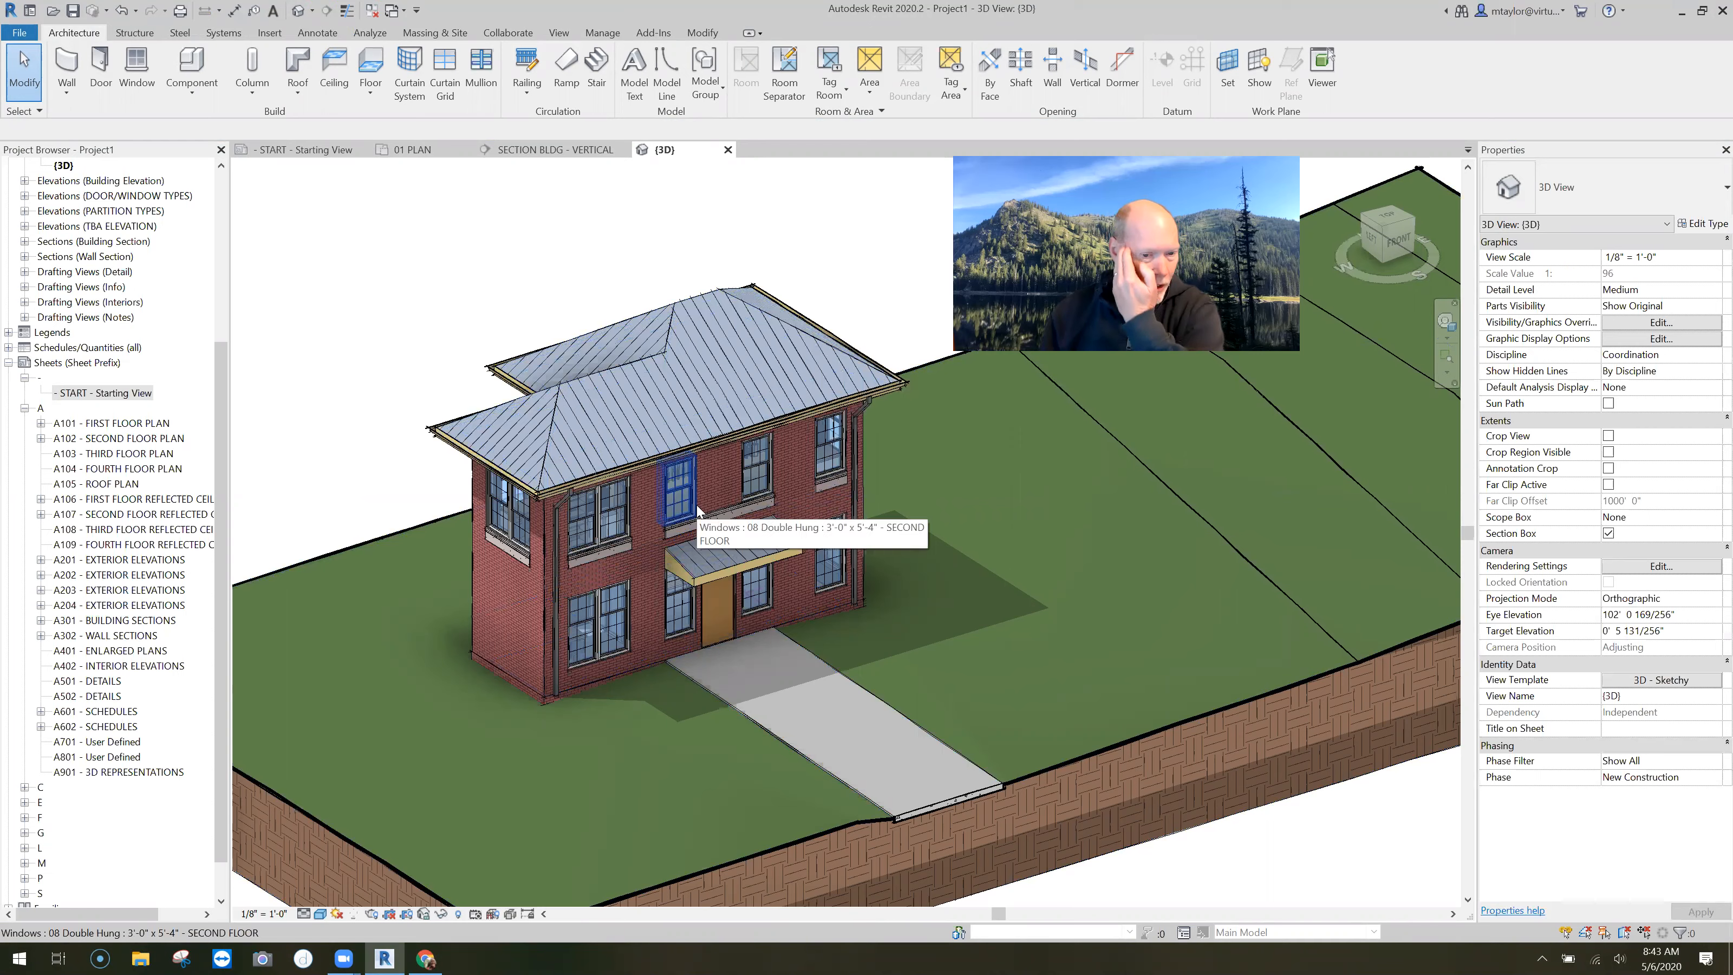
Step: Place a horizontal Cornice wall sweep on the brick side wall beside the ground-floor front windows, without saving the project
shift+middle_drag(507, 760, 591, 581)
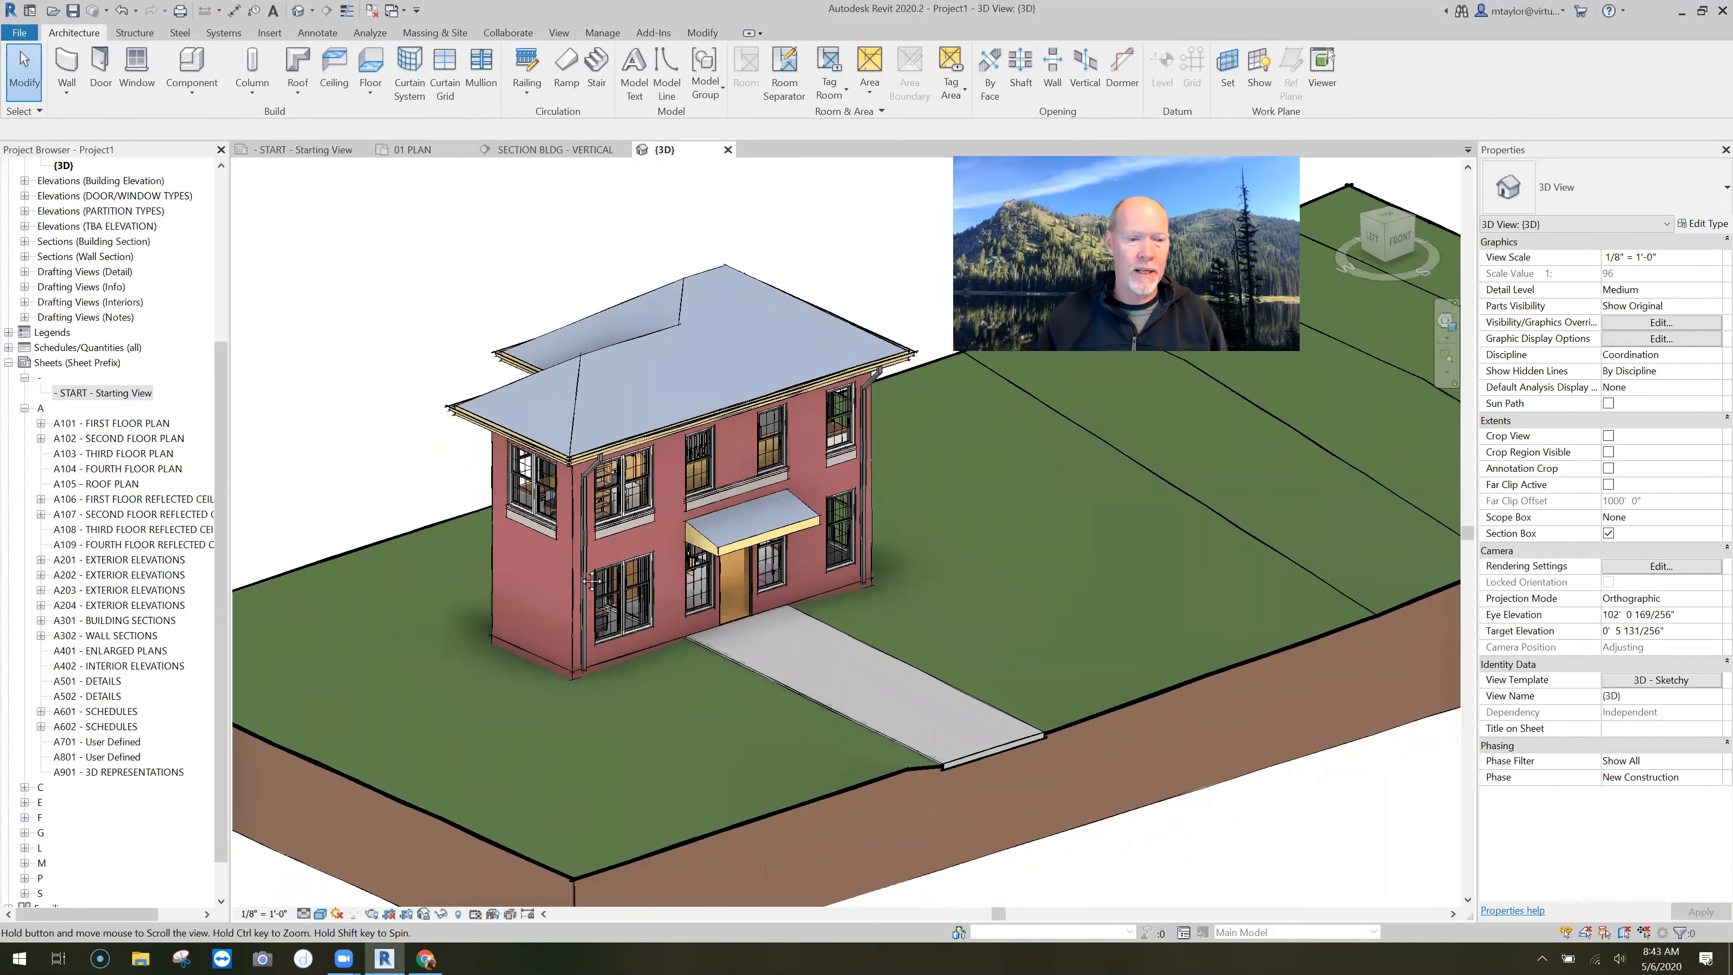
scroll(491, 539, up, 5)
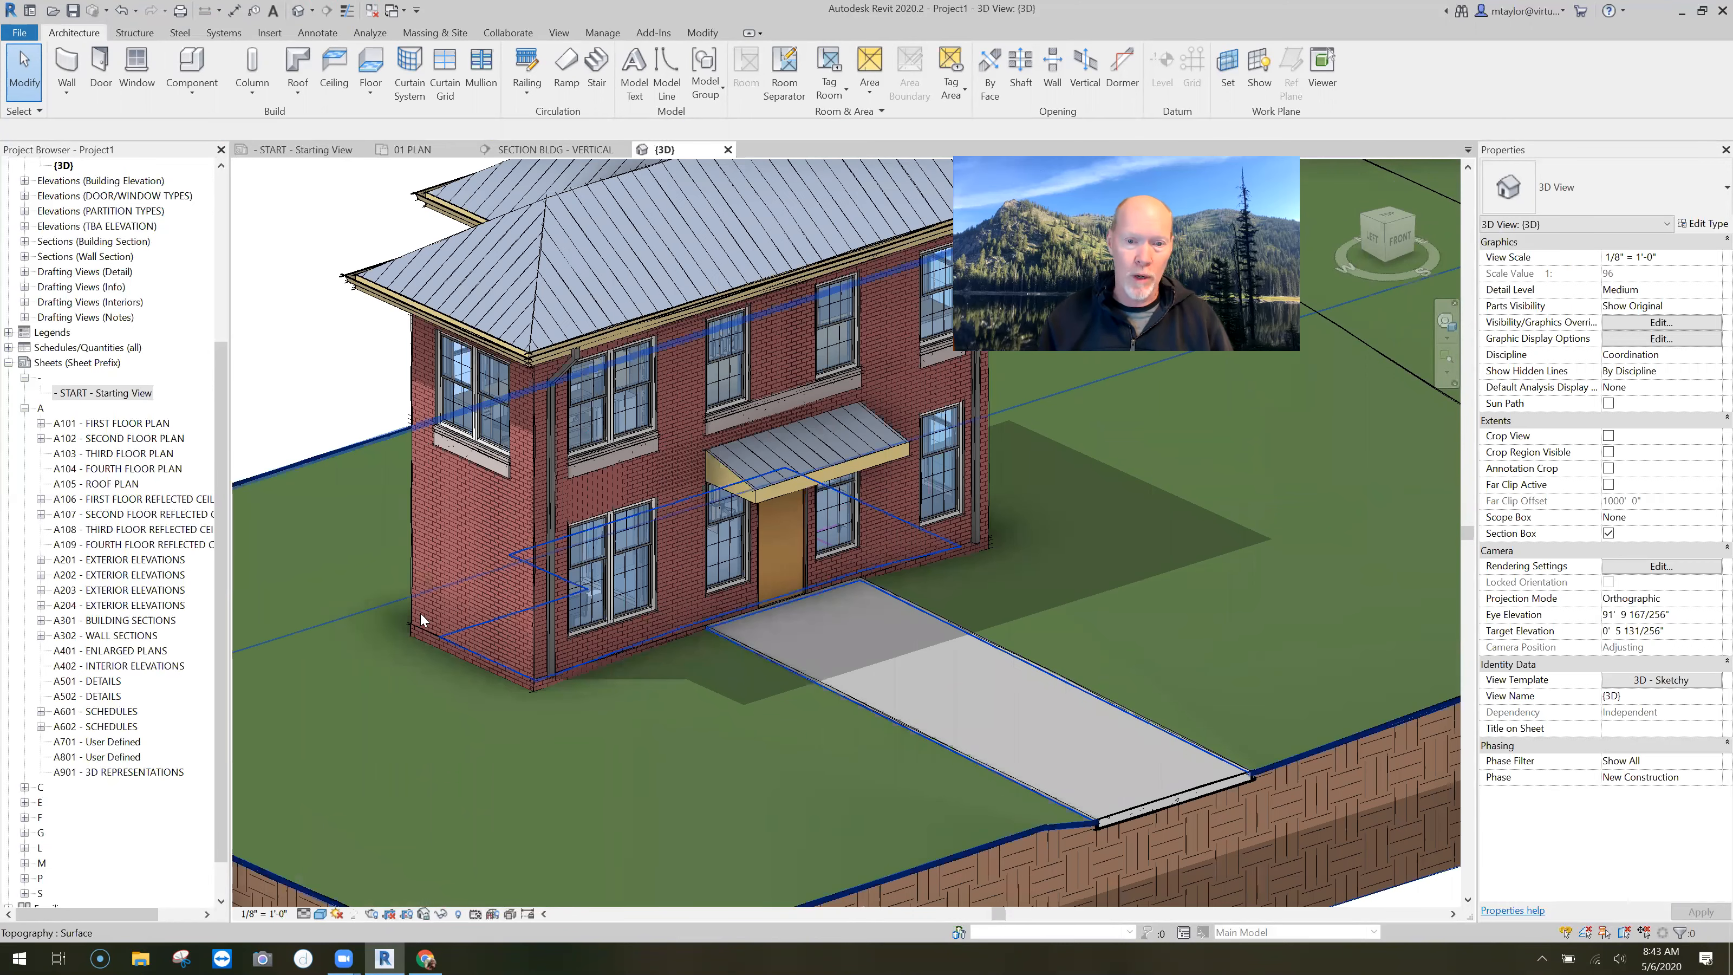
mouse_move(689, 727)
middle_down()
mouse_move(675, 741)
mouse_move(695, 747)
mouse_move(656, 741)
middle_up()
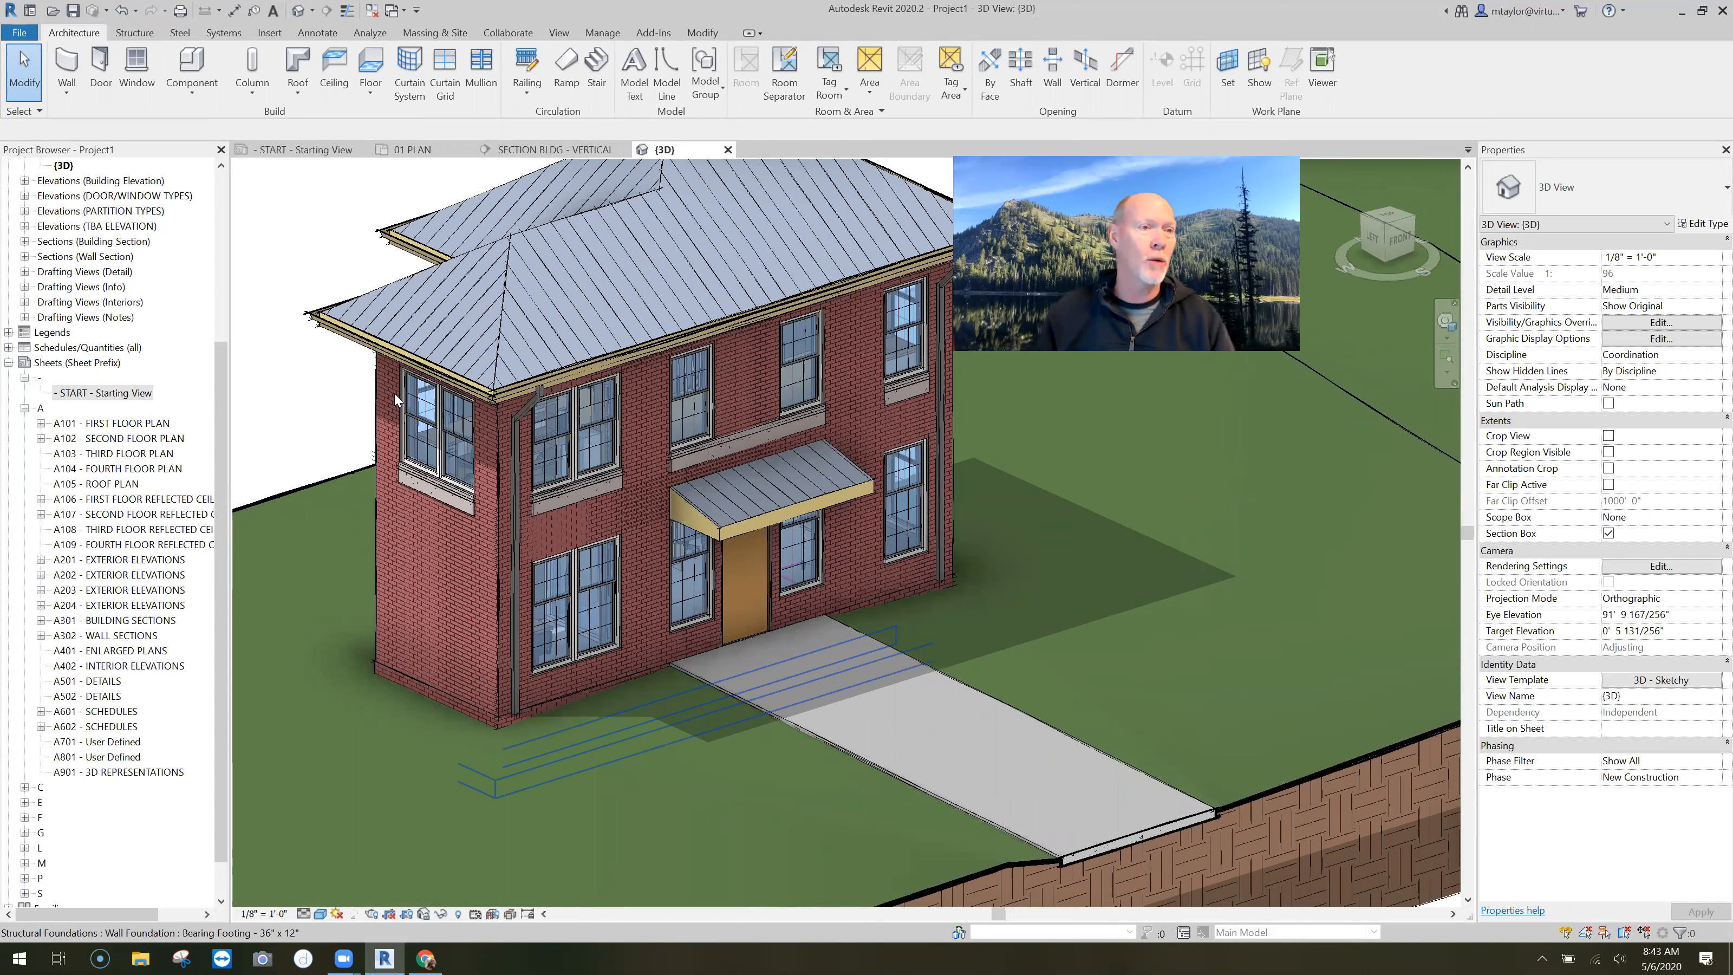
click(8, 363)
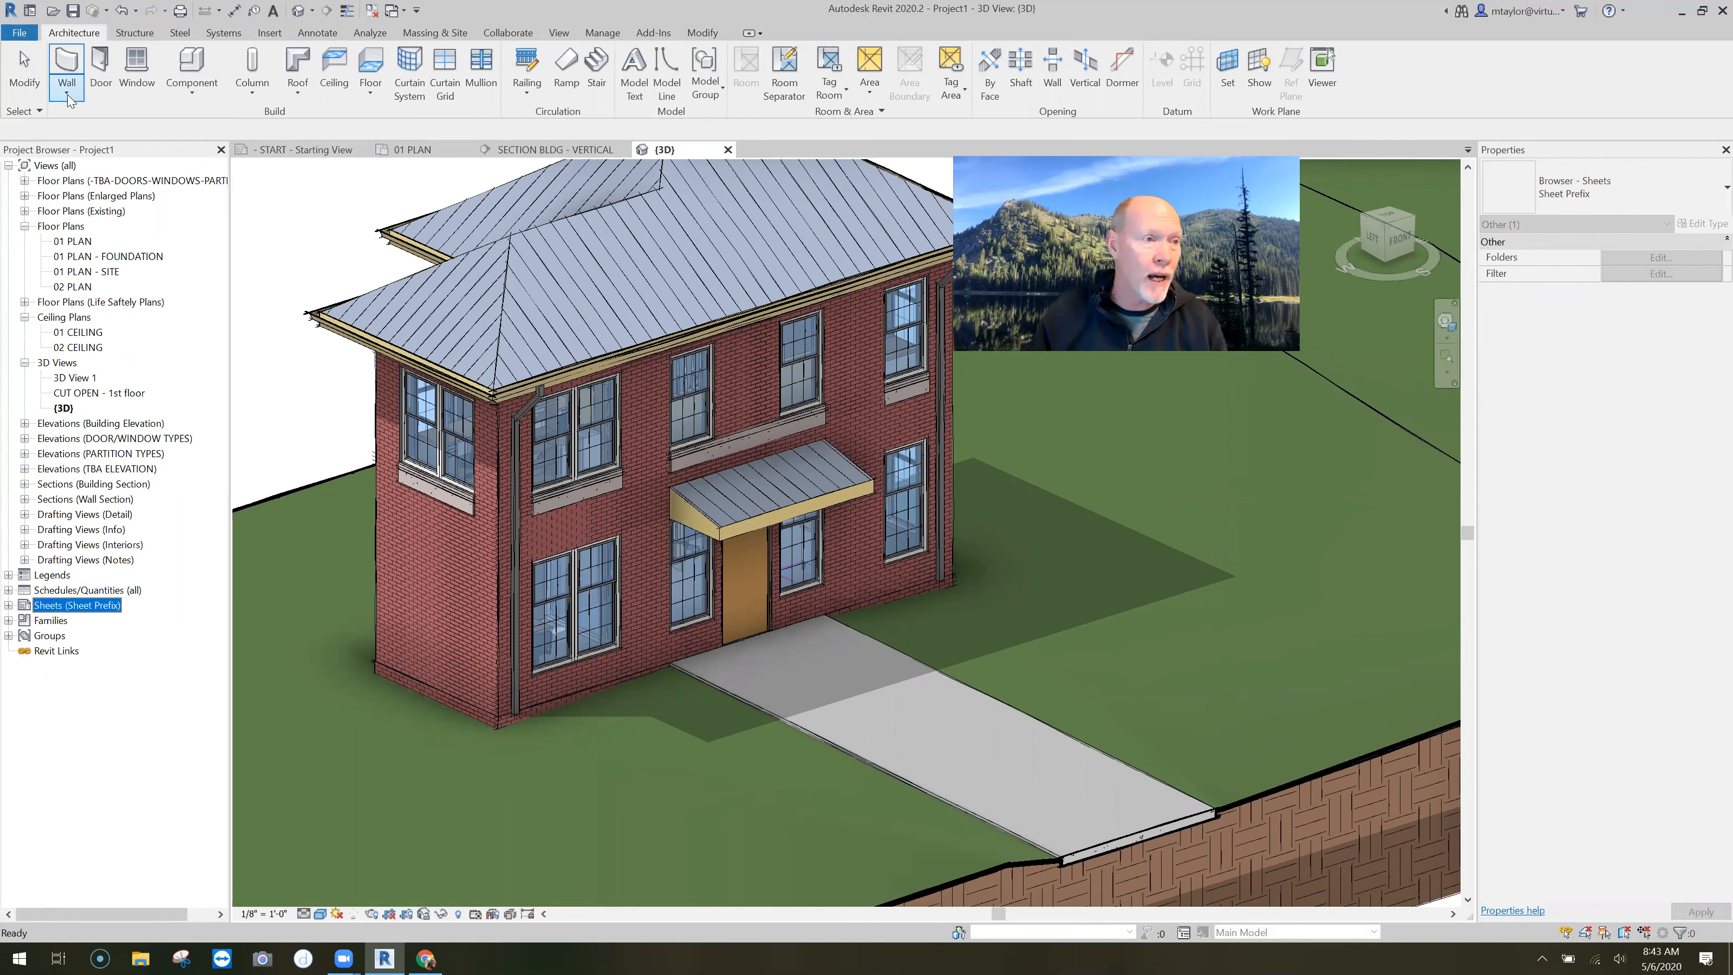
click(66, 89)
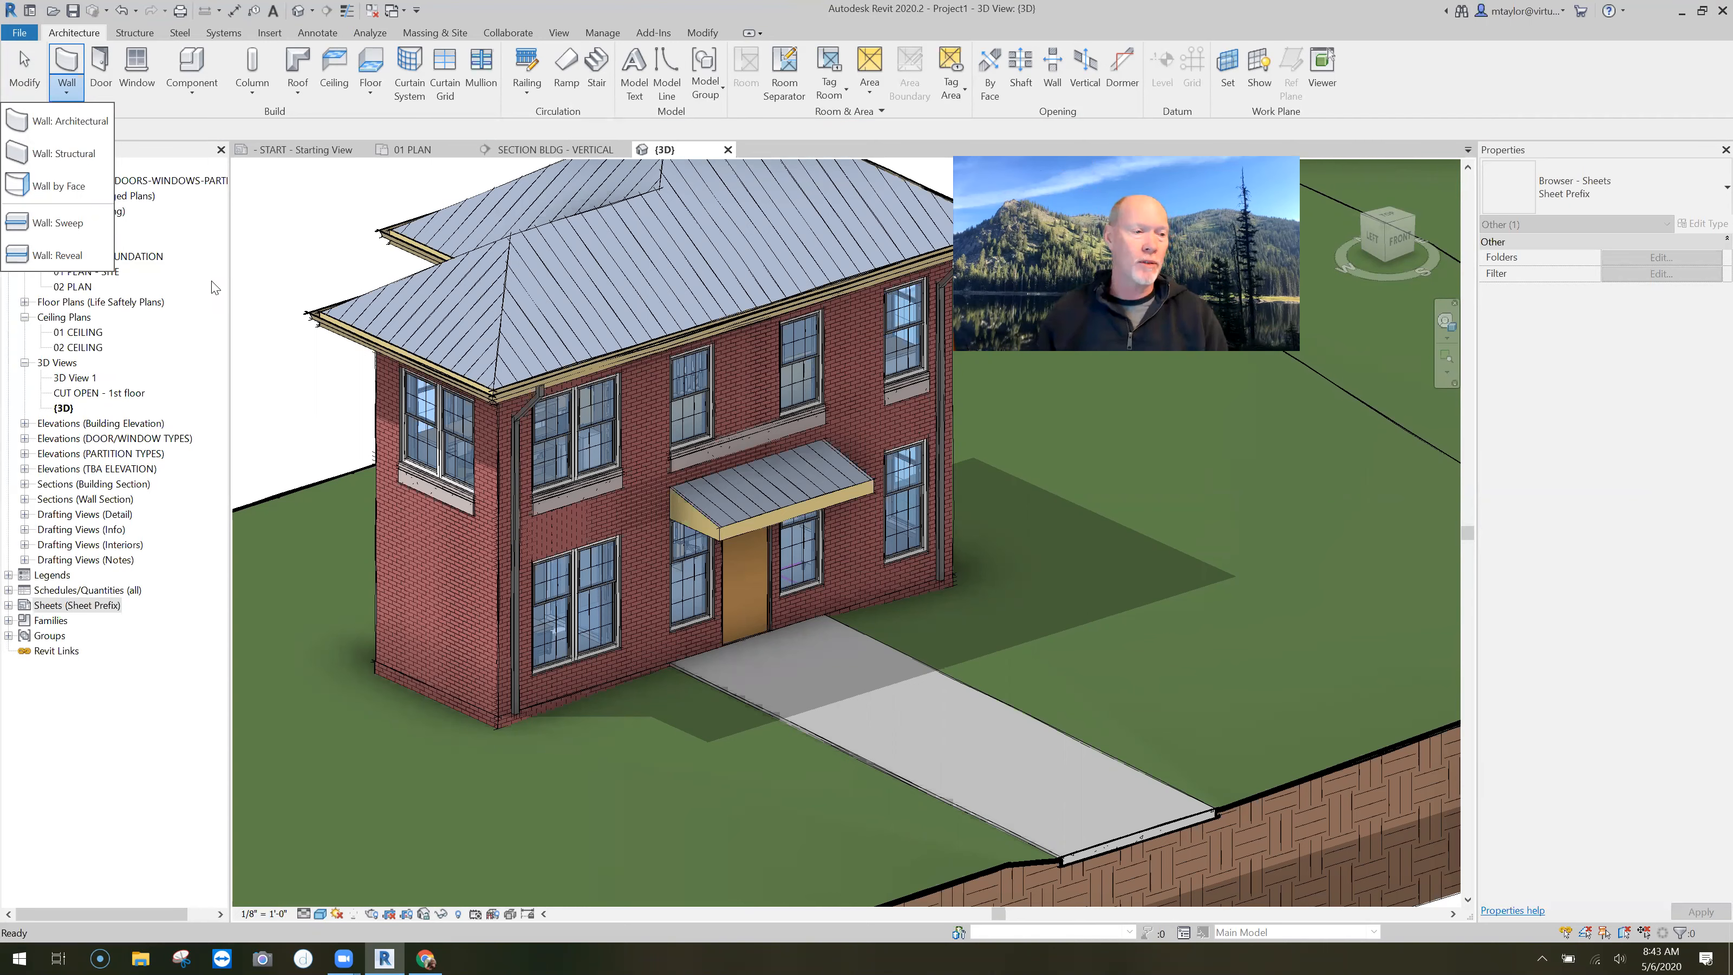
click(67, 223)
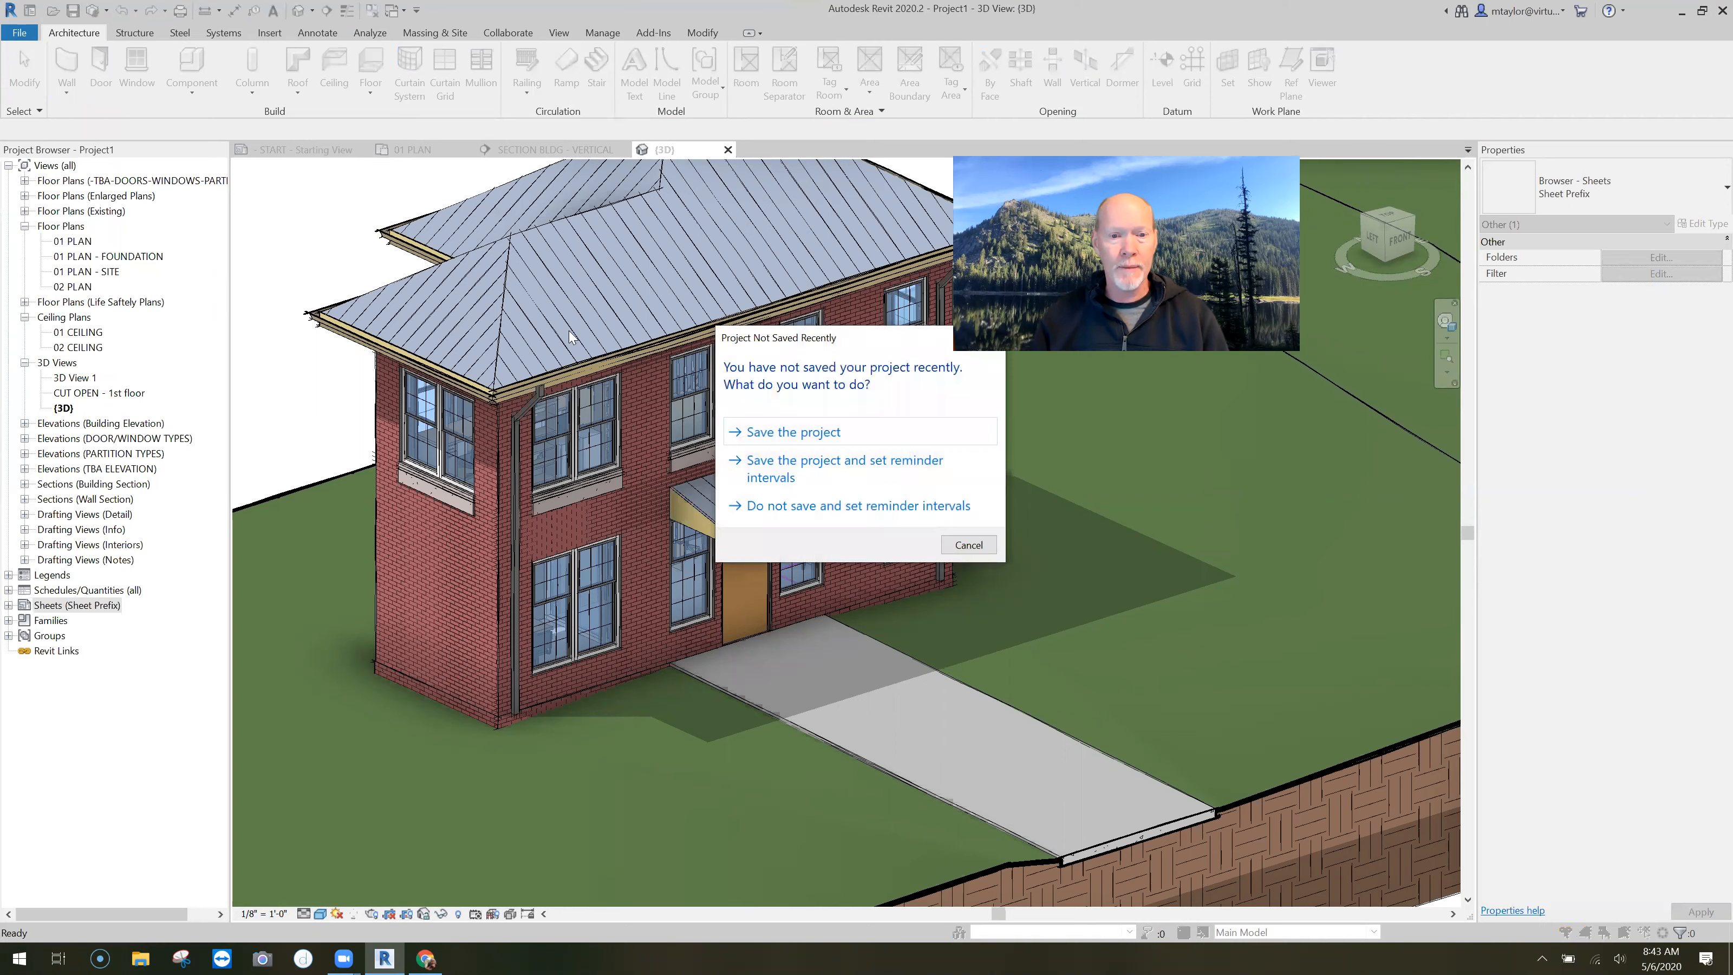
click(969, 545)
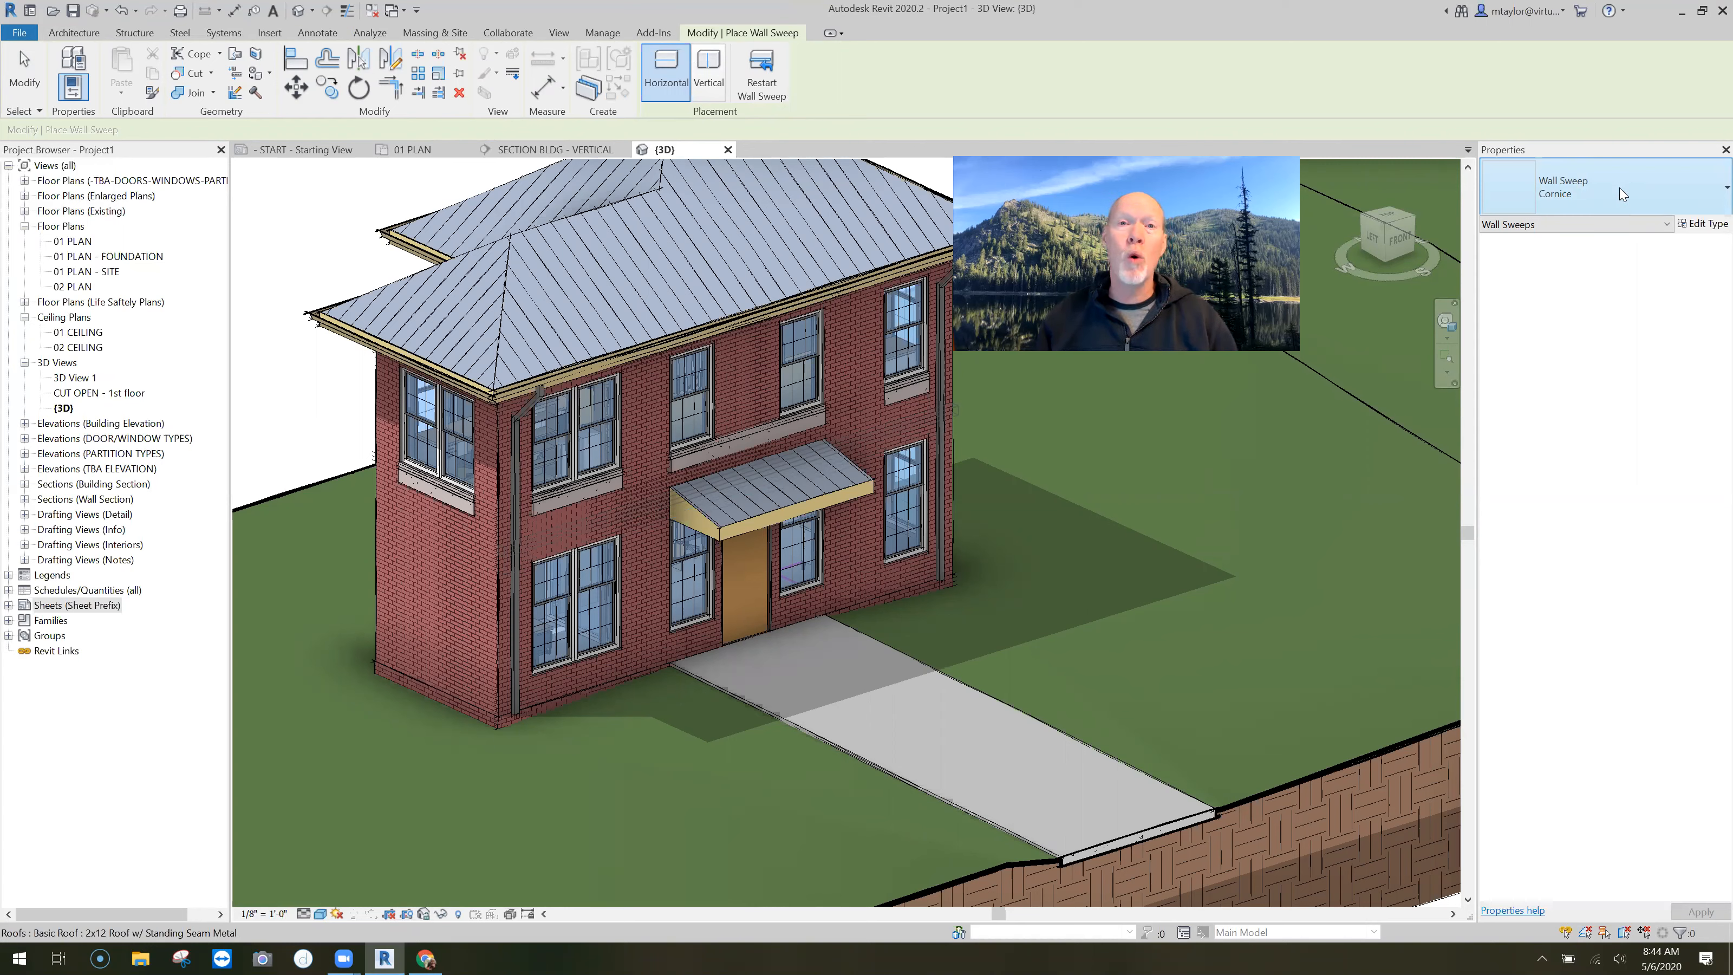
click(1622, 191)
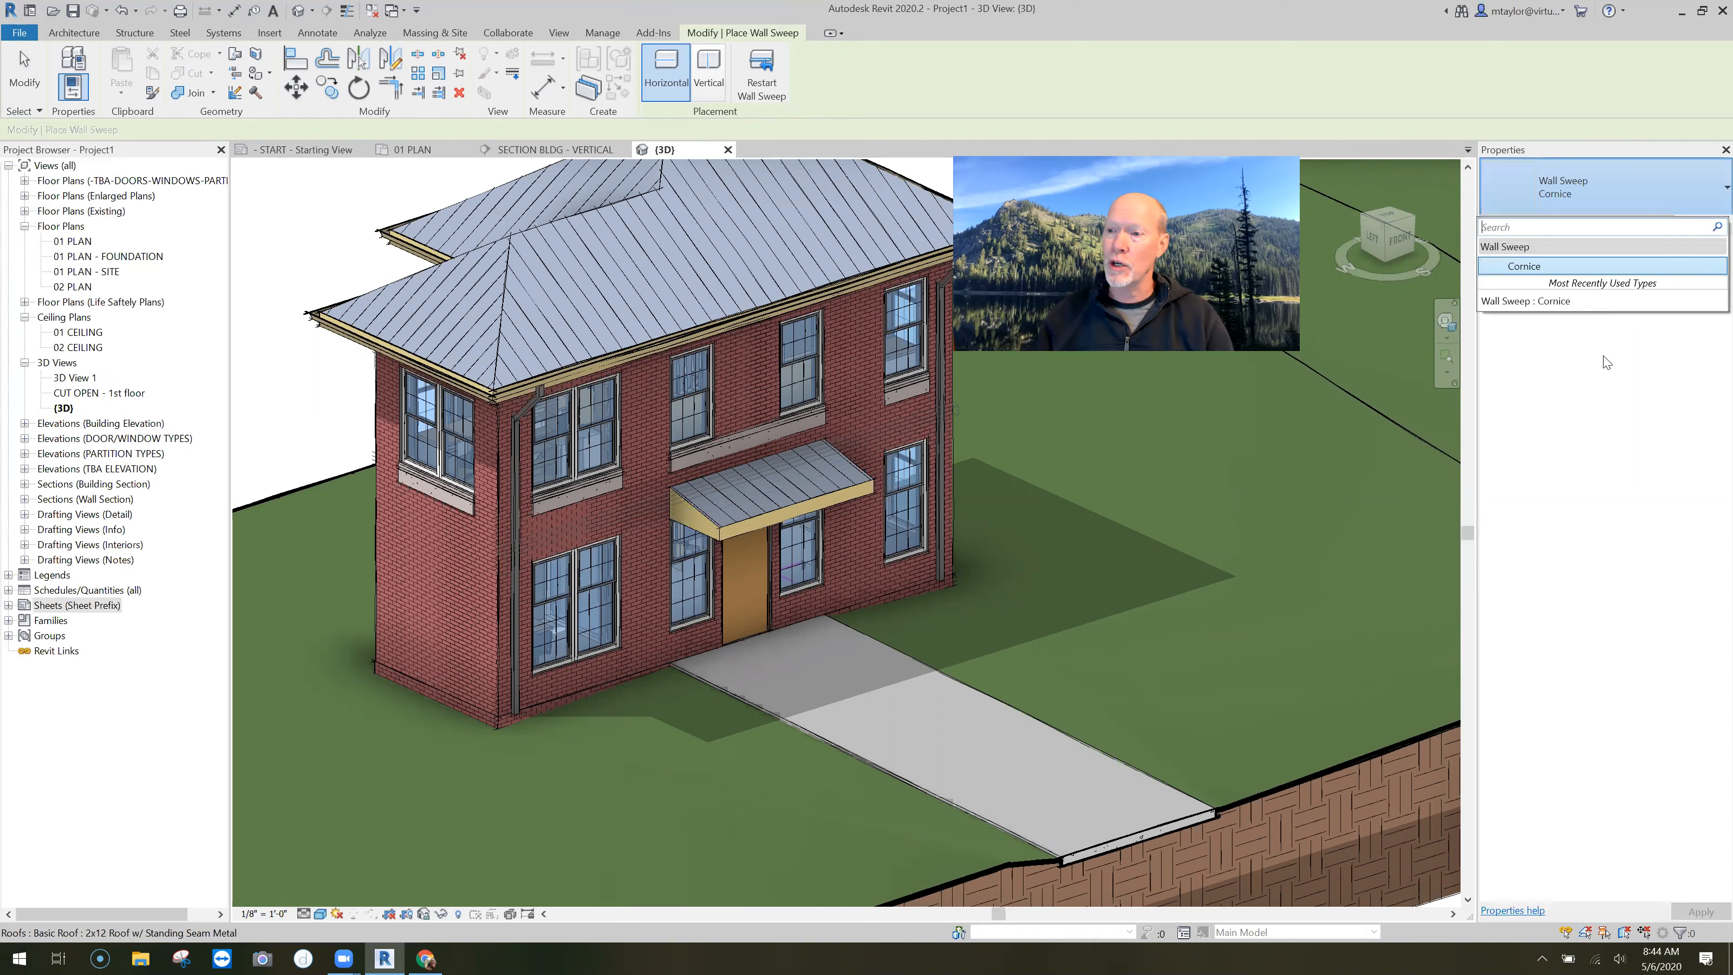
click(1622, 185)
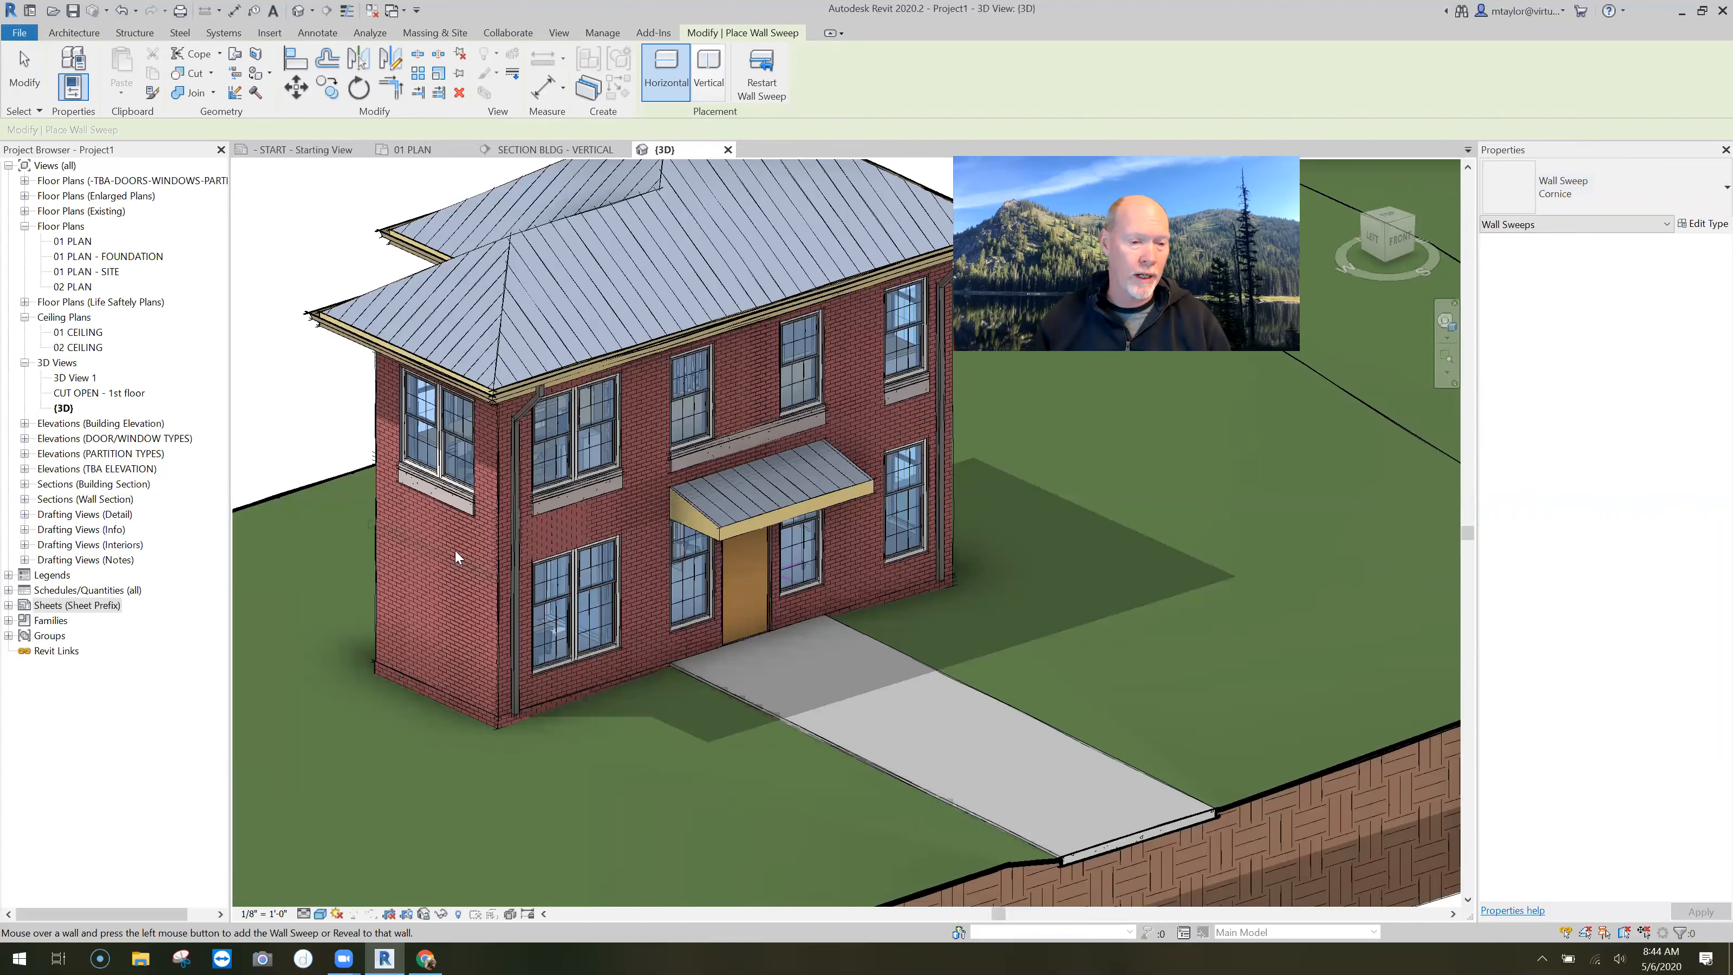
click(487, 625)
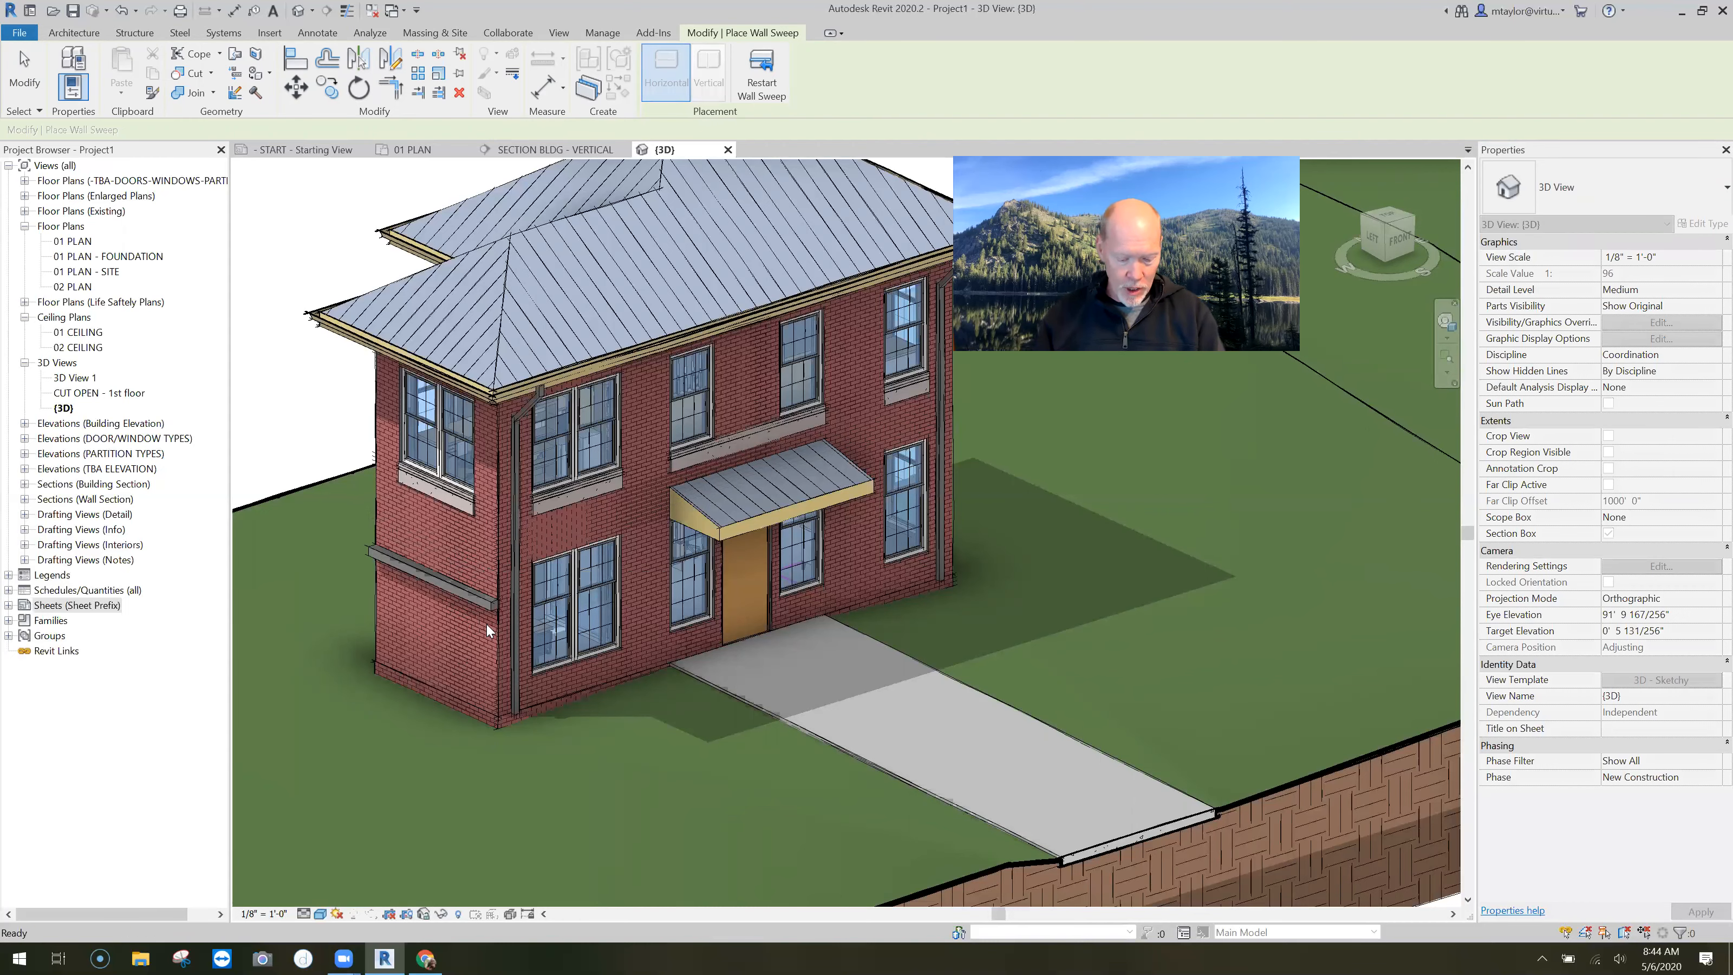
key(Escape)
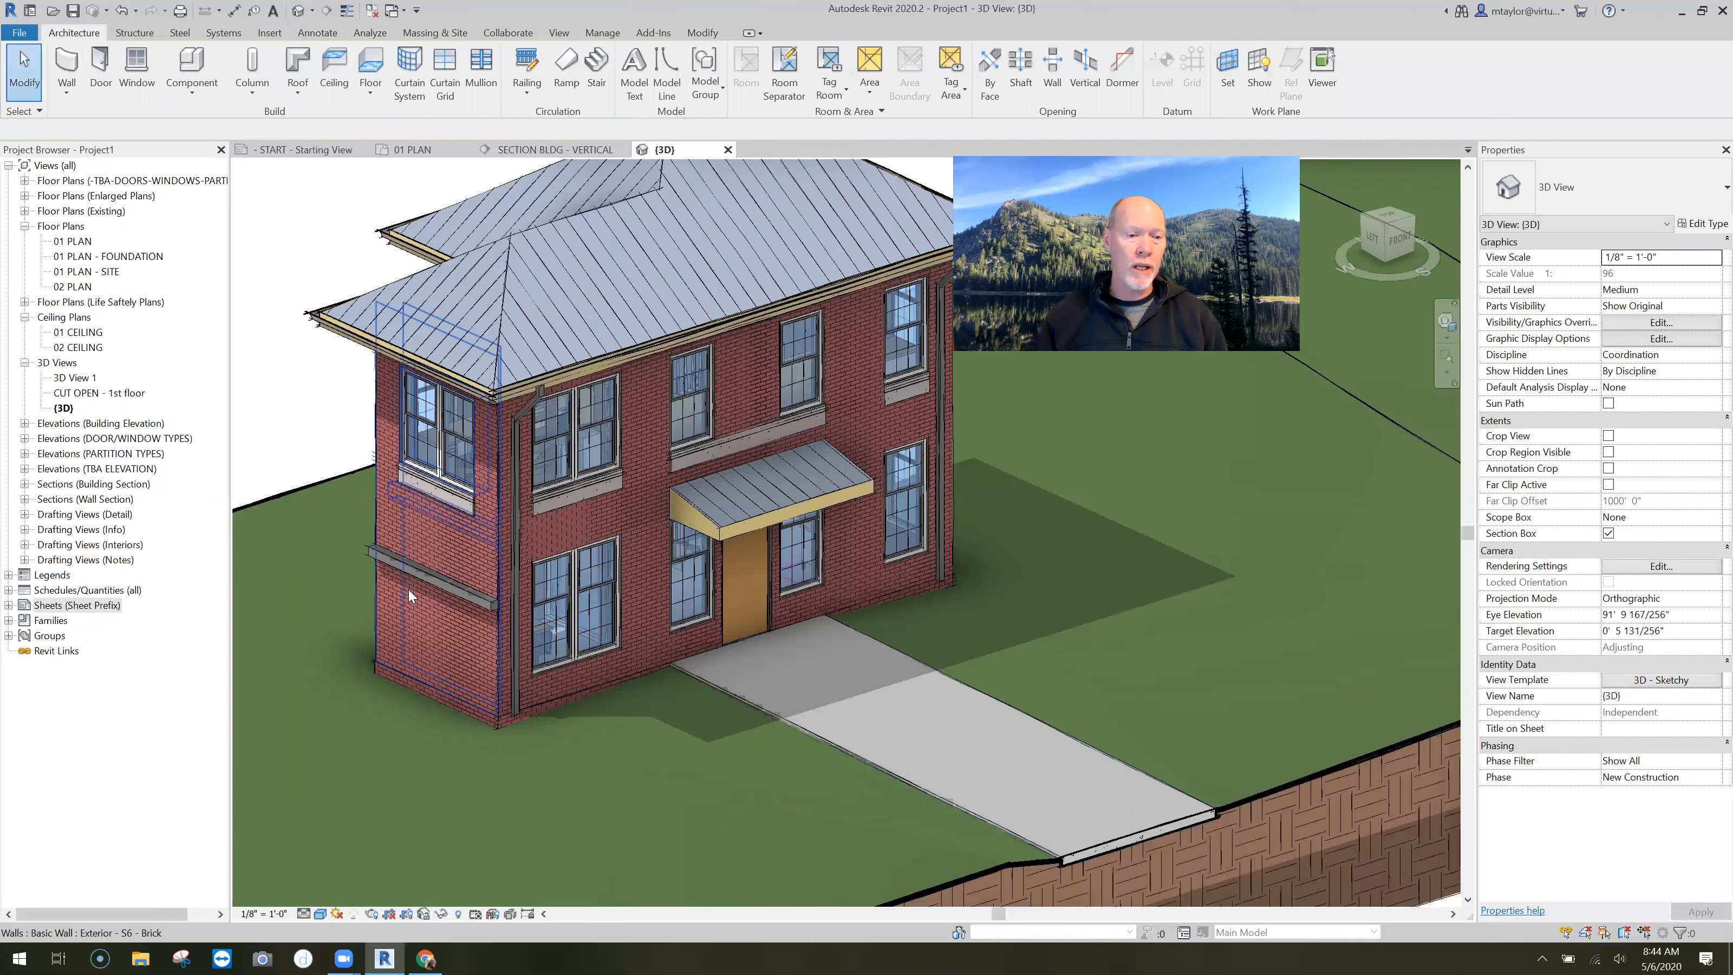
Step: Set the placed wall sweep's offset from the first floor level to 4'
scroll(406, 587, up, 5)
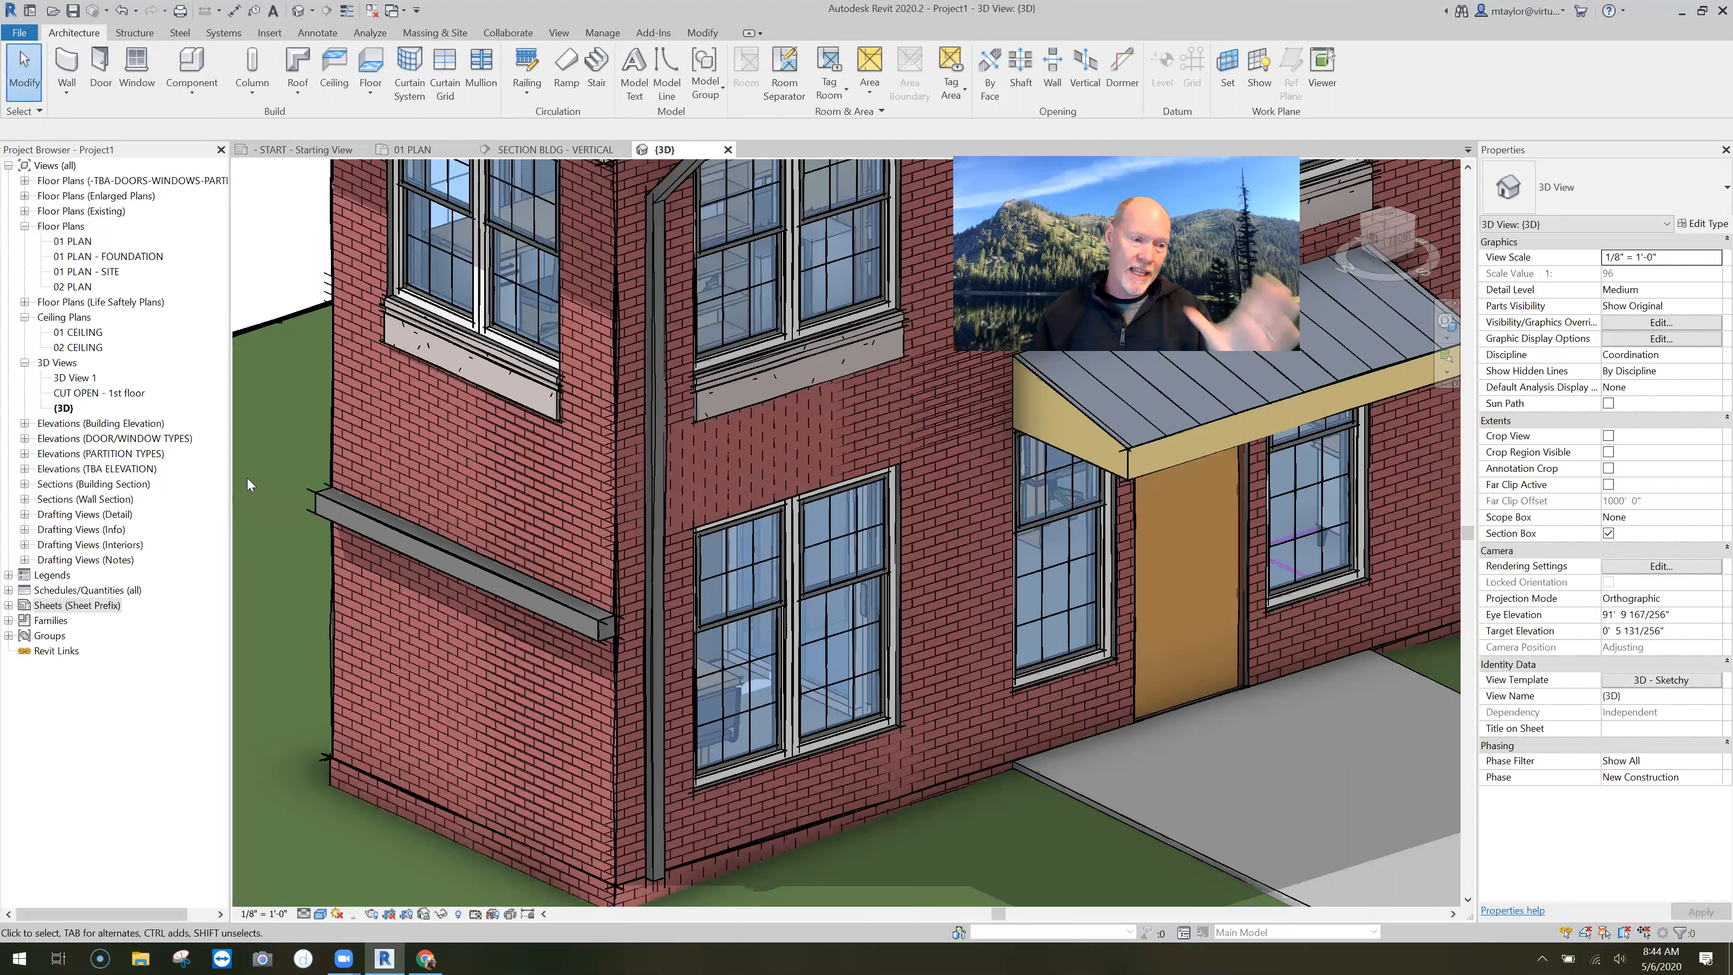
click(331, 490)
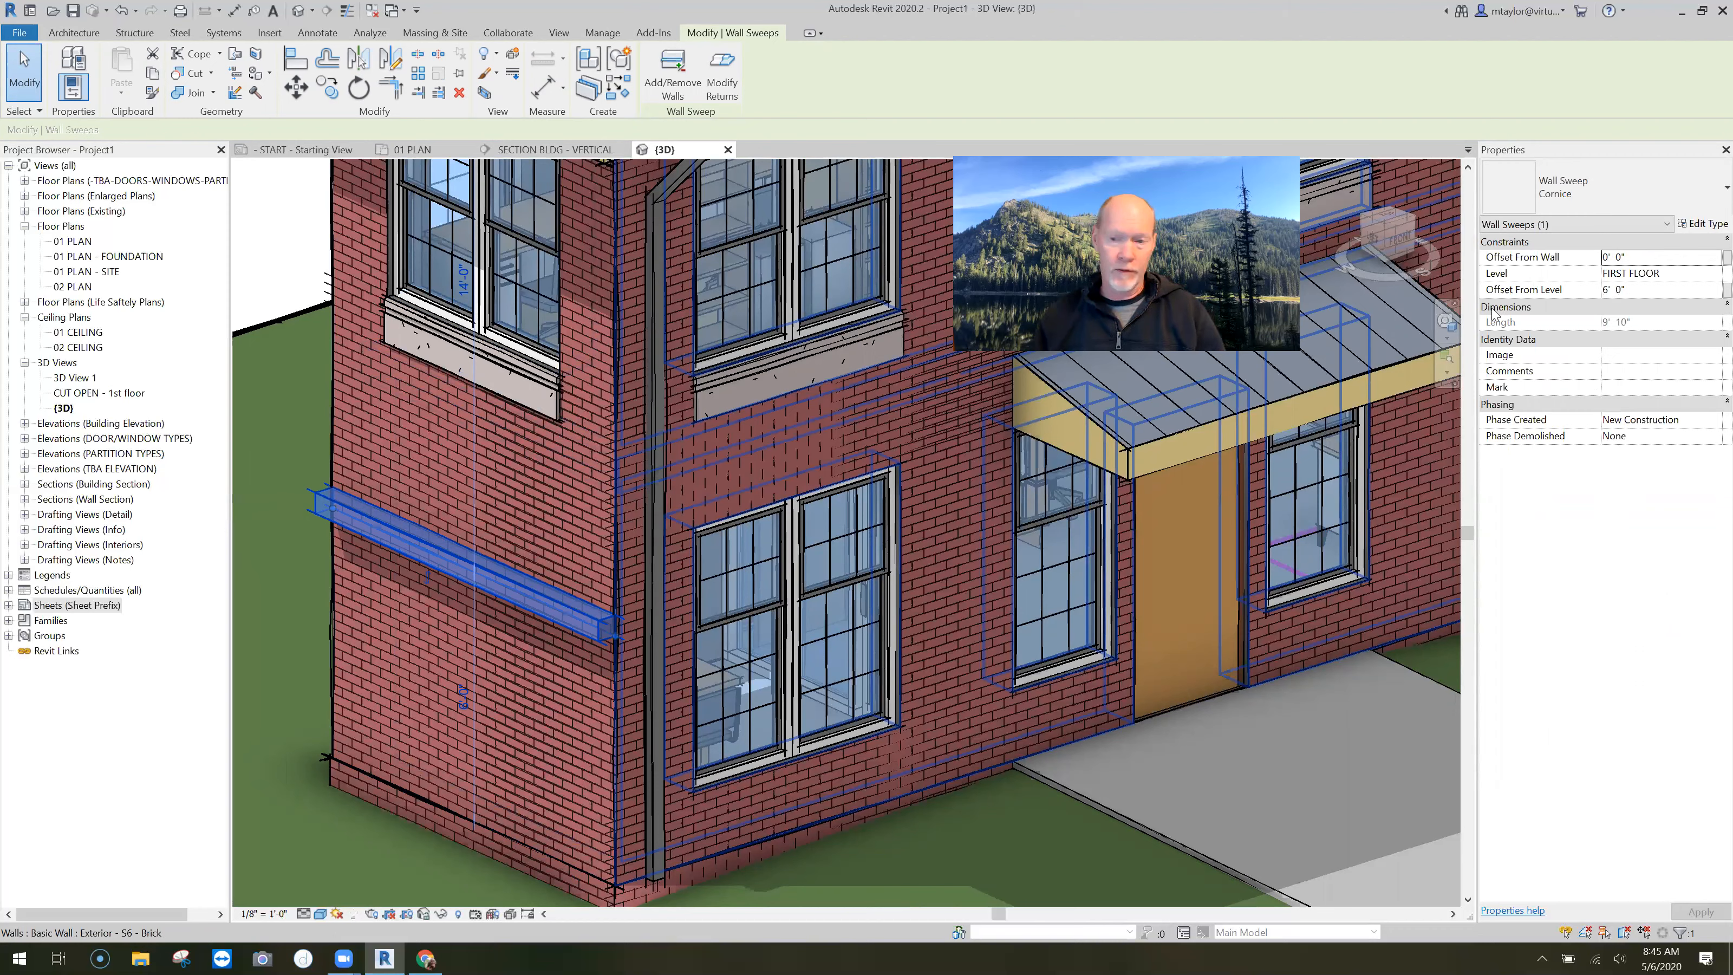
click(1590, 290)
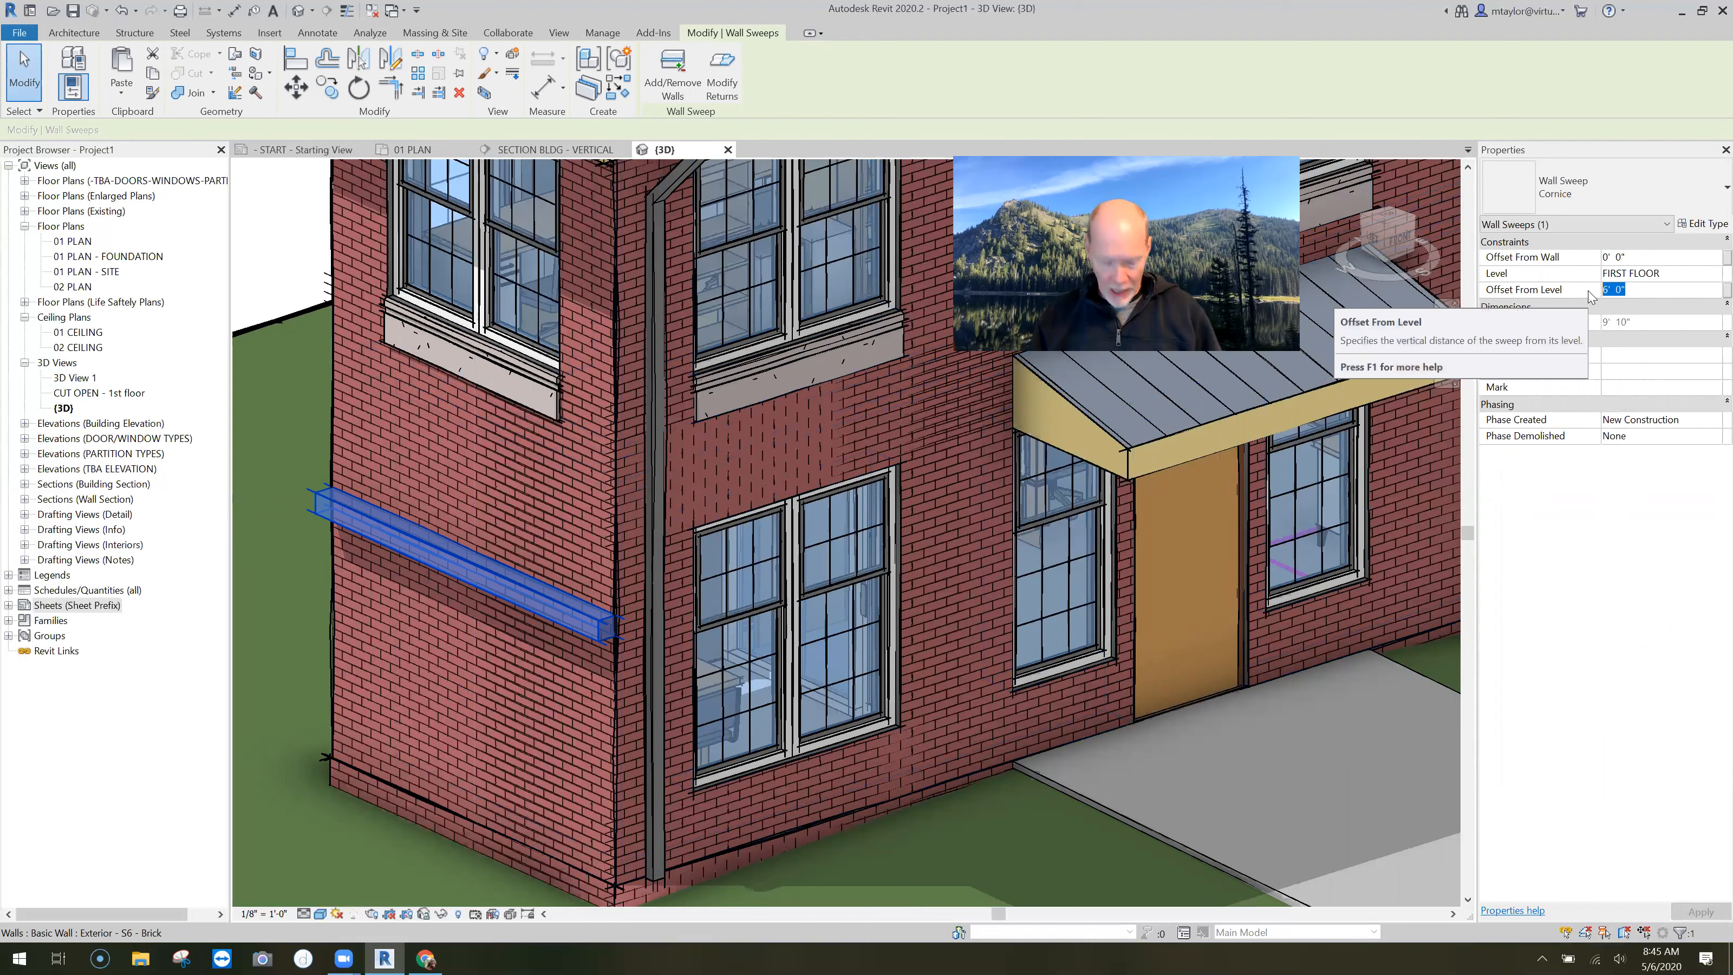
text(4)
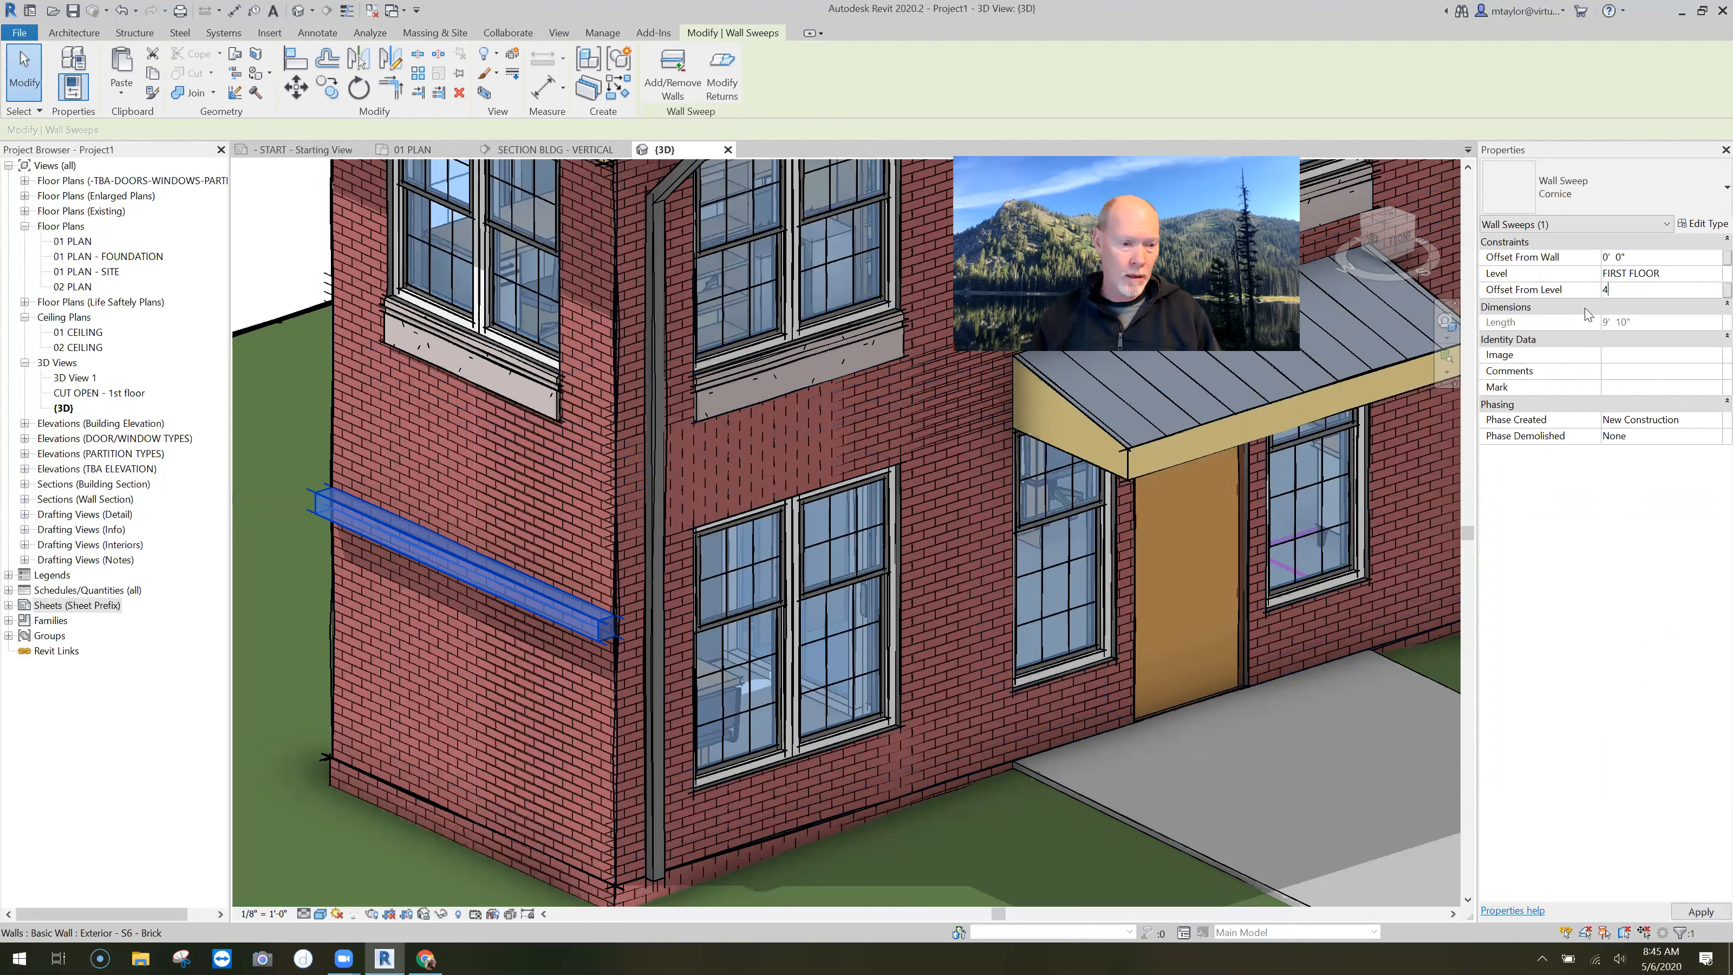
key(Return)
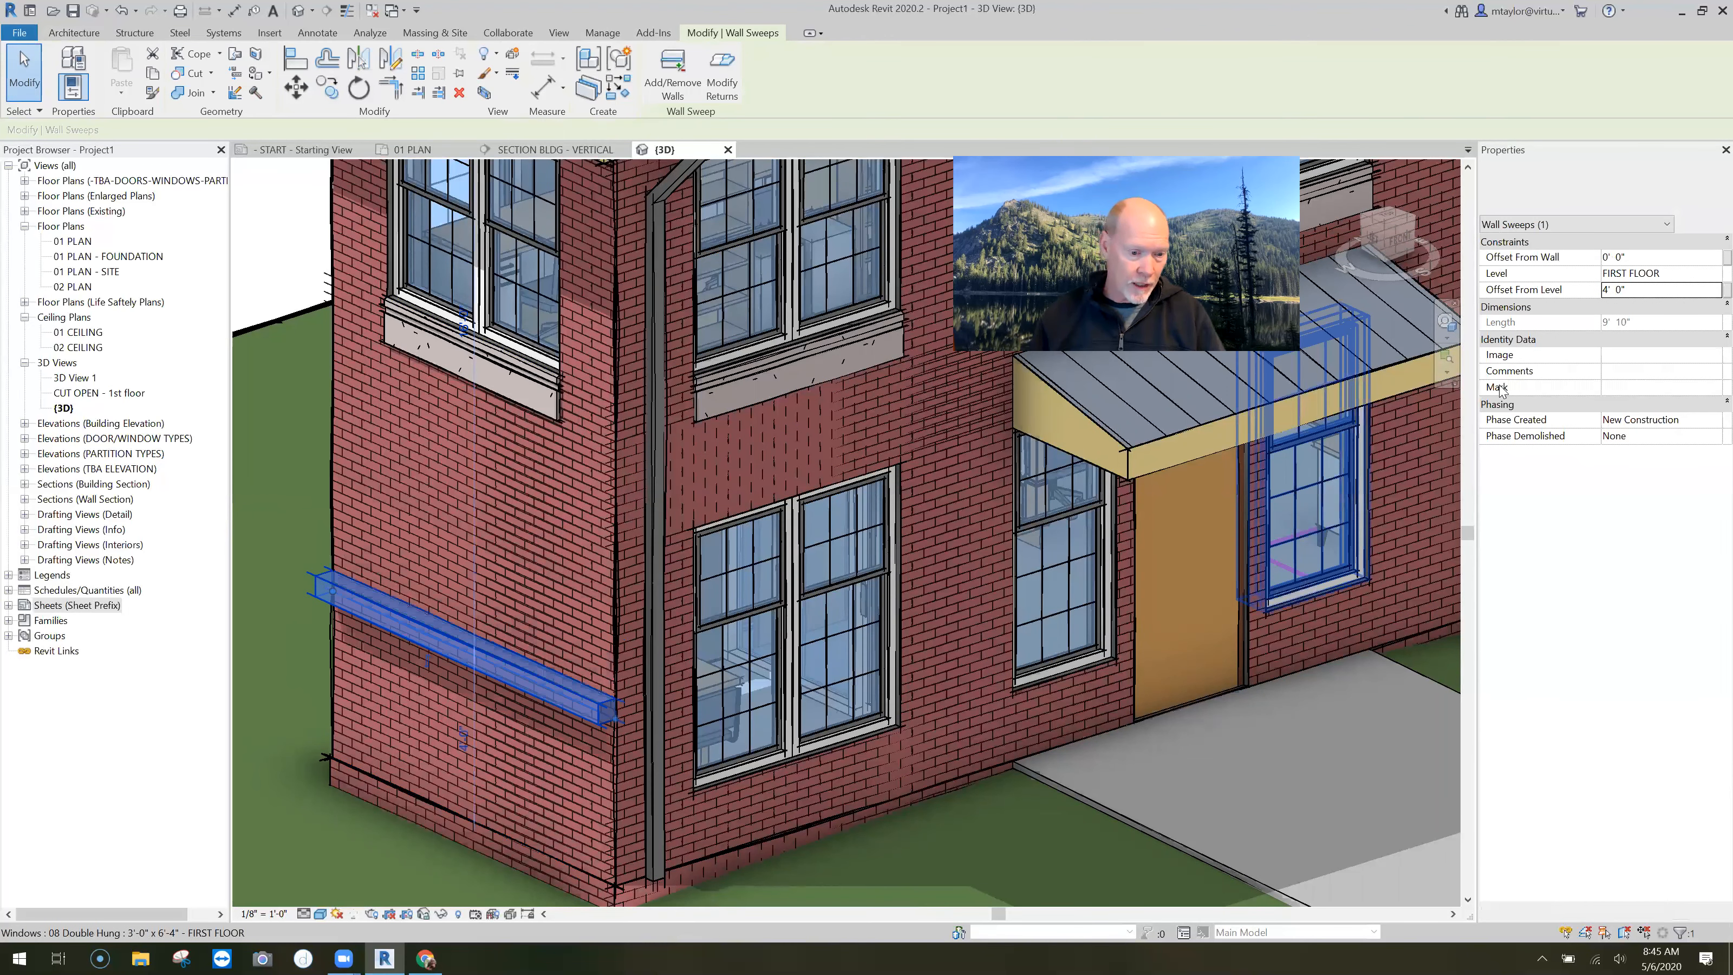
Step: Try a 2' offset from level on the wall sweep, and return it to 4'
click(1641, 293)
text(2)
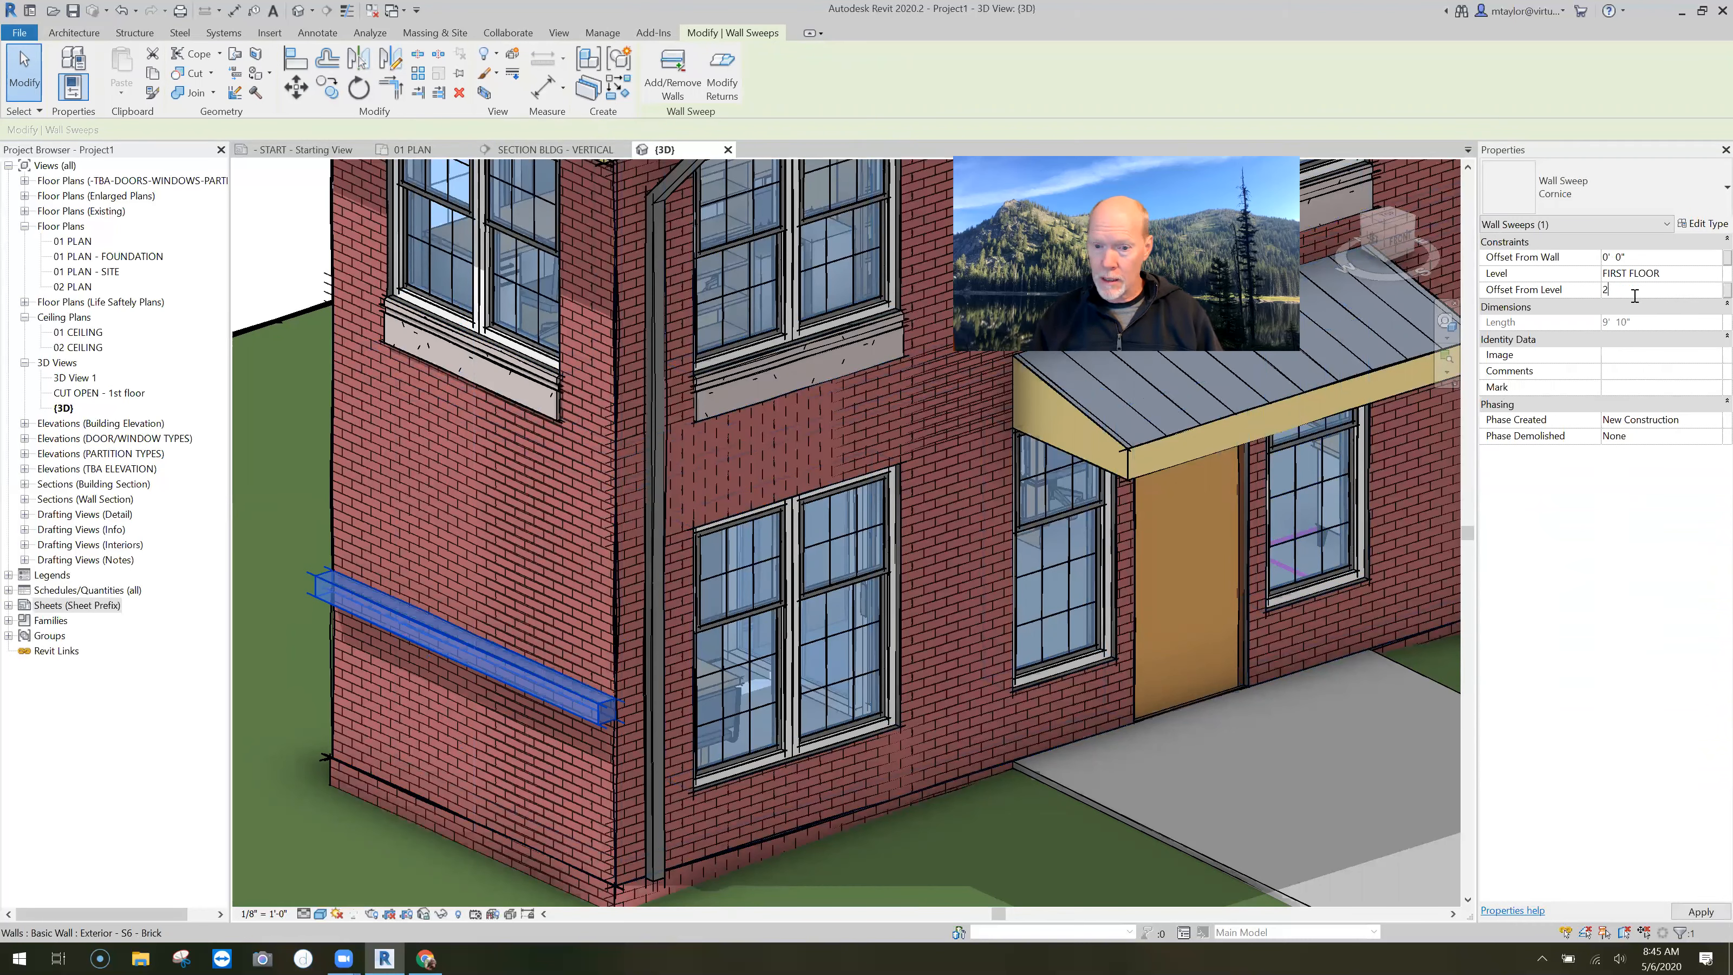
key(Return)
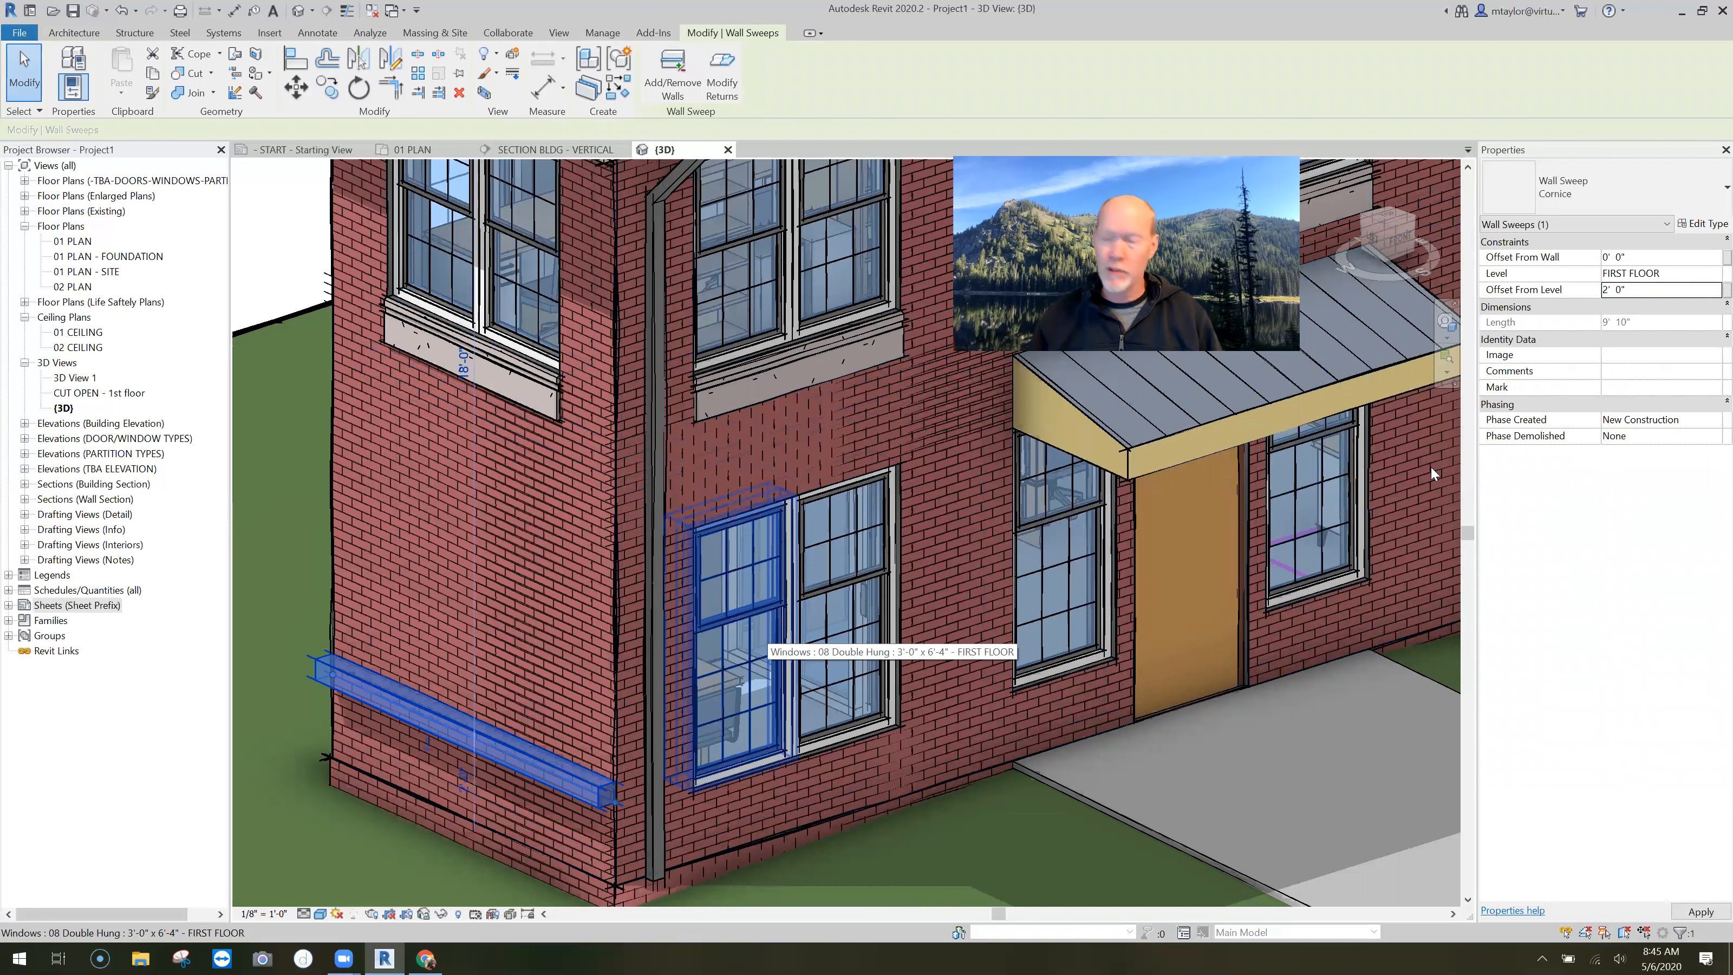
click(1635, 292)
text(4)
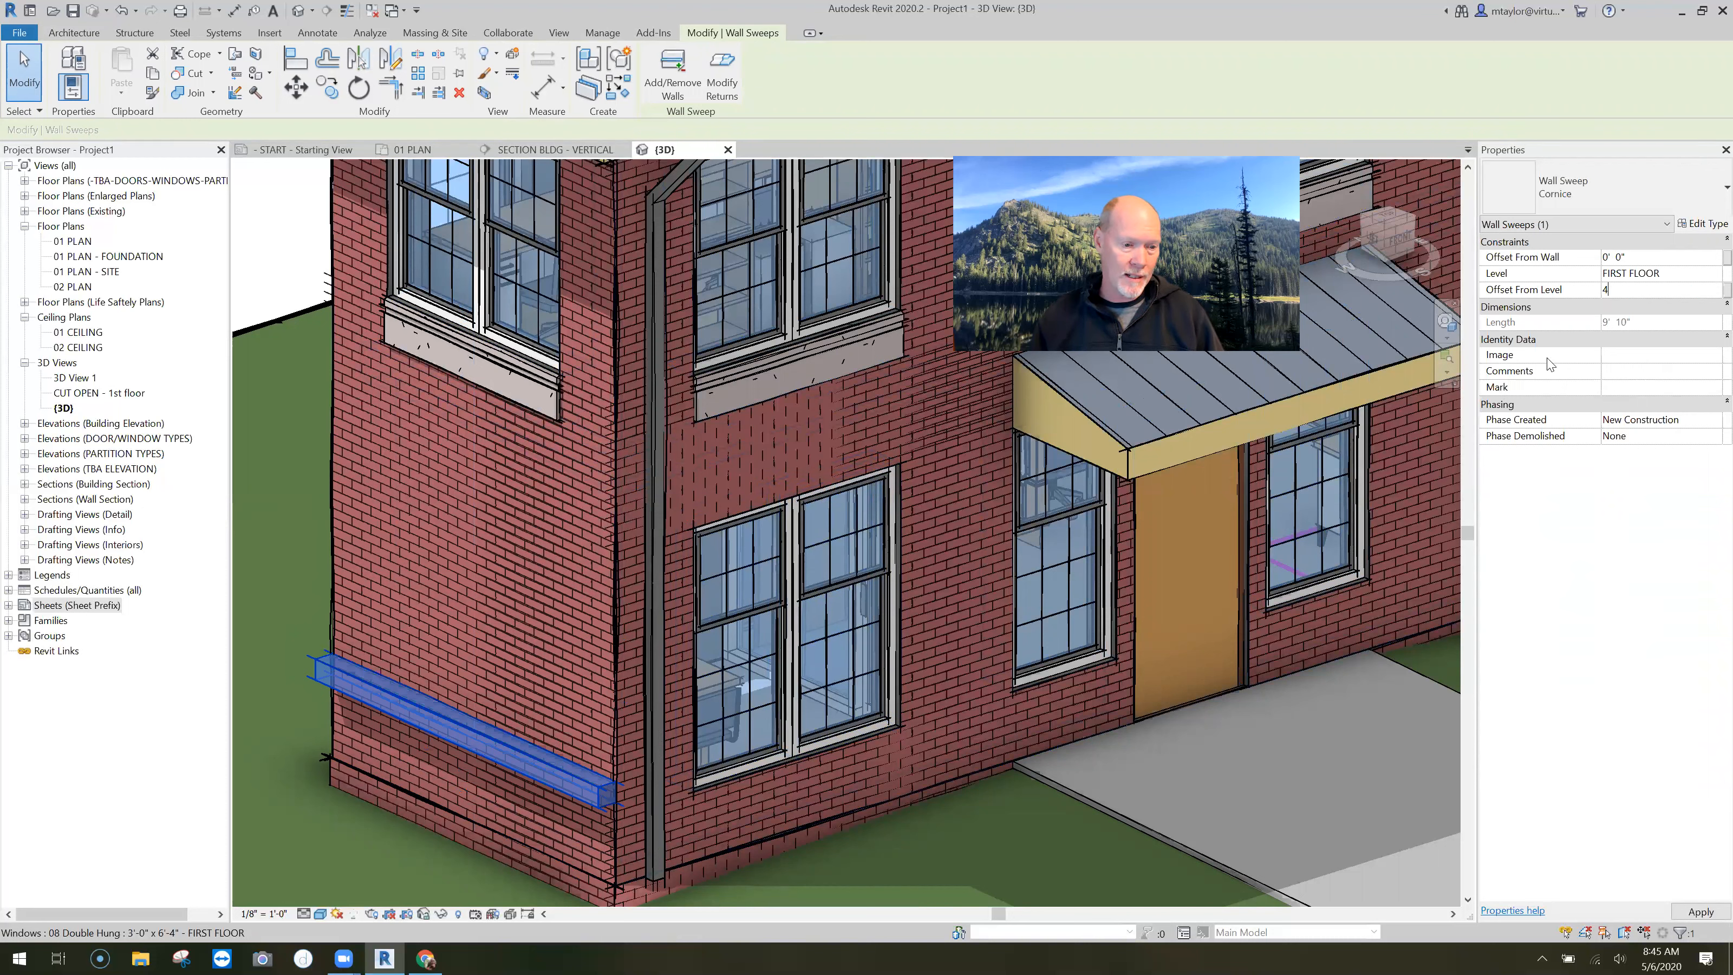
key(Return)
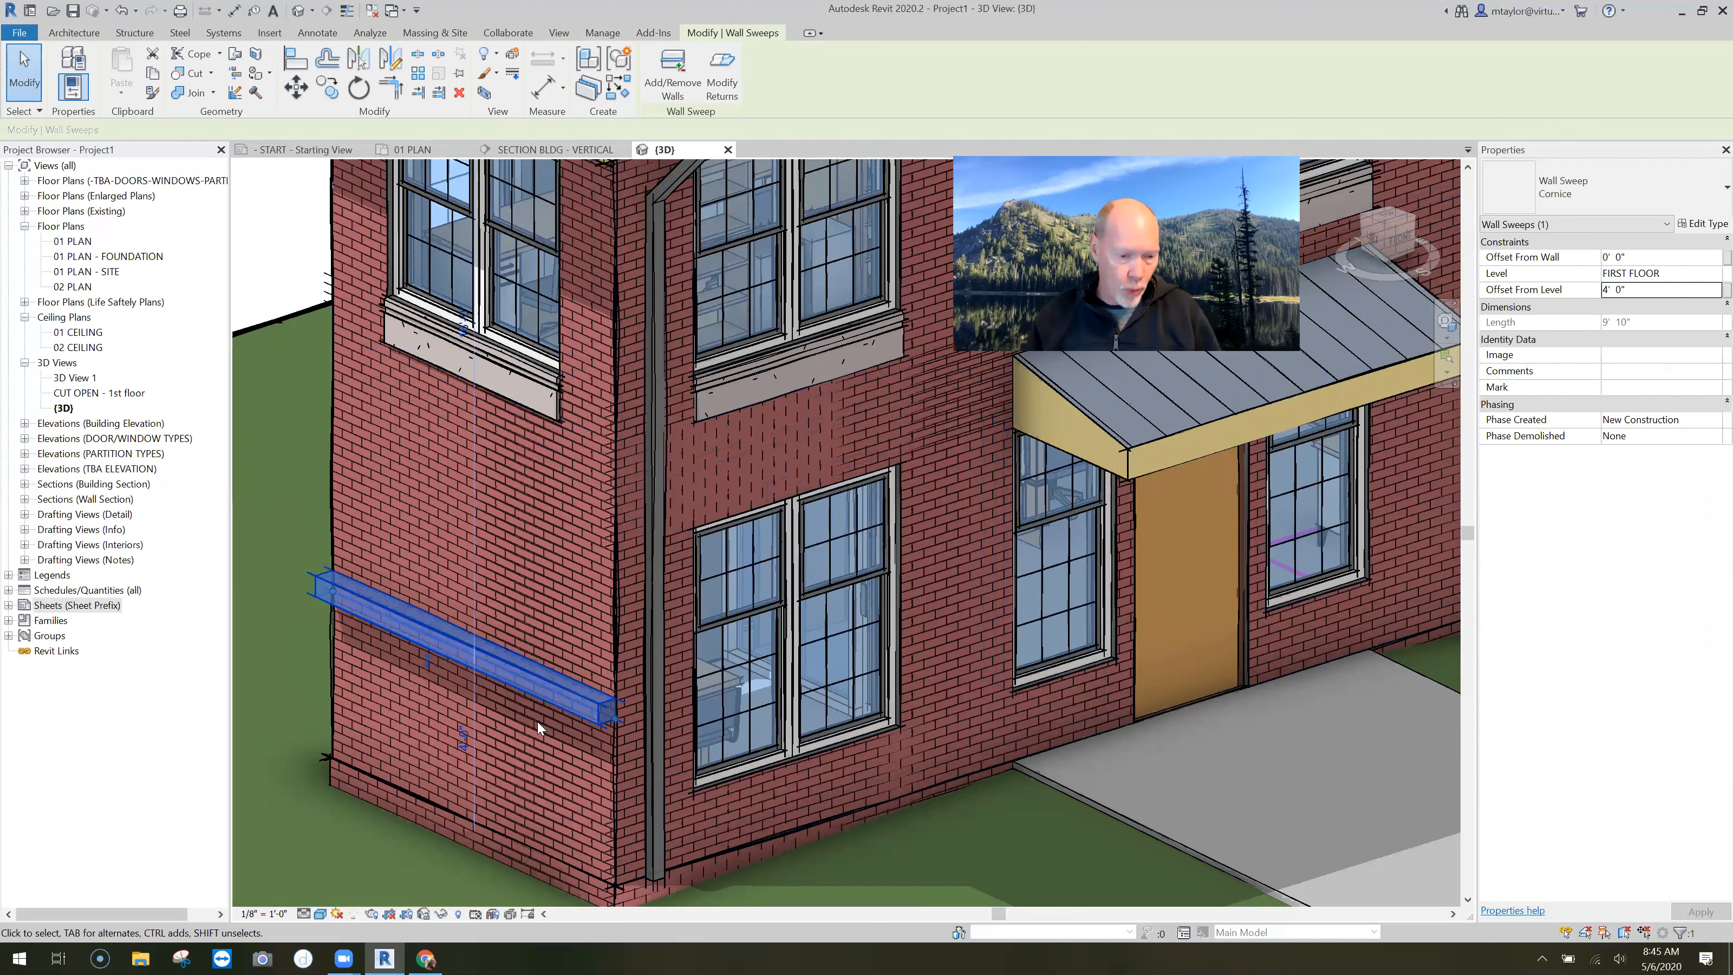
Step: Examine the wall sweep's end and its Cornice type properties, including profile and material, and close them without changes
scroll(614, 728, up, 5)
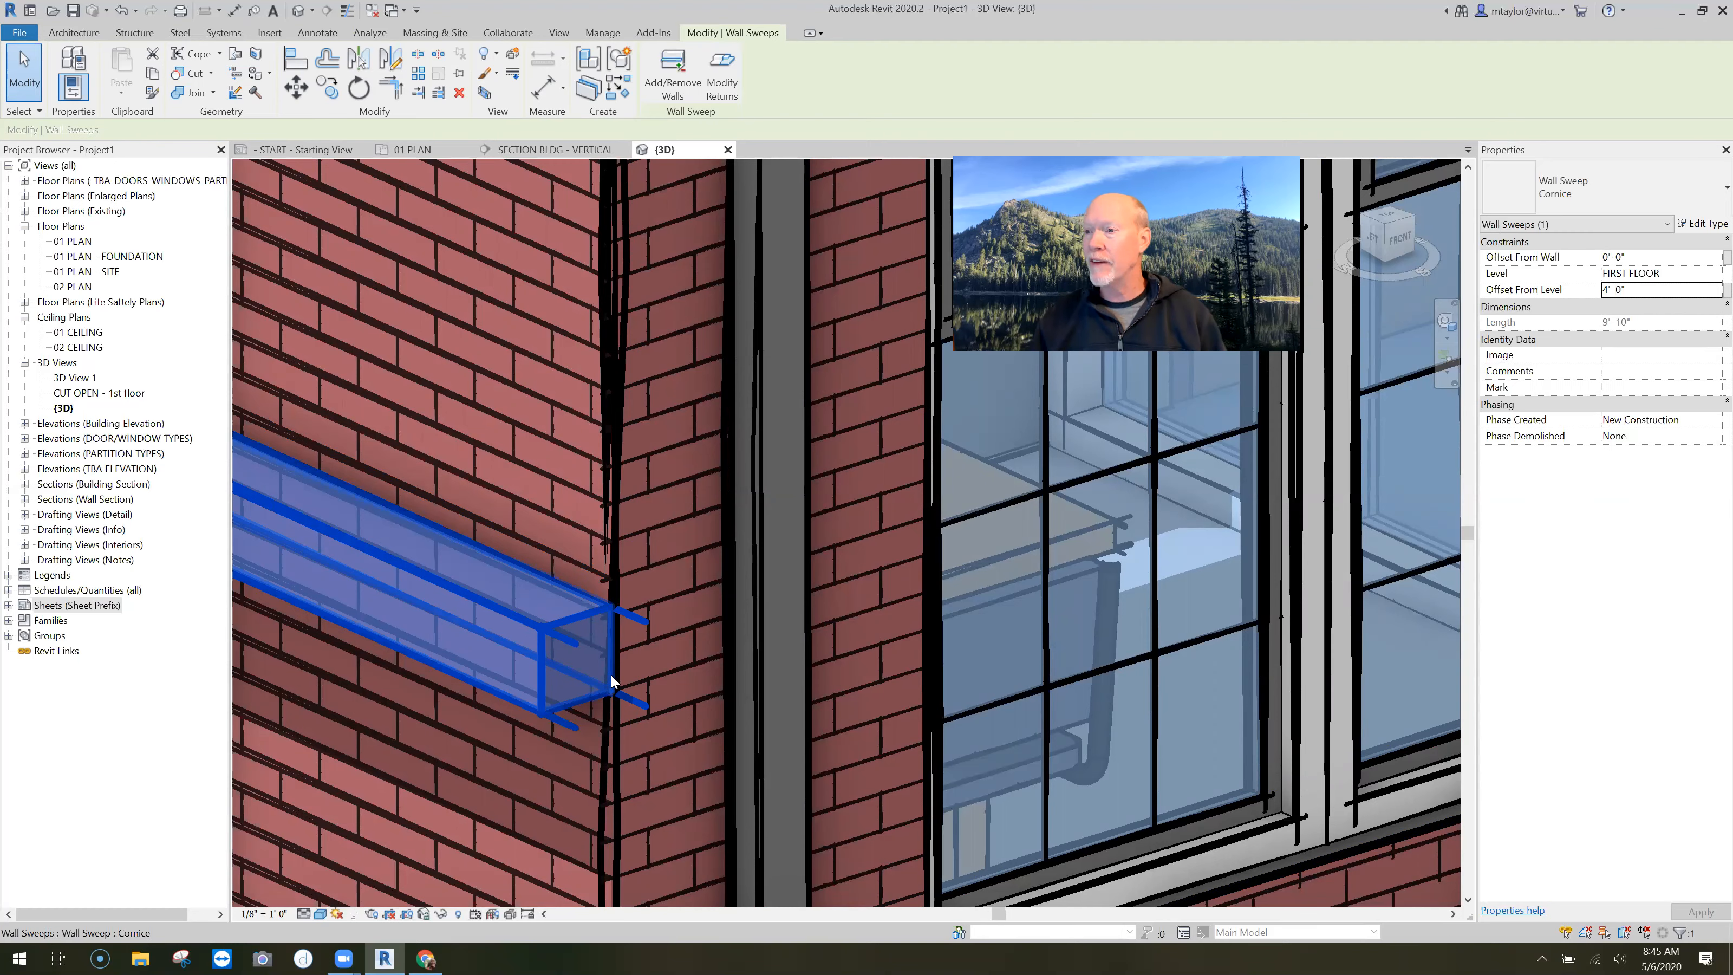
click(1707, 225)
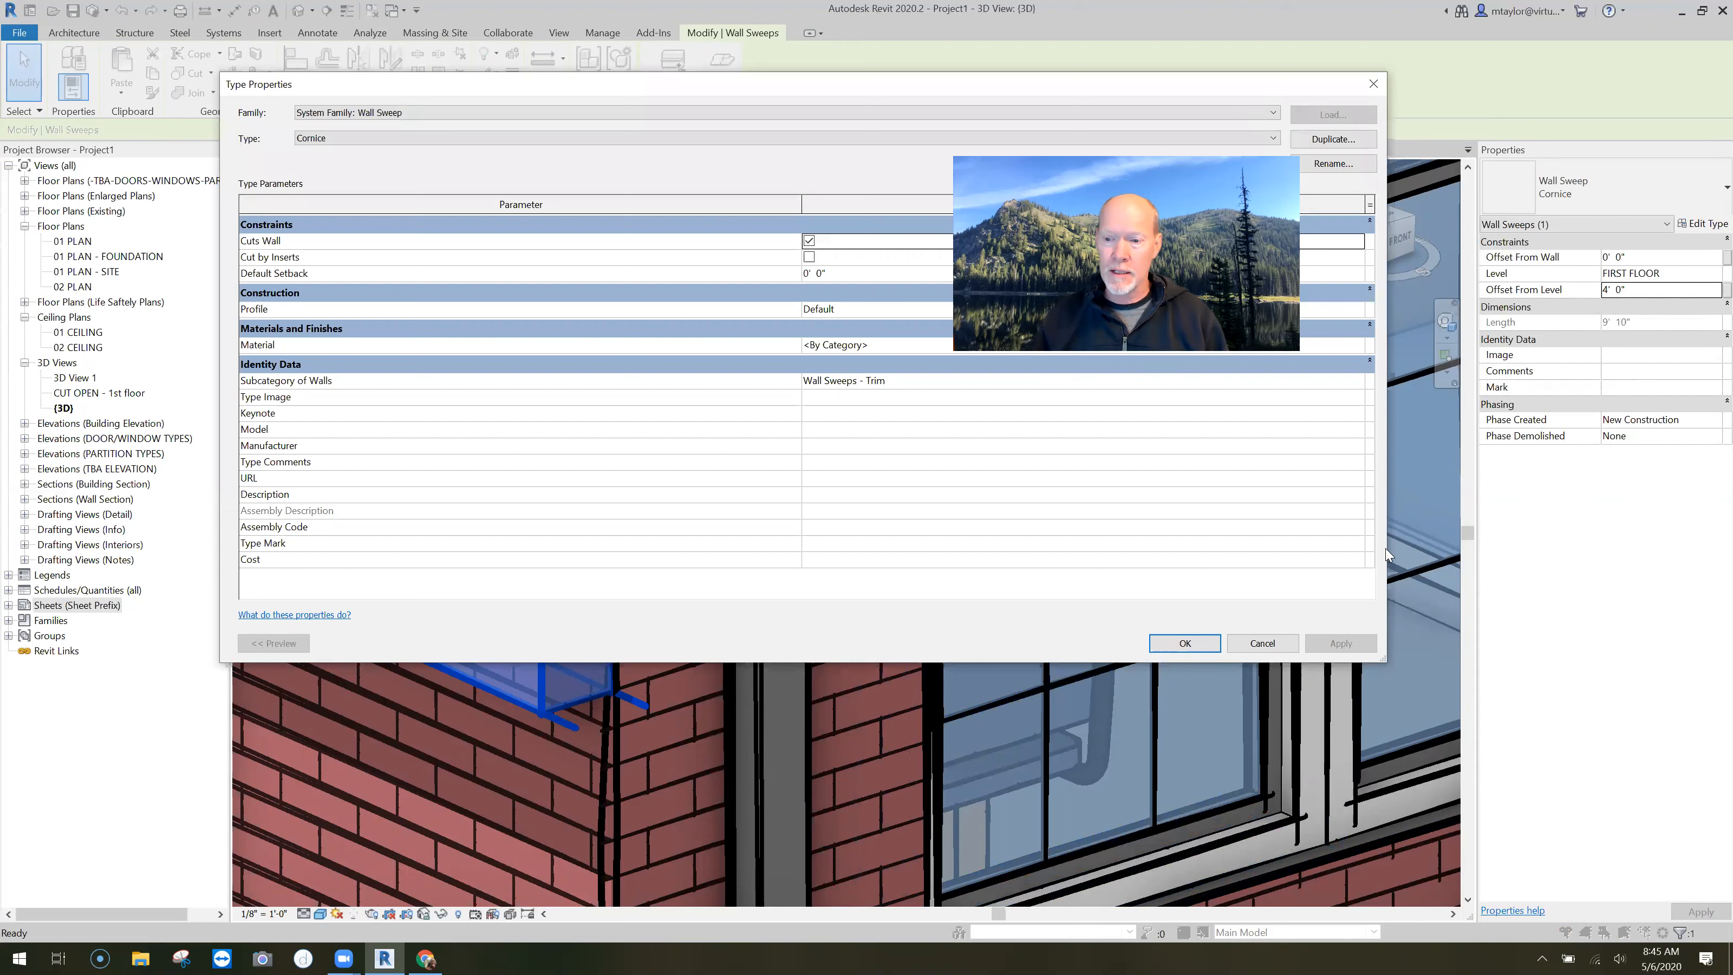
drag(1387, 548, 954, 543)
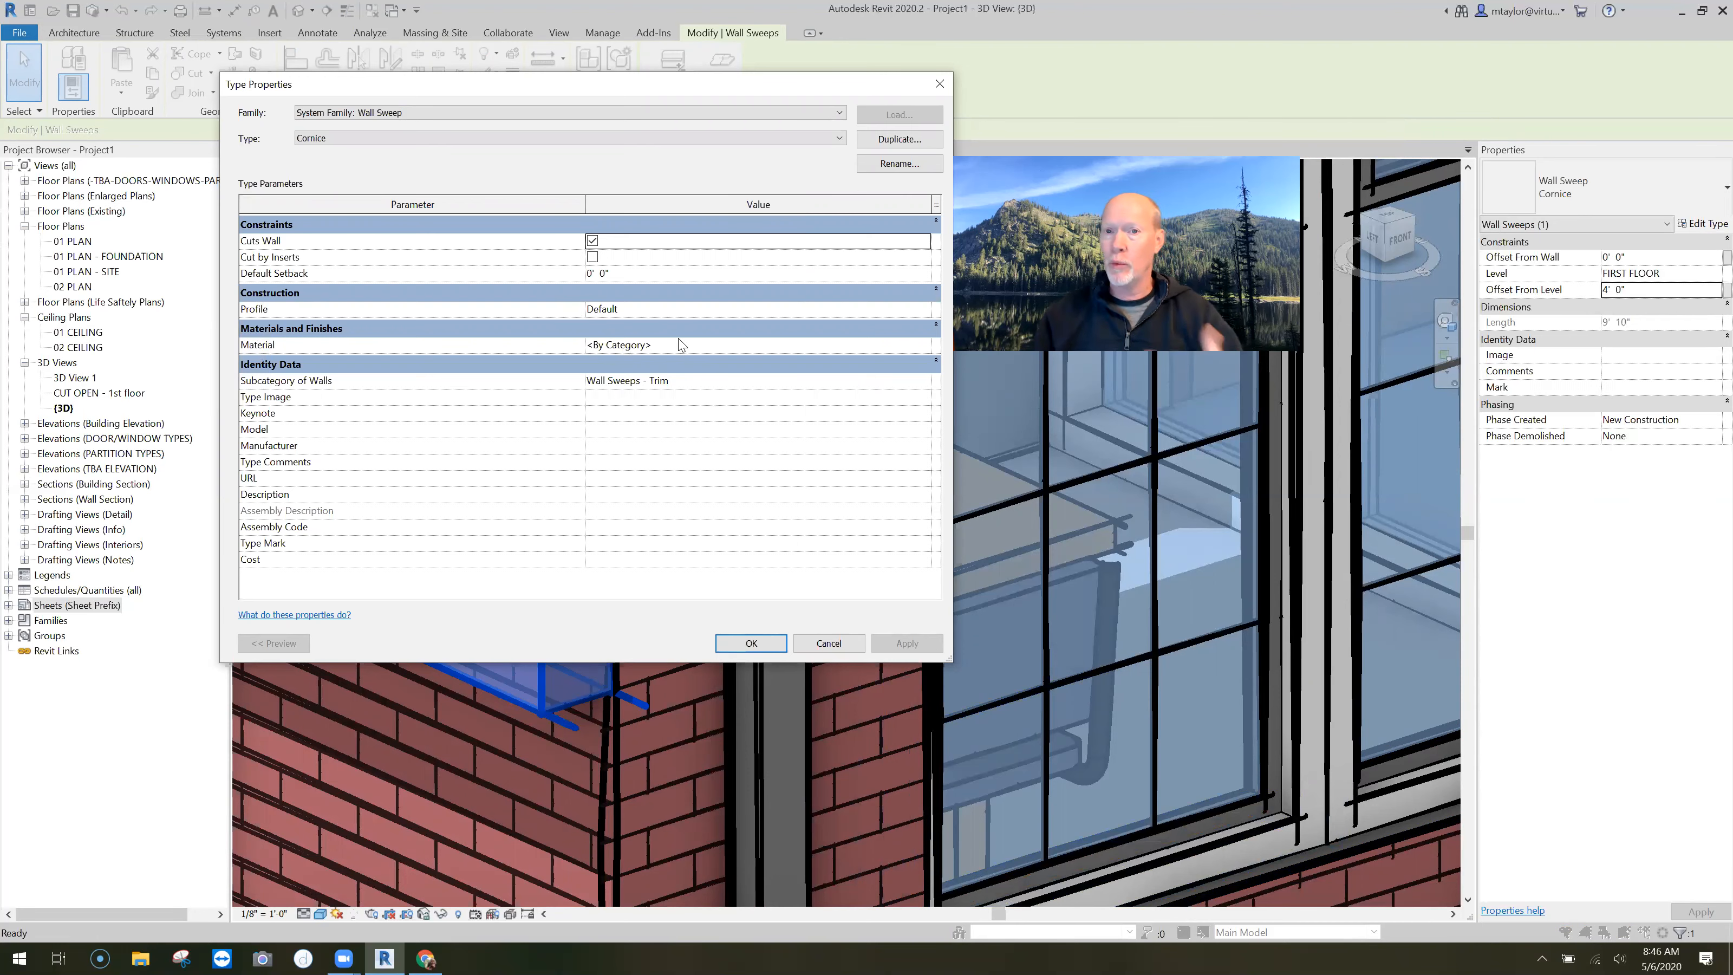
click(827, 642)
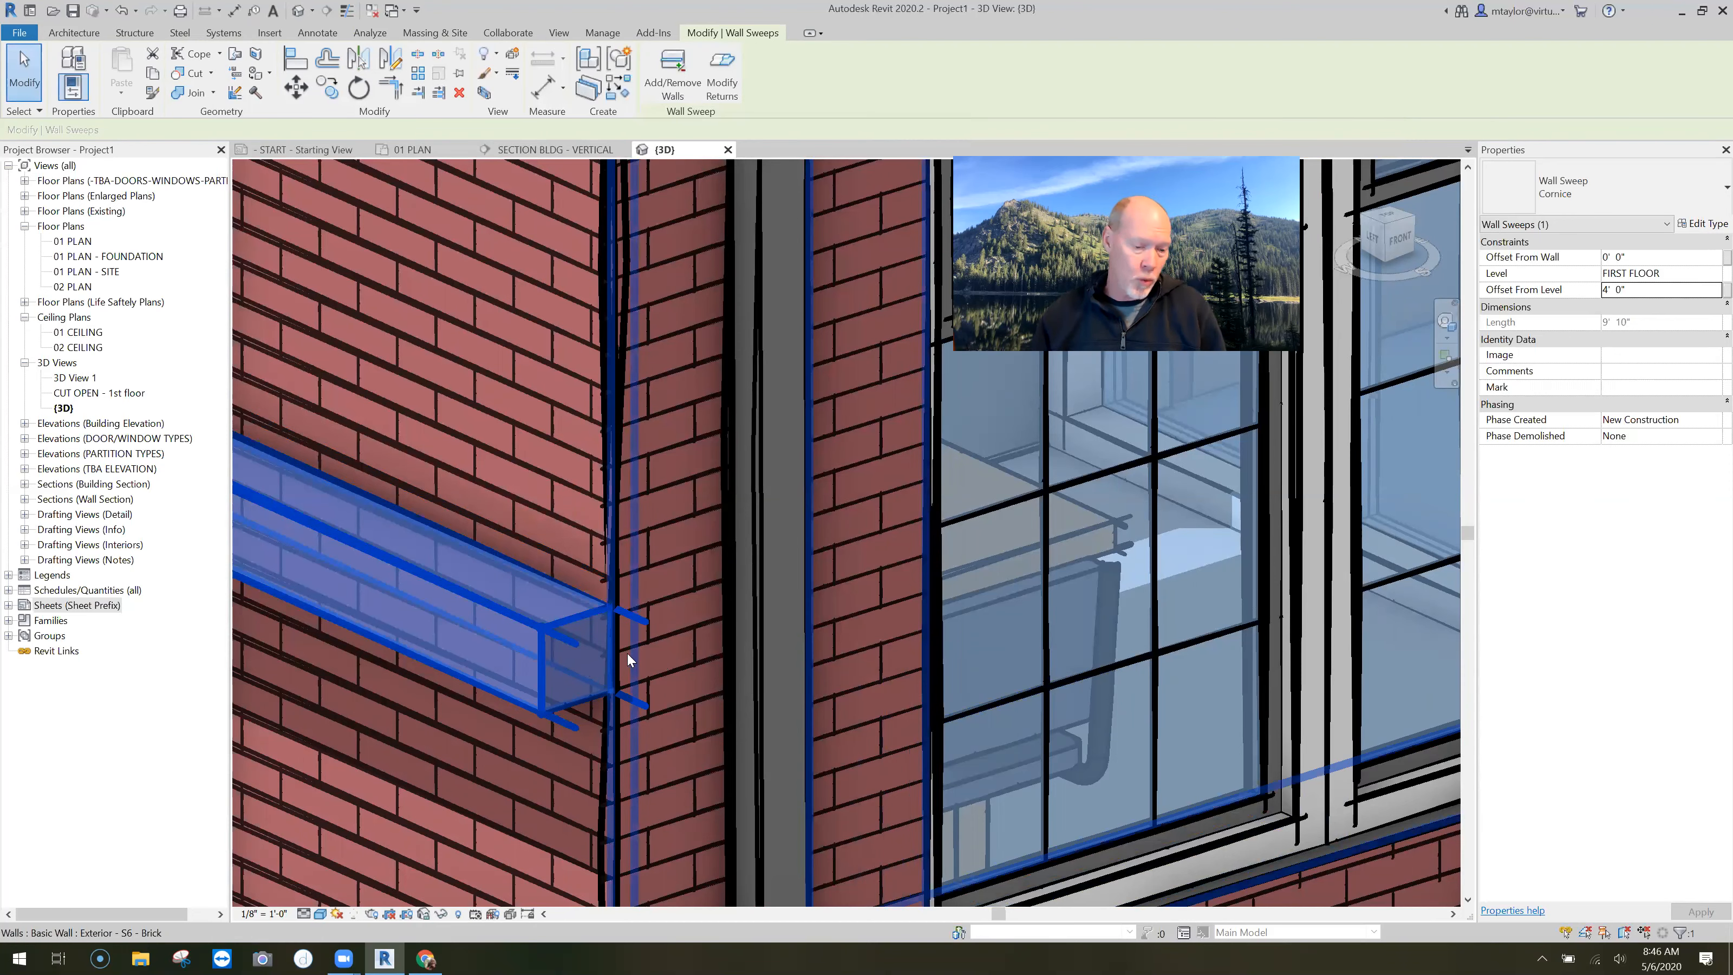
scroll(627, 653, down, 4)
key(Escape)
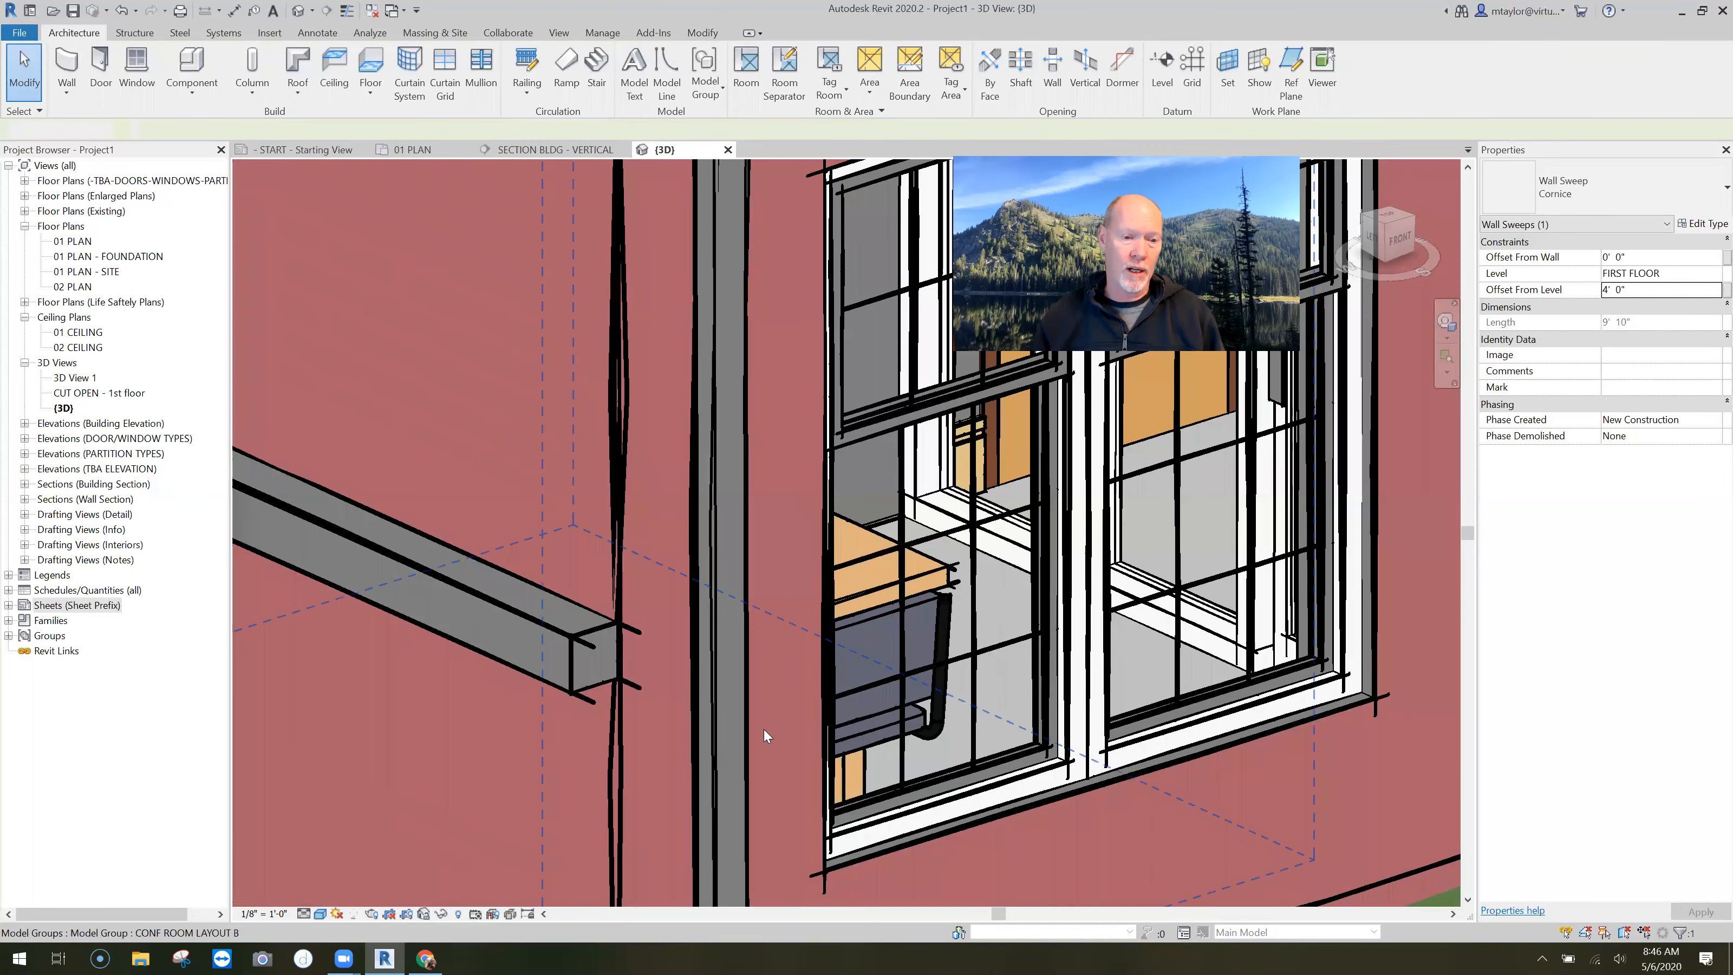
scroll(763, 728, down, 5)
middle_drag(626, 739, 691, 689)
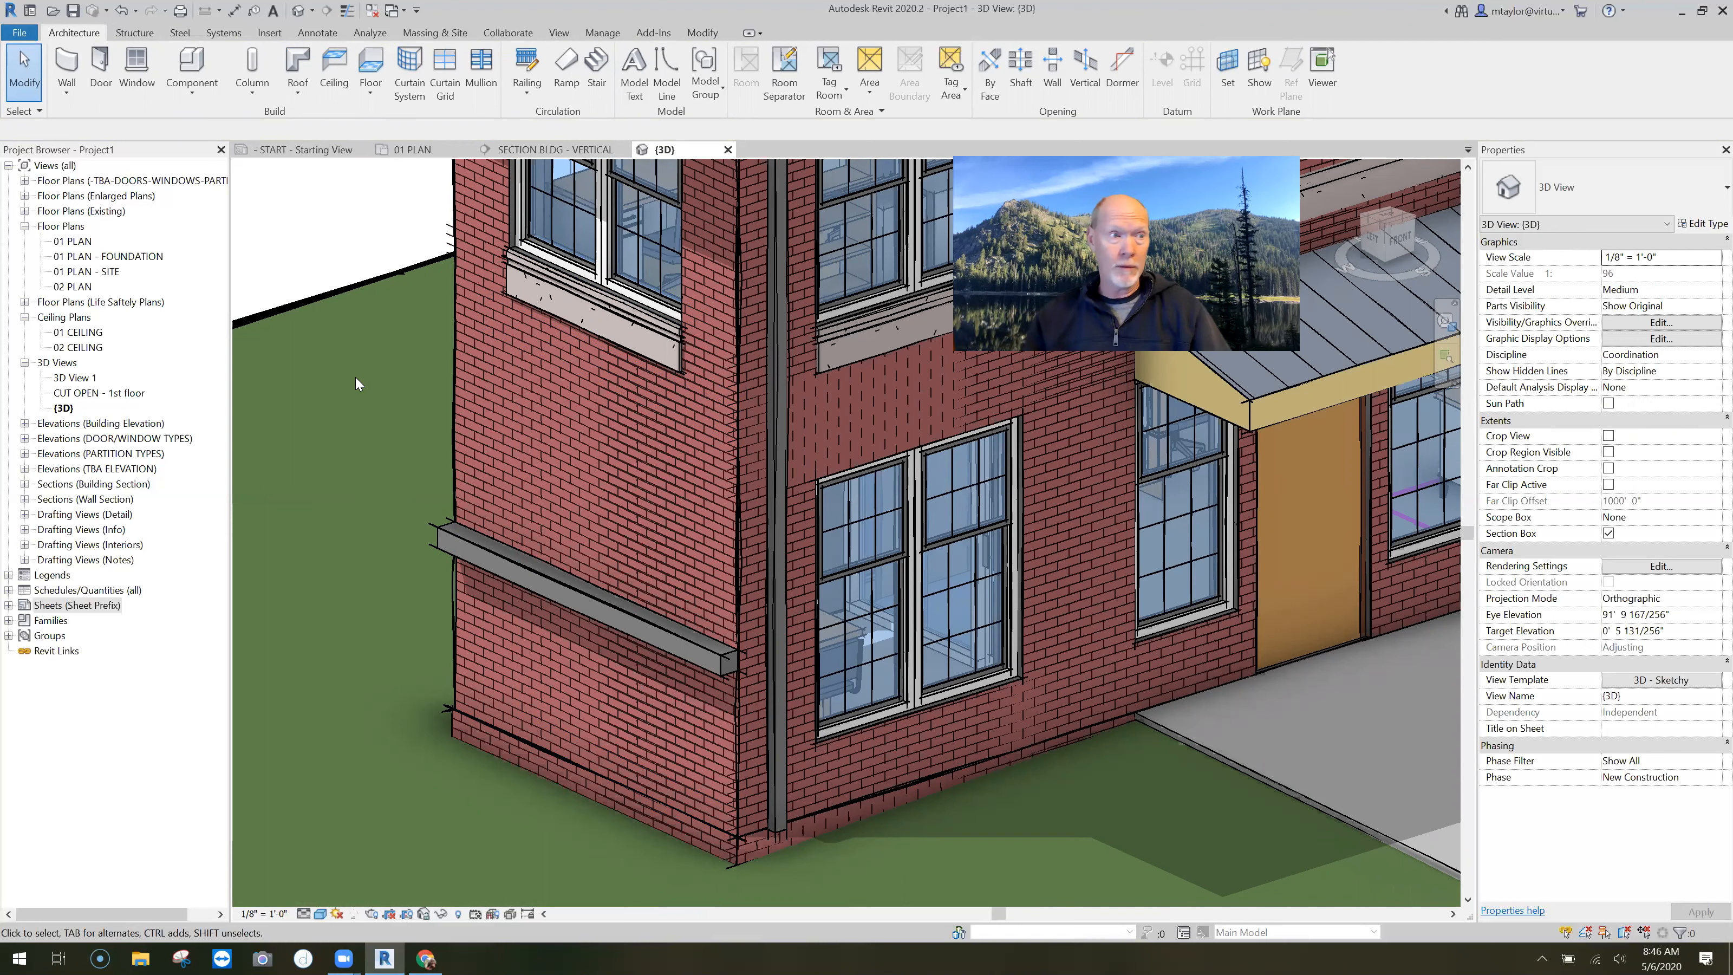
Step: Create a new family from the Profile-Hosted.rft template
click(22, 33)
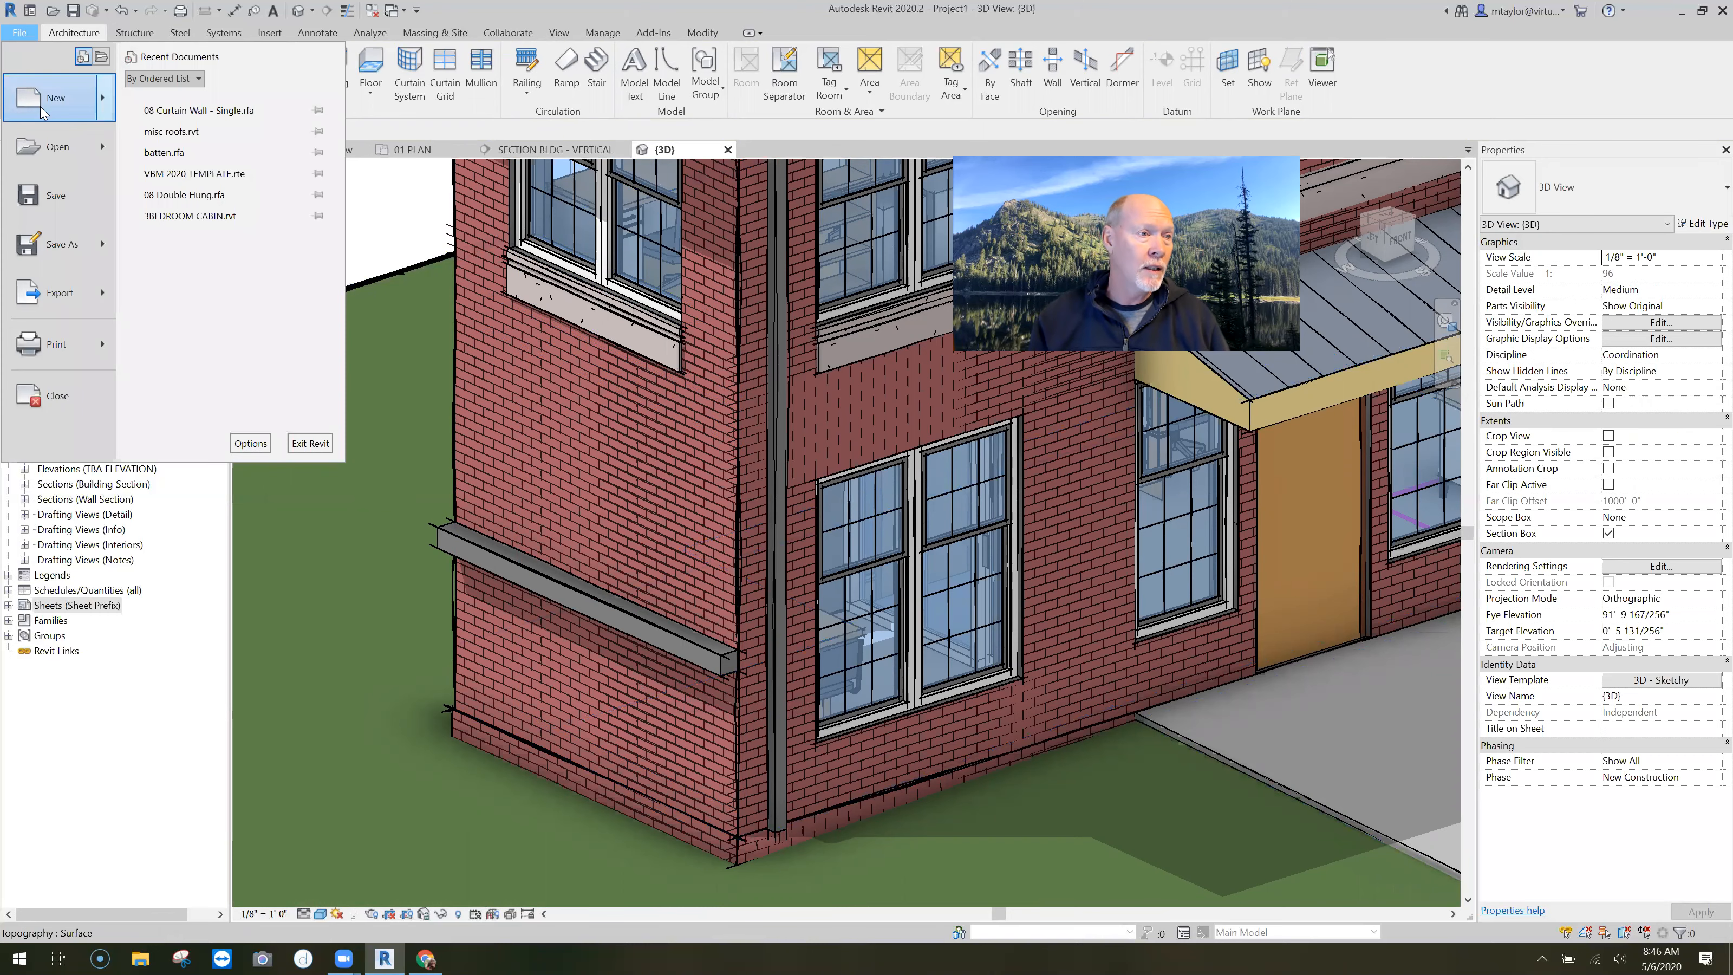
mouse_move(42, 111)
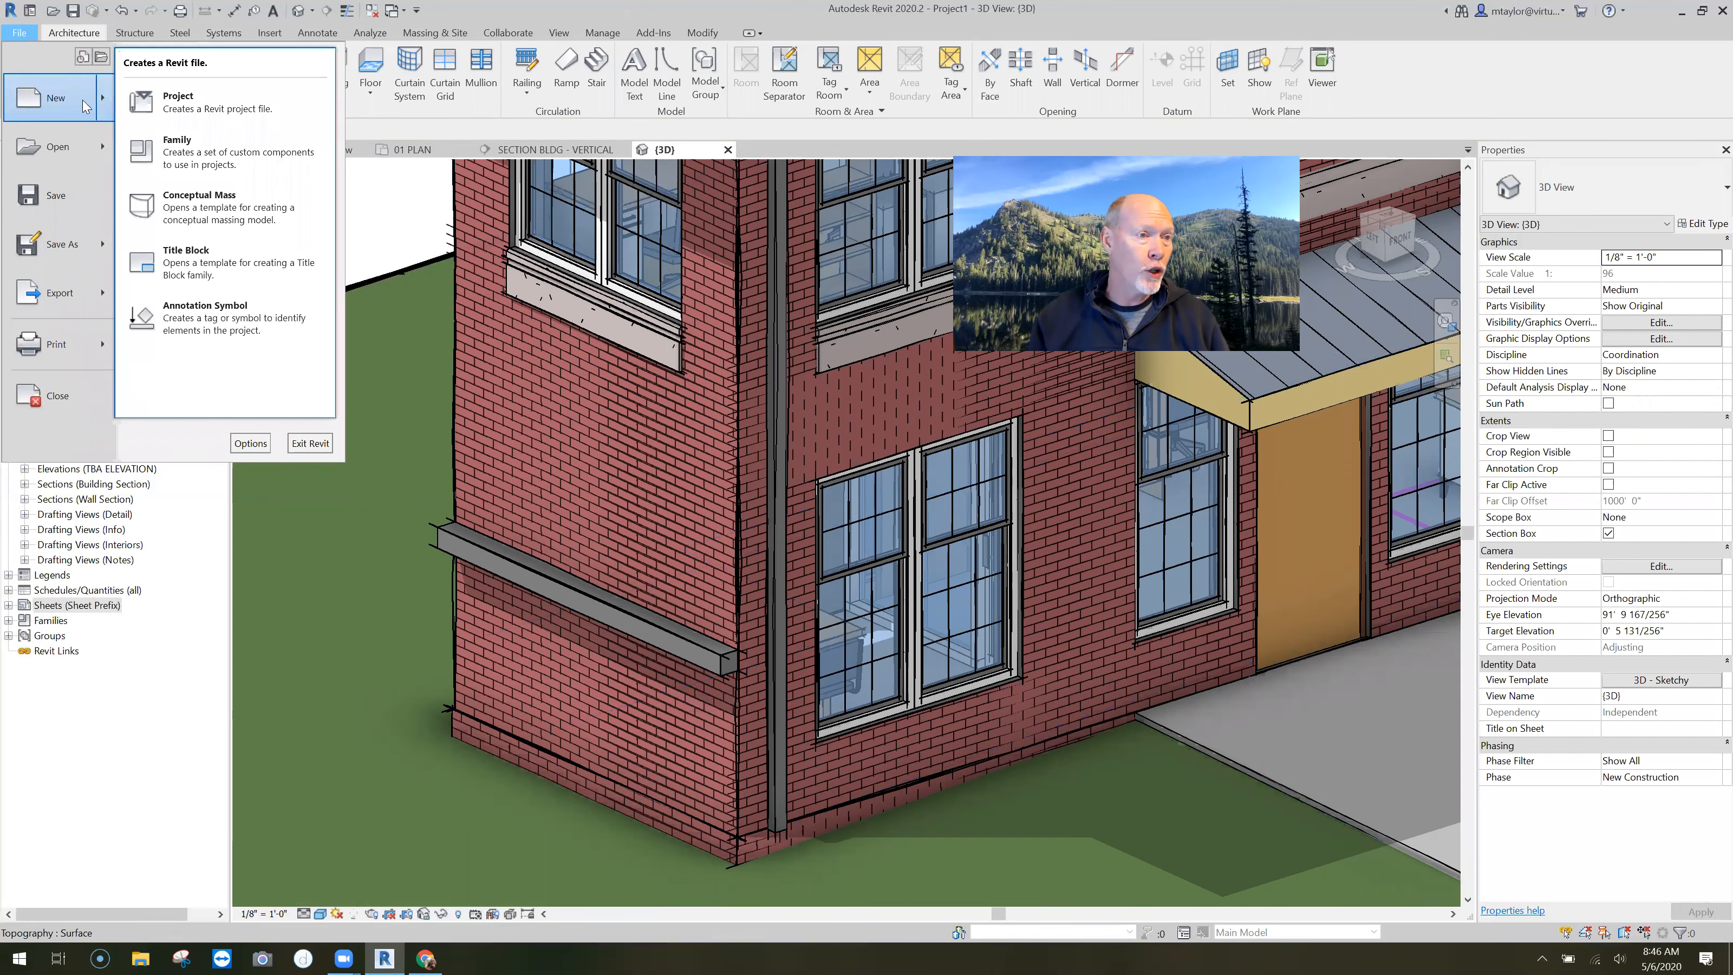
click(192, 150)
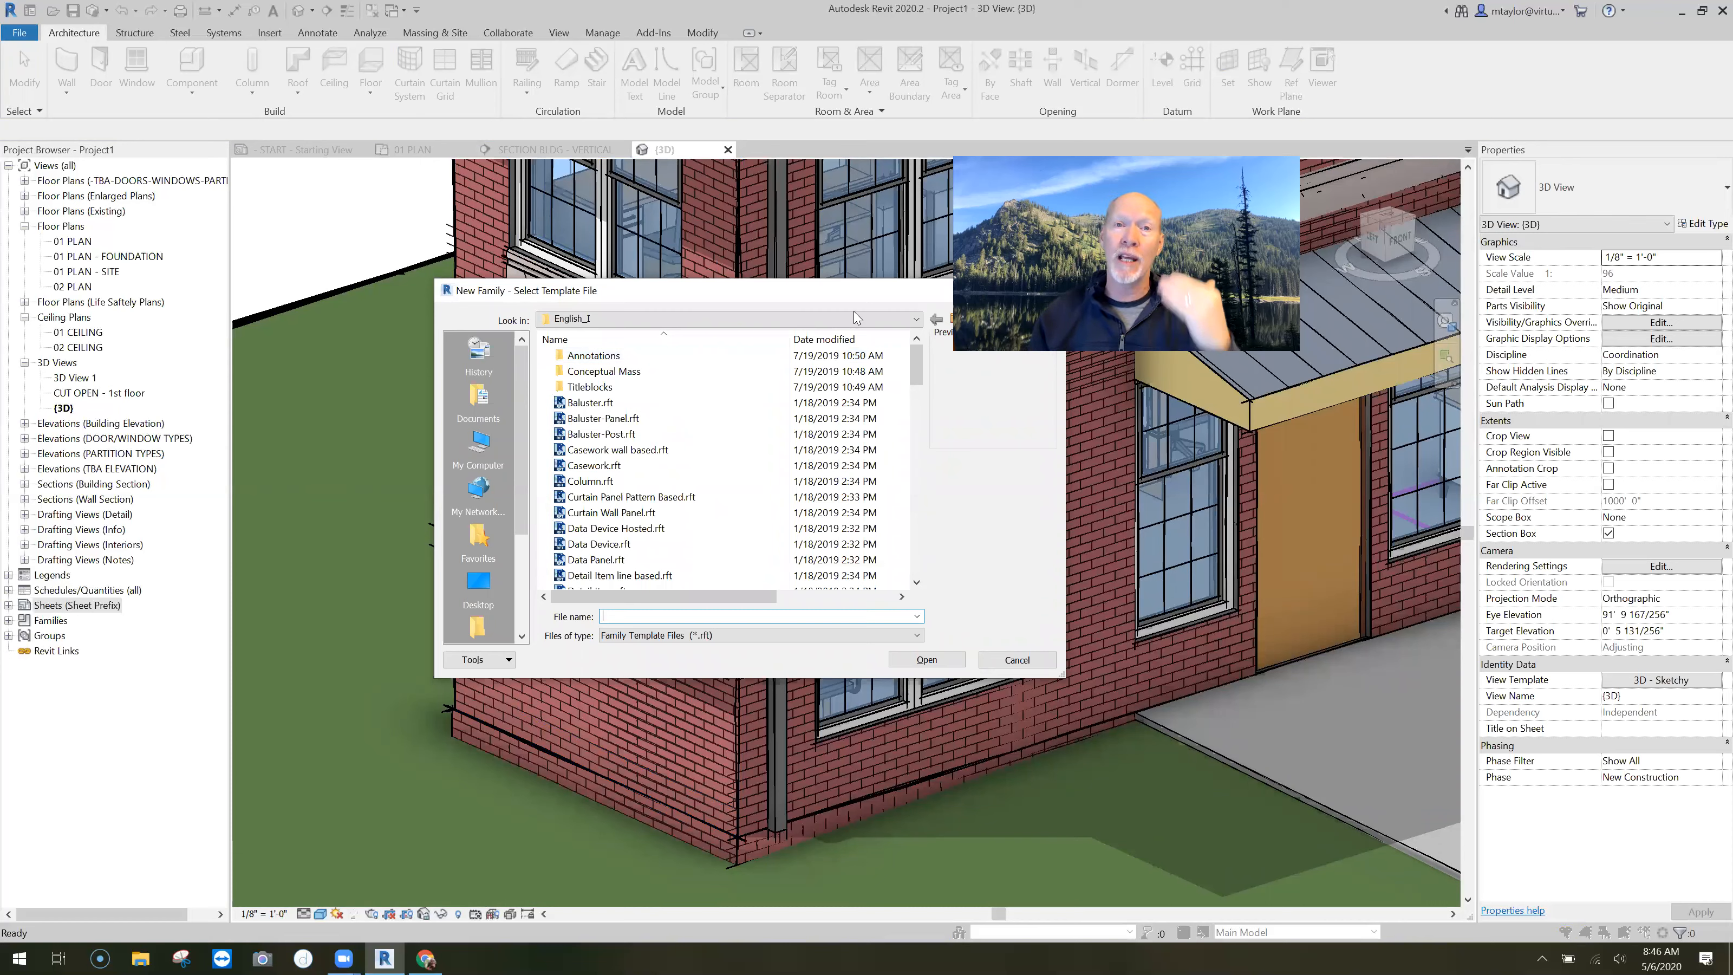
drag(918, 362, 916, 500)
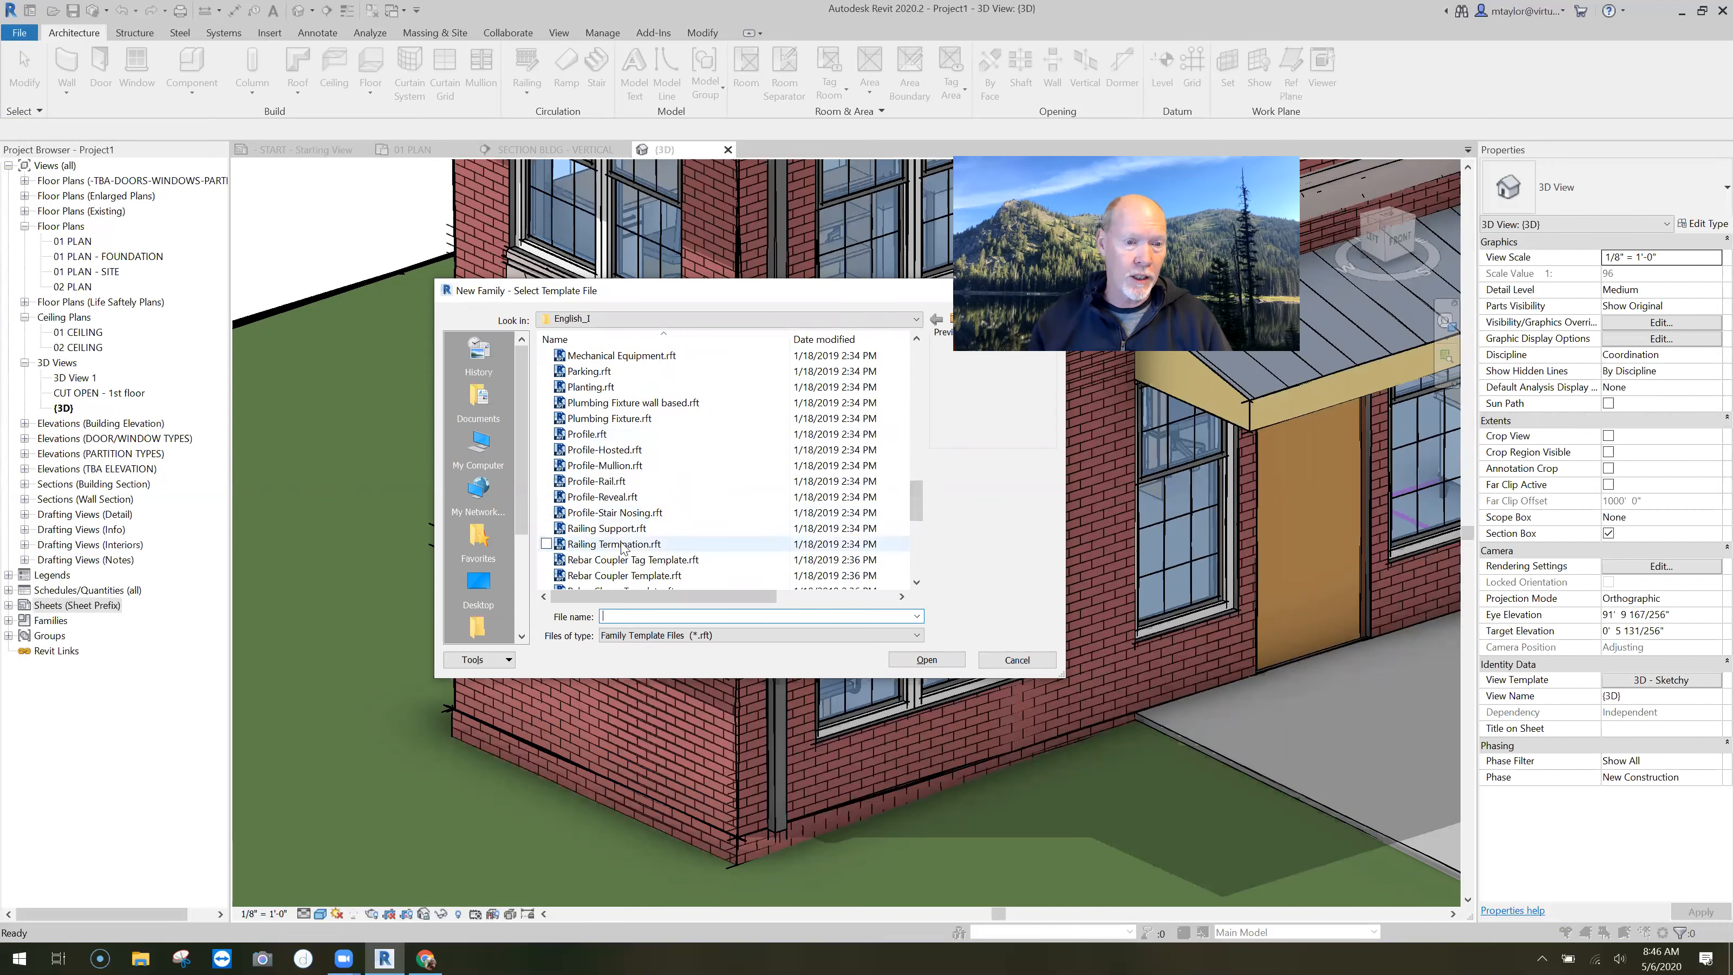
click(614, 449)
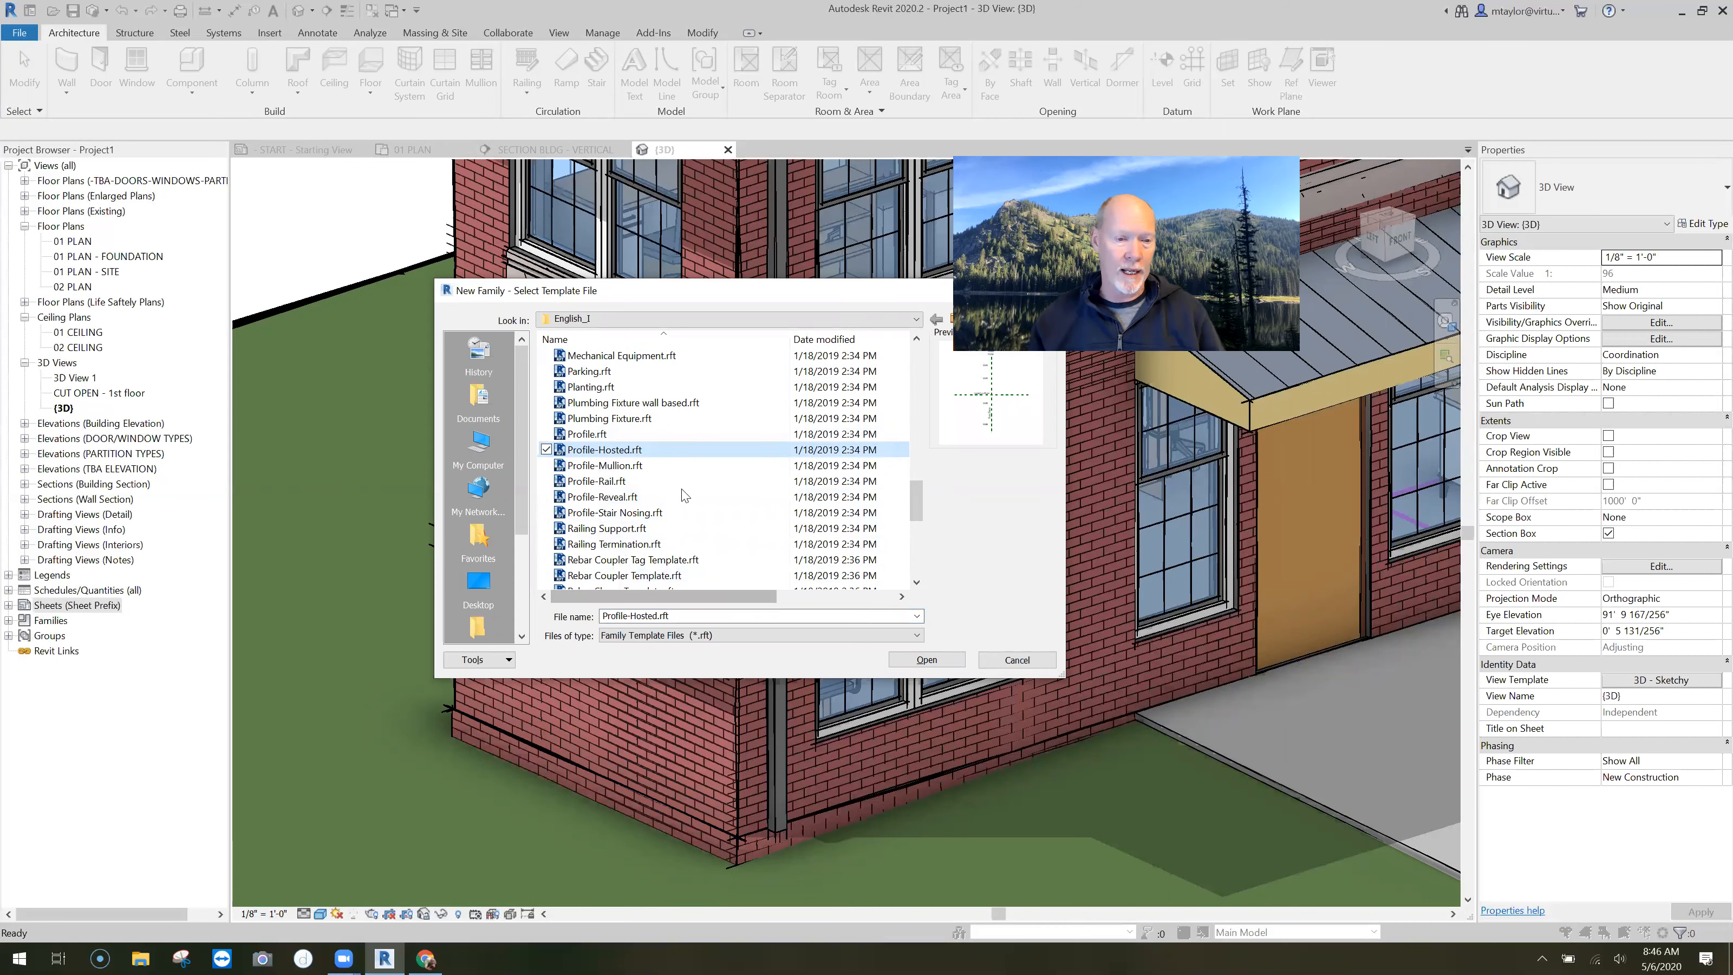
click(927, 659)
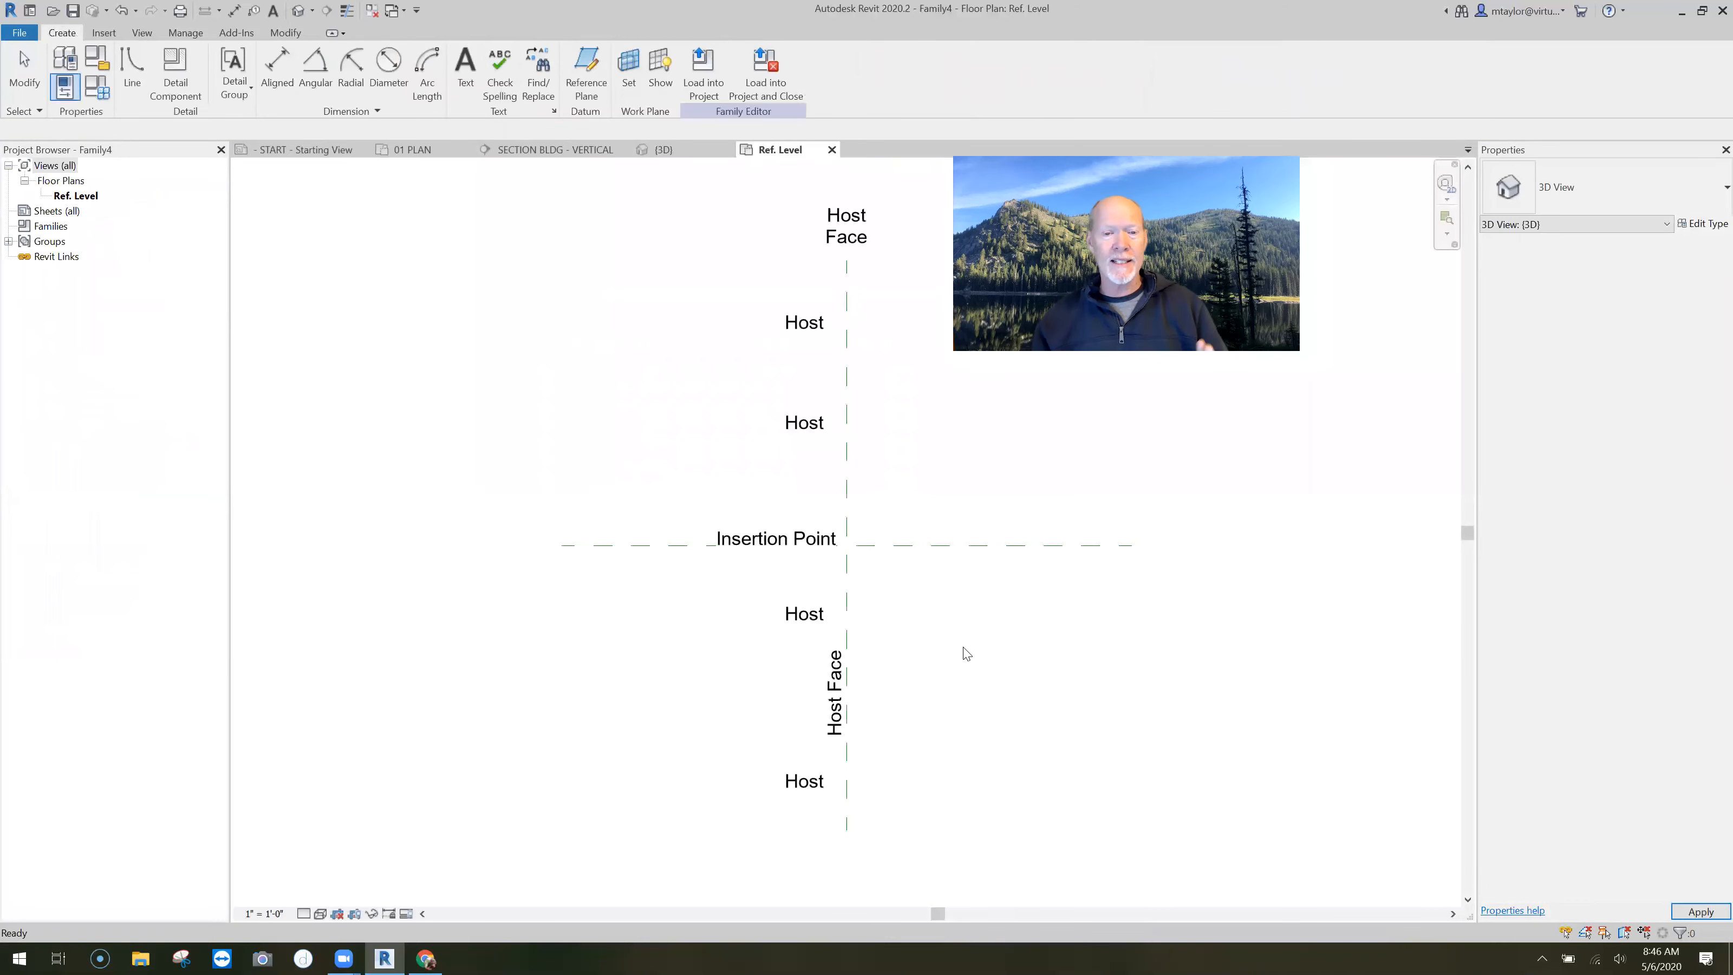
middle_drag(917, 653, 811, 643)
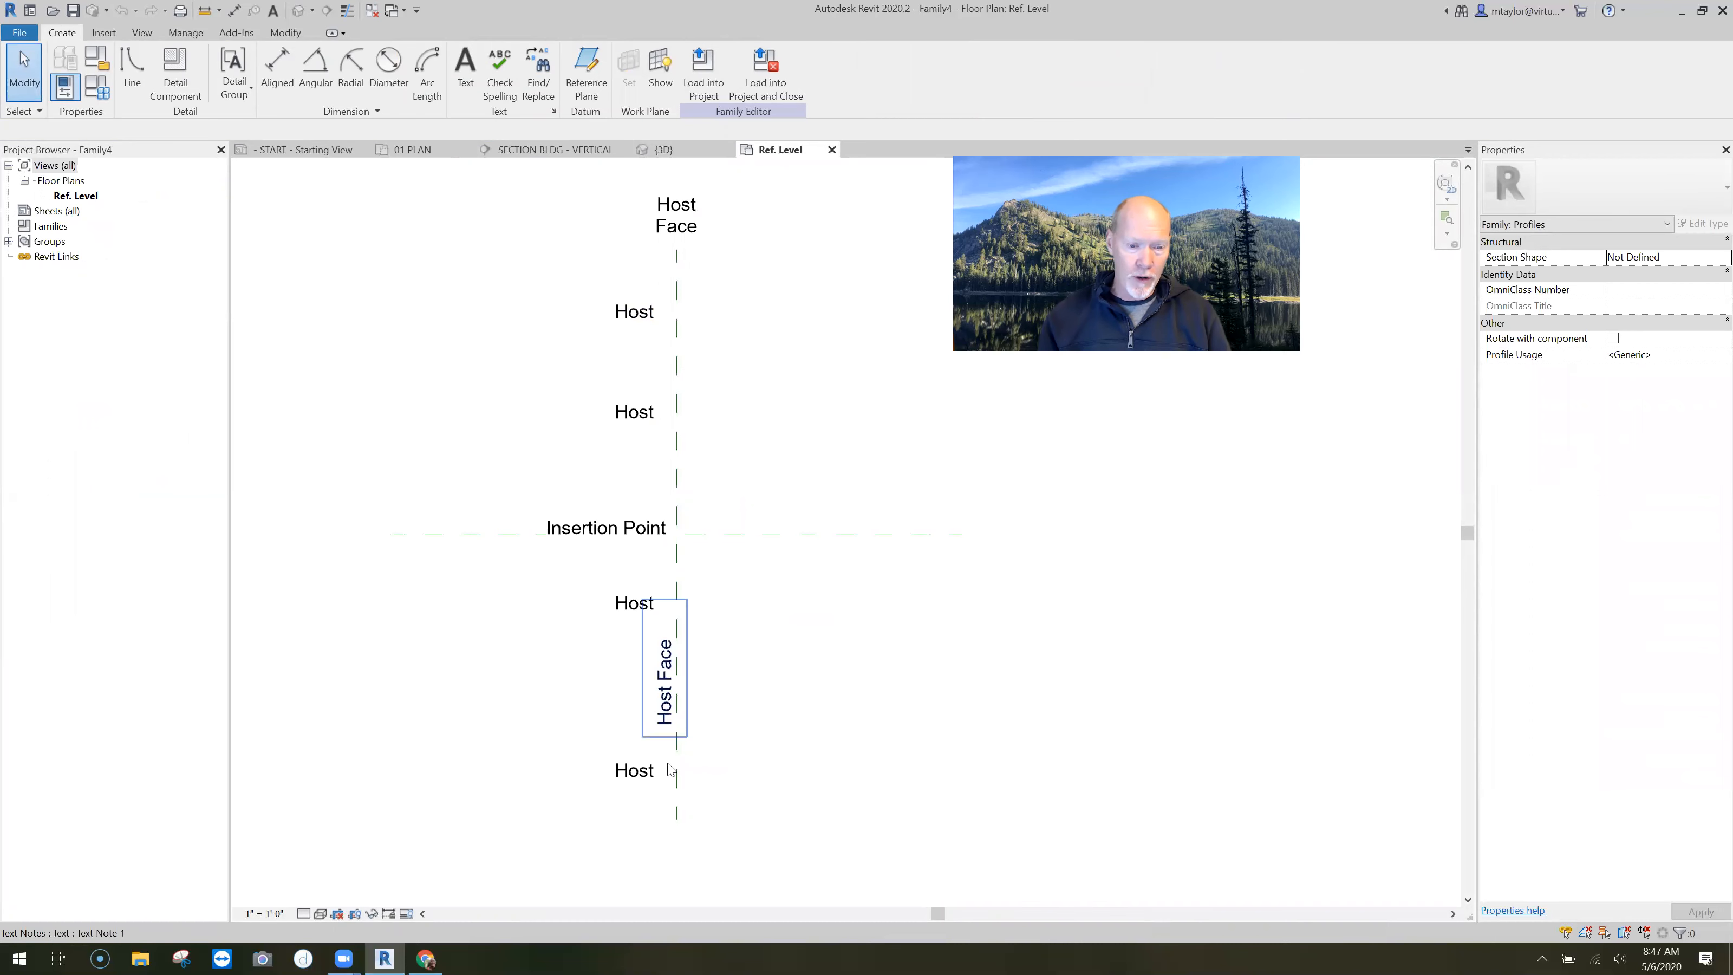
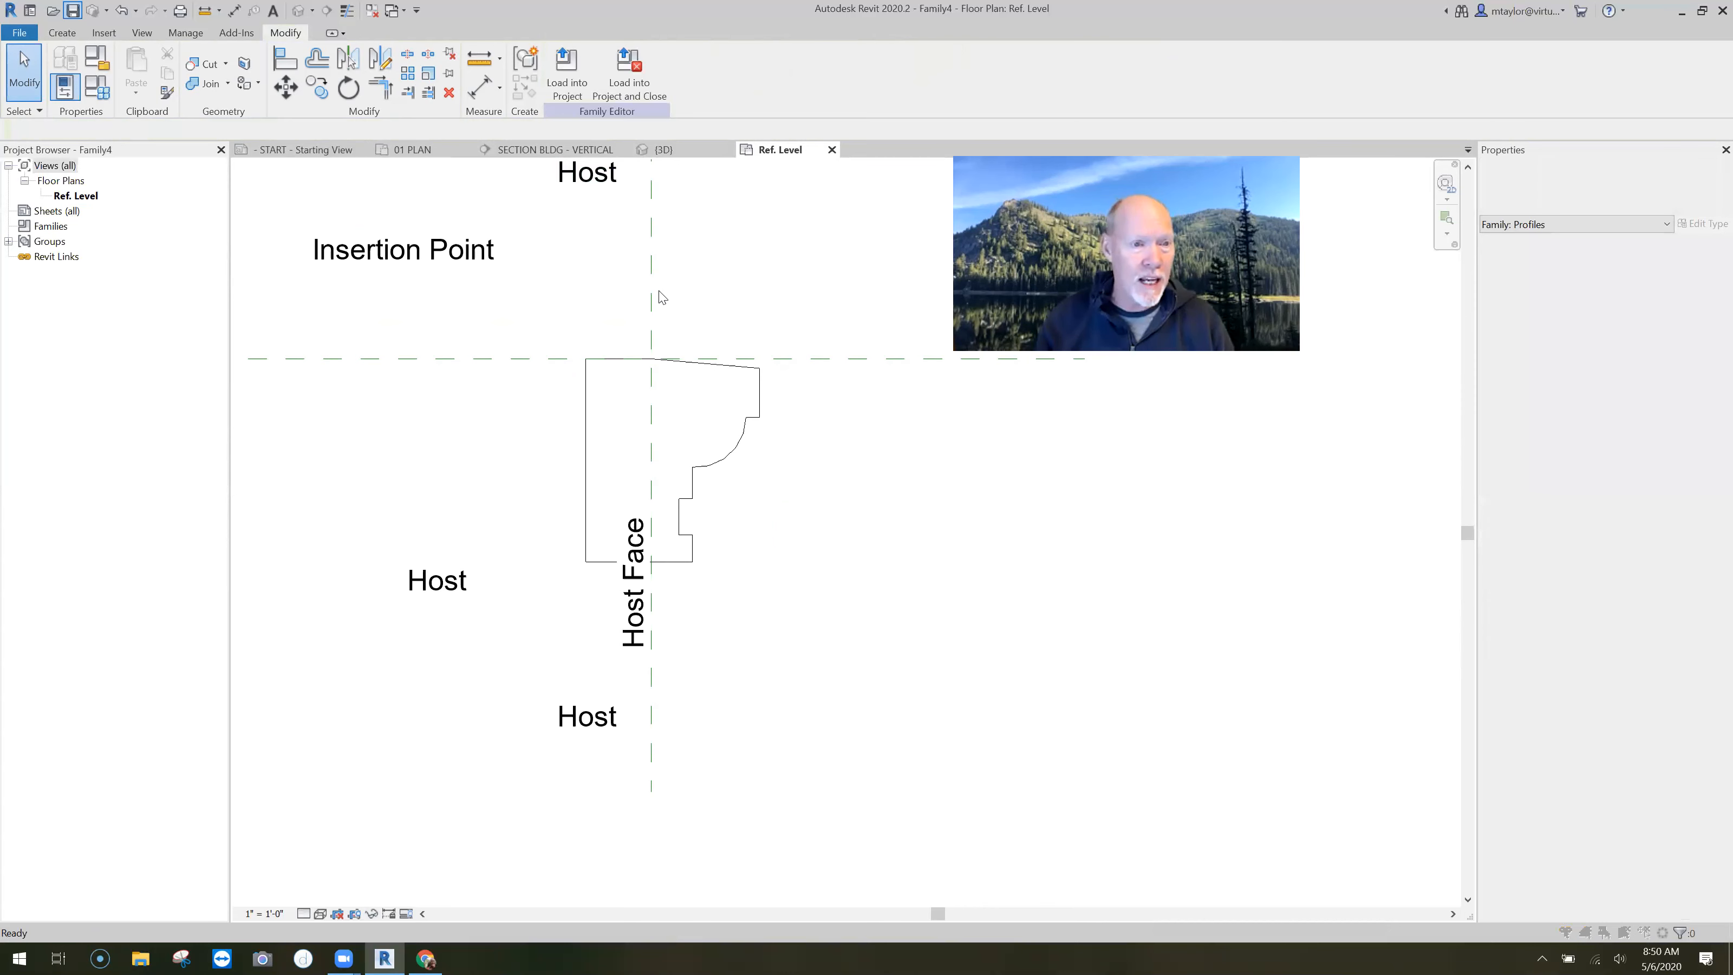
Step: Save the profile family to the Desktop as "profile - new fancy cornice", and load it into the project while closing the family
key(ctrl+s)
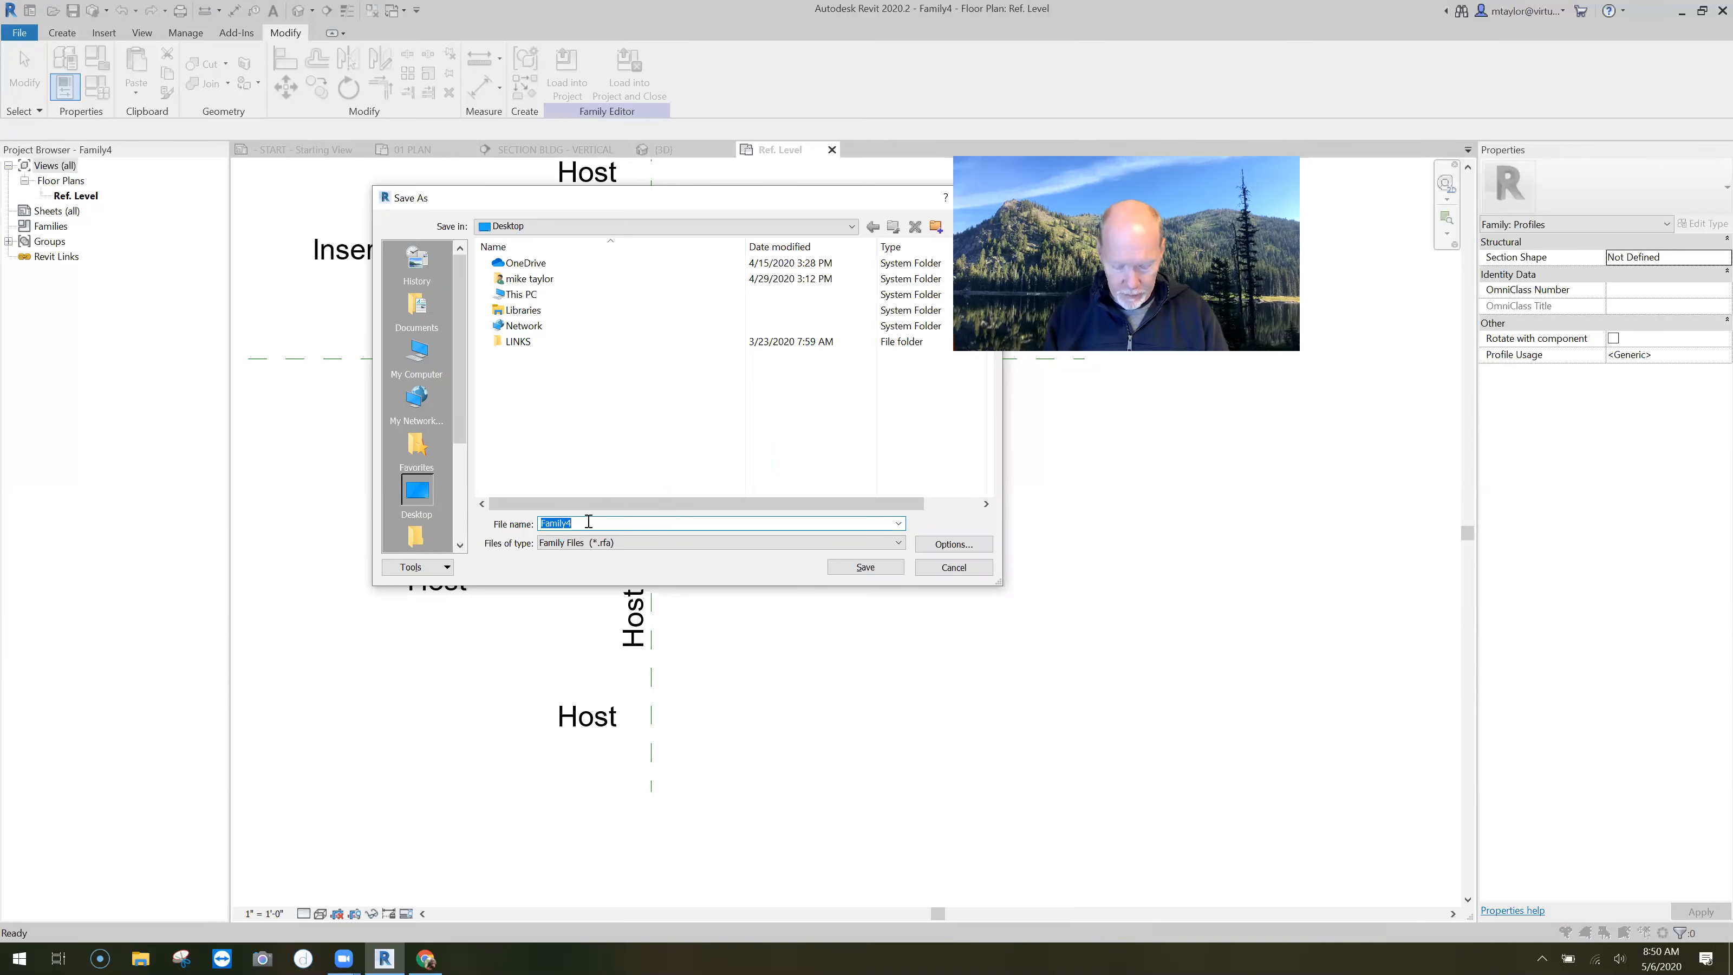
text(p)
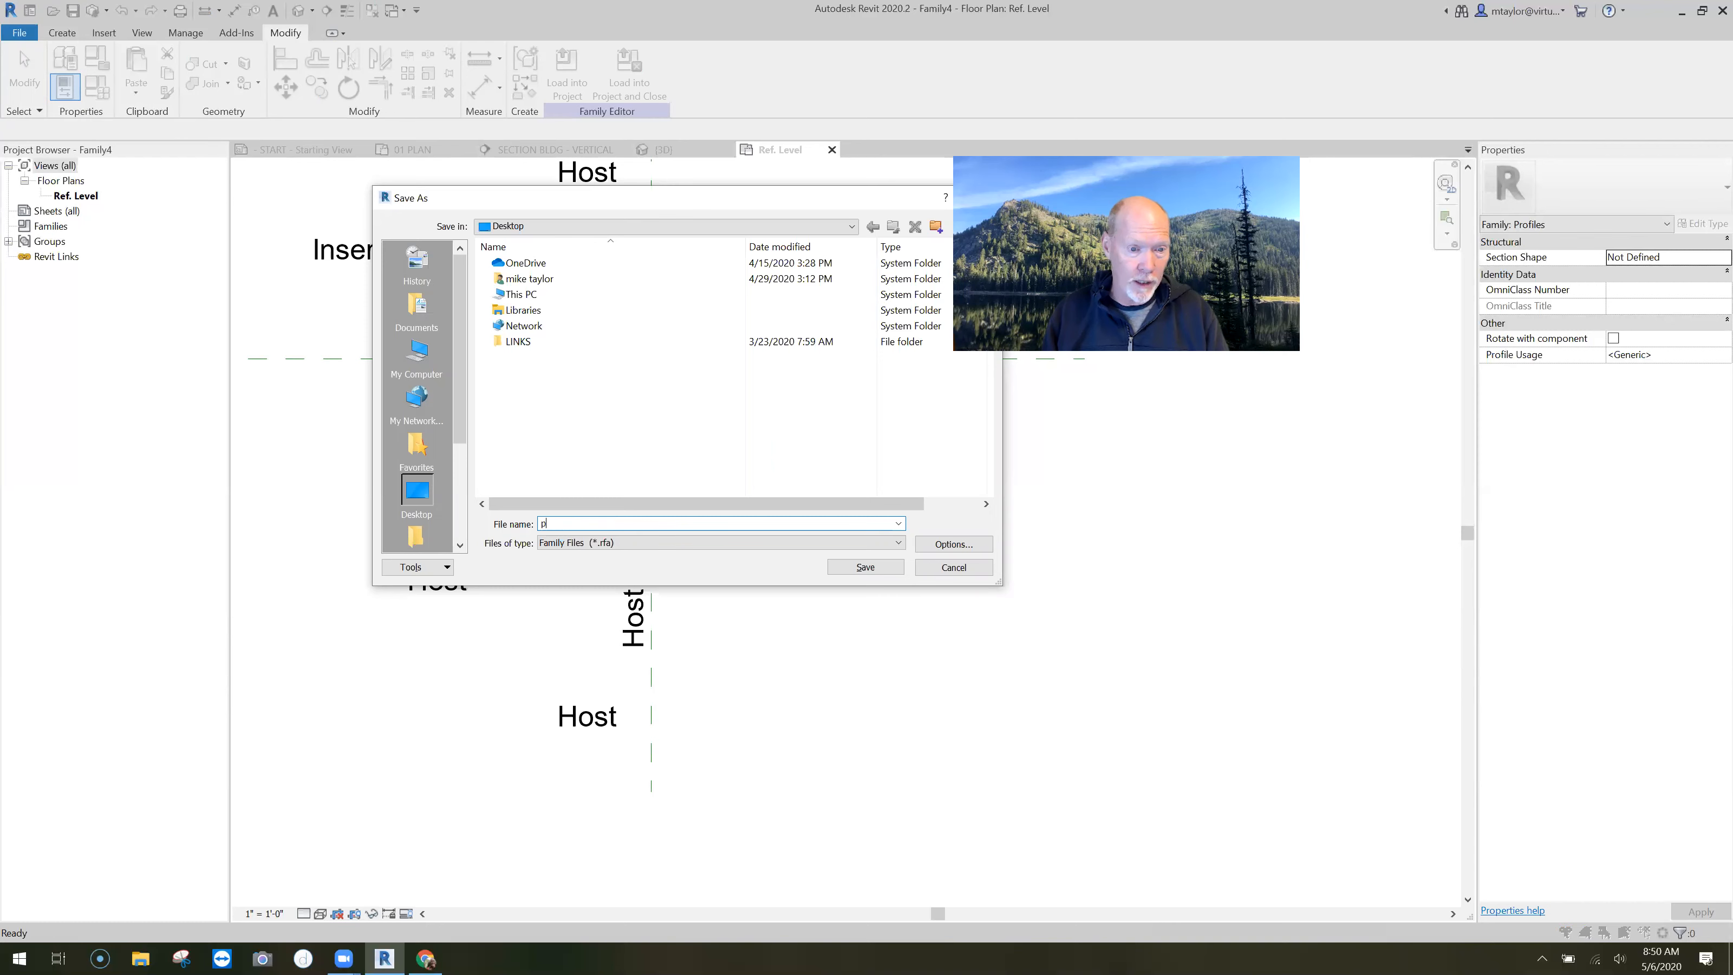
text(rofile - new fancy cornice)
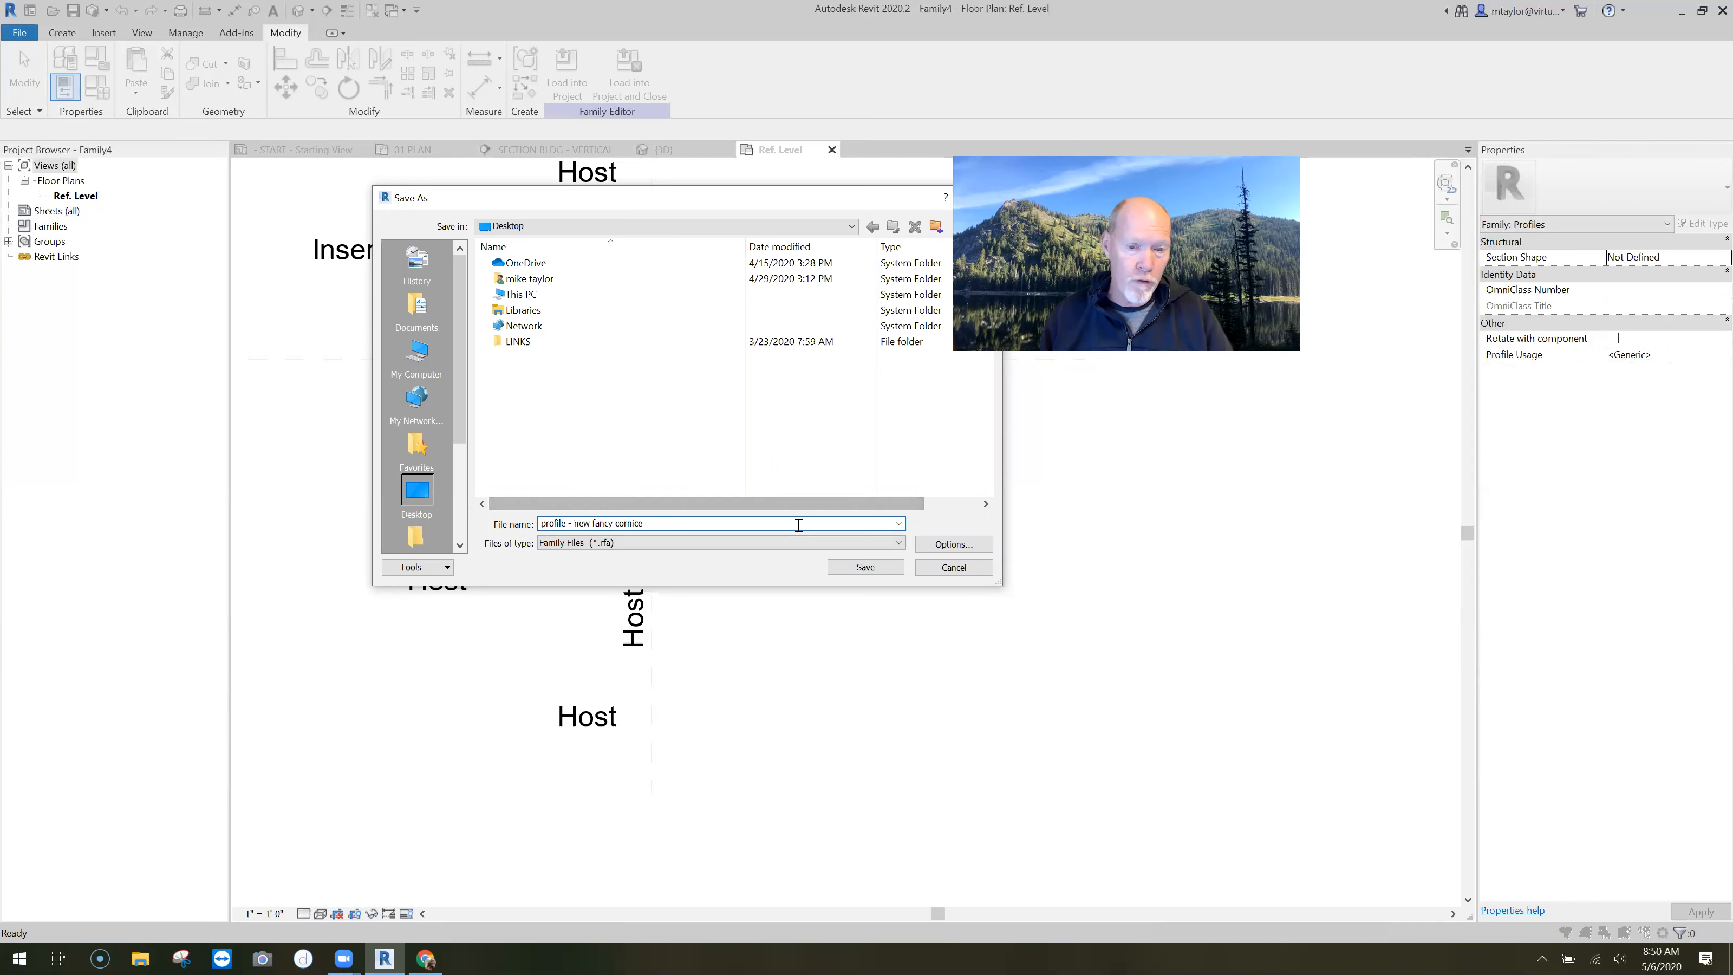
click(877, 571)
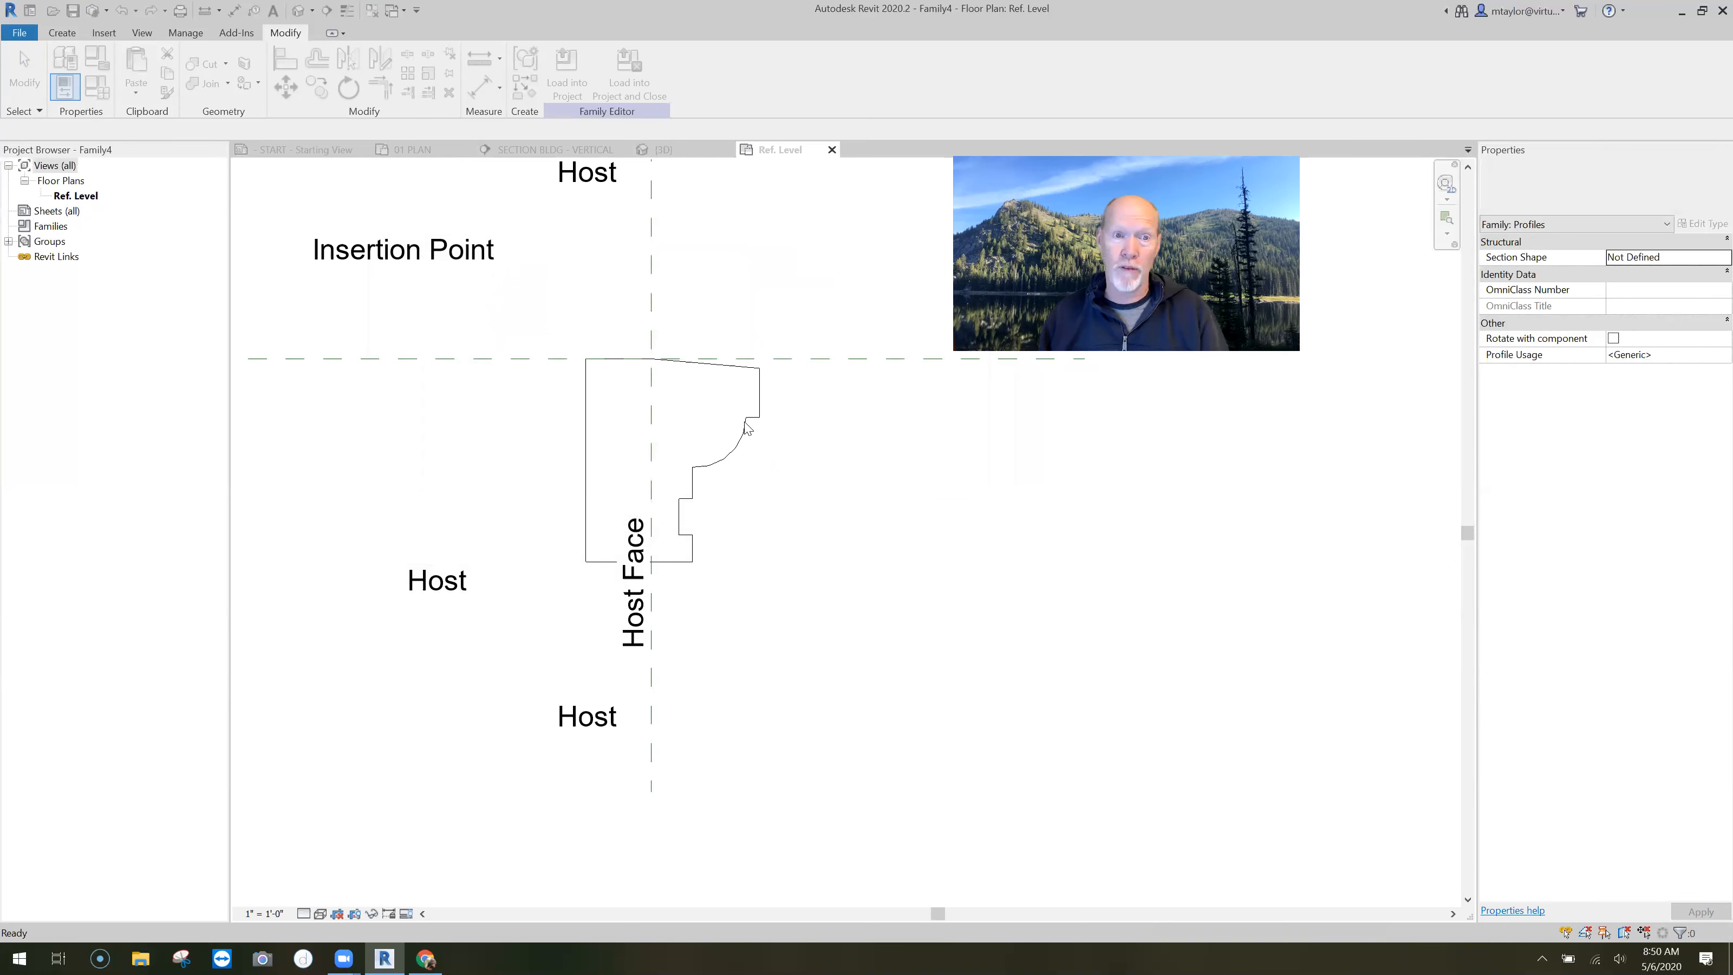
click(628, 74)
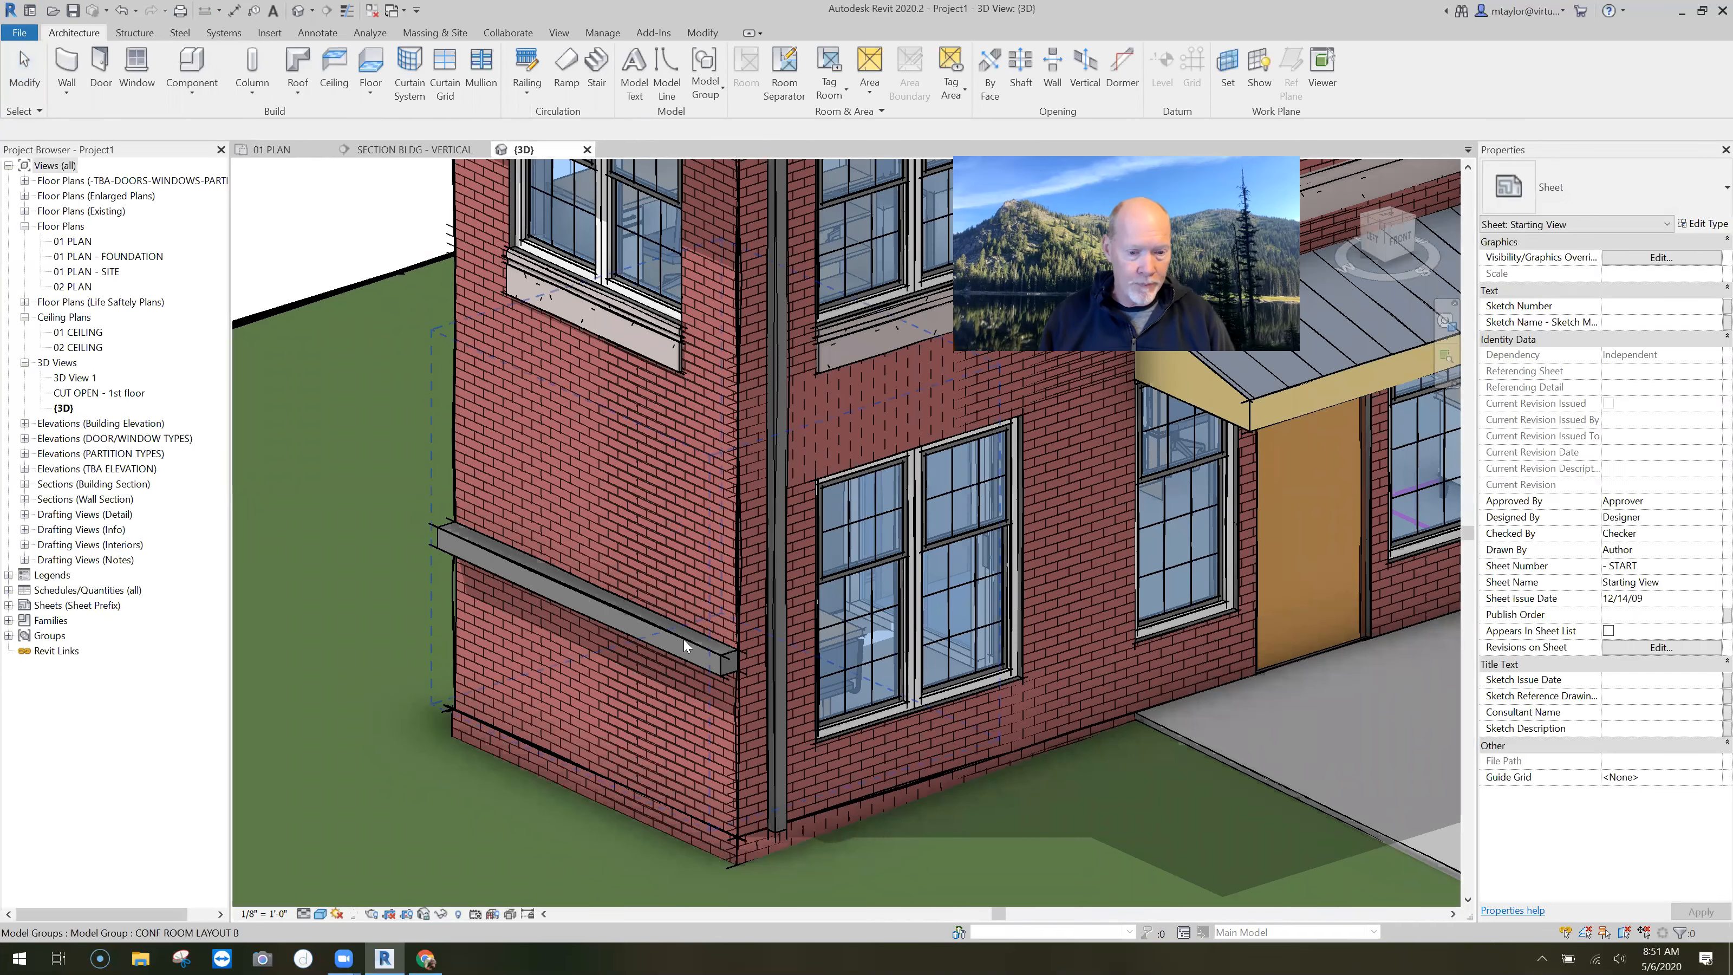
Step: Duplicate the wall sweep's Cornice type as "new fancy cornice"
click(685, 646)
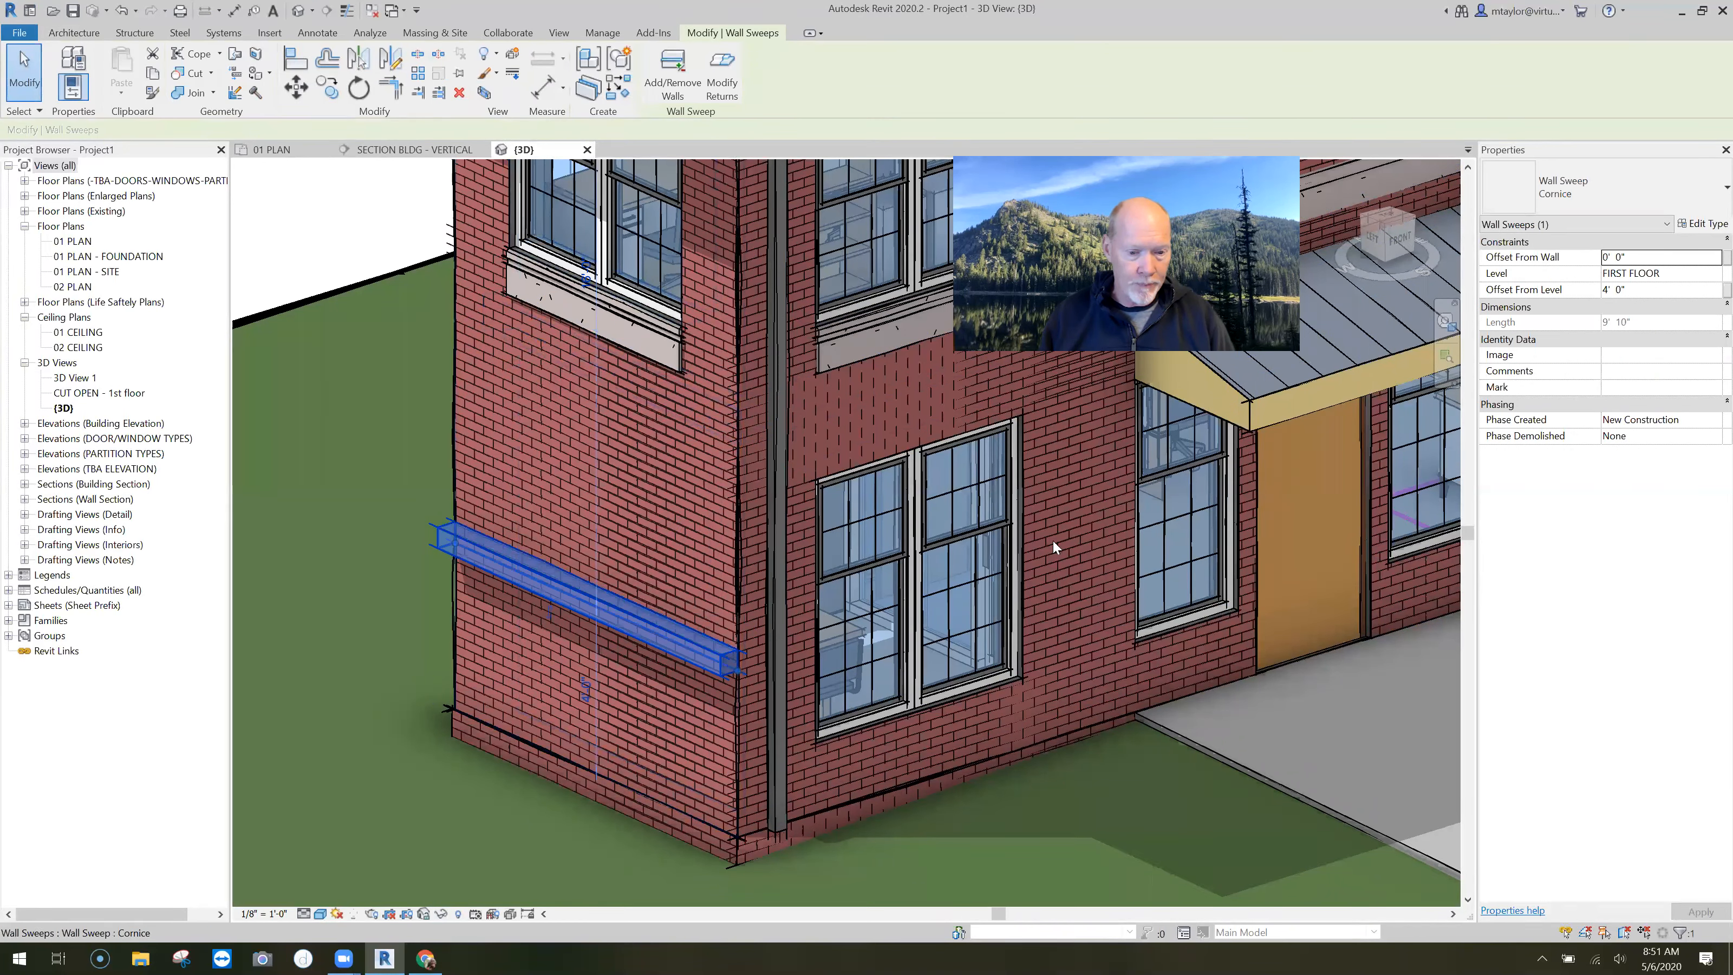
click(1704, 226)
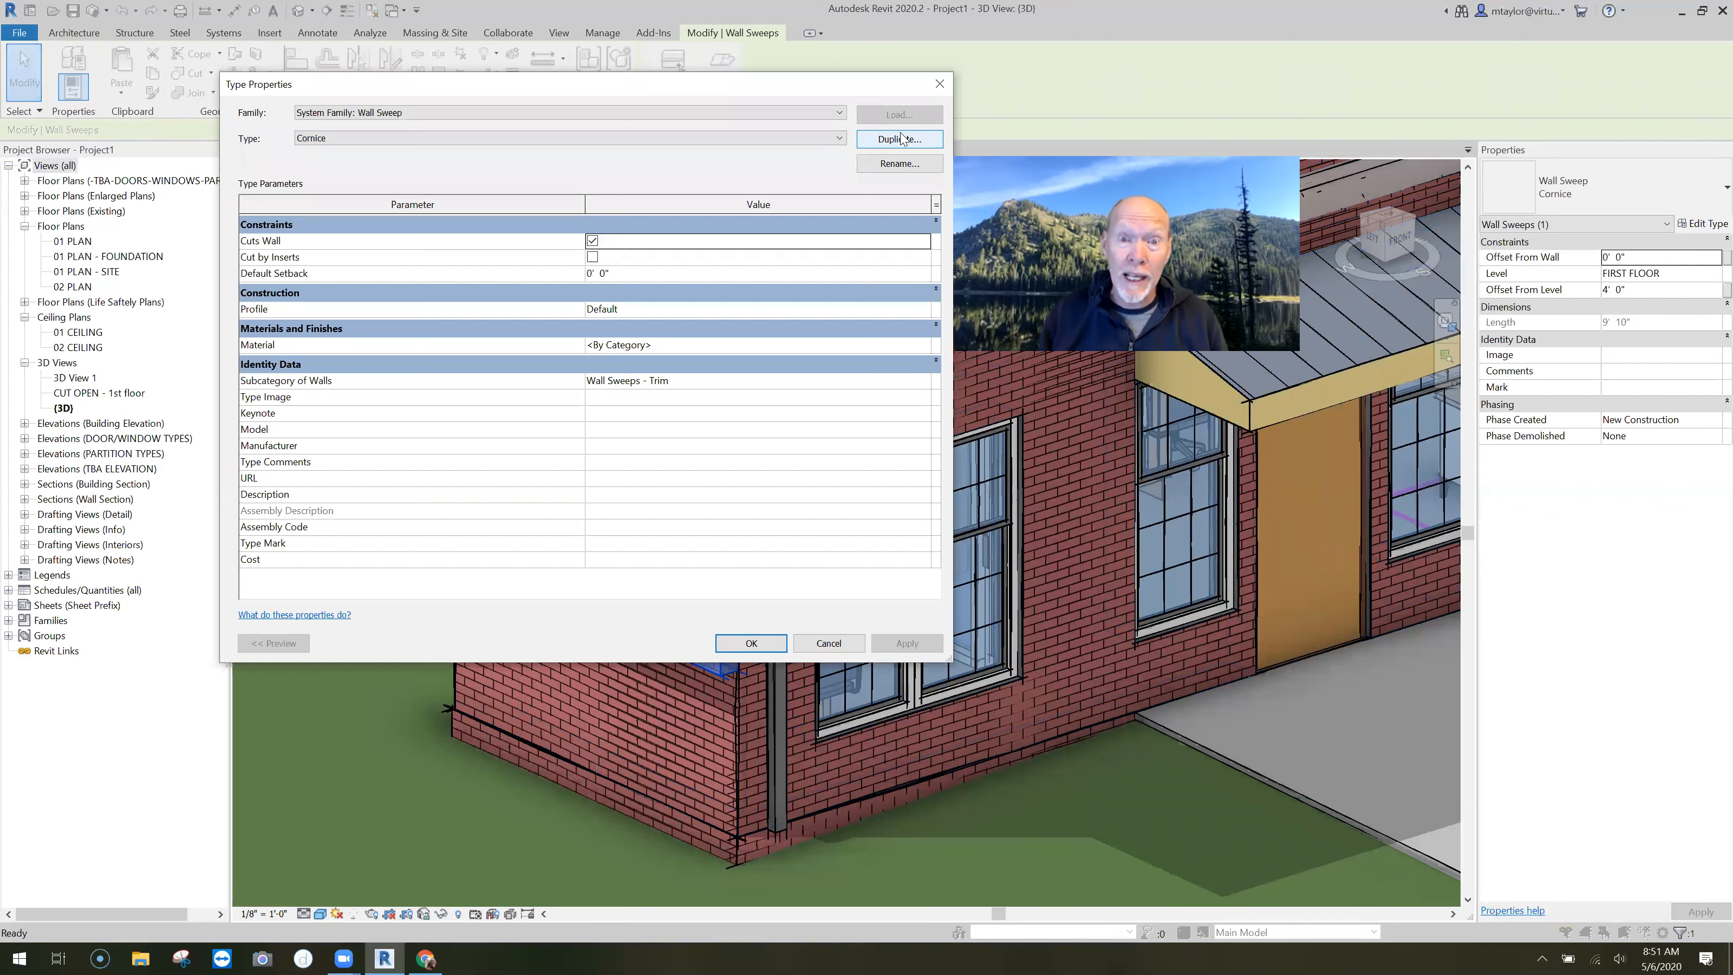
click(898, 140)
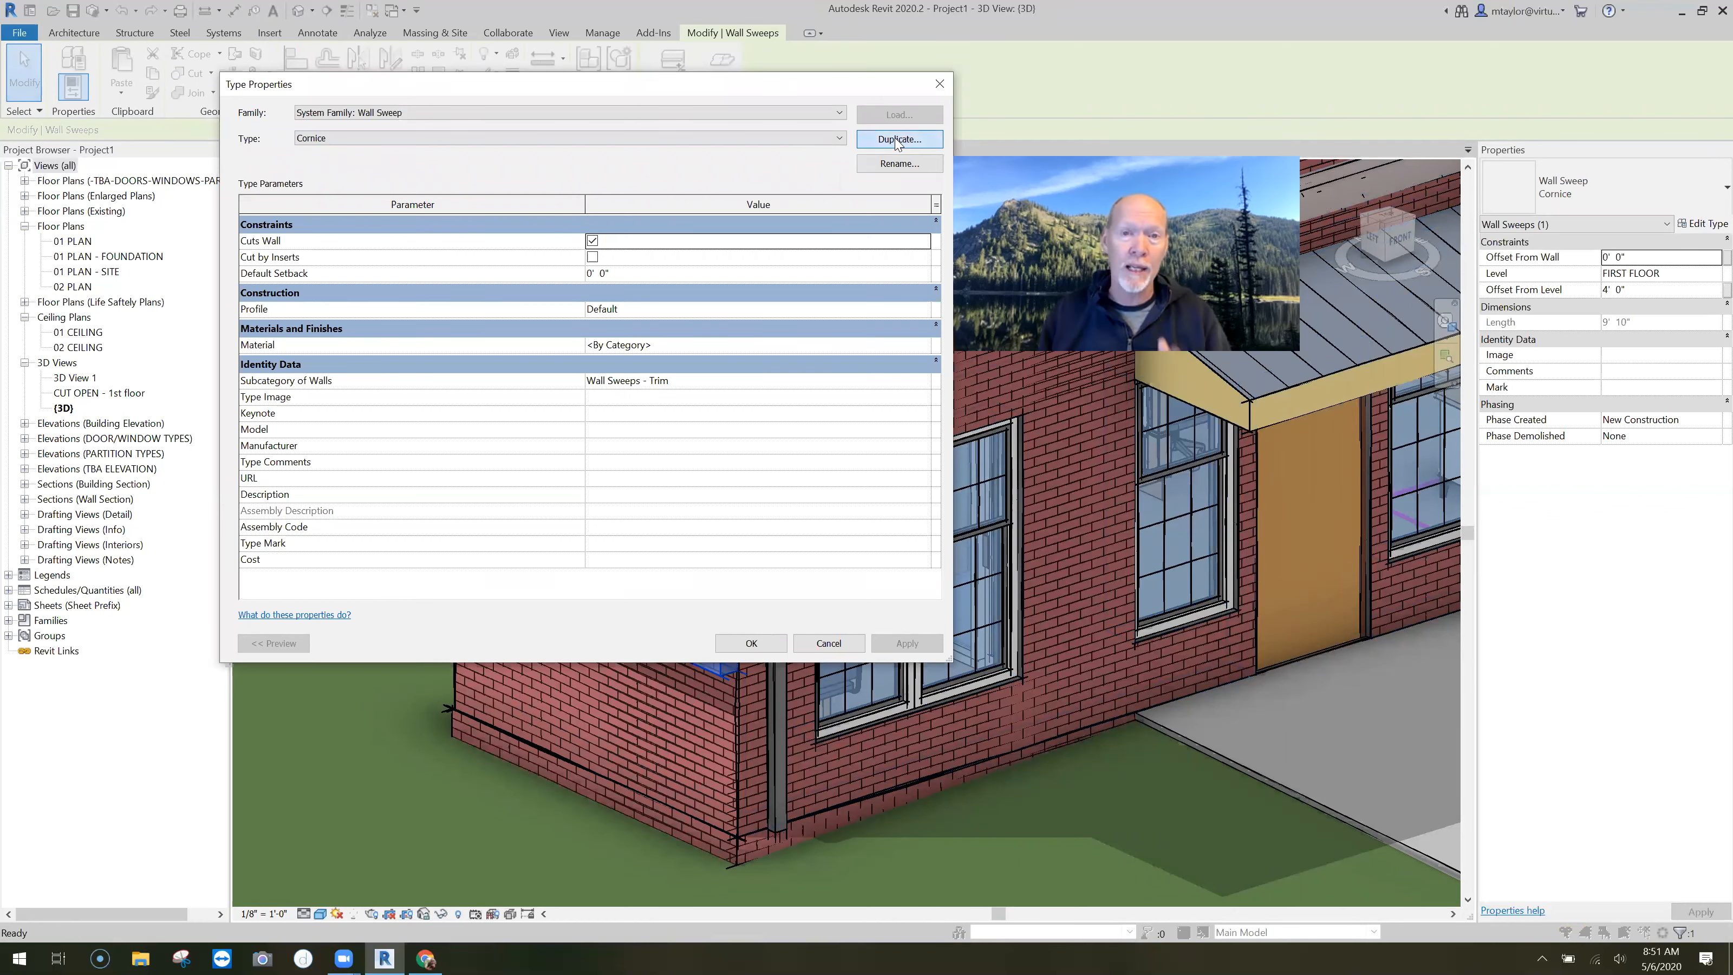
text(new)
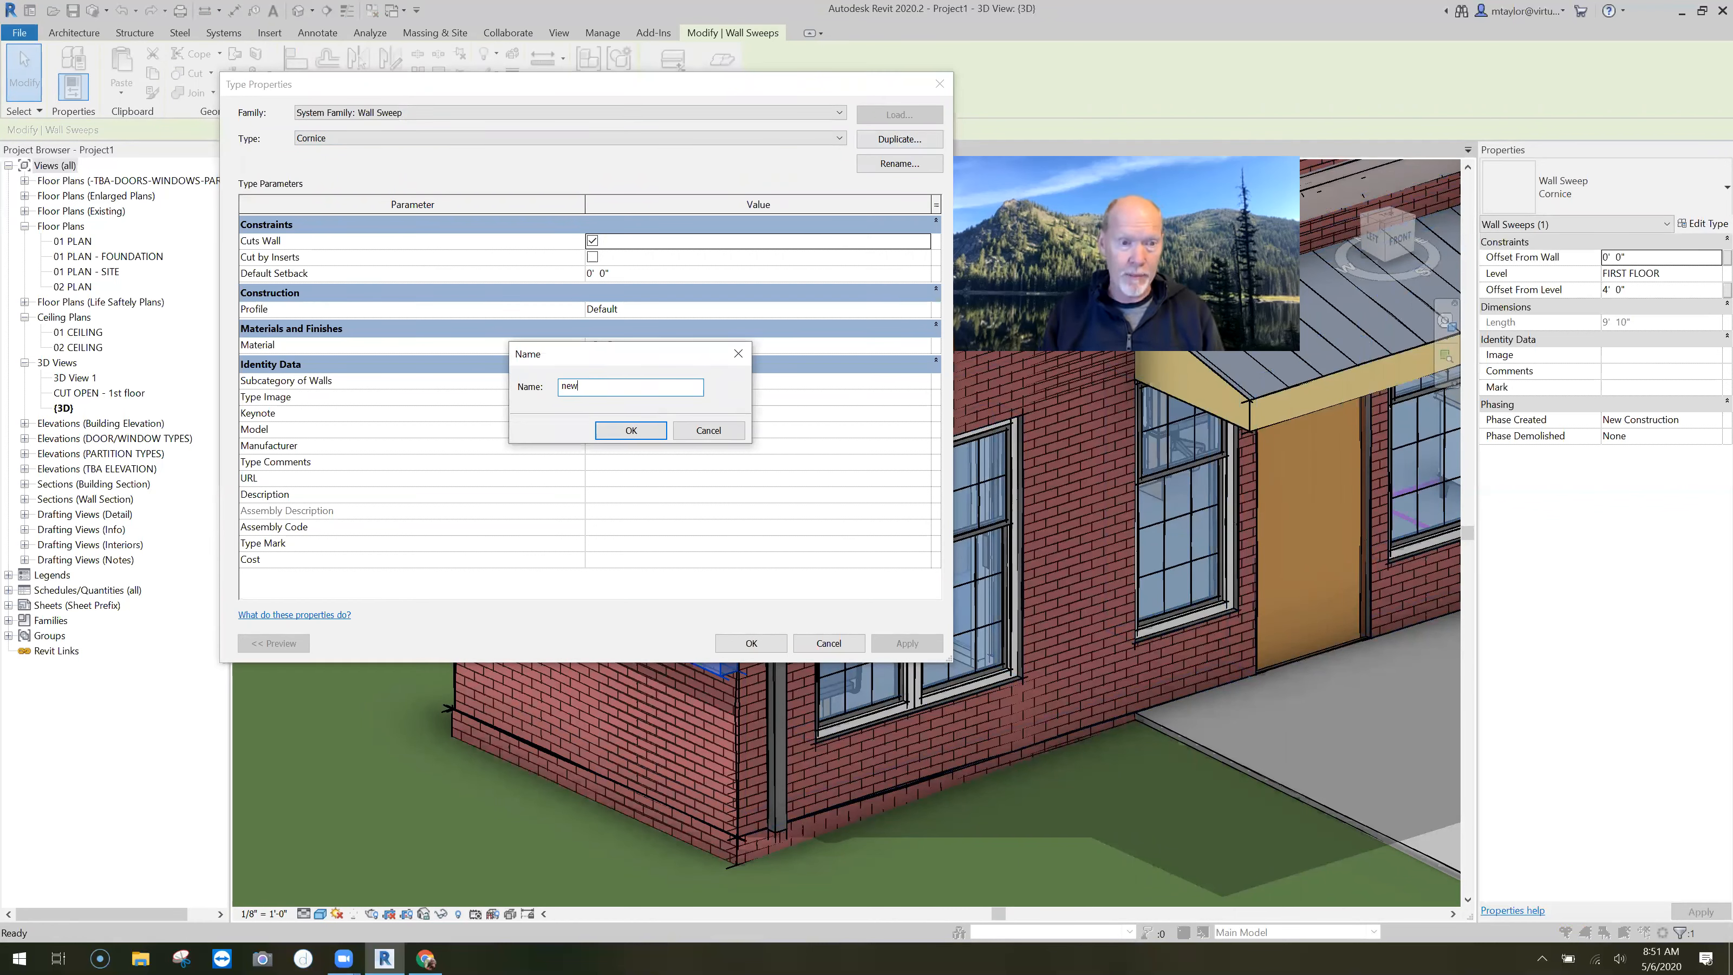
text( fancy cornice)
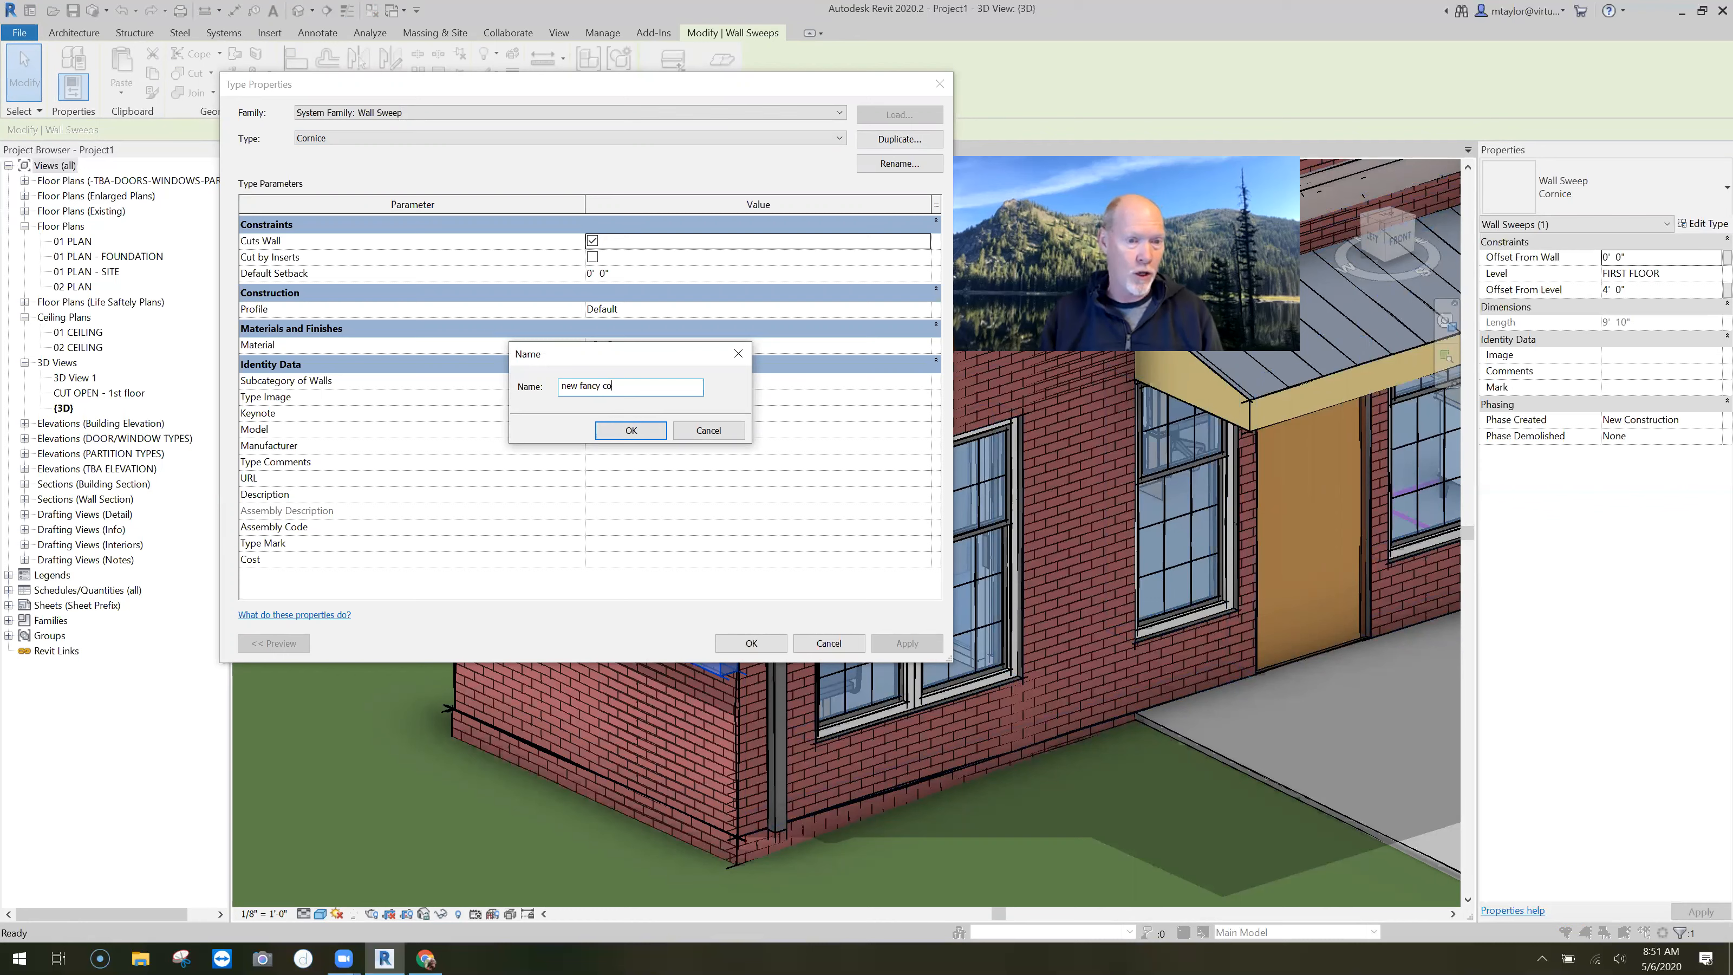
click(651, 436)
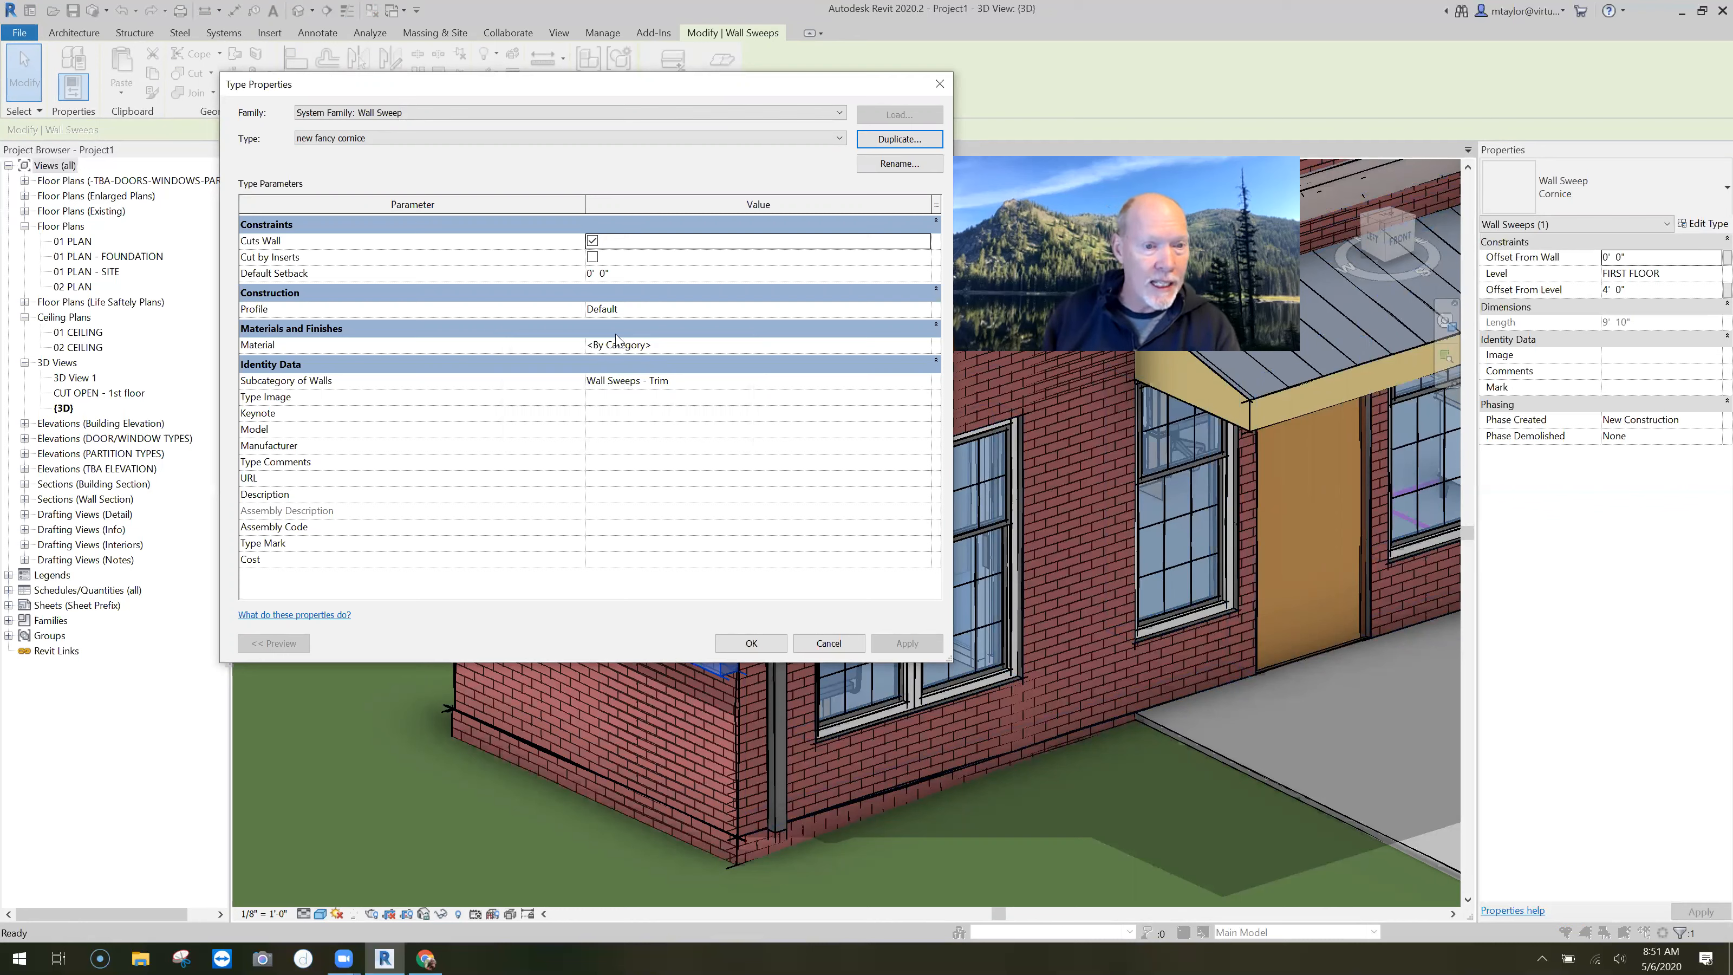
Step: Set the new type's profile to "profile - new fancy cornice : profile - new fancy cornice"
click(647, 311)
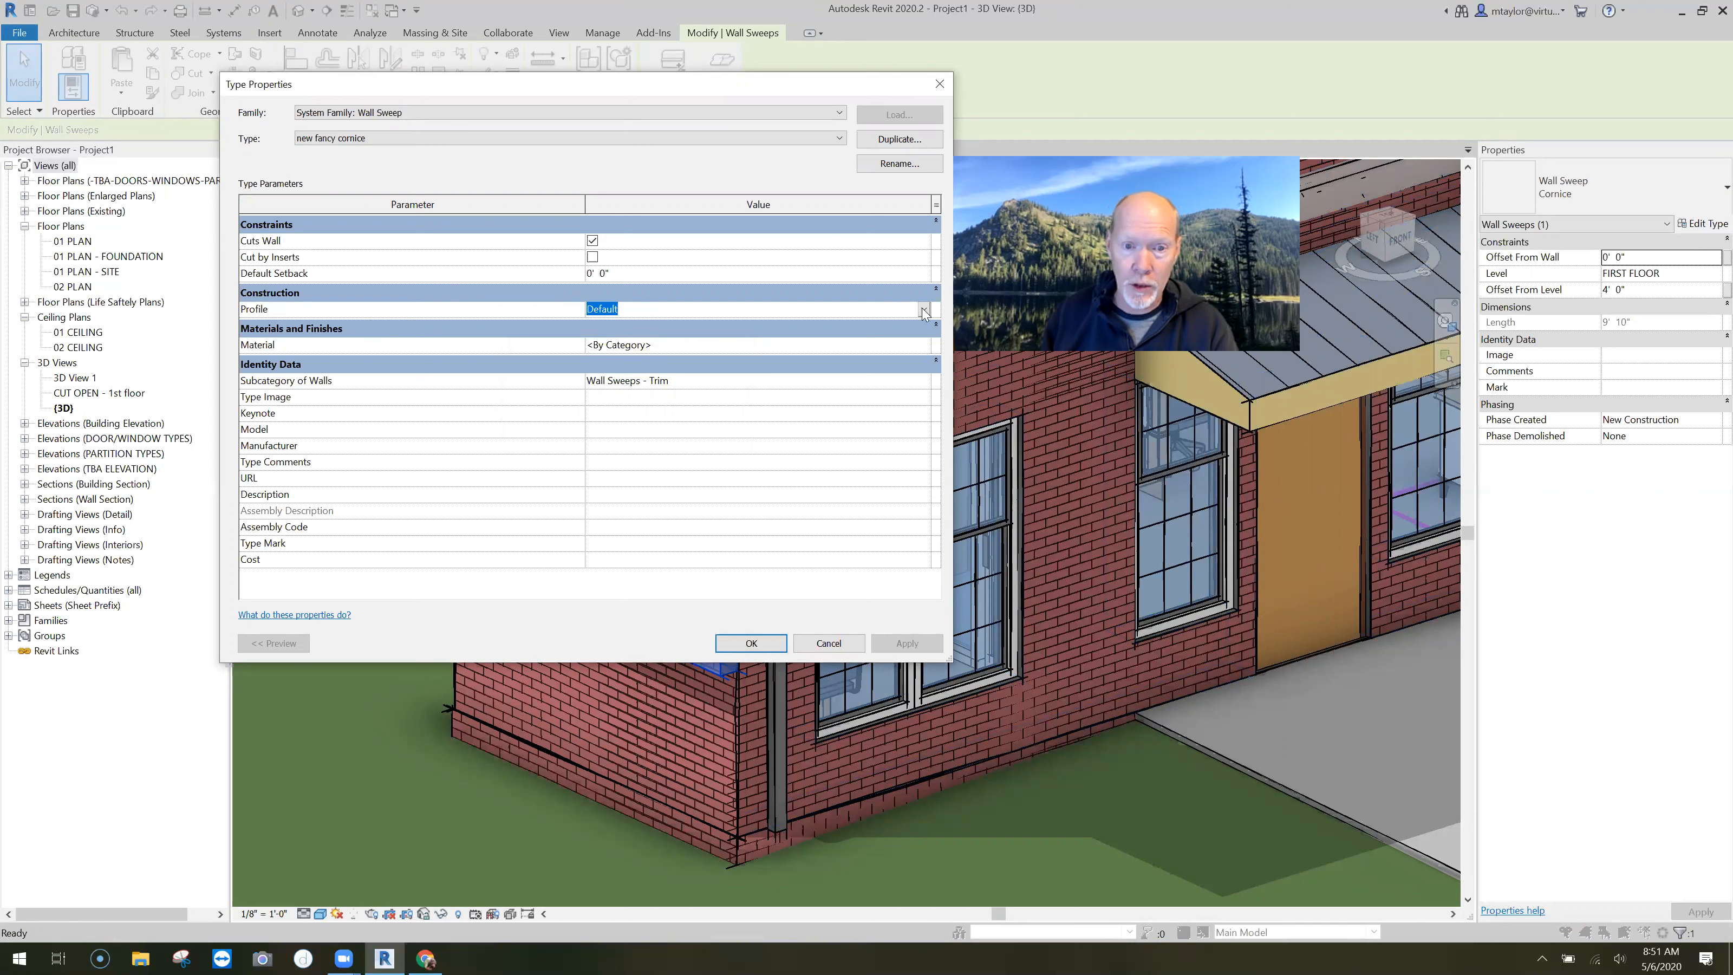
click(924, 309)
drag(924, 340, 924, 388)
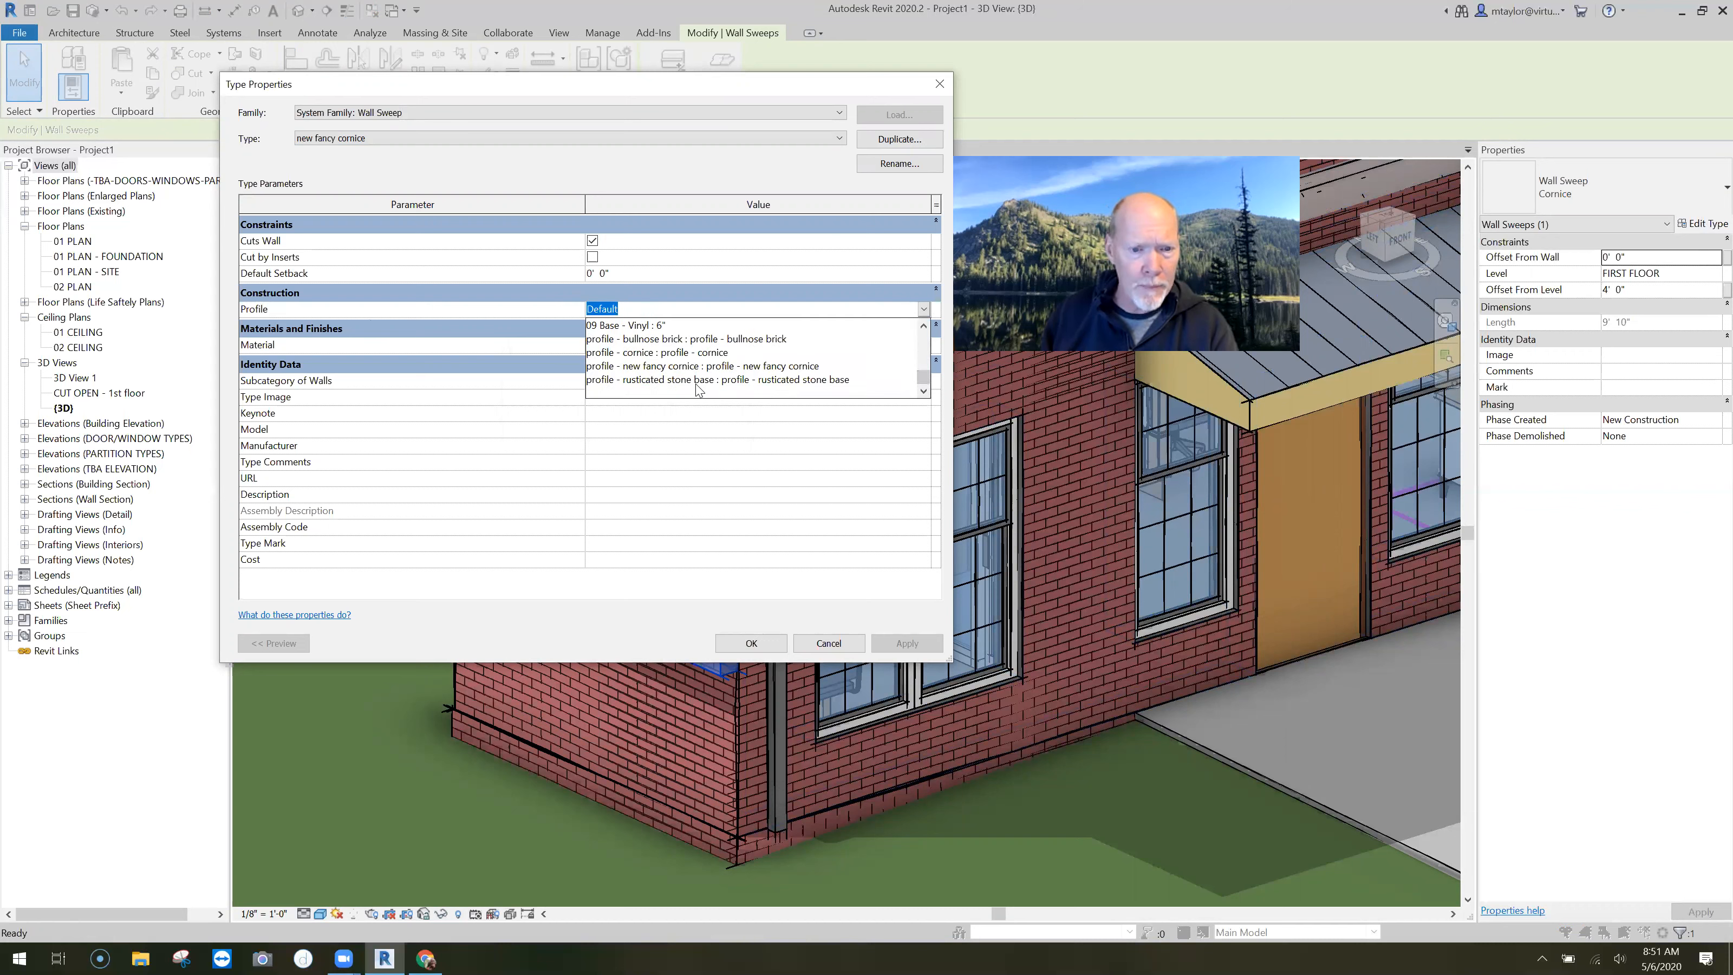
click(751, 367)
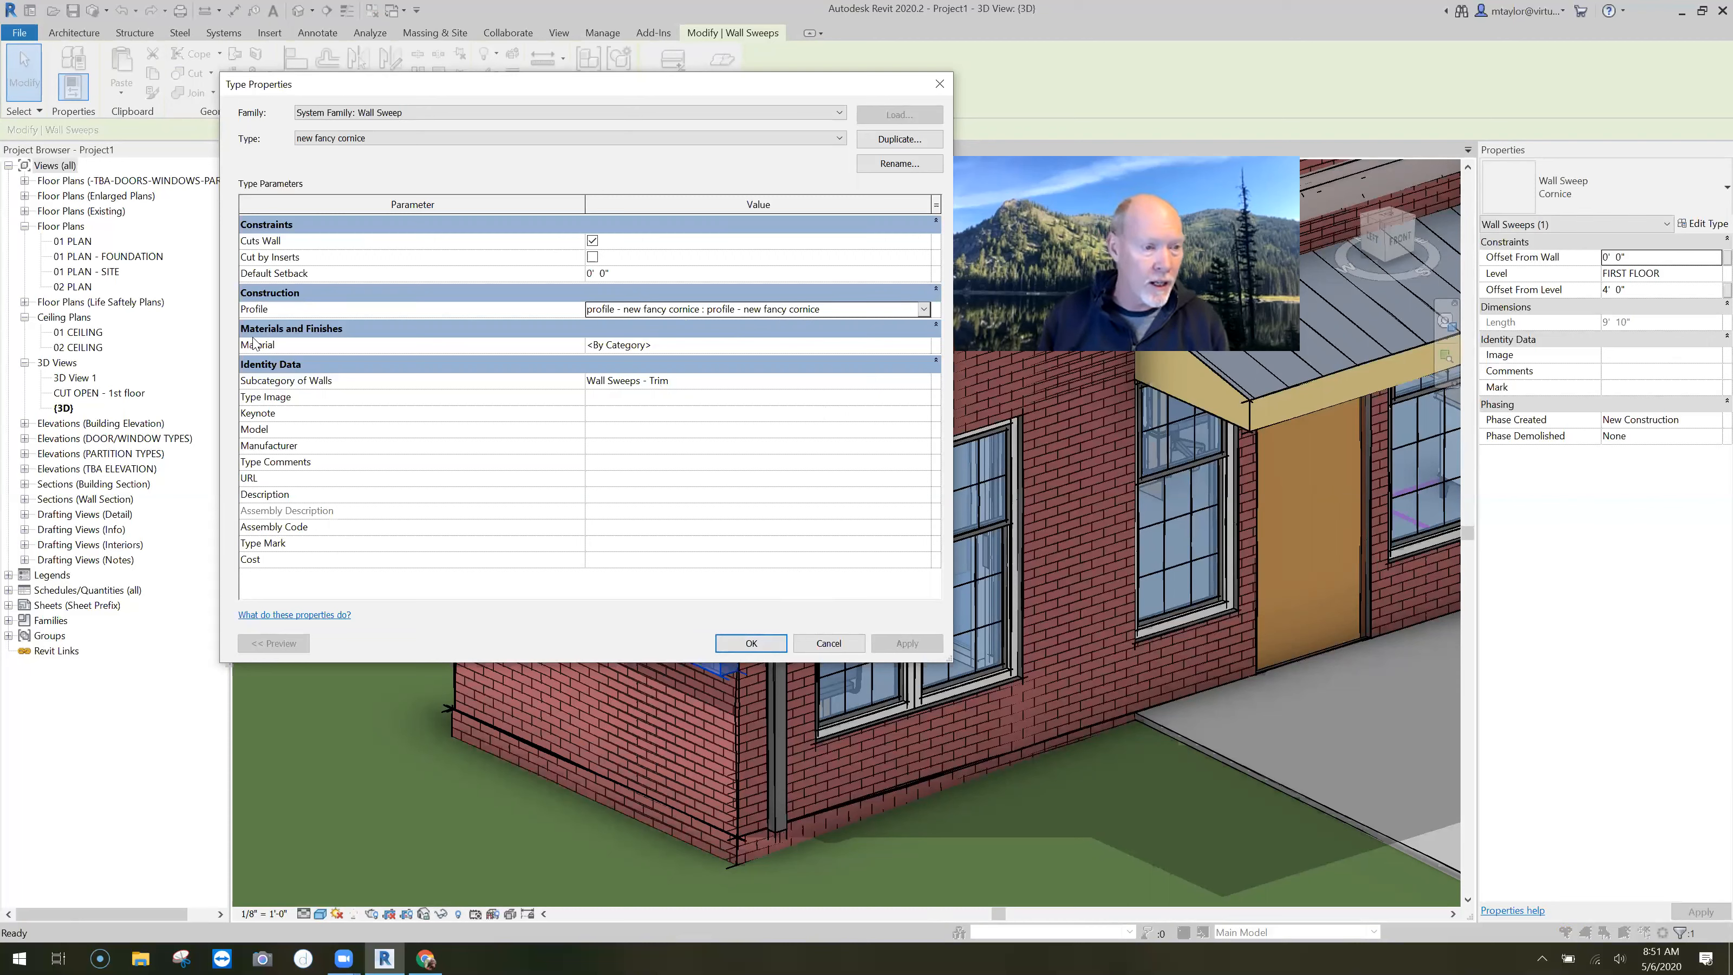
Step: Assign the Concrete - Precast Concrete material to the new fancy cornice type and apply the type changes to the wall sweep
click(675, 345)
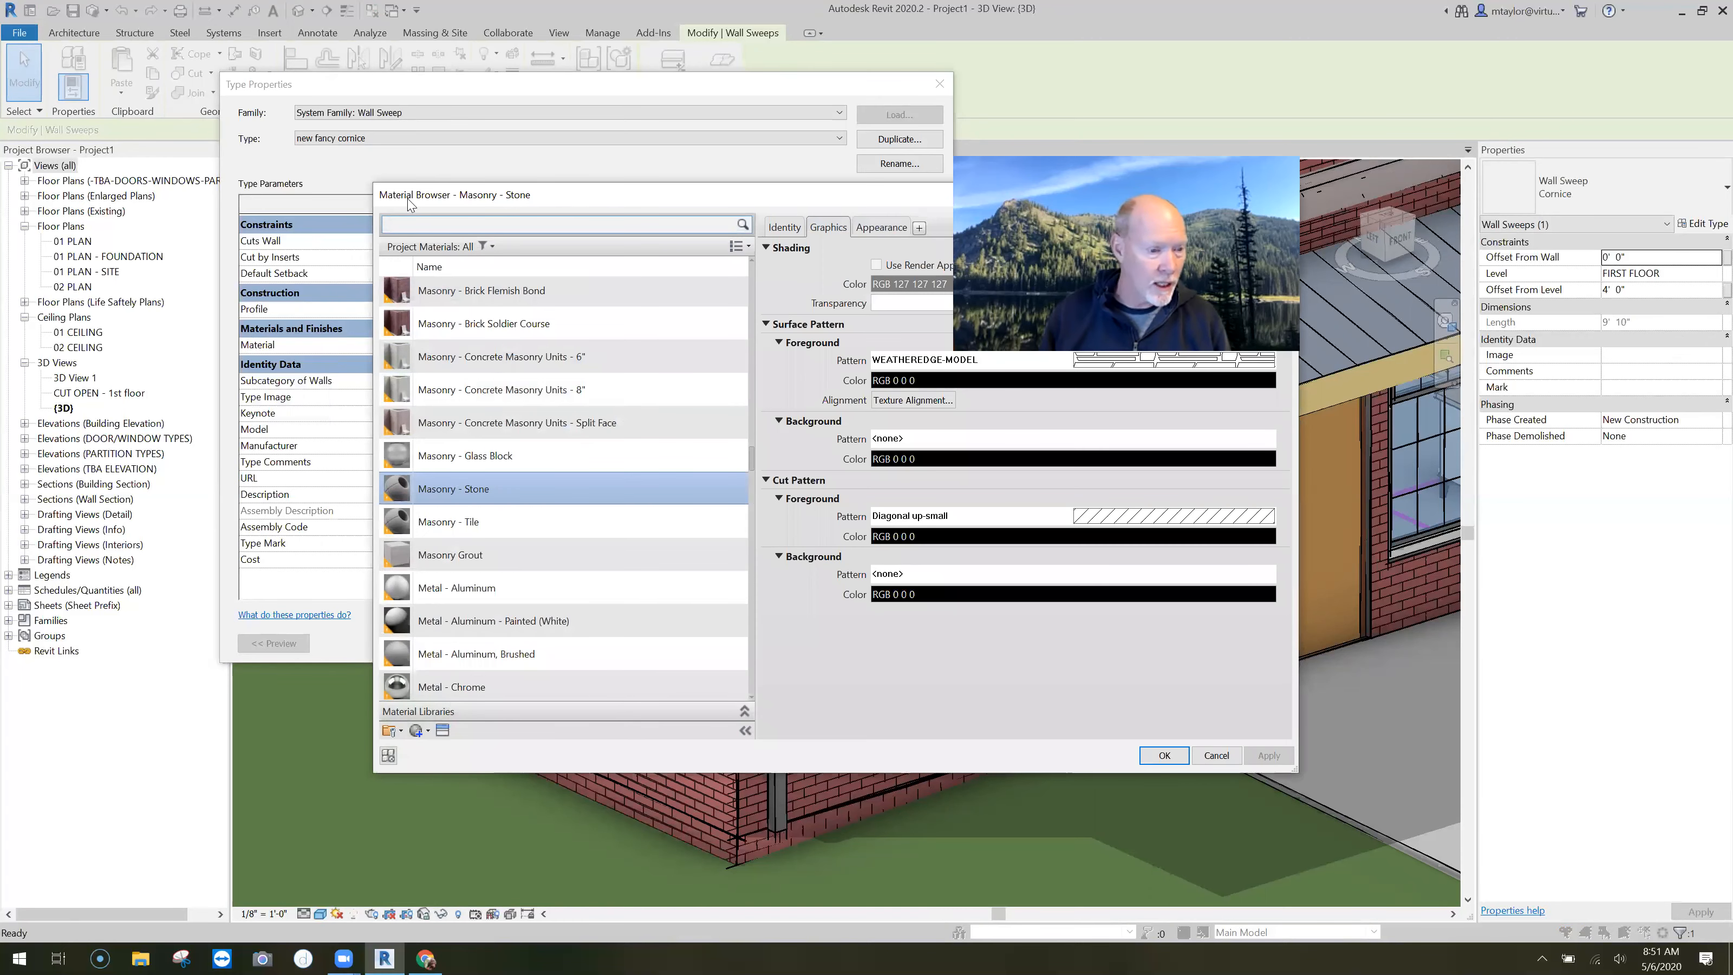
drag(409, 203, 250, 196)
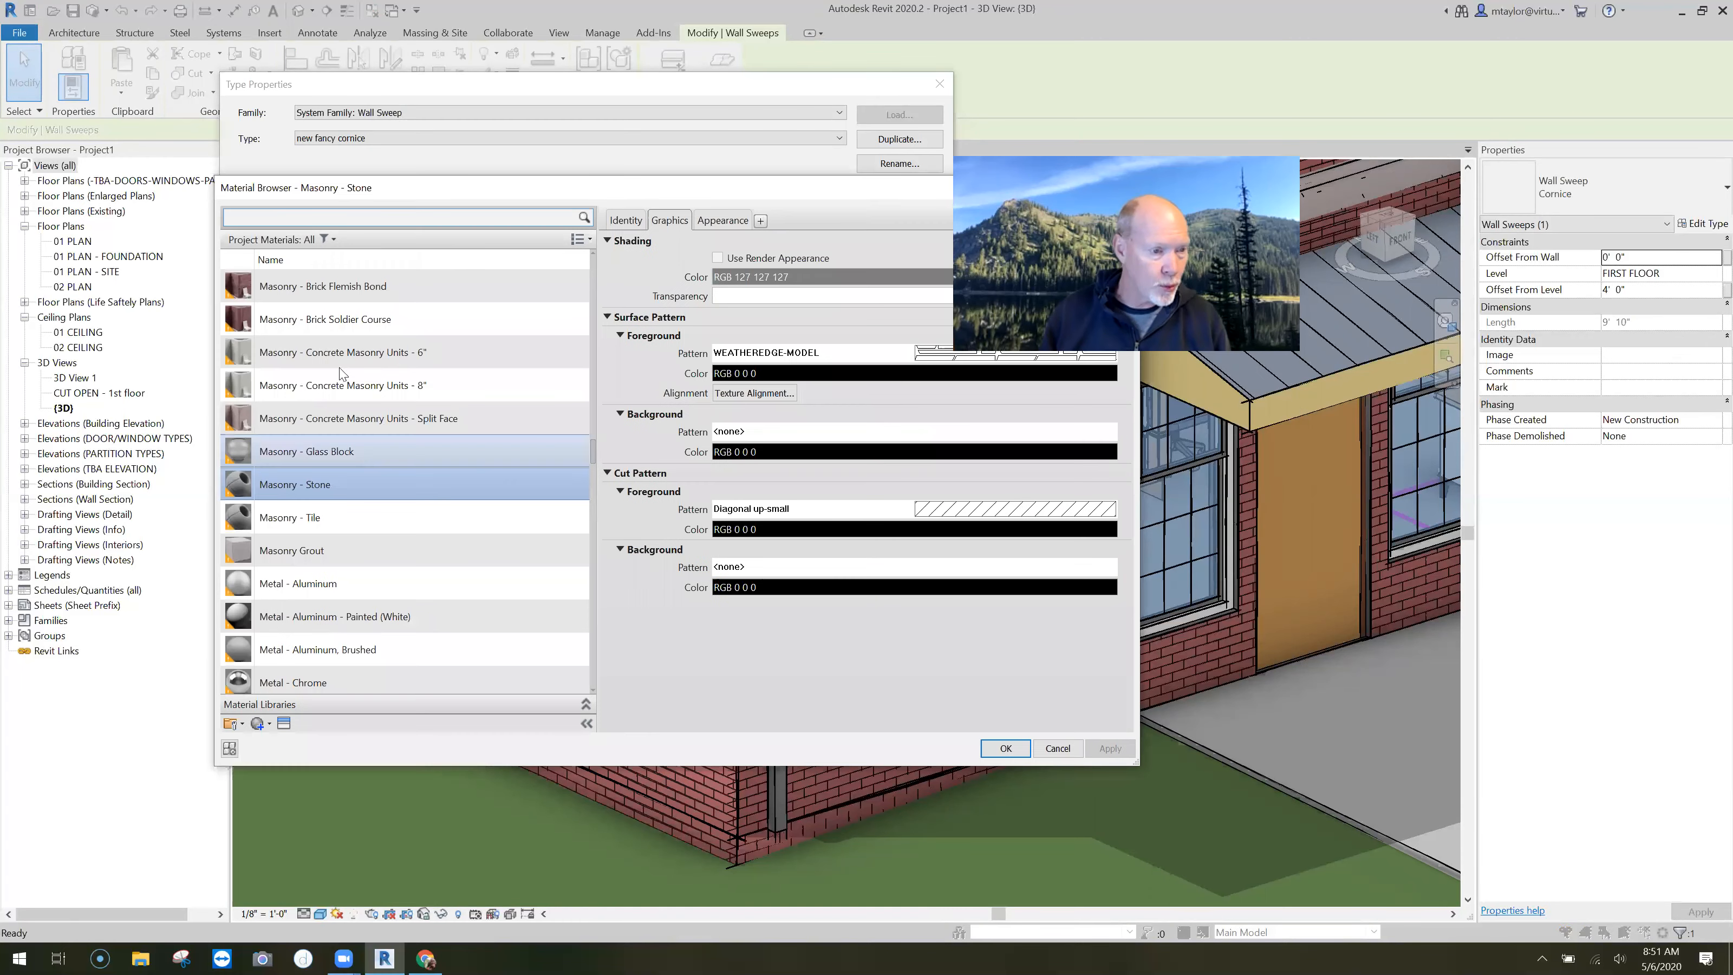
click(318, 214)
text(pres)
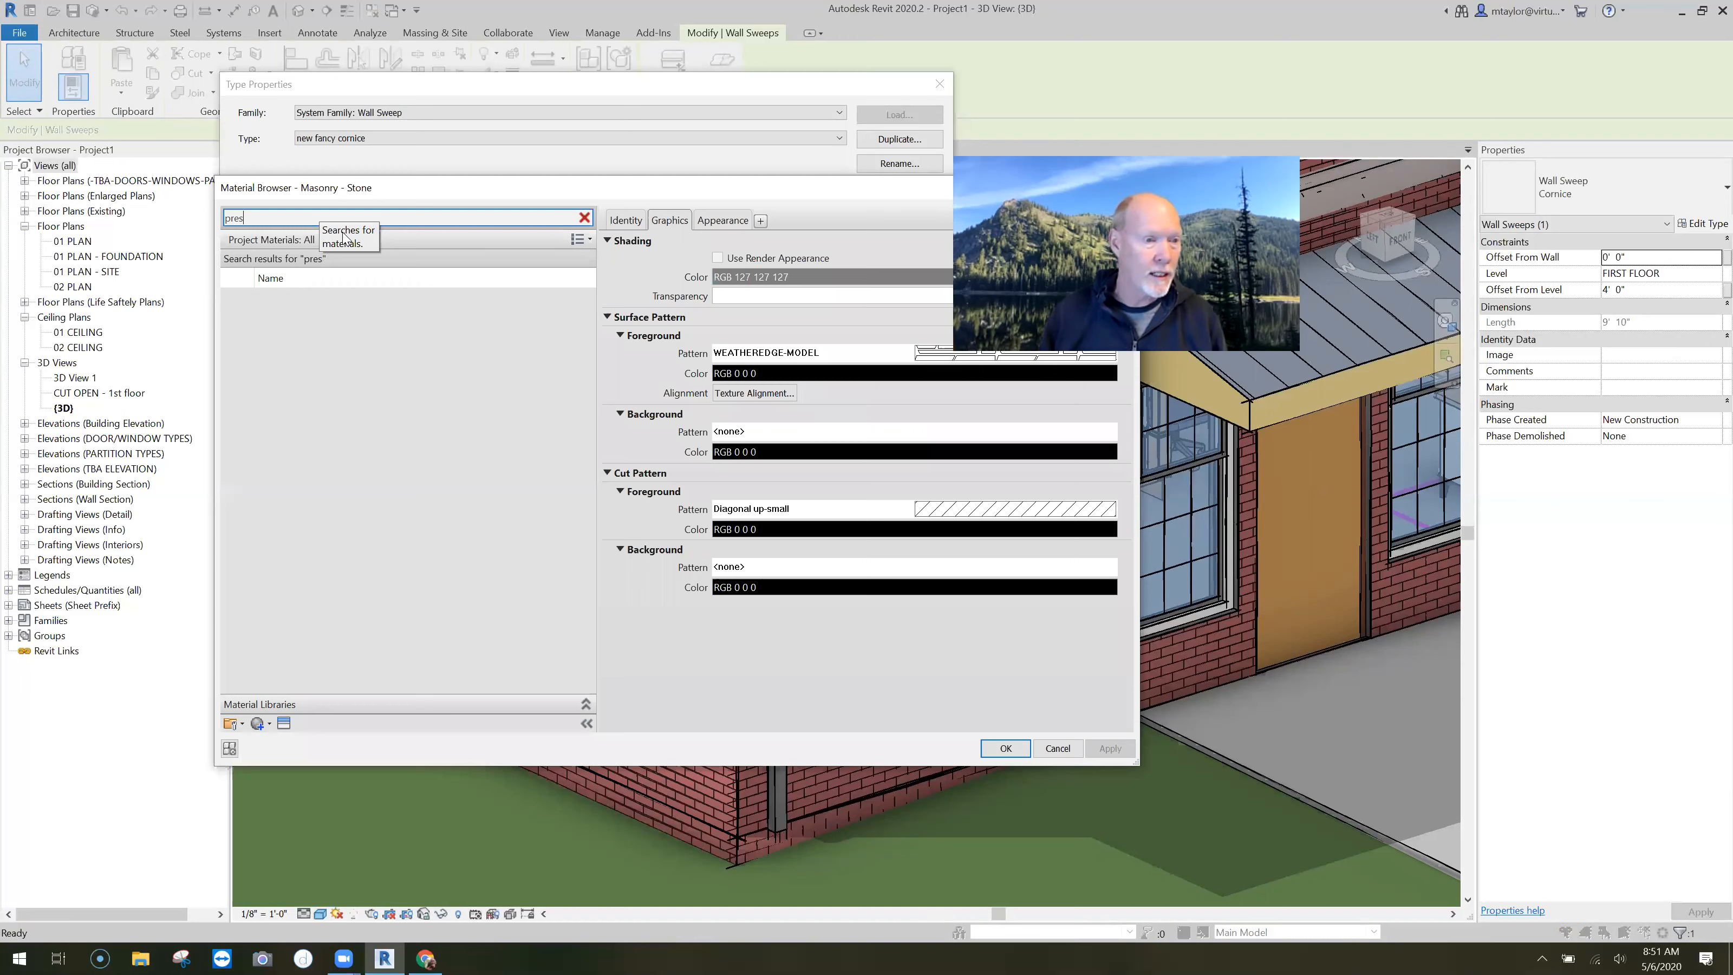
key(BackSpace)
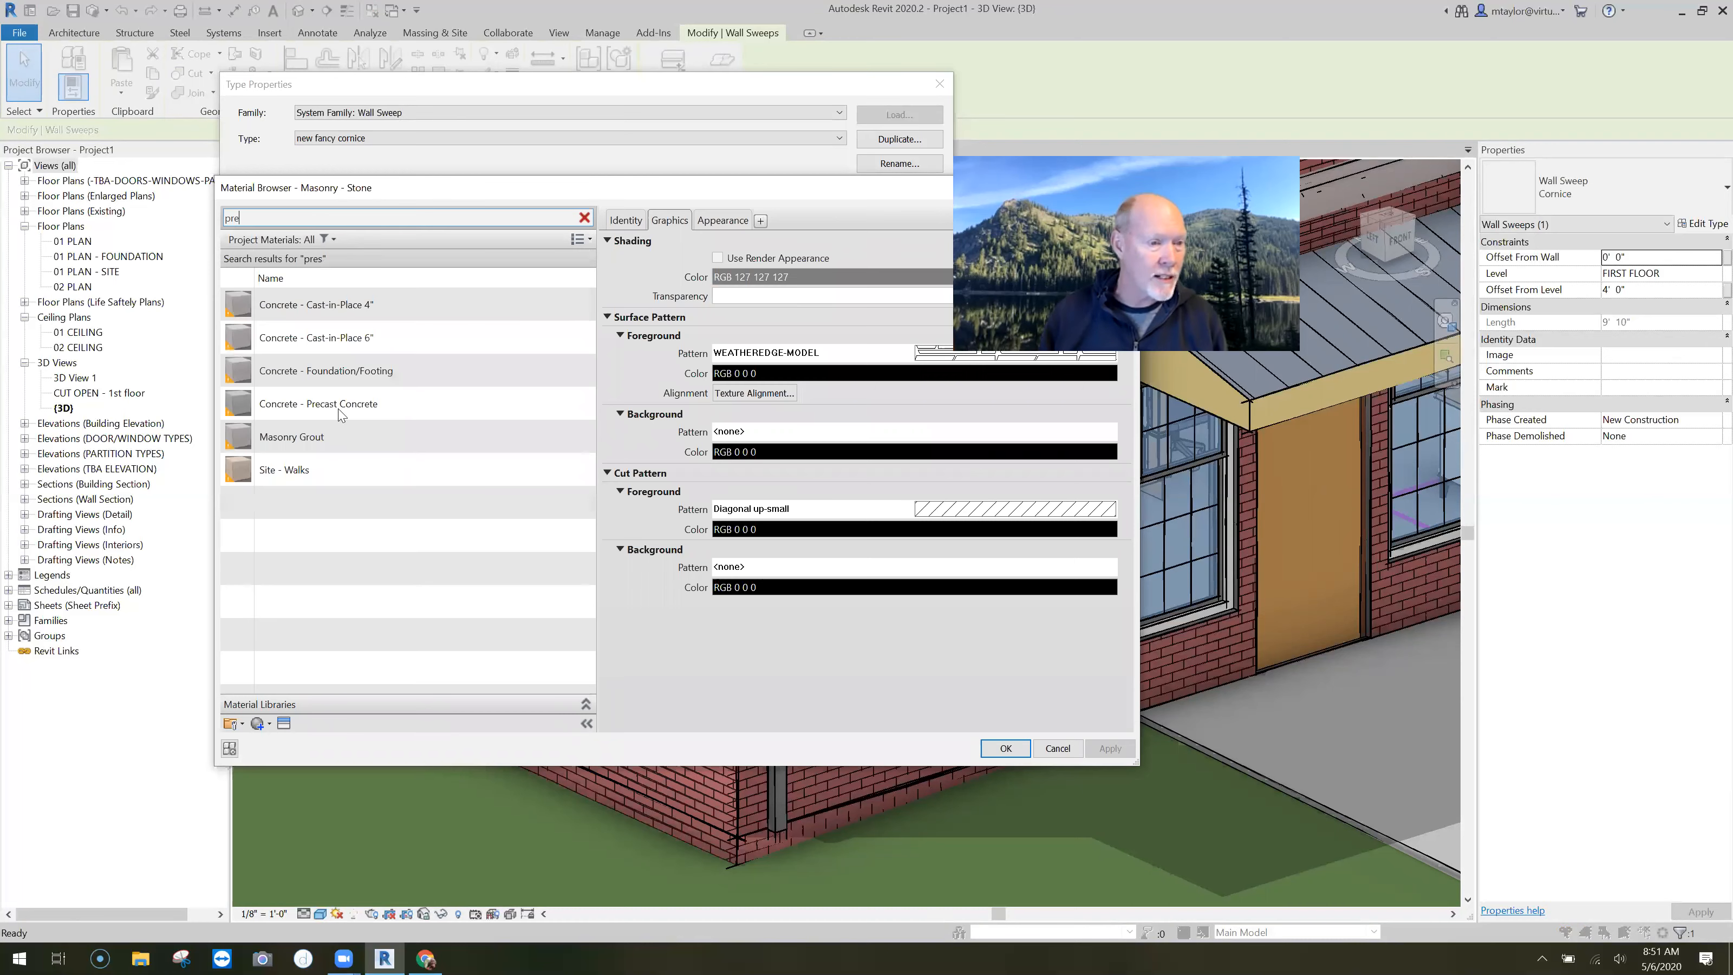
click(338, 408)
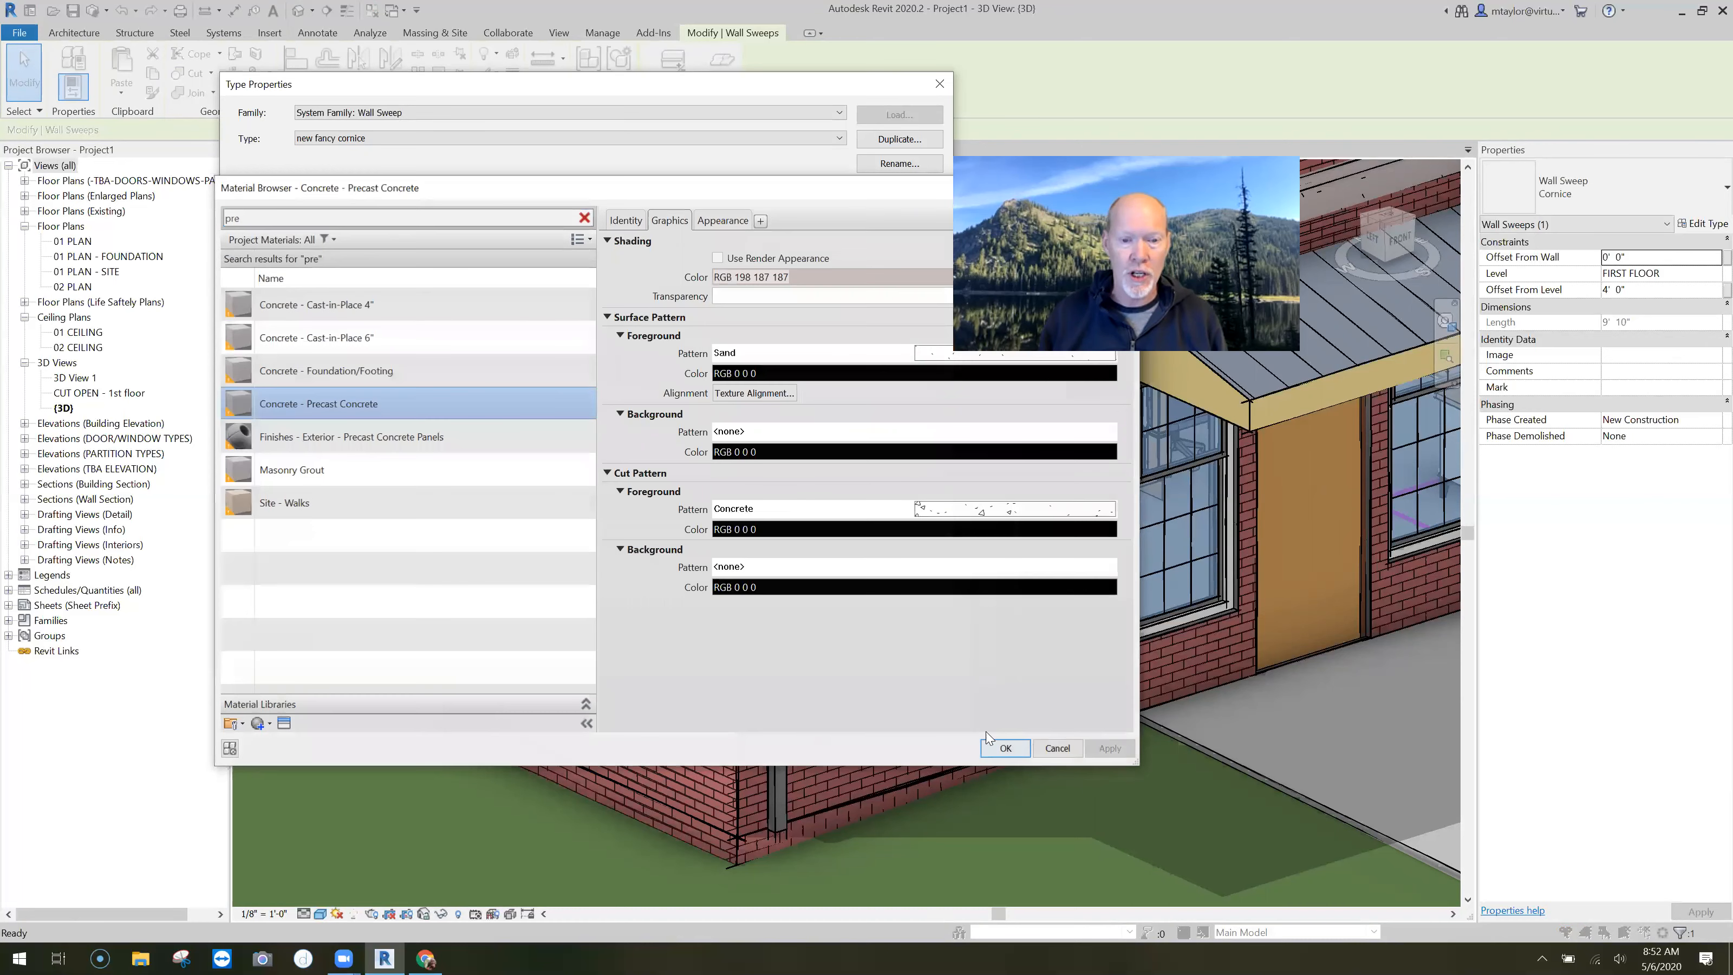
key(Return)
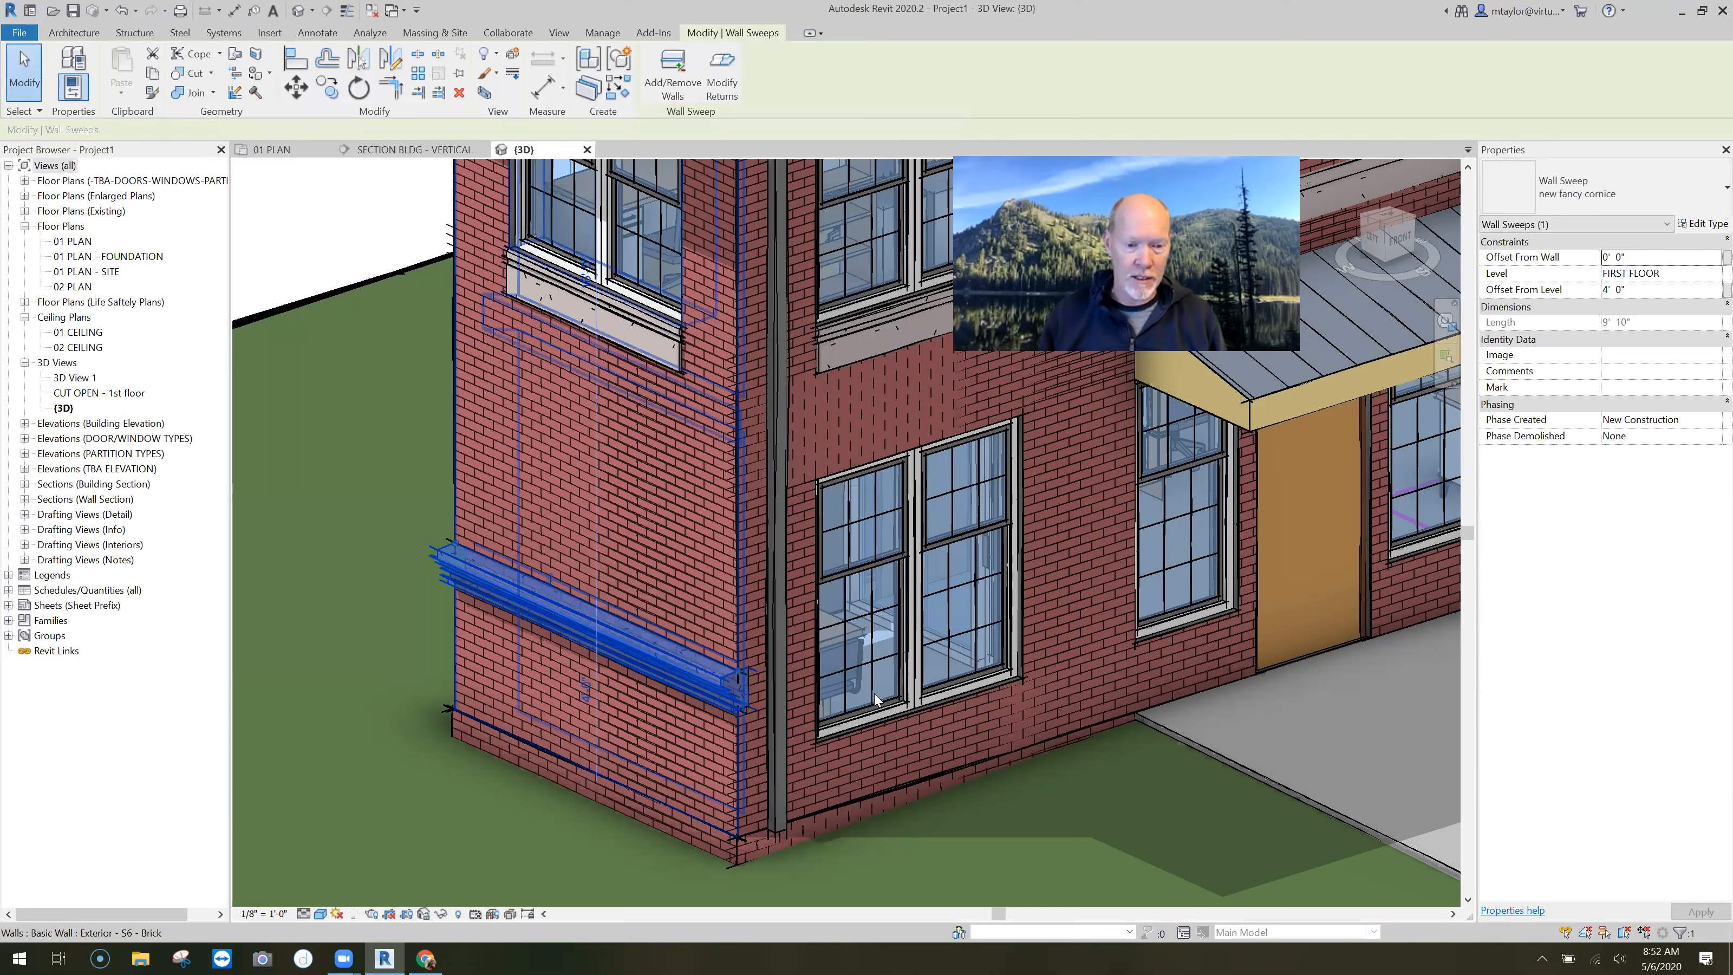
key(Escape)
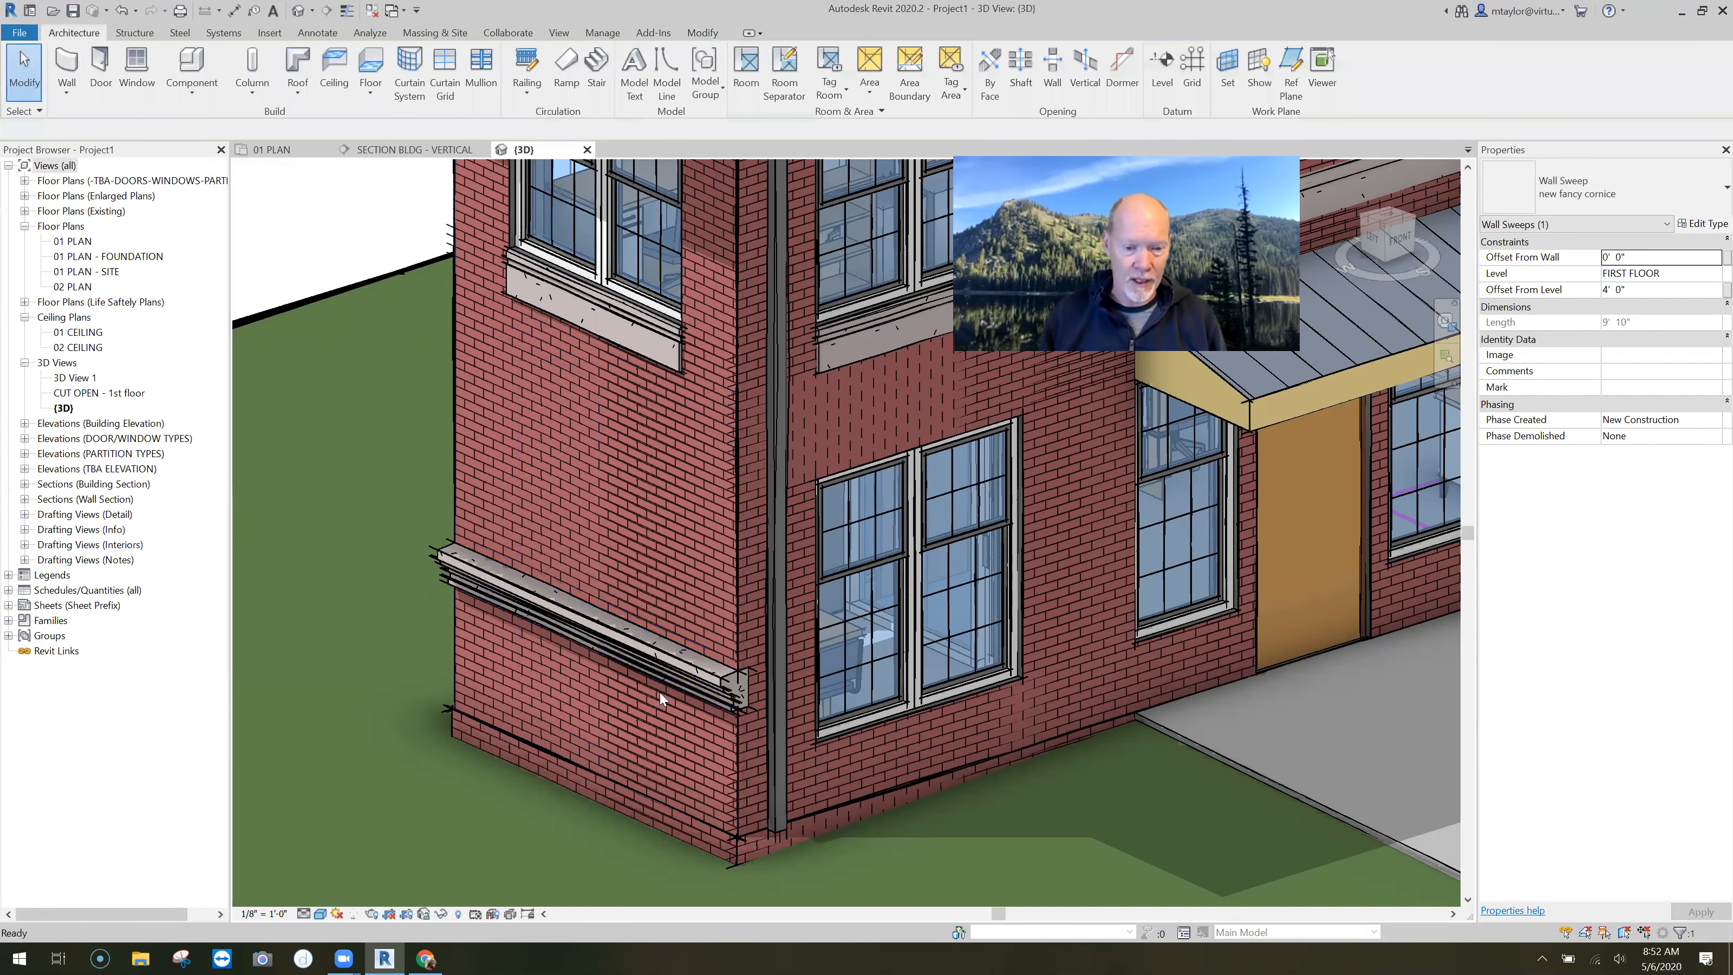
Step: Examine the new cornice on the wall in 3D and its cut profile in the SECTION BLDG - HORIZ section, reached from the 01 PLAN view
scroll(658, 692, up, 1)
scroll(599, 636, up, 1)
scroll(492, 391, down, 1)
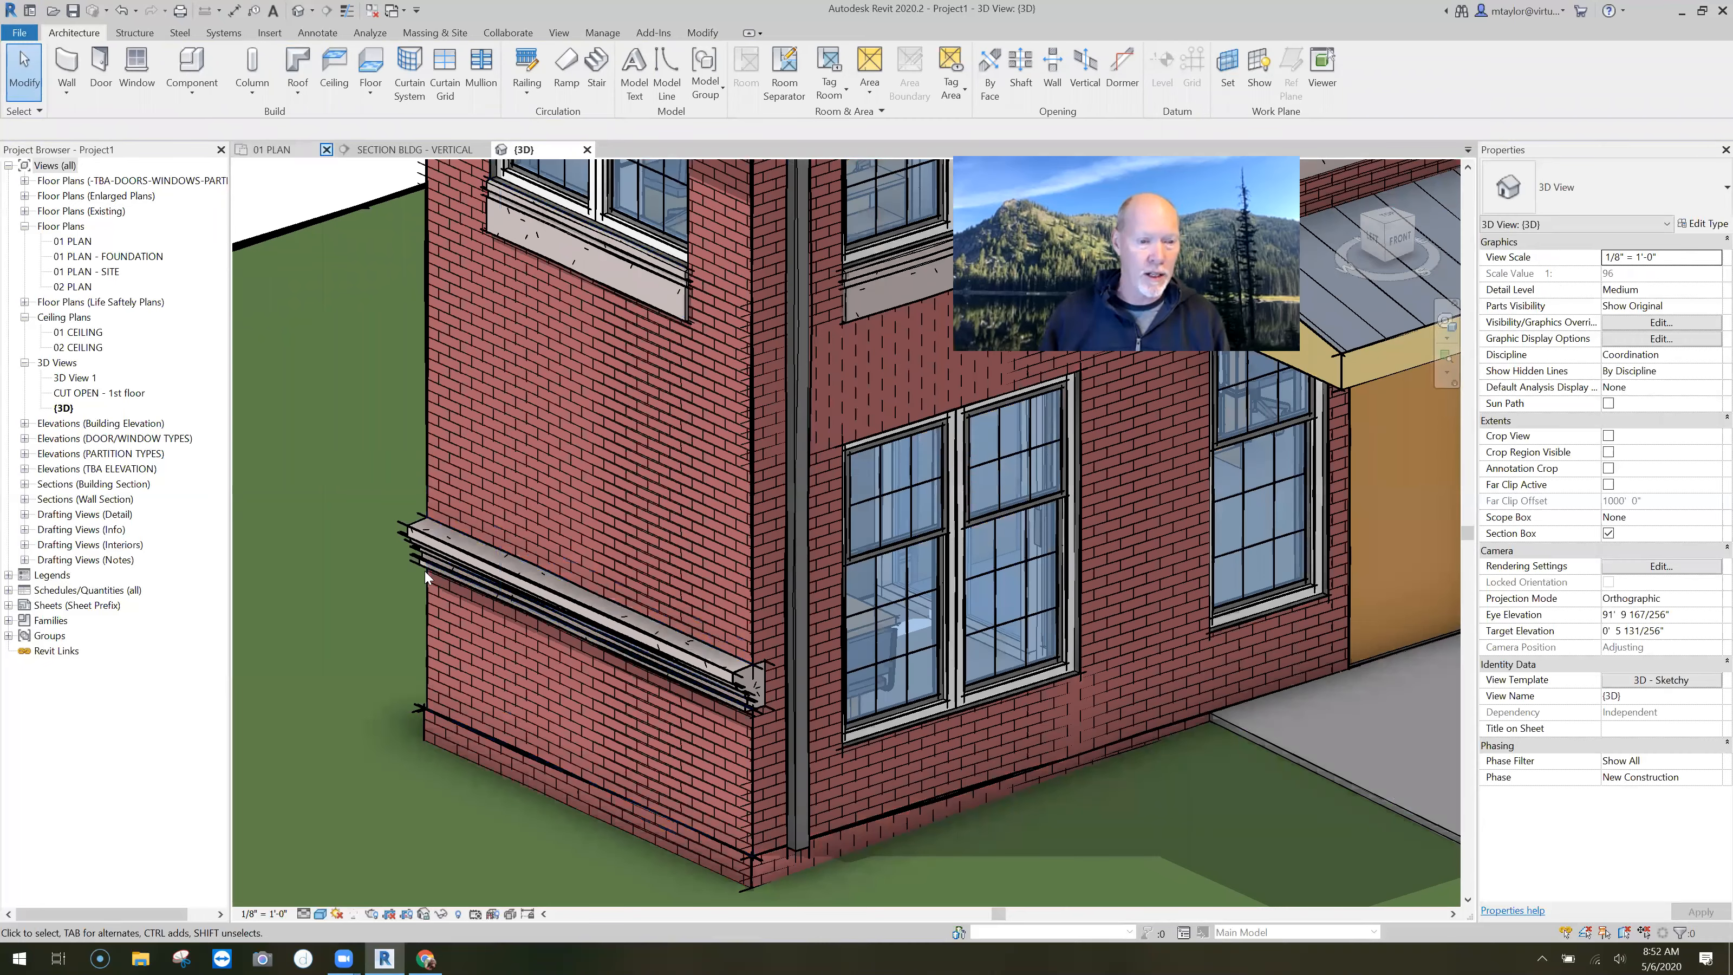
key(ctrl+Tab)
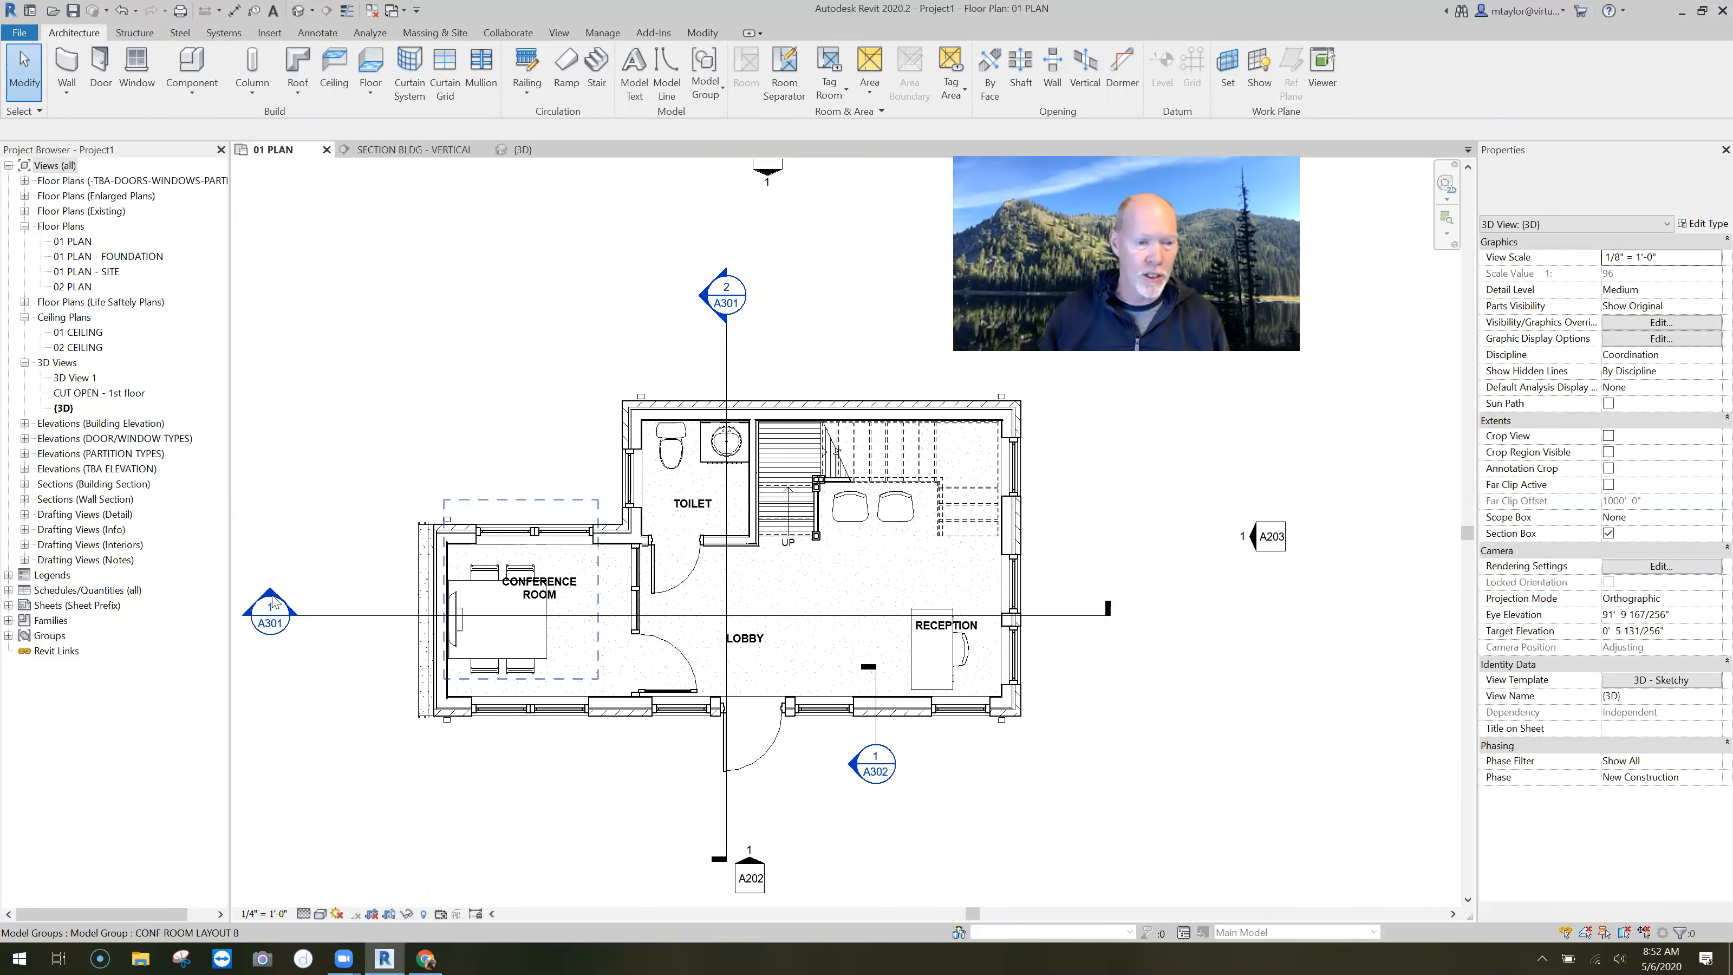
double_click(757, 653)
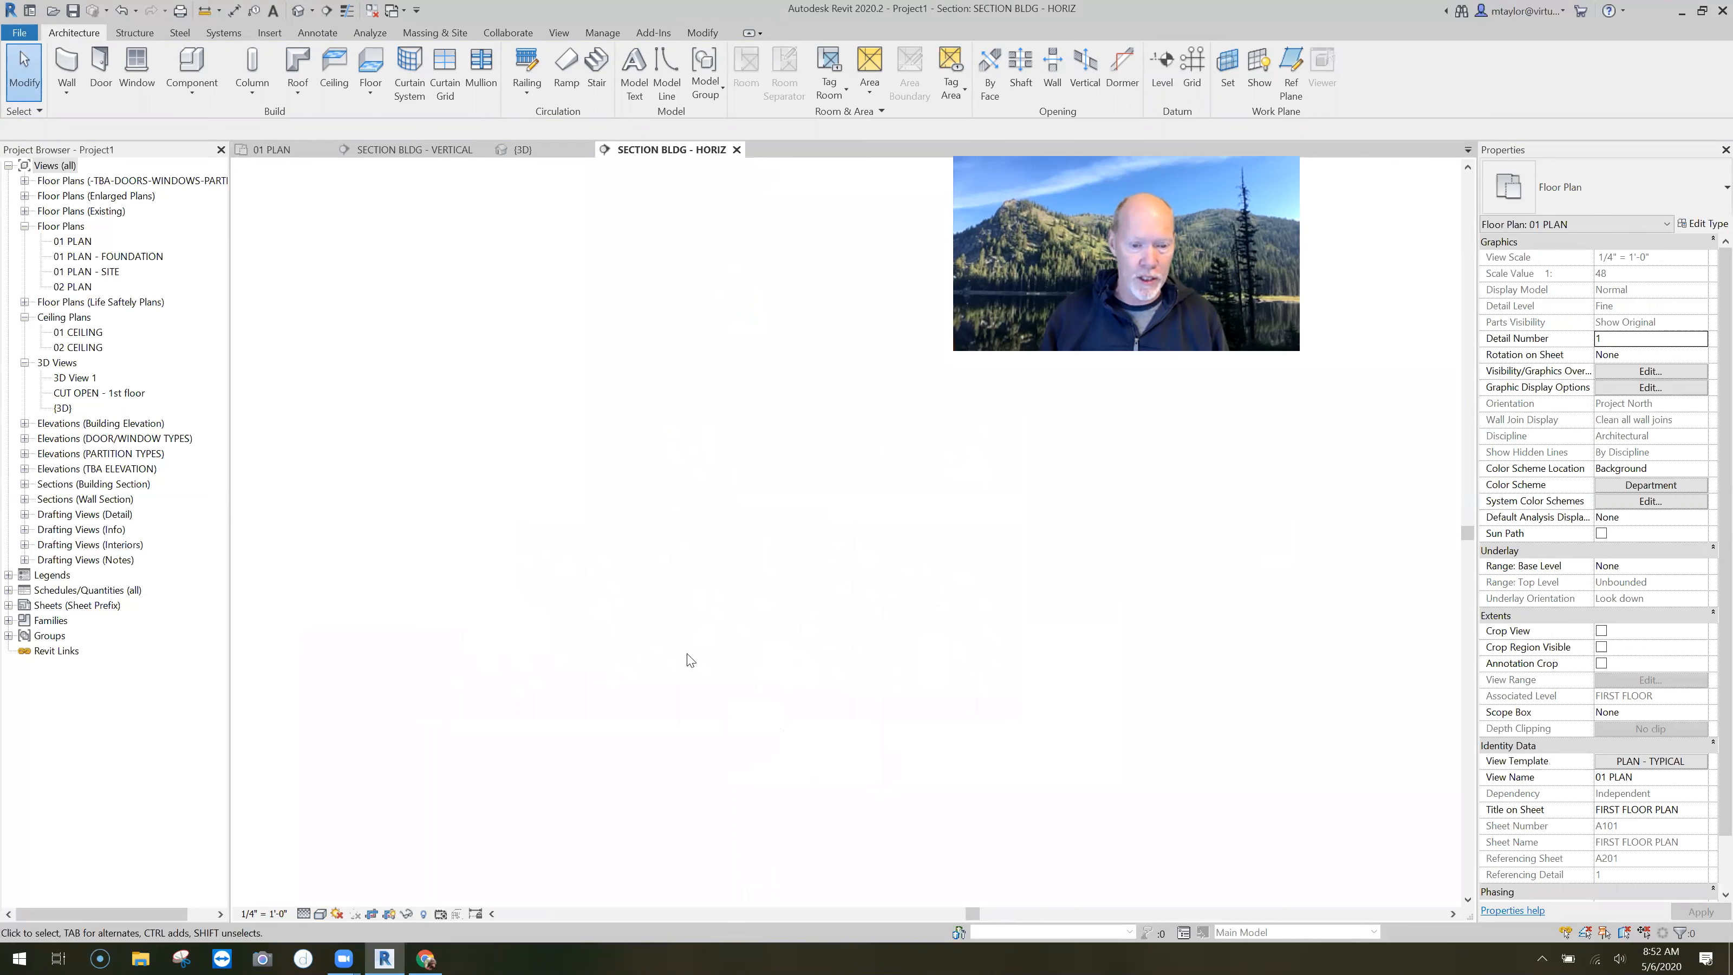
scroll(623, 529, up, 5)
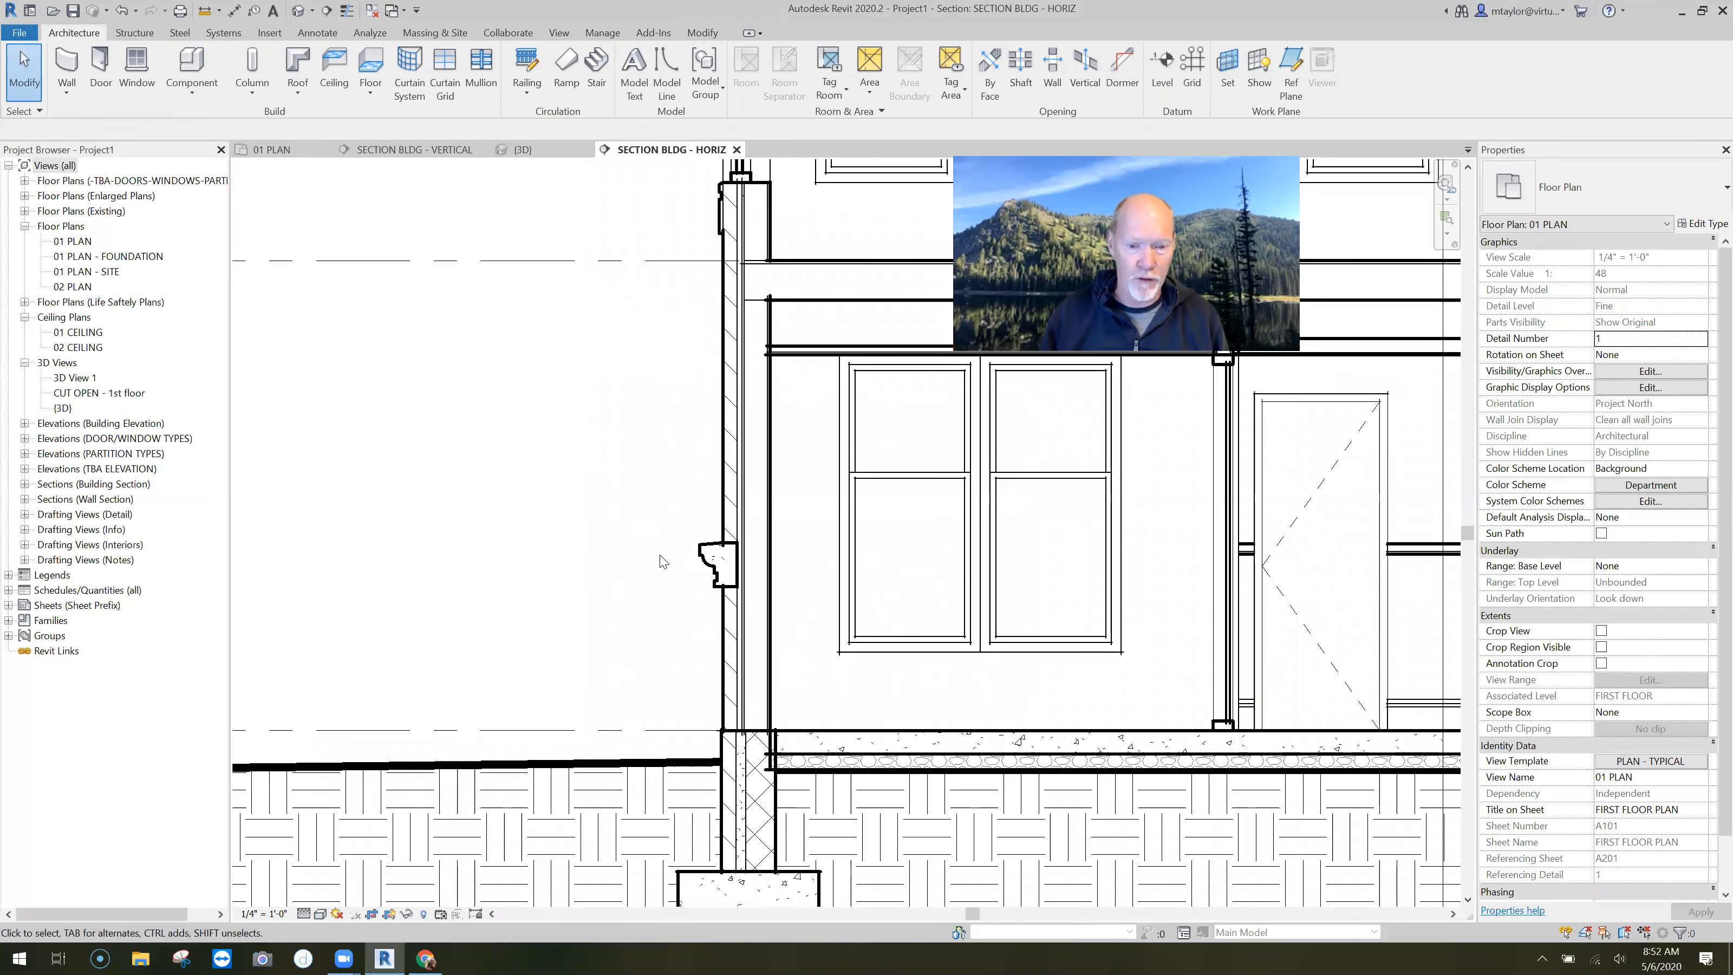
scroll(600, 557, up, 3)
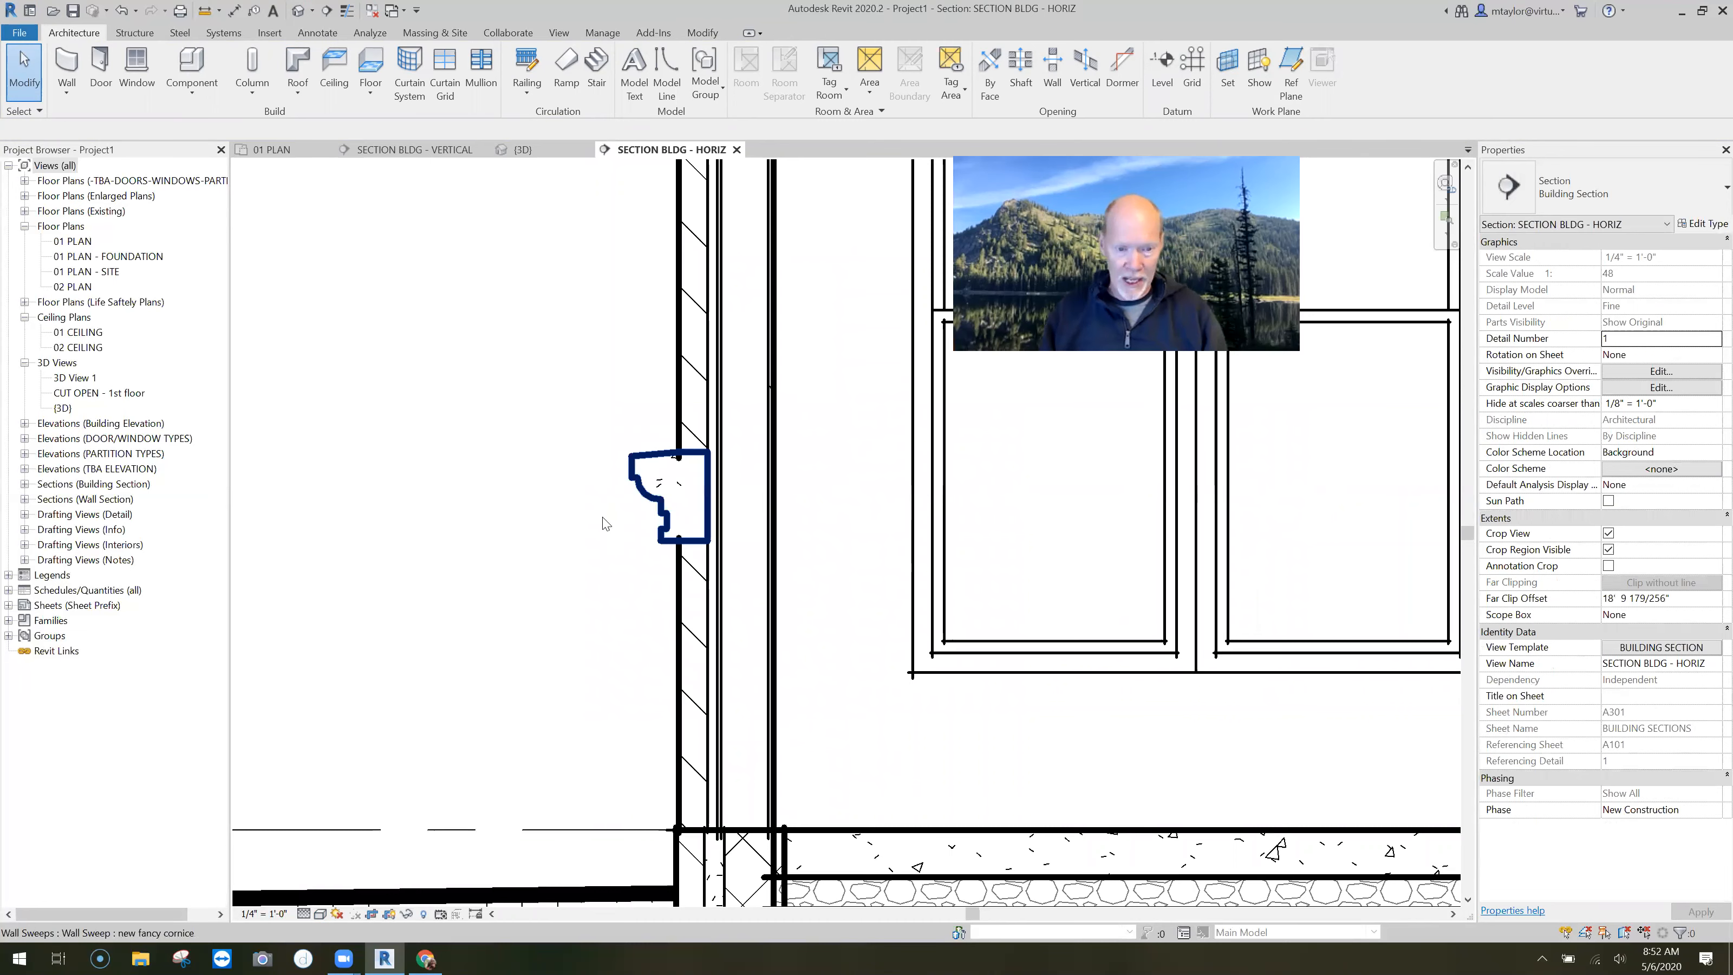
click(658, 476)
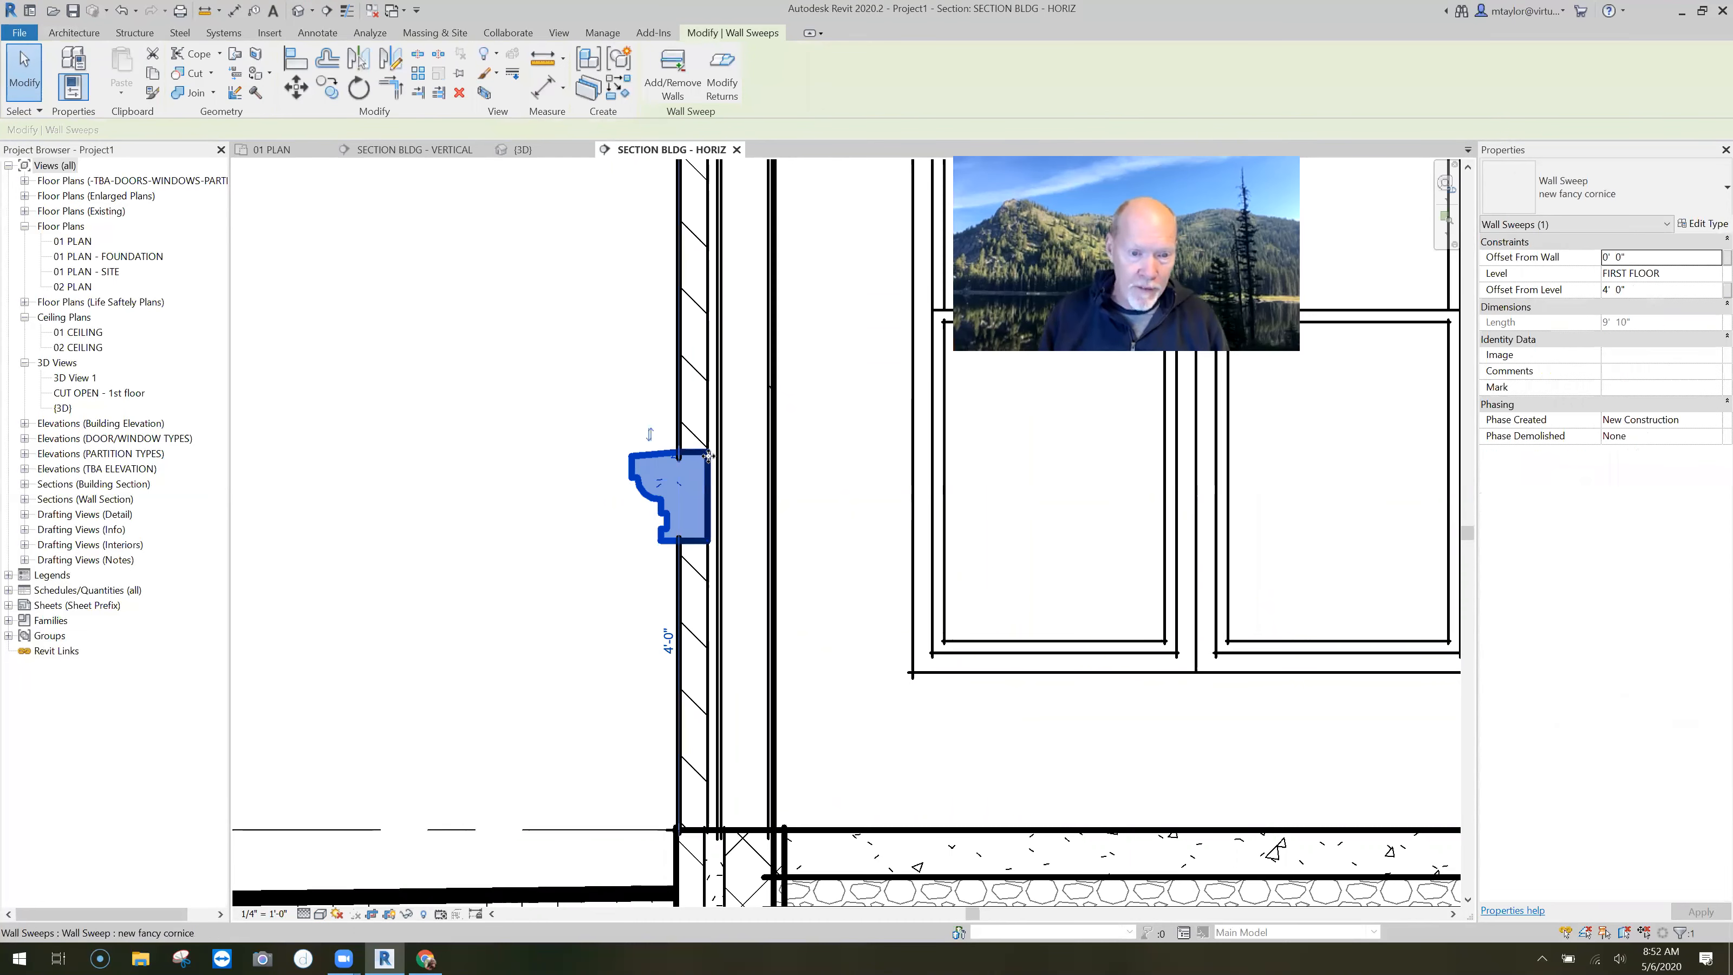
scroll(676, 431, up, 3)
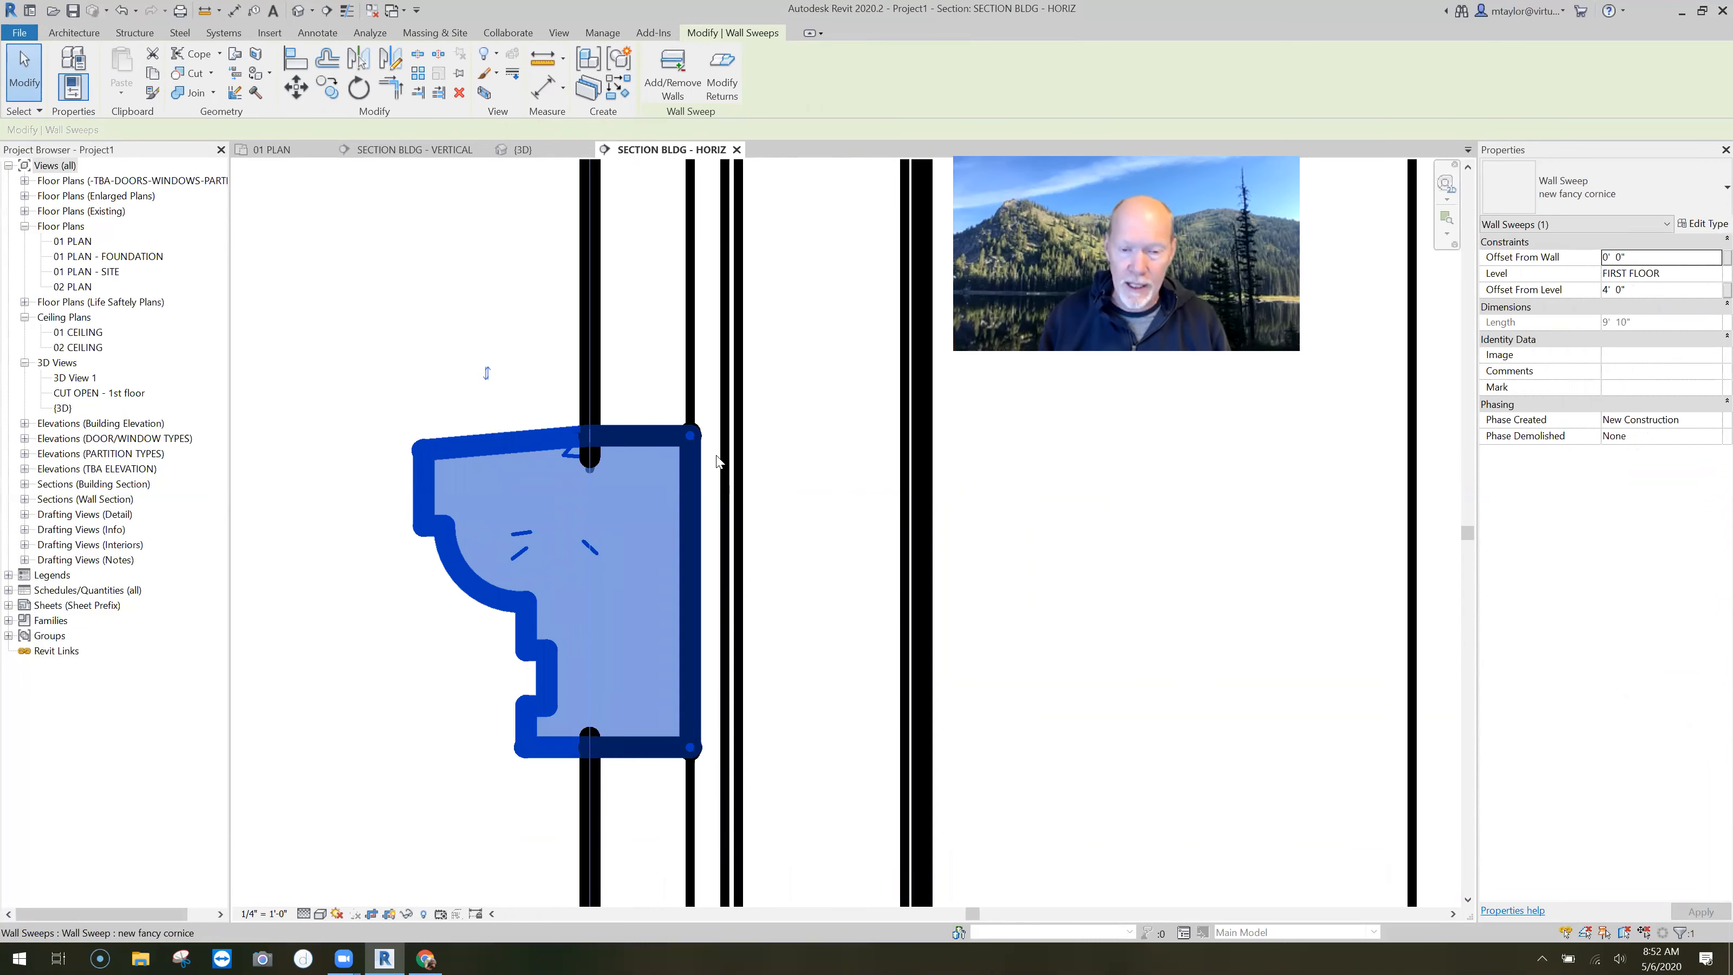
scroll(717, 462, down, 3)
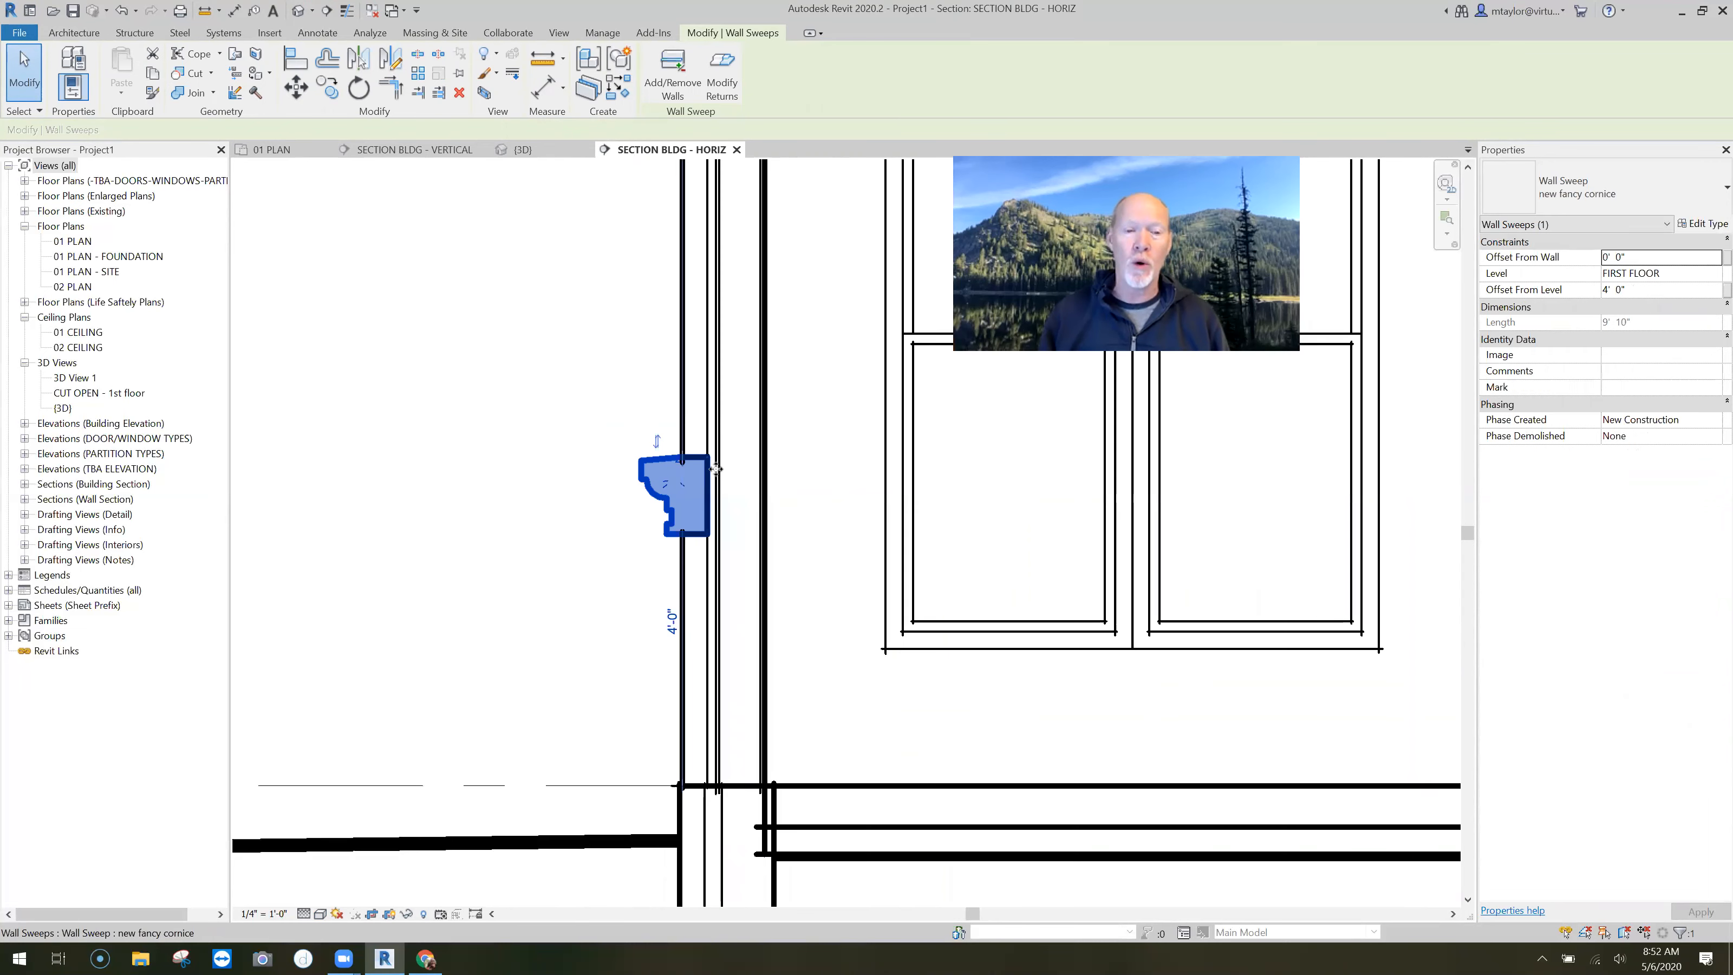
Step: Try an 8' offset from level on the selected wall sweep
click(1628, 291)
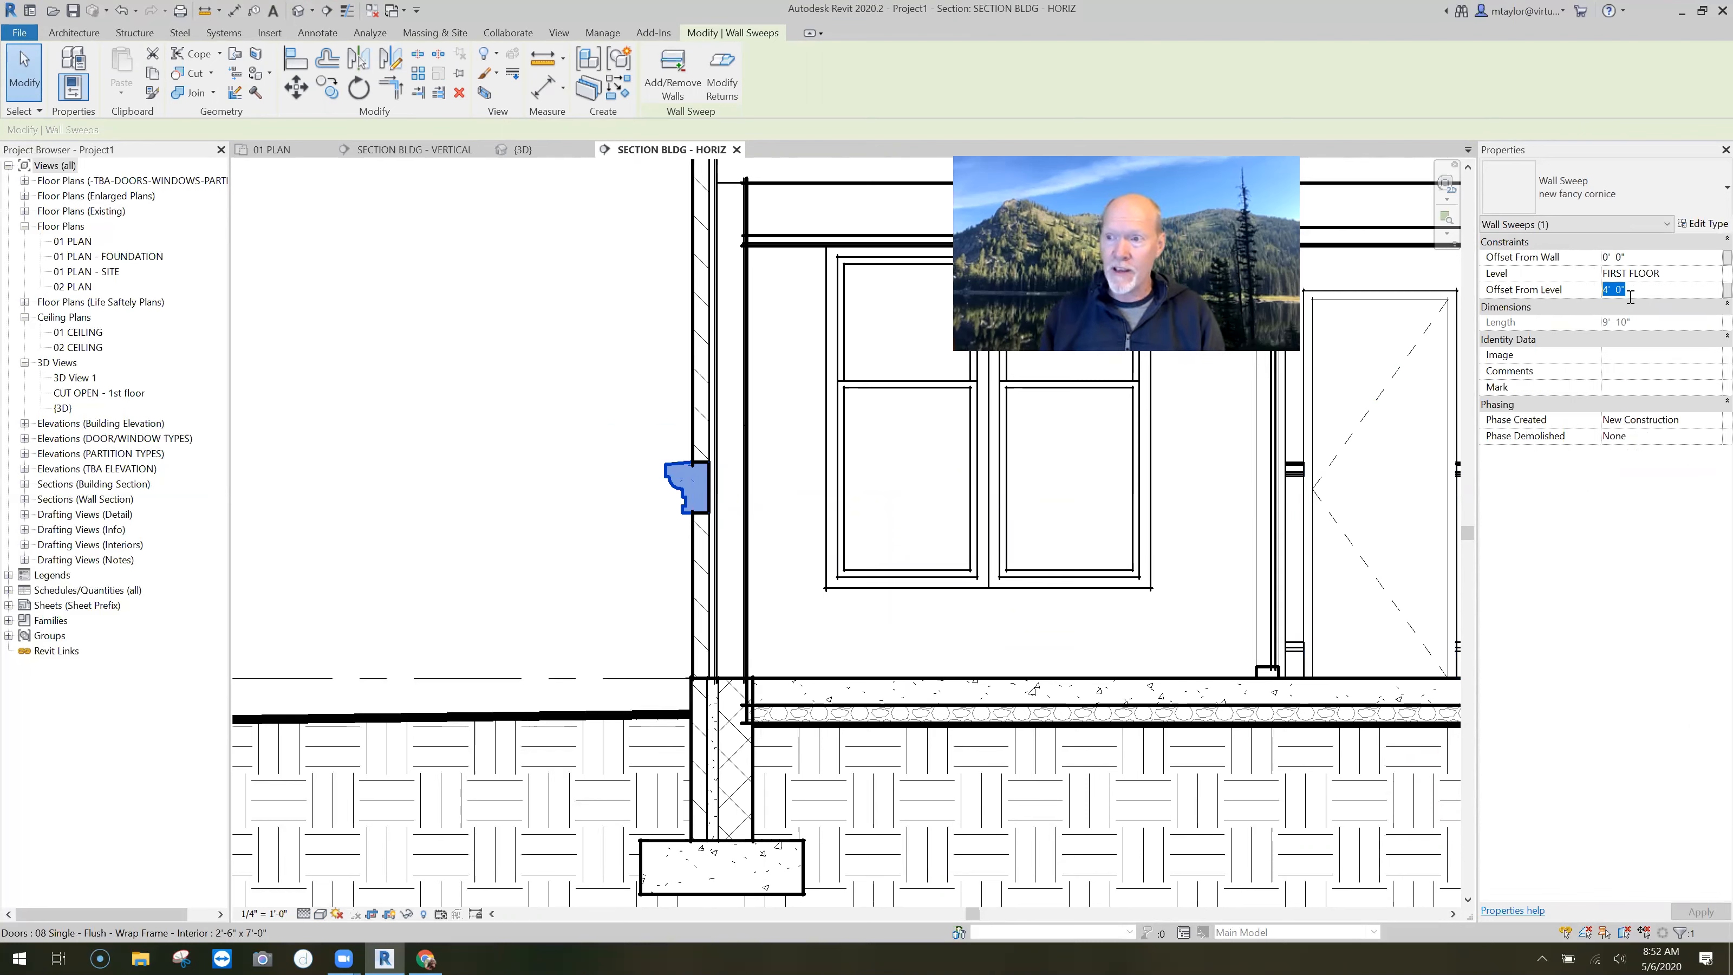
text(8)
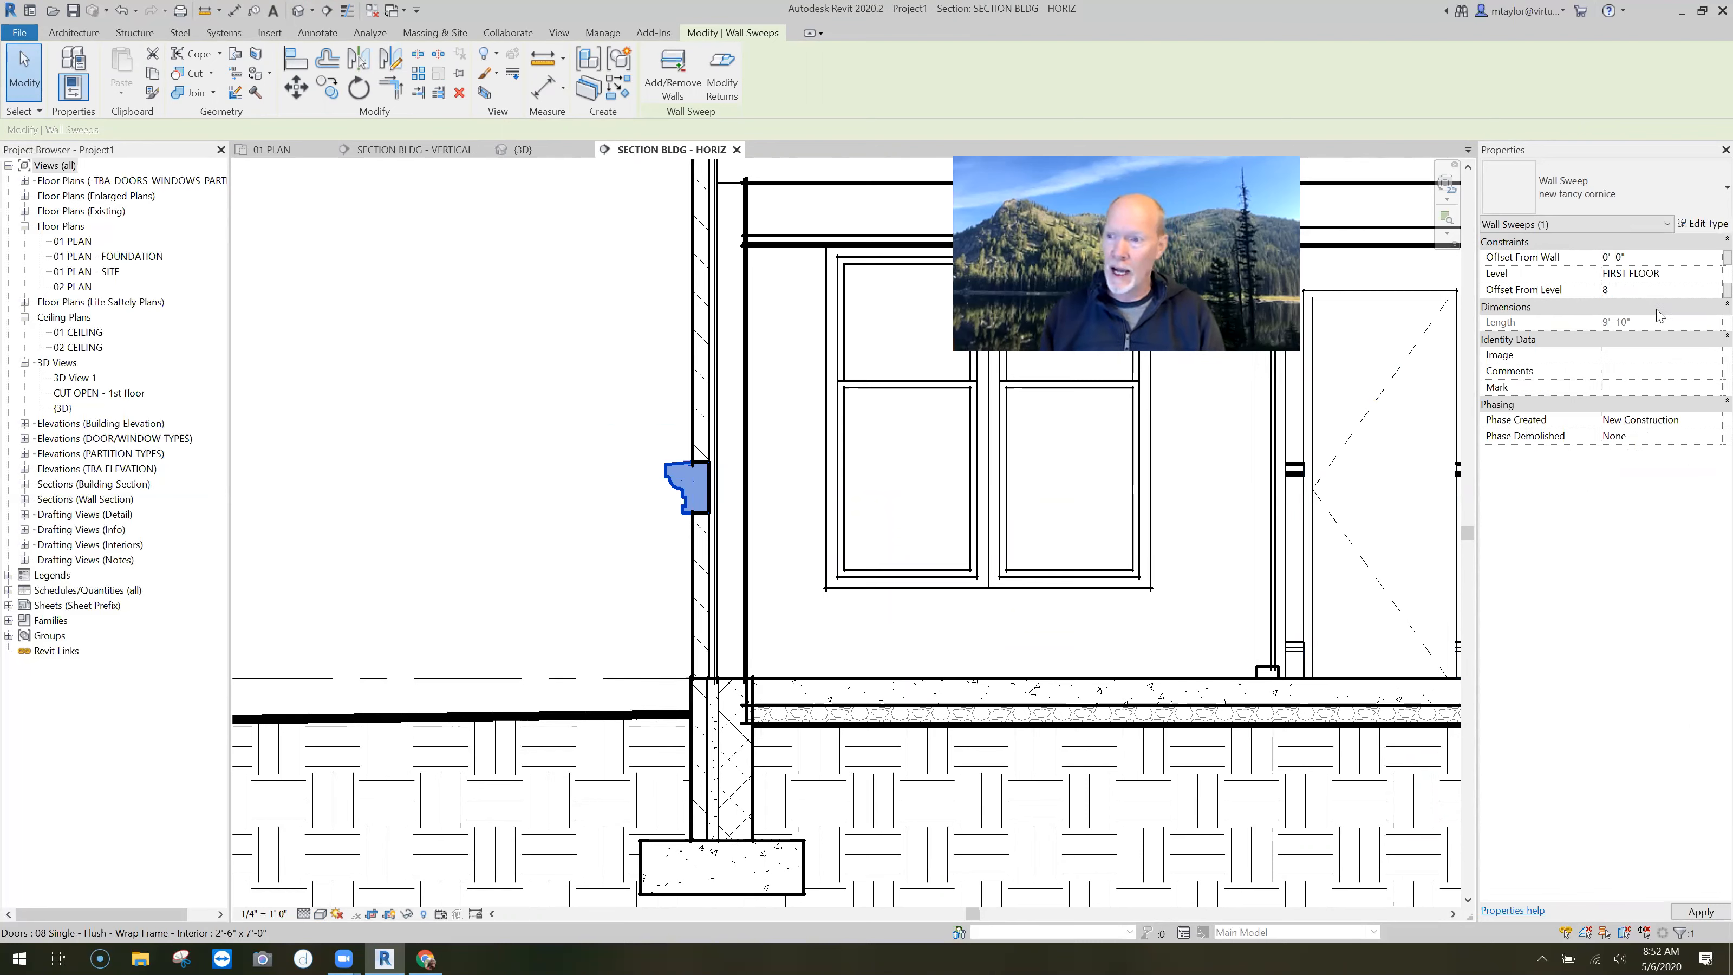
key(Return)
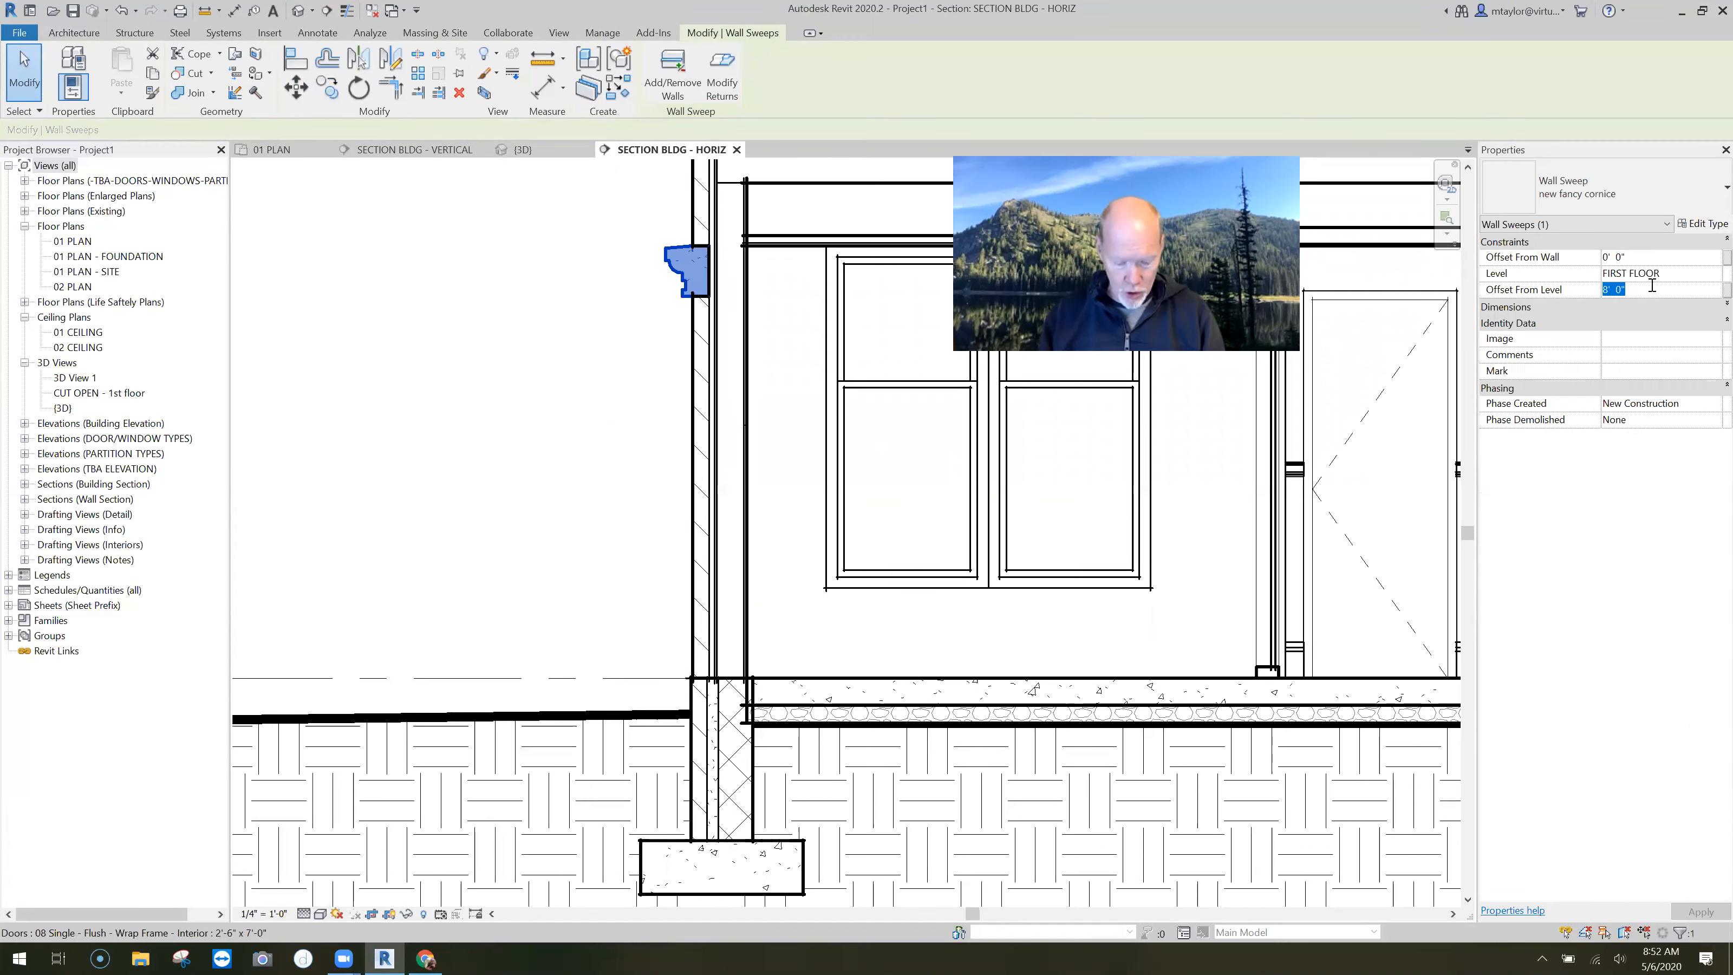
Step: Set the wall sweep's offset from the first floor level to 6' and return to the 3D view
text(6)
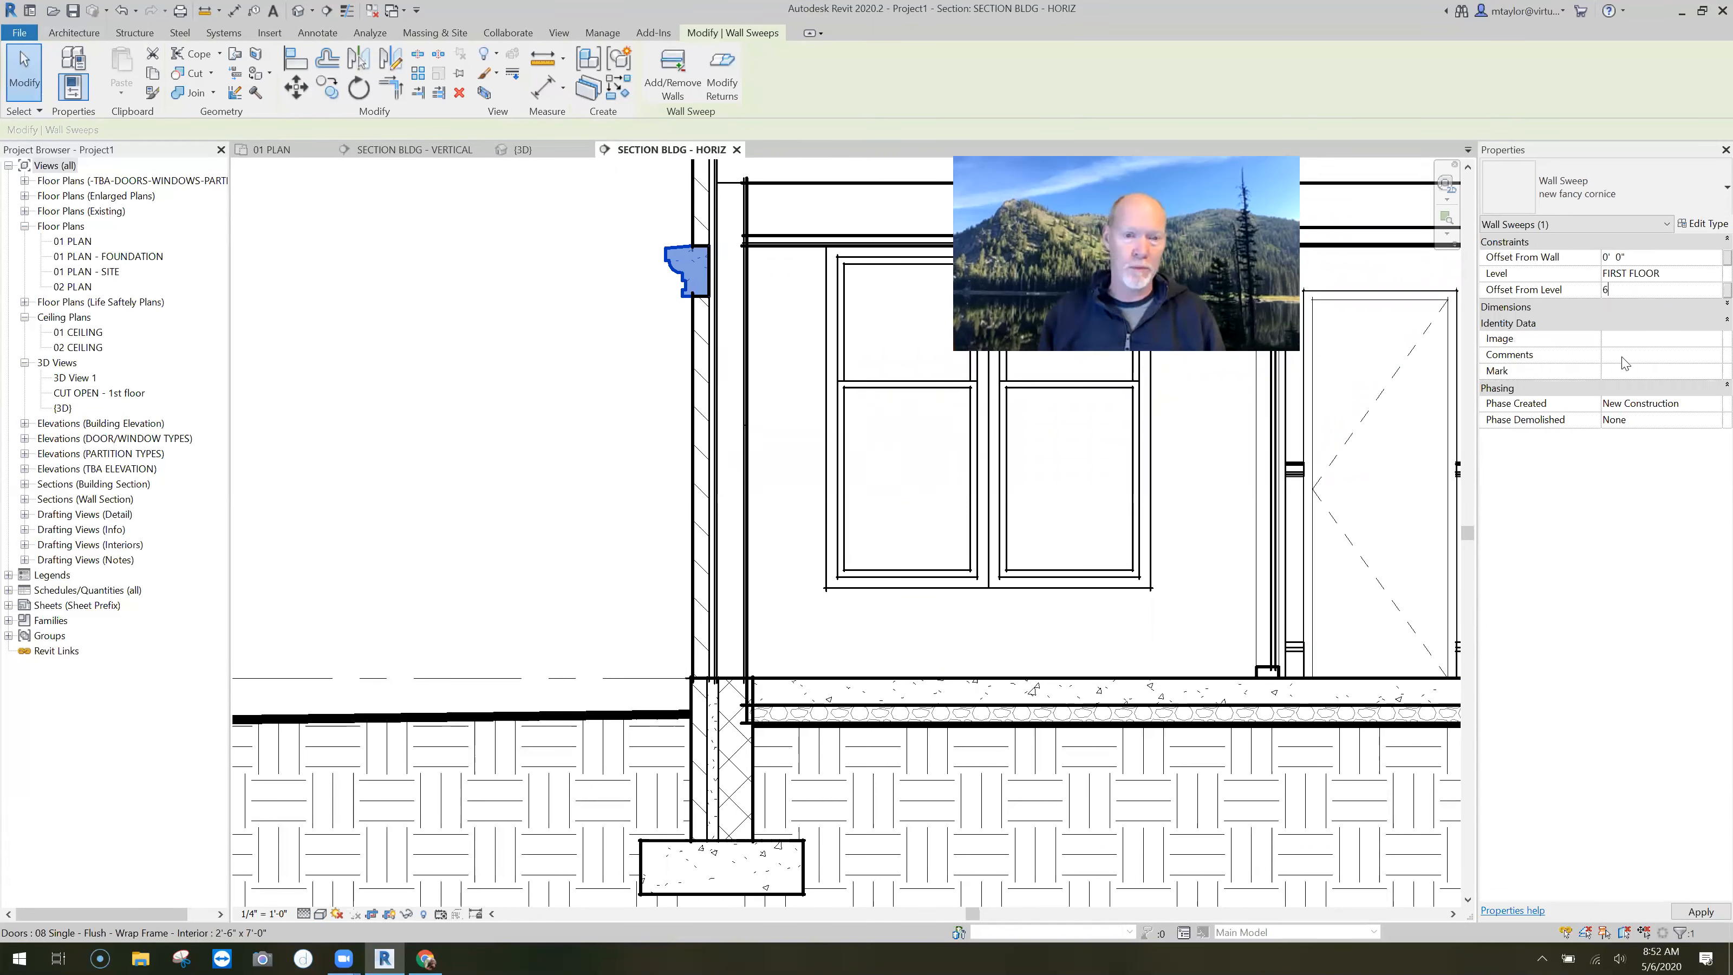
key(Return)
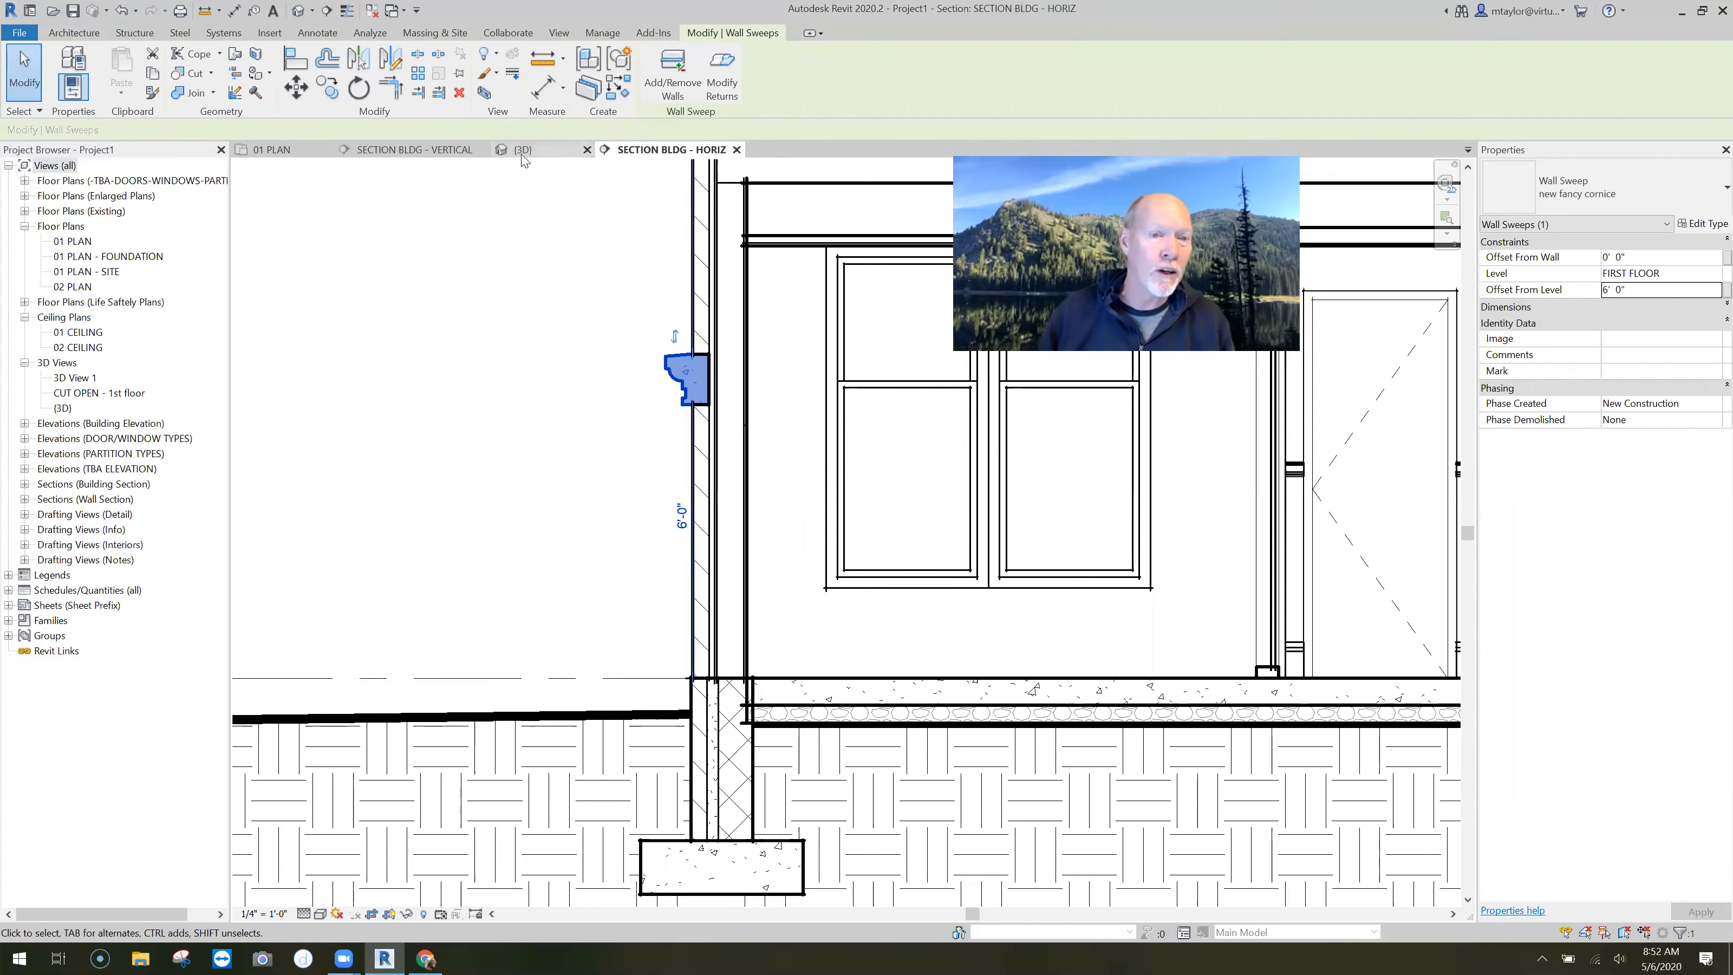
key(ctrl+Tab)
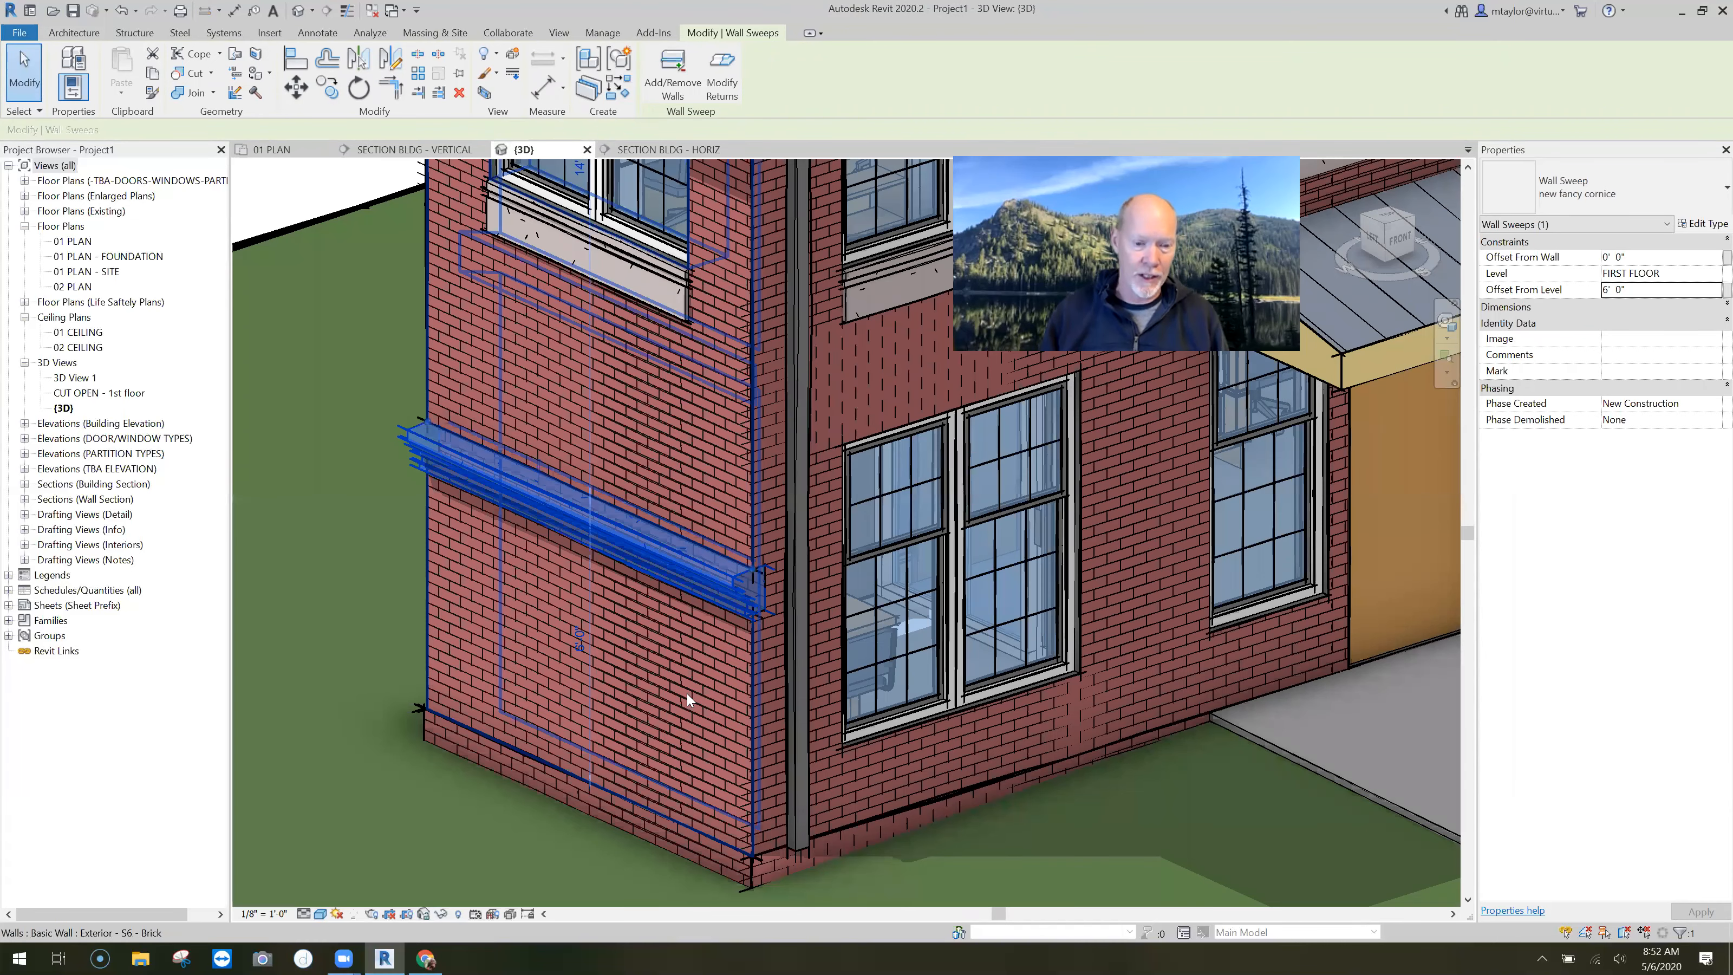
Step: Set the wall sweep's level to SECOND FLOOR with a 0 offset from level
scroll(686, 692, down, 3)
key(Escape)
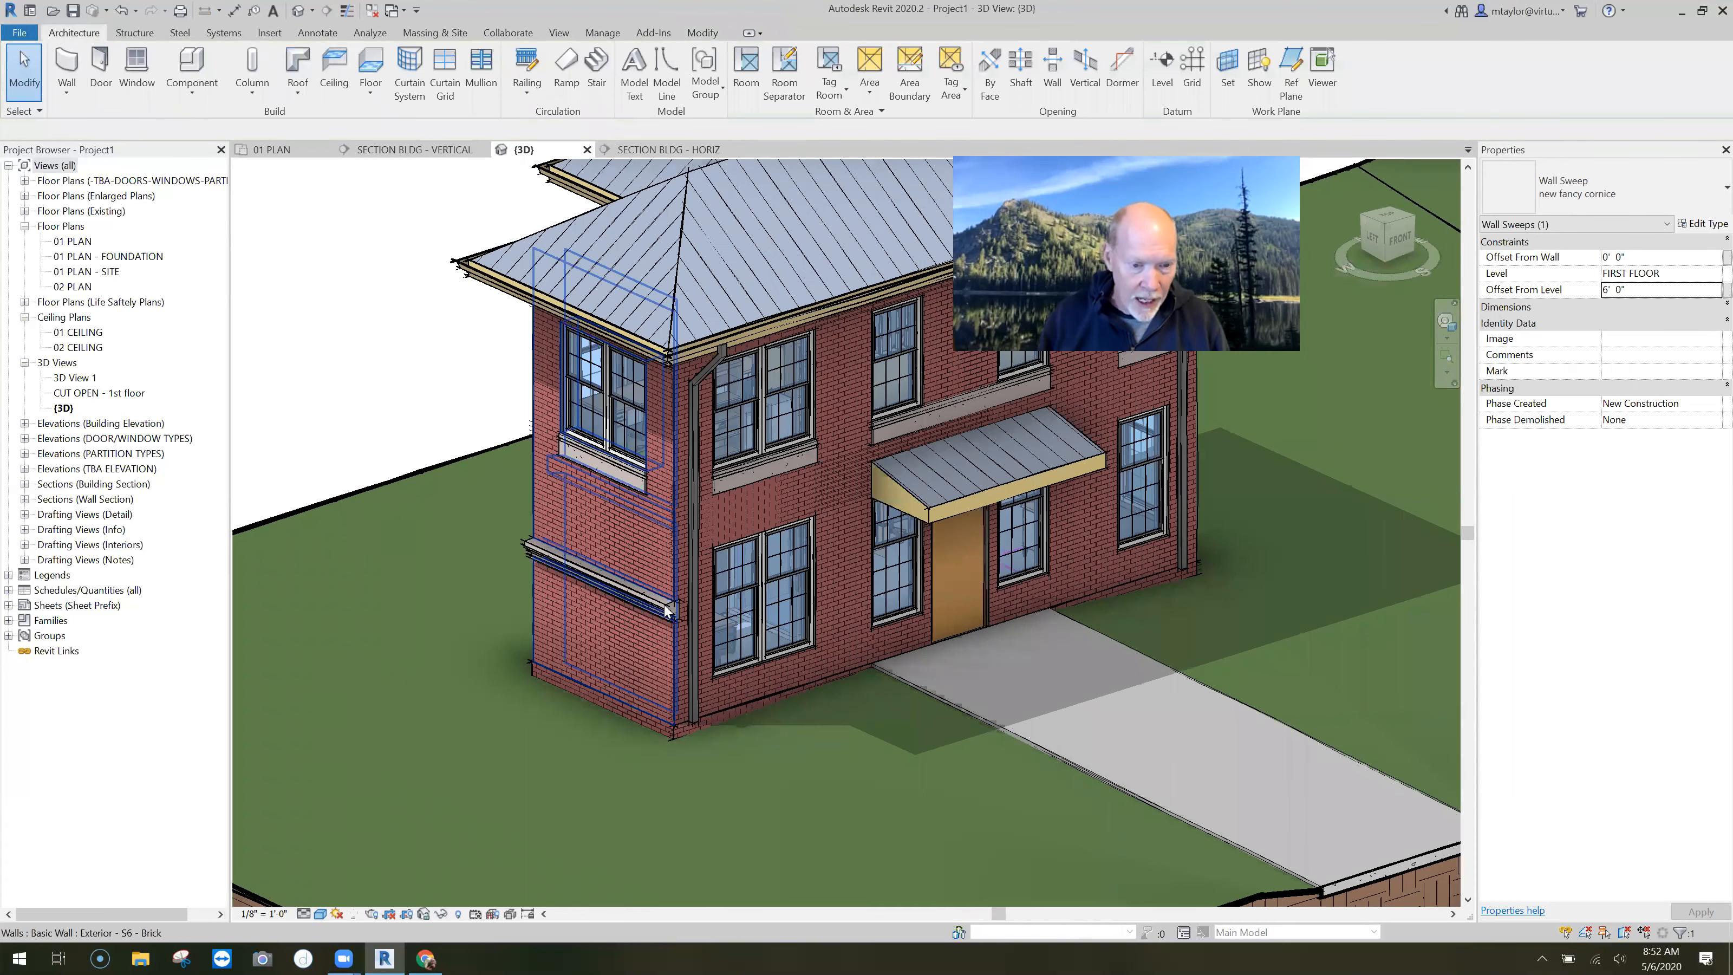
click(687, 618)
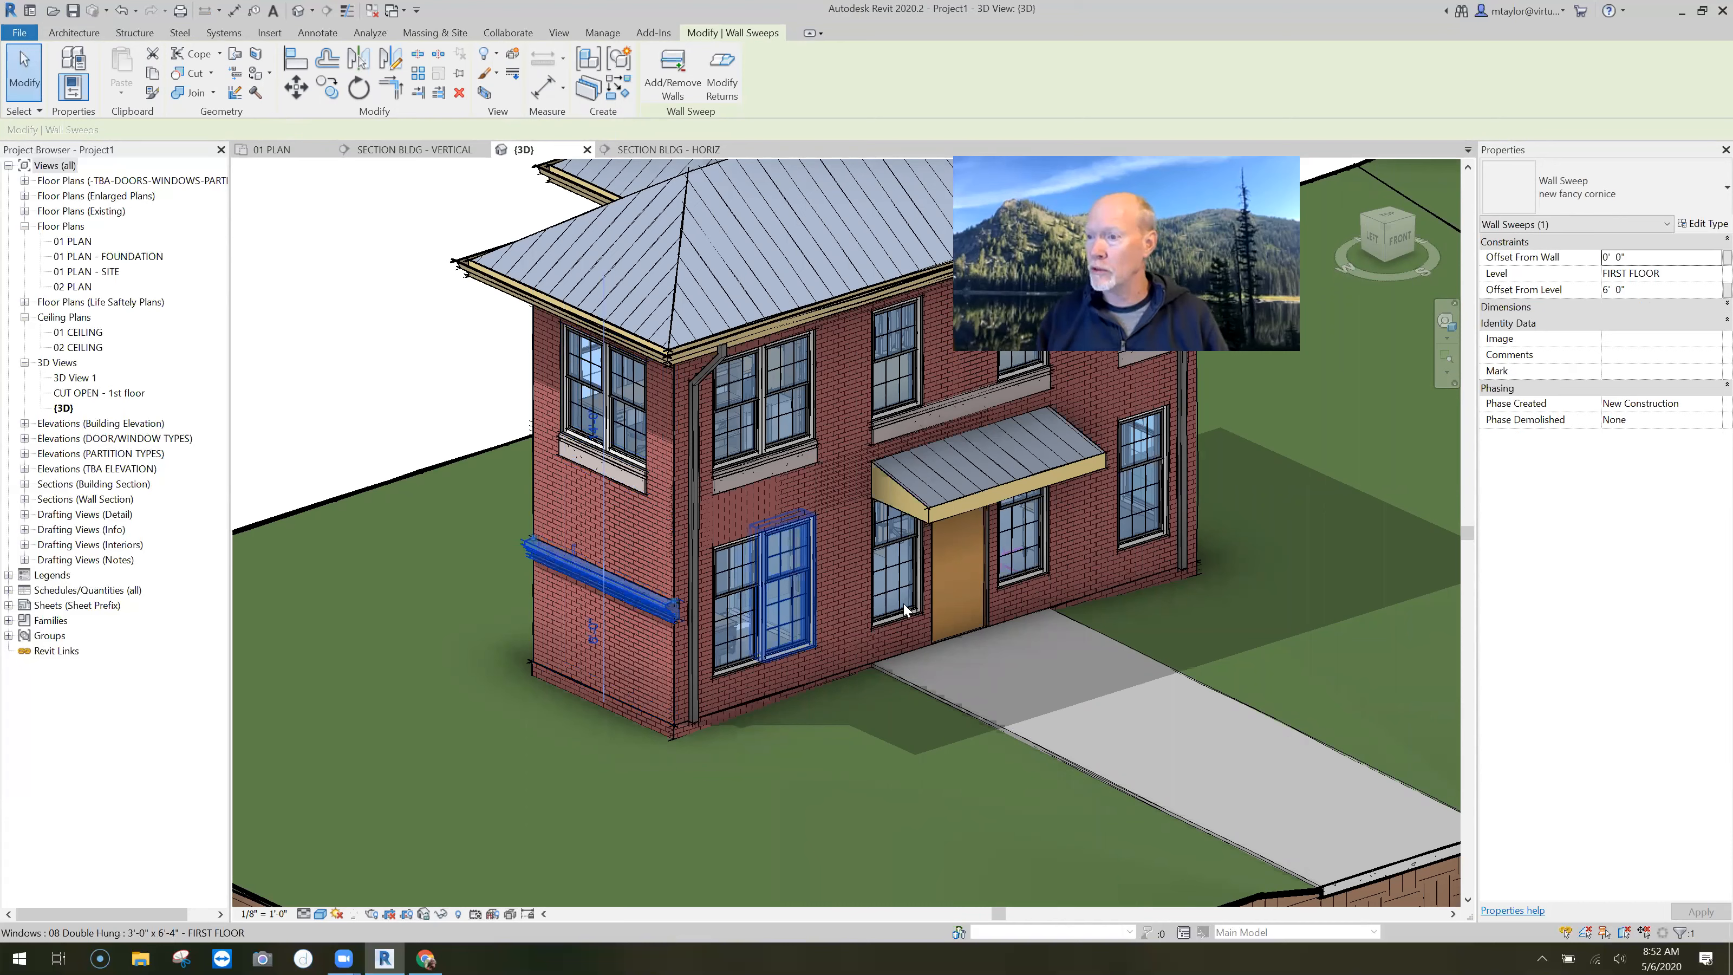
click(1637, 273)
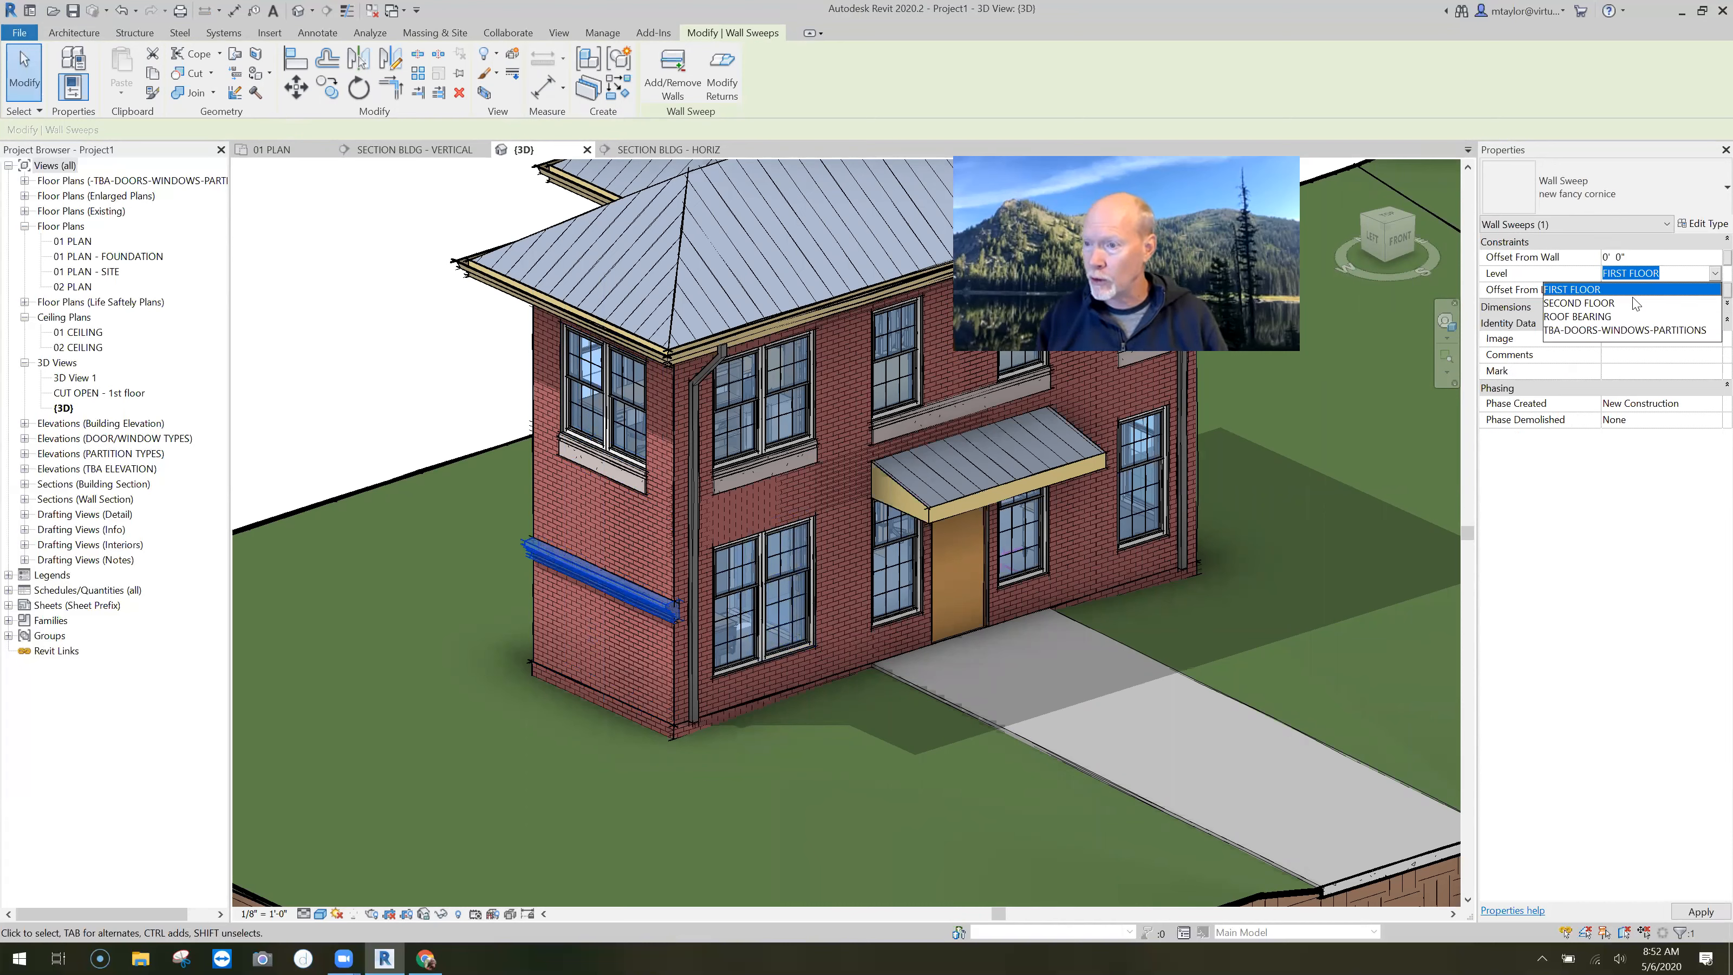
click(1636, 303)
click(1648, 290)
text(0)
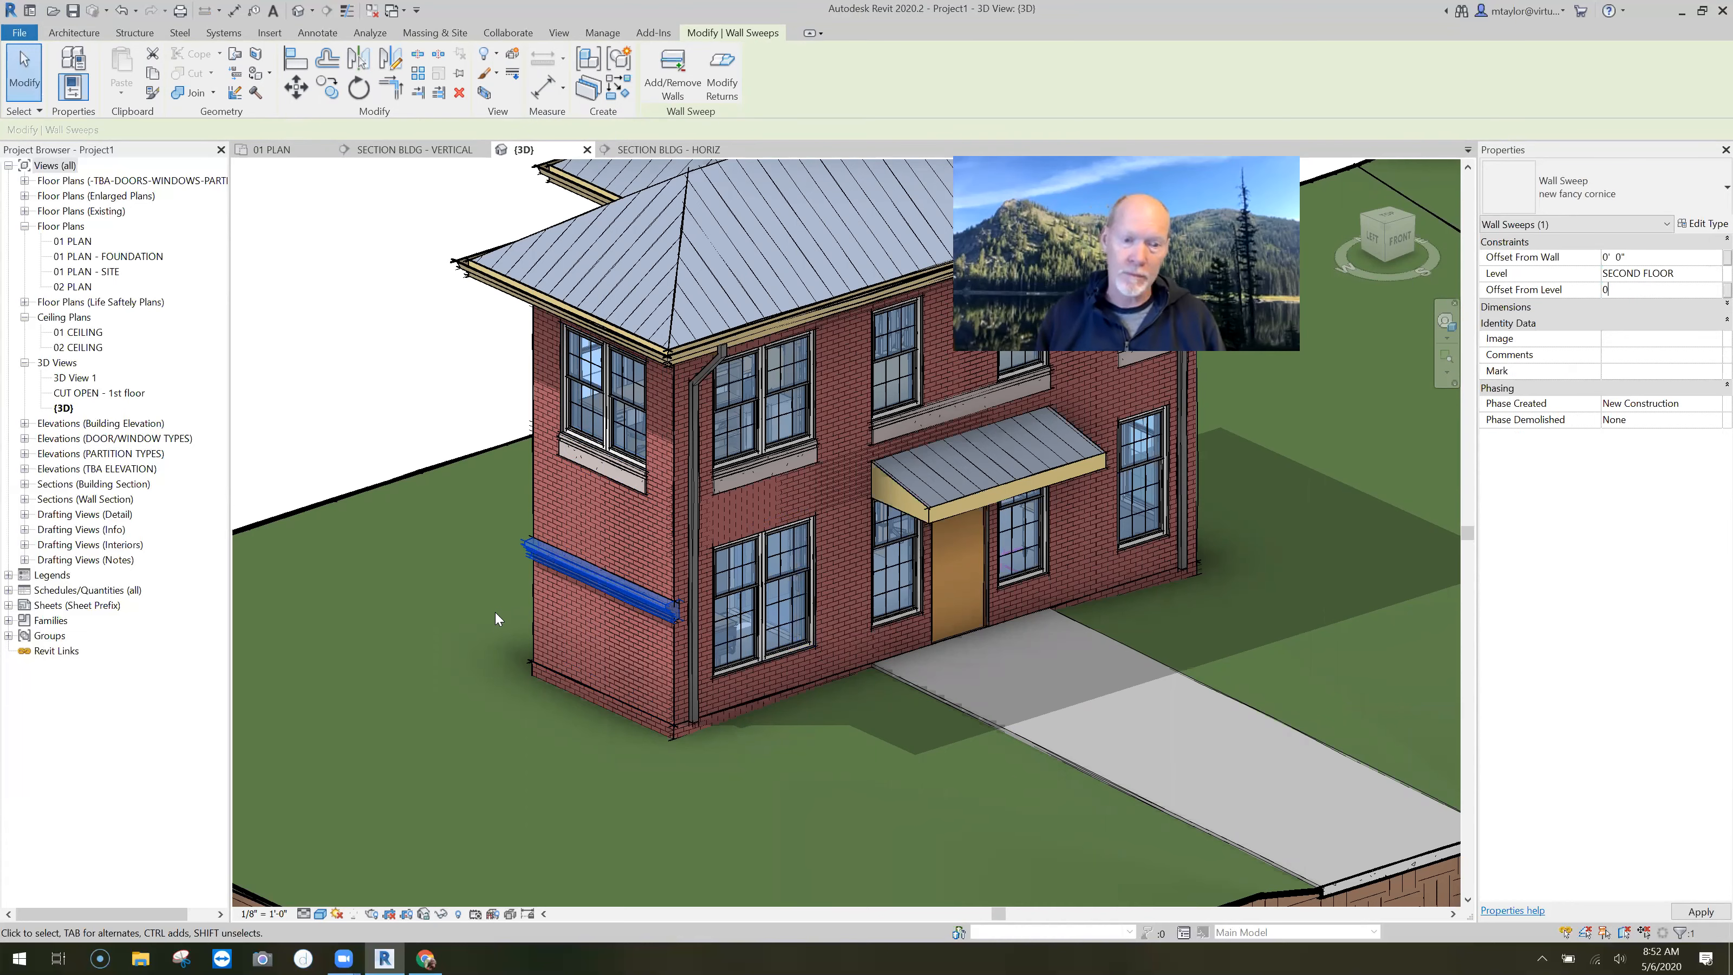
Step: Extend the cornice sweep onto the building's other exterior brick walls with Add/Remove Walls, working around to the back
middle_drag(406, 523, 189, 551)
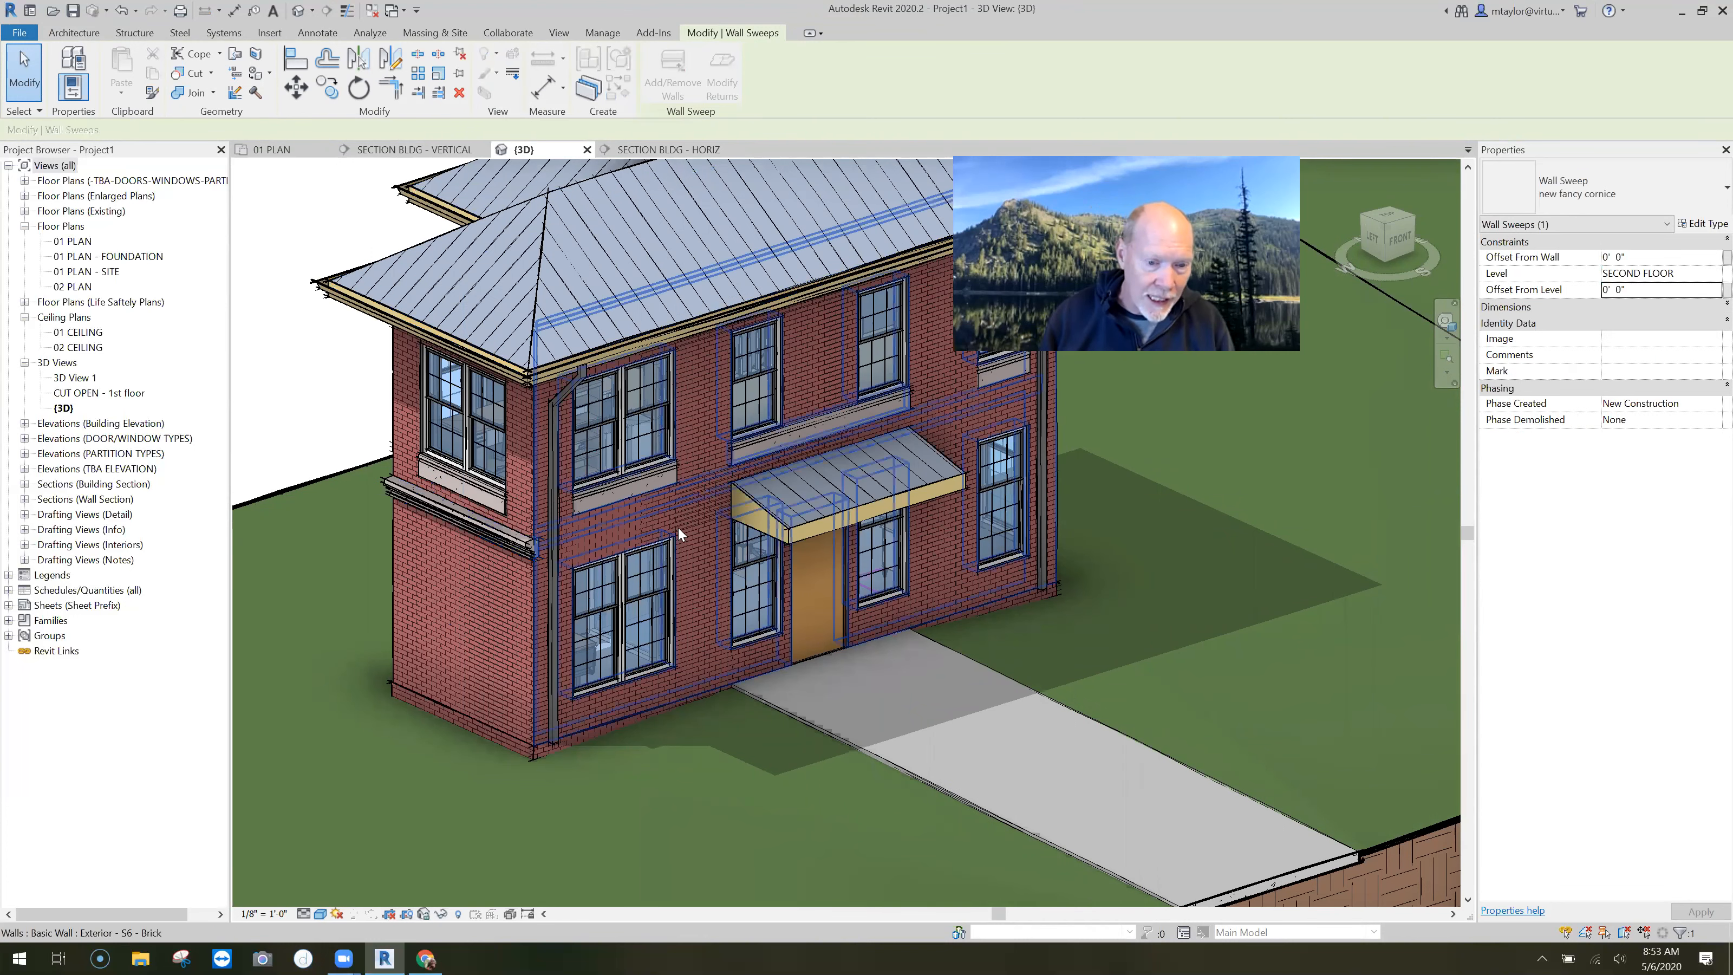
click(598, 702)
shift+middle_drag(660, 695, 910, 567)
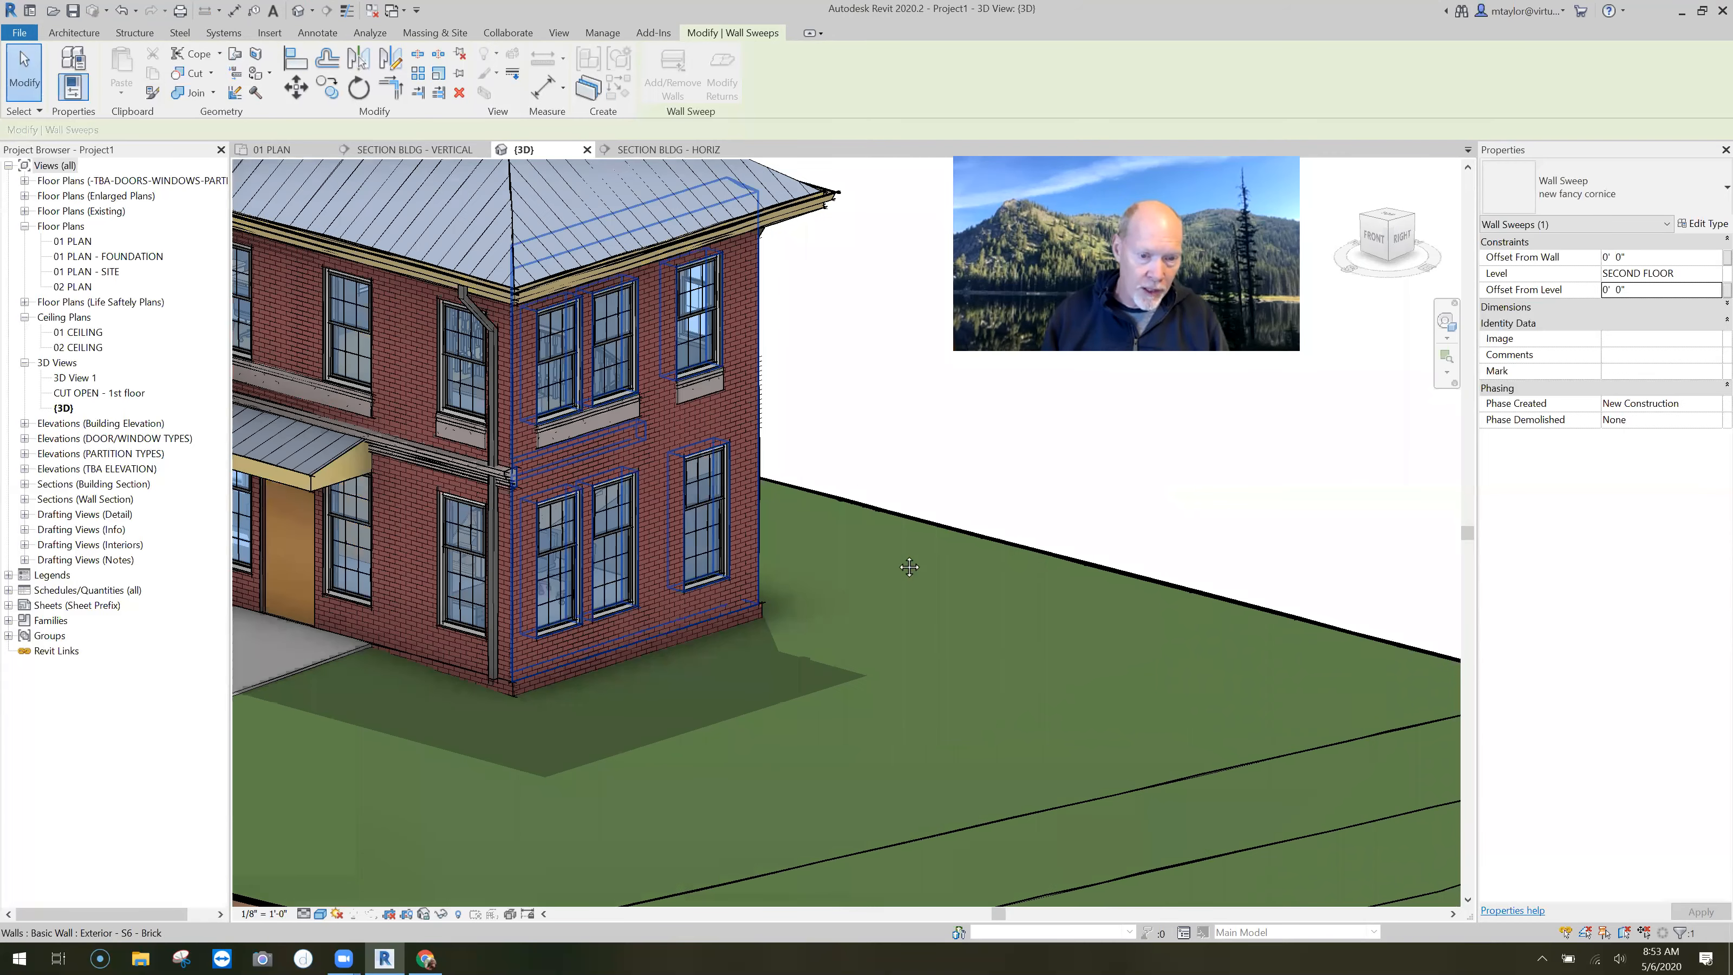
shift+middle_drag(762, 600, 665, 542)
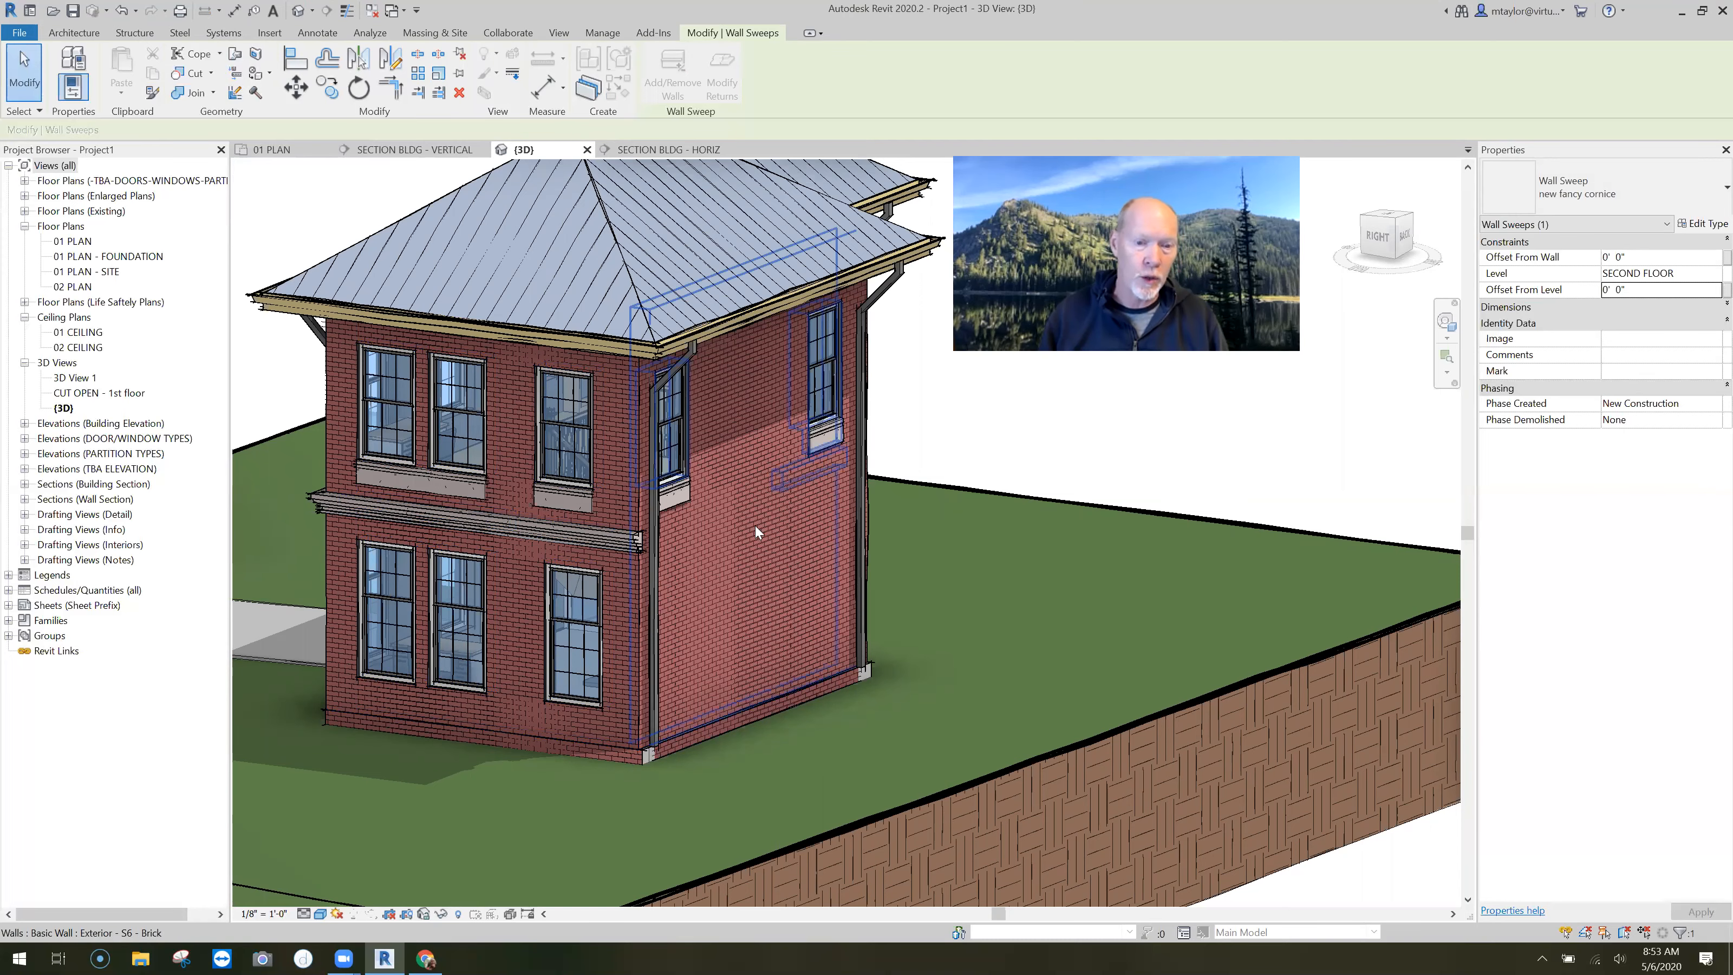
click(764, 546)
shift+middle_drag(759, 605, 700, 512)
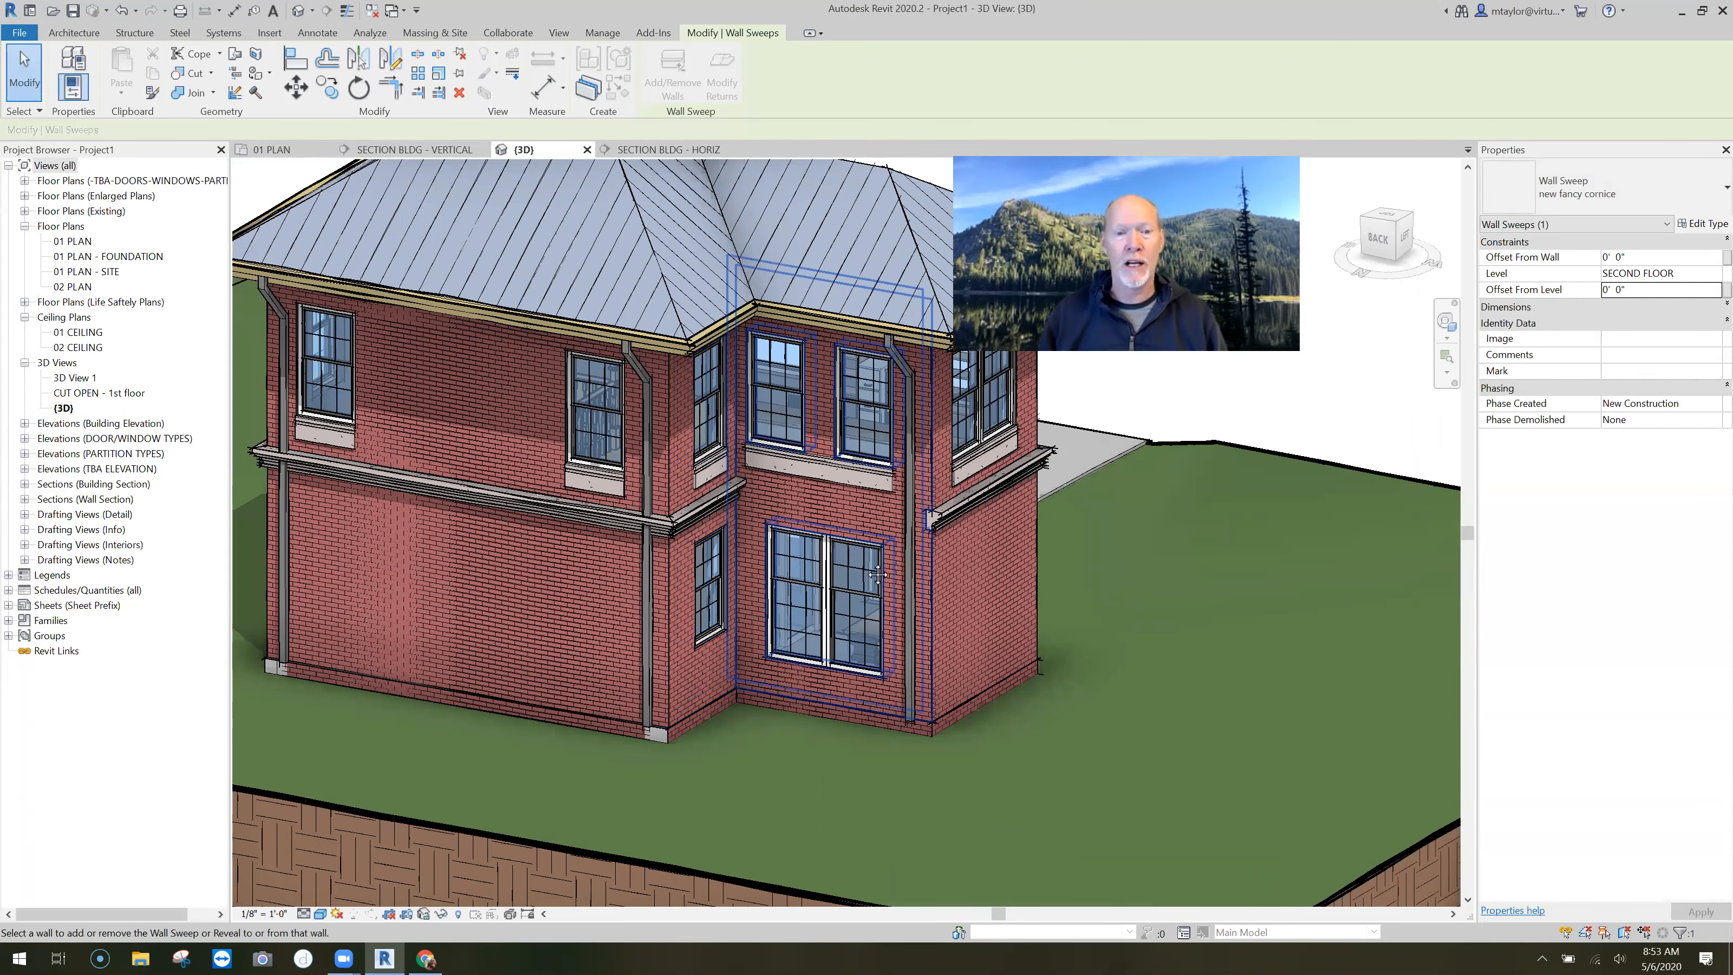
scroll(943, 595, down, 3)
shift+middle_drag(944, 595, 879, 594)
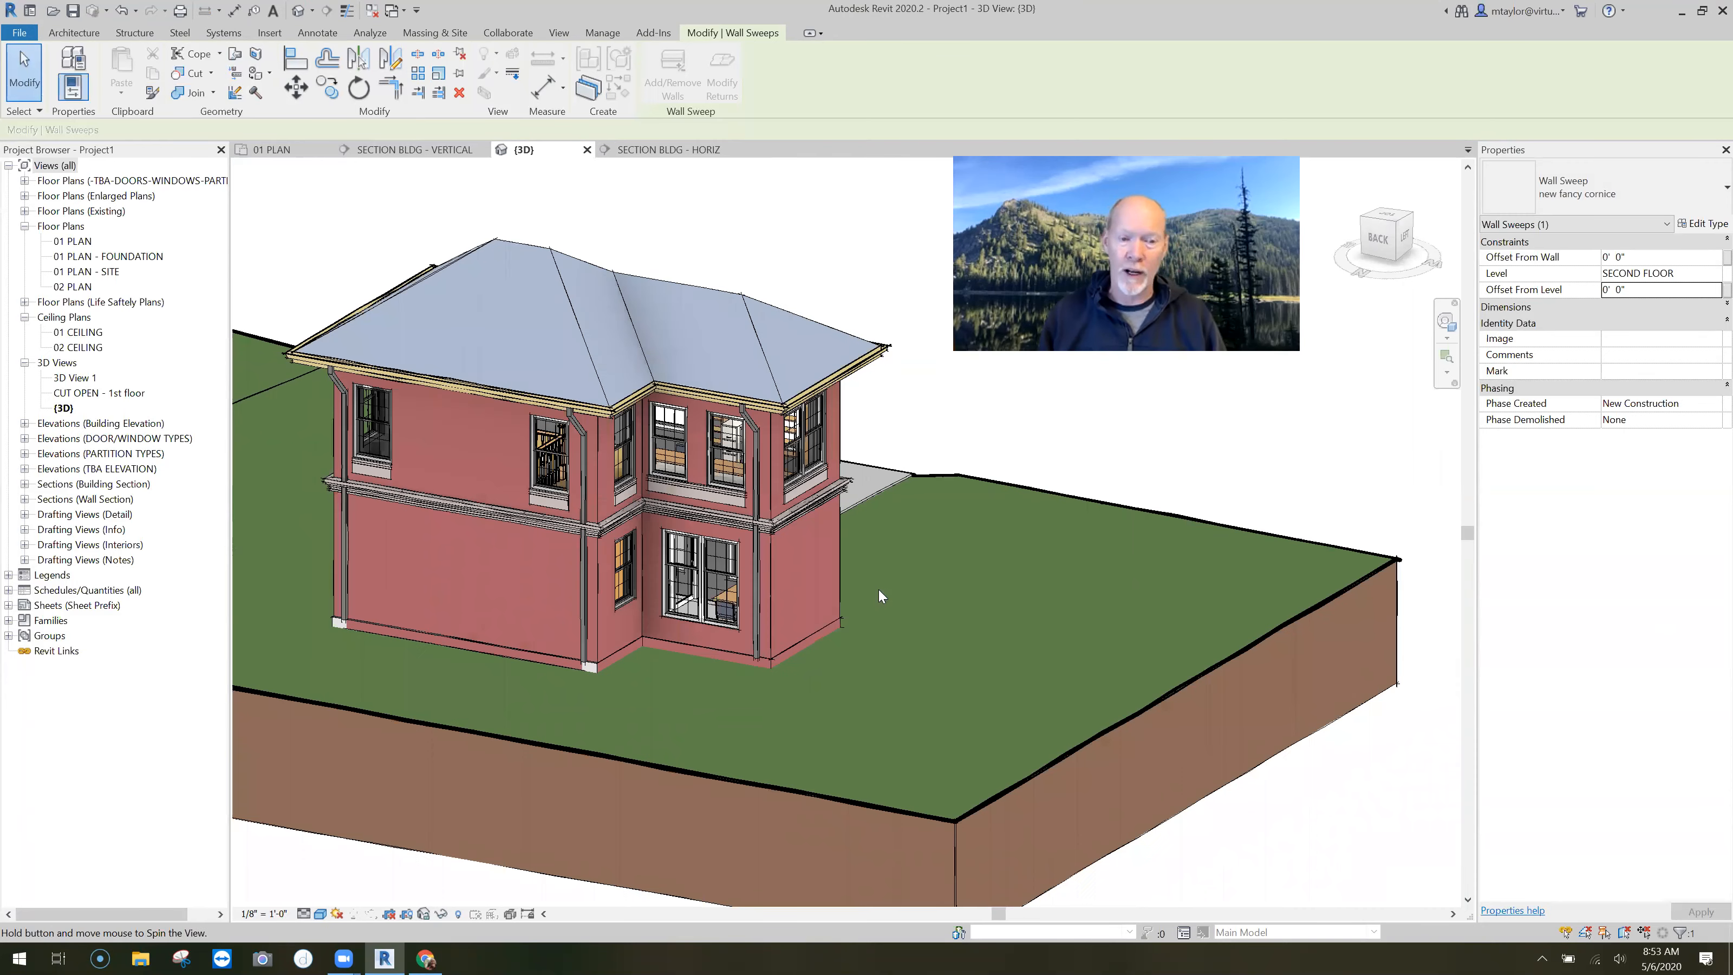
key(Escape)
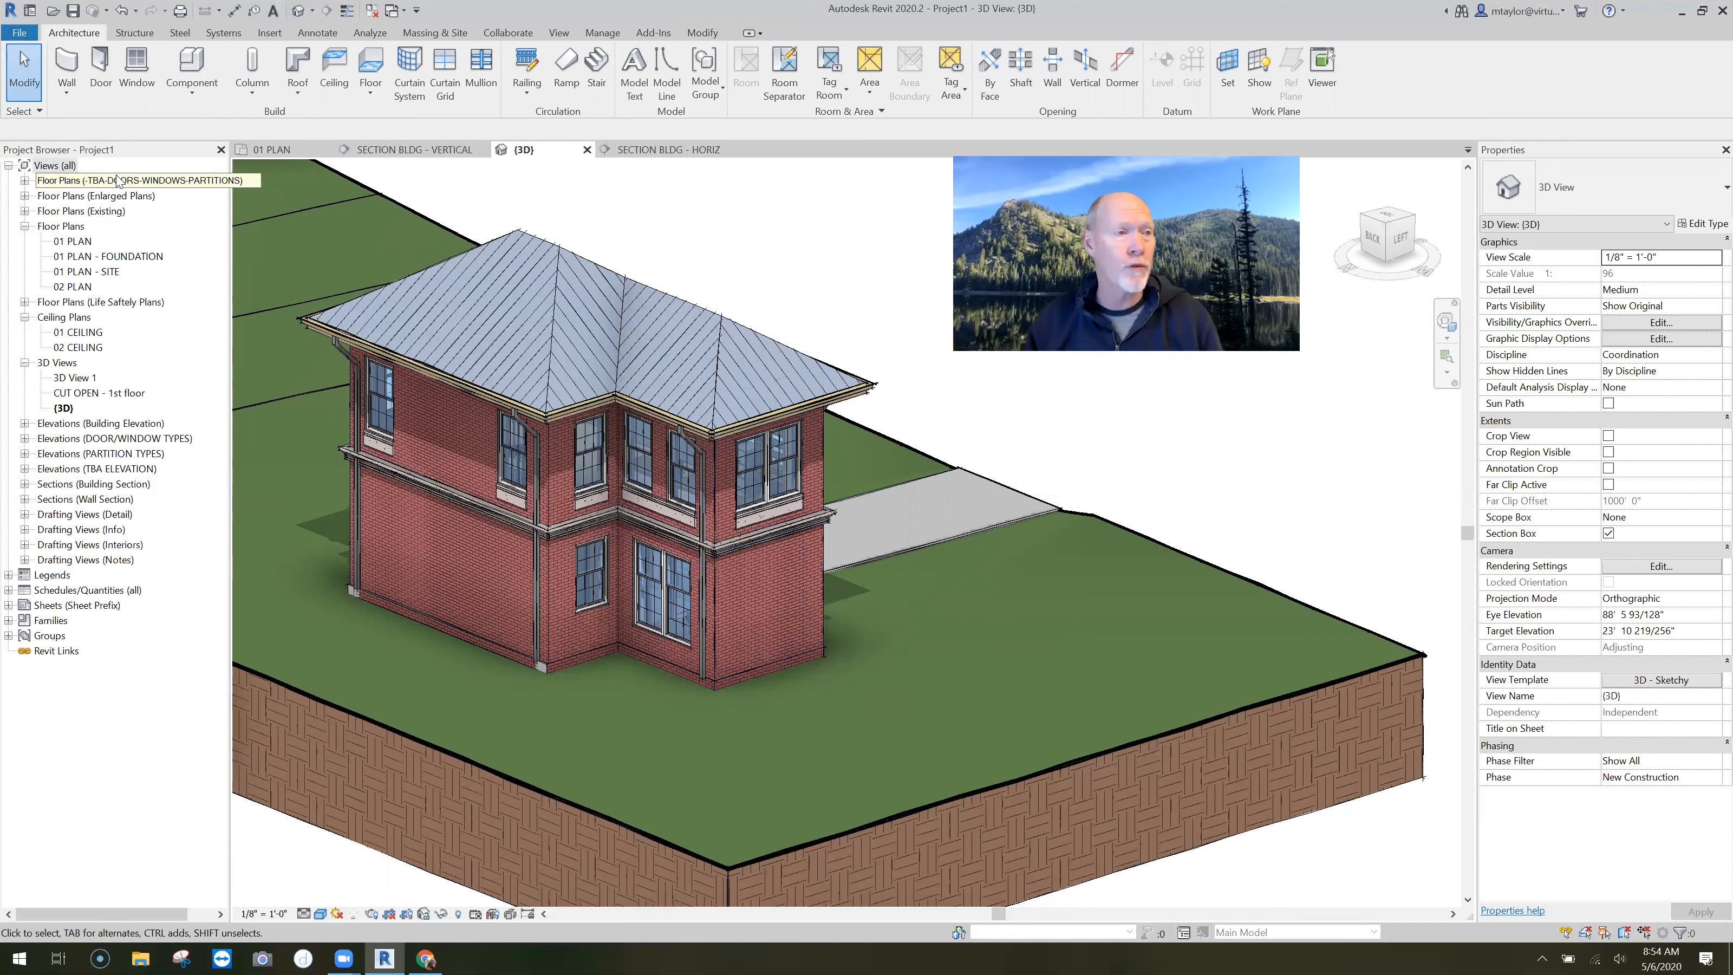
Step: Create a new family from the Profile-Hosted.rft template
click(21, 34)
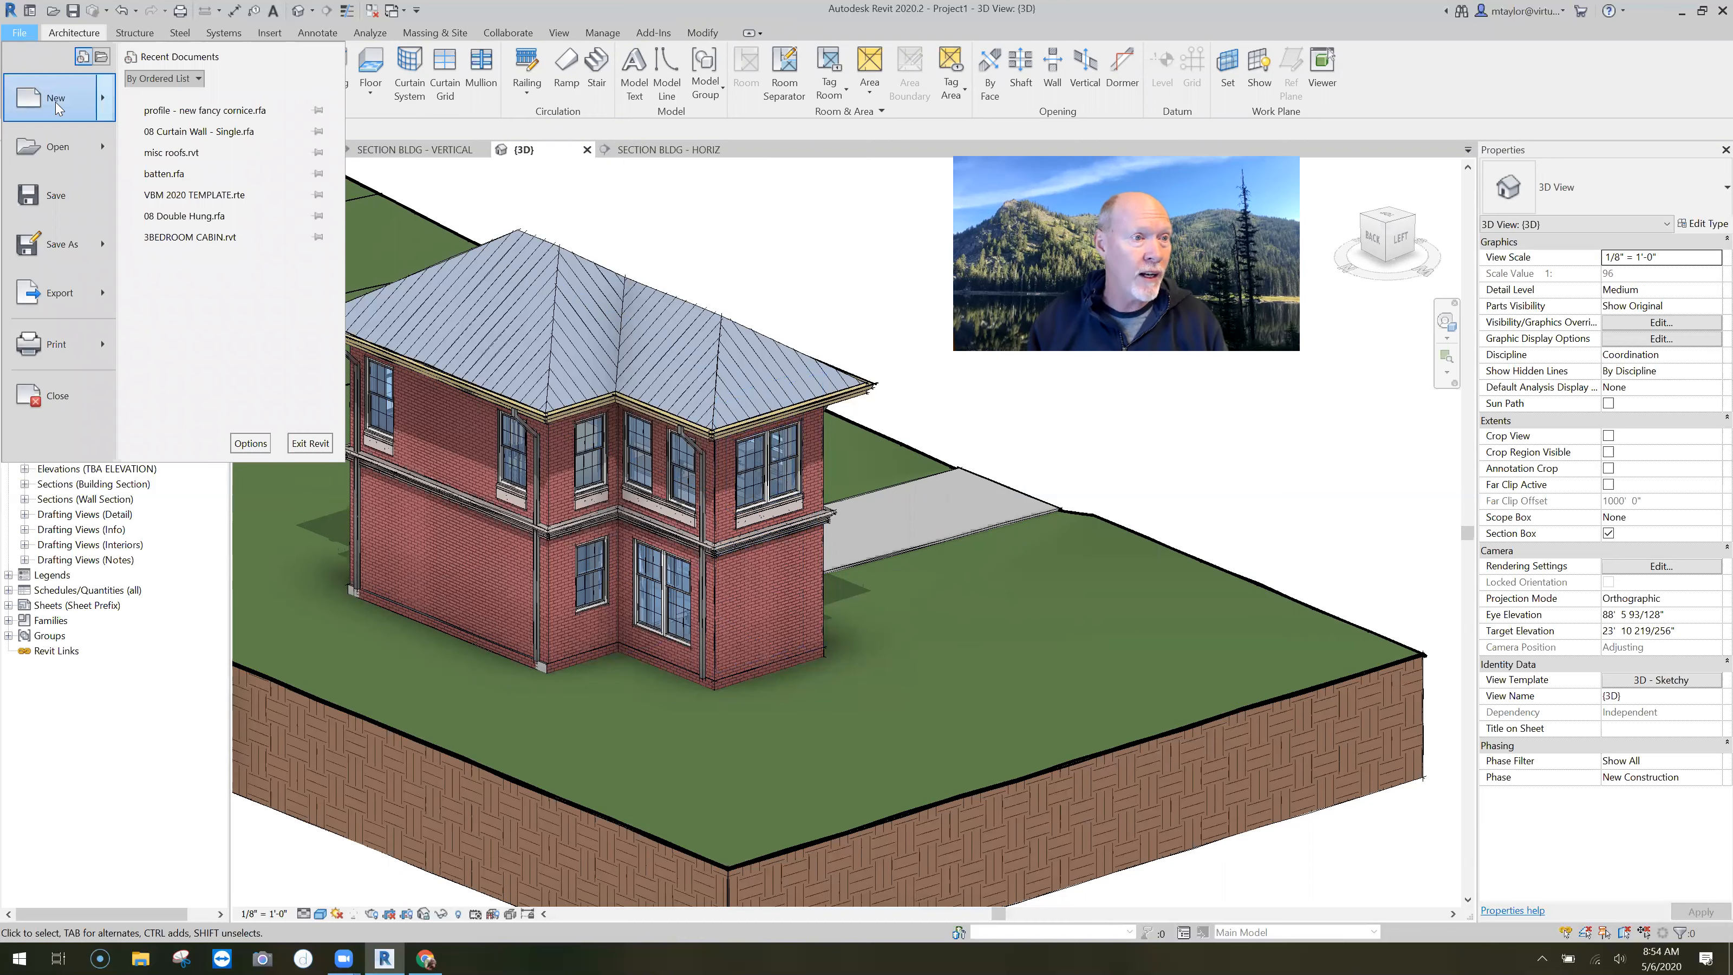
mouse_move(58, 104)
click(188, 152)
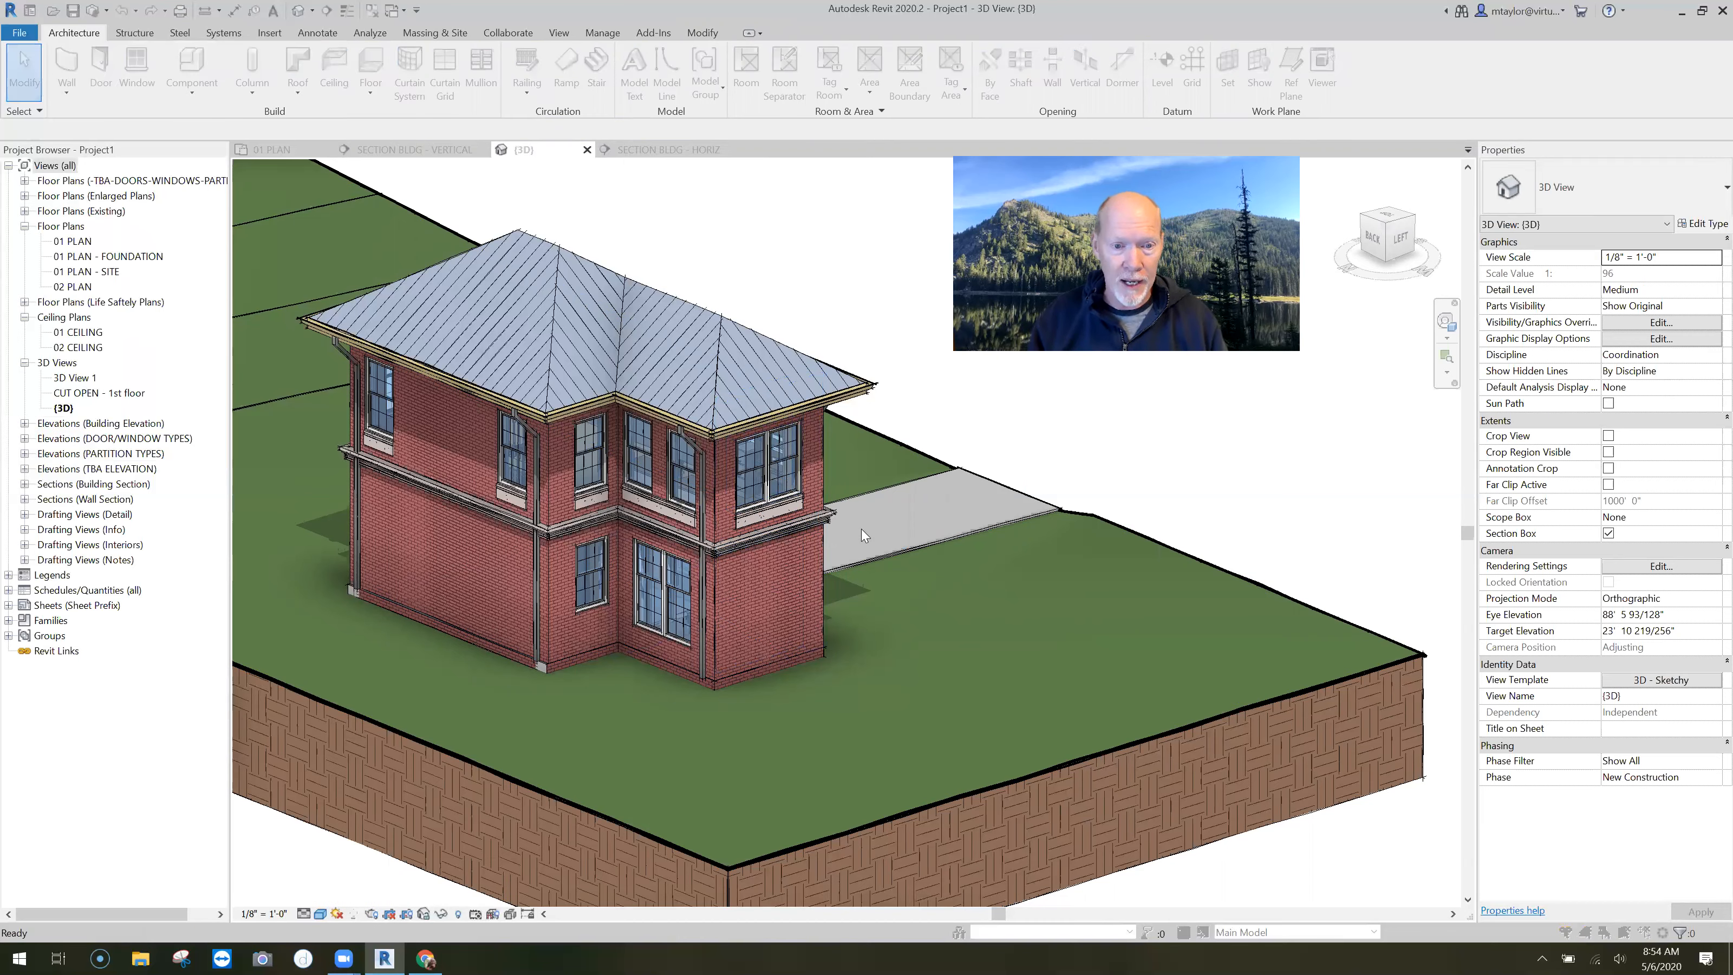
scroll(623, 529, down, 12)
scroll(622, 529, down, 5)
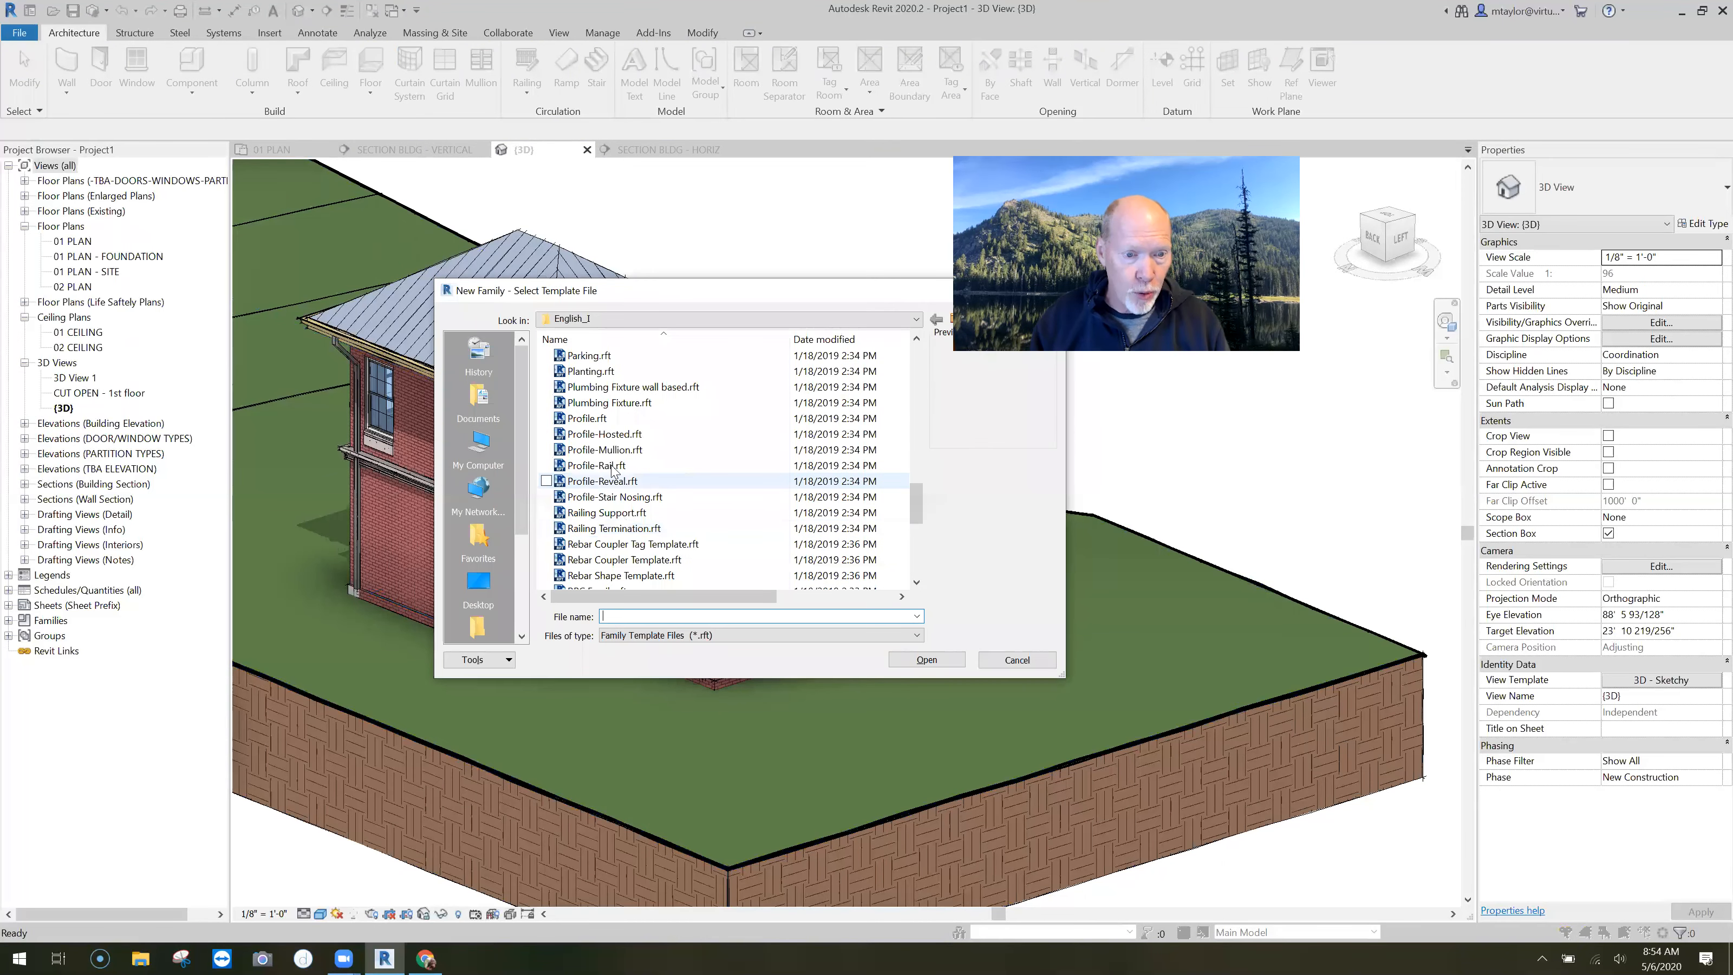
double_click(613, 434)
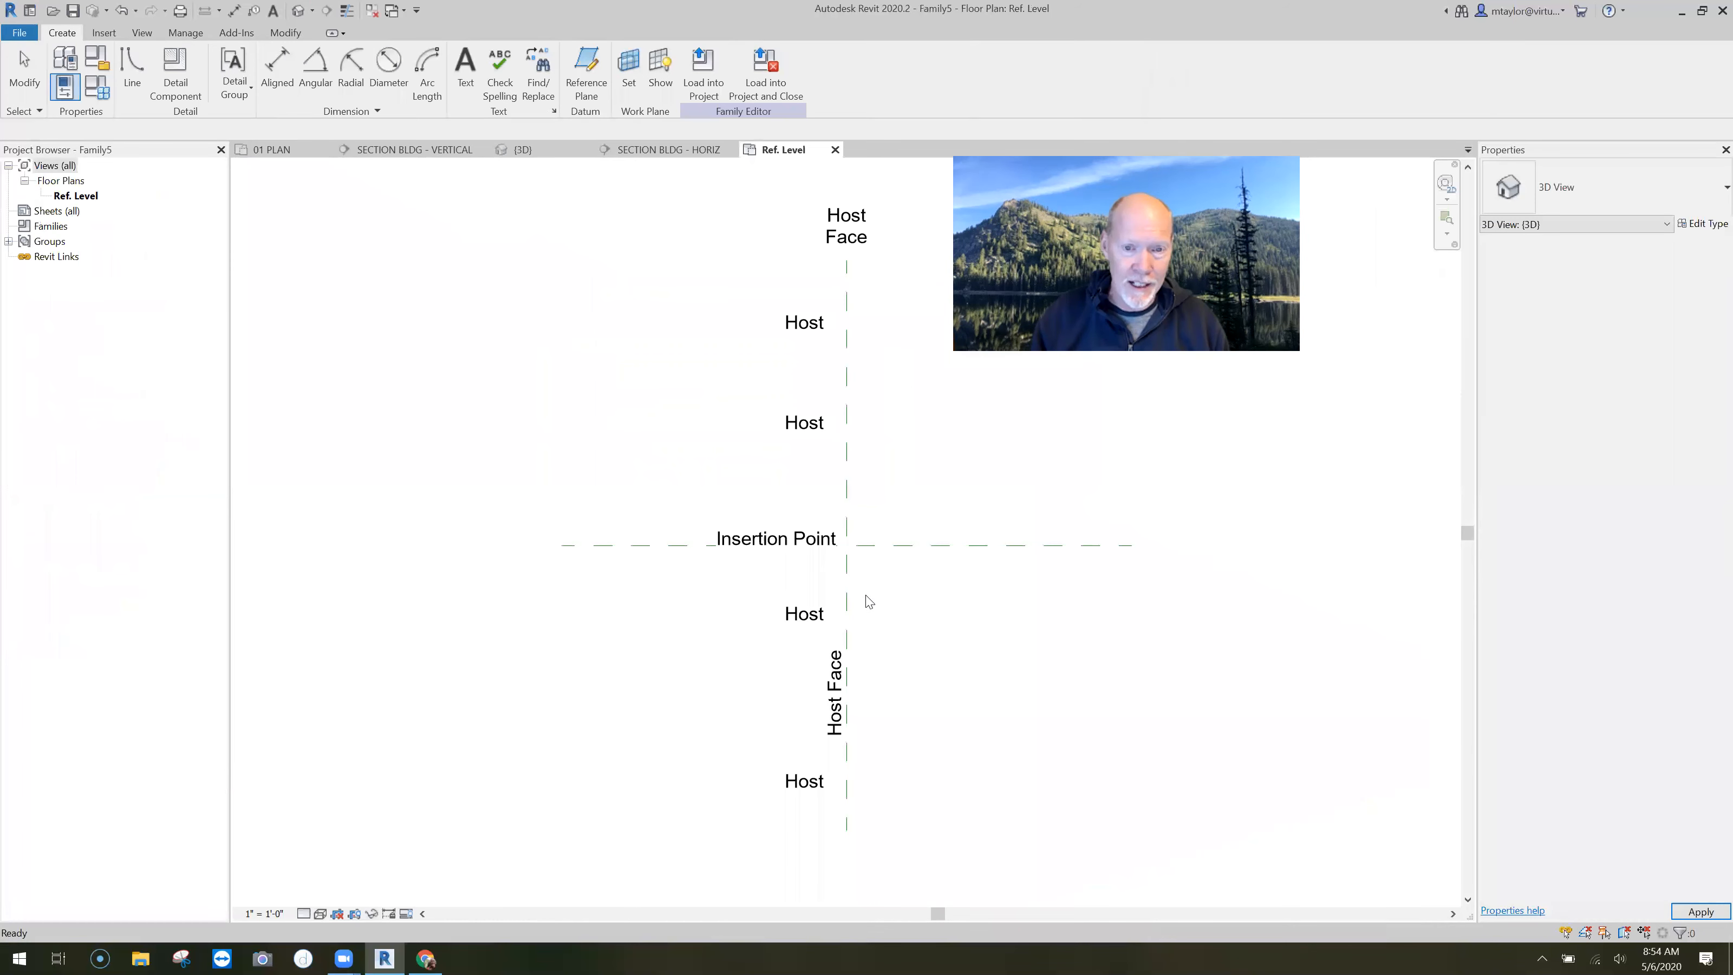
Step: Draw a 4' vertical profile line up the host face from the insertion point
middle_drag(893, 607, 753, 607)
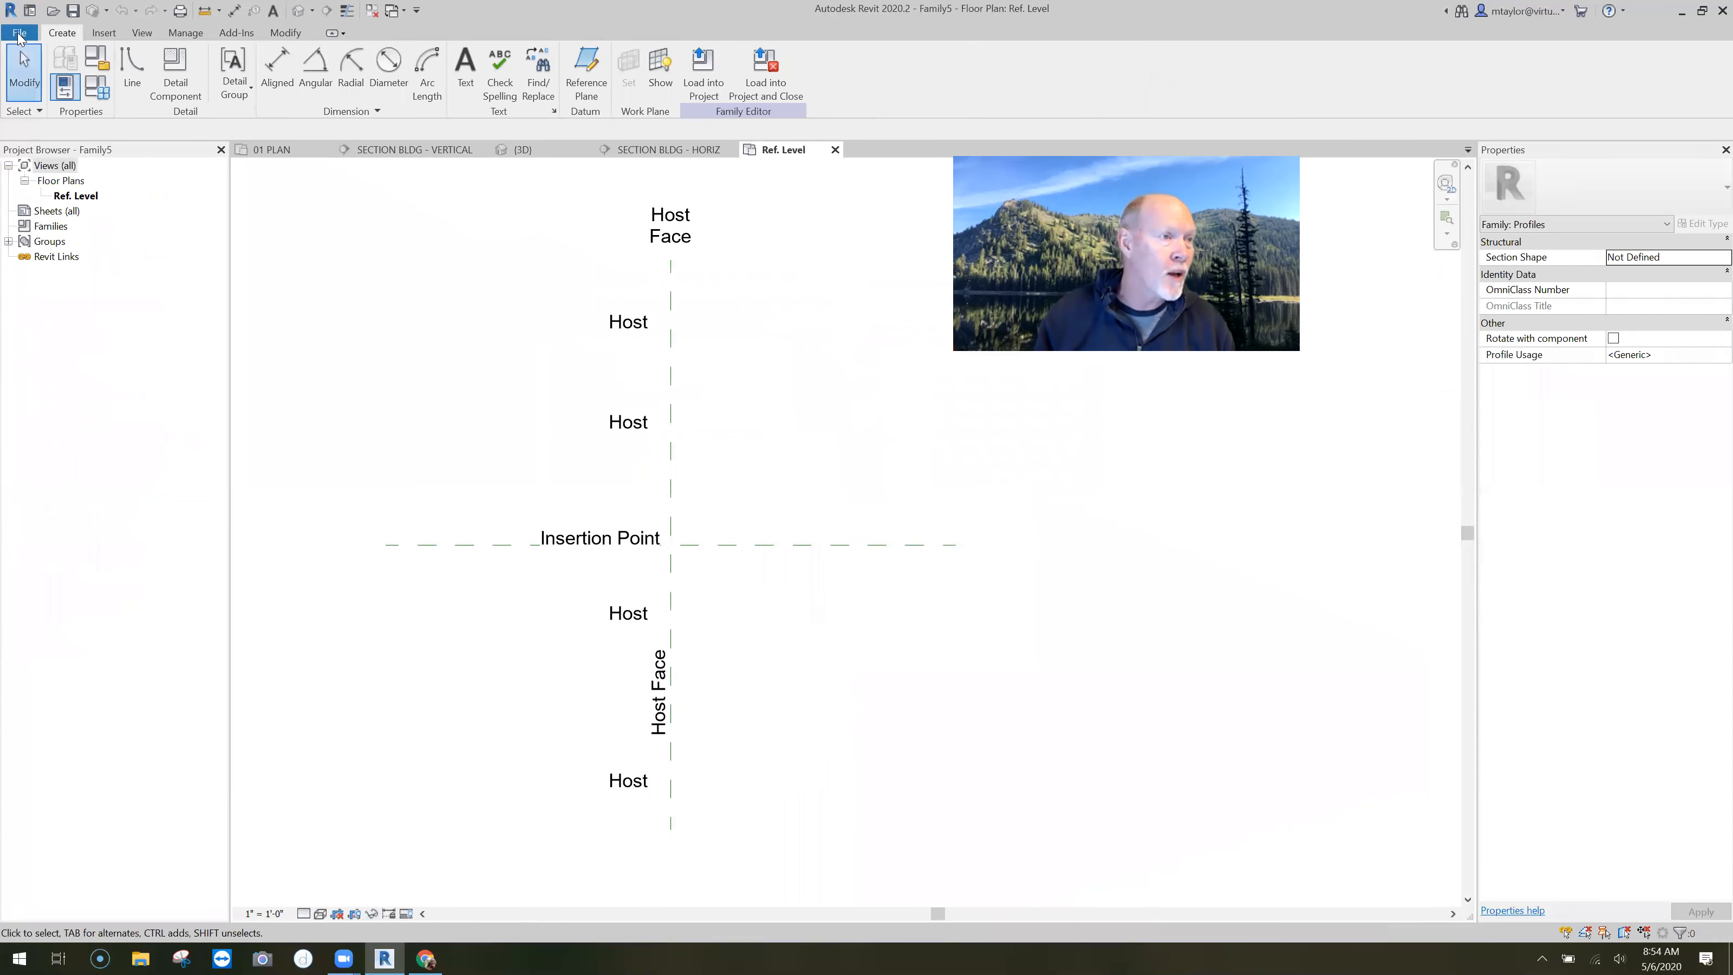
click(136, 68)
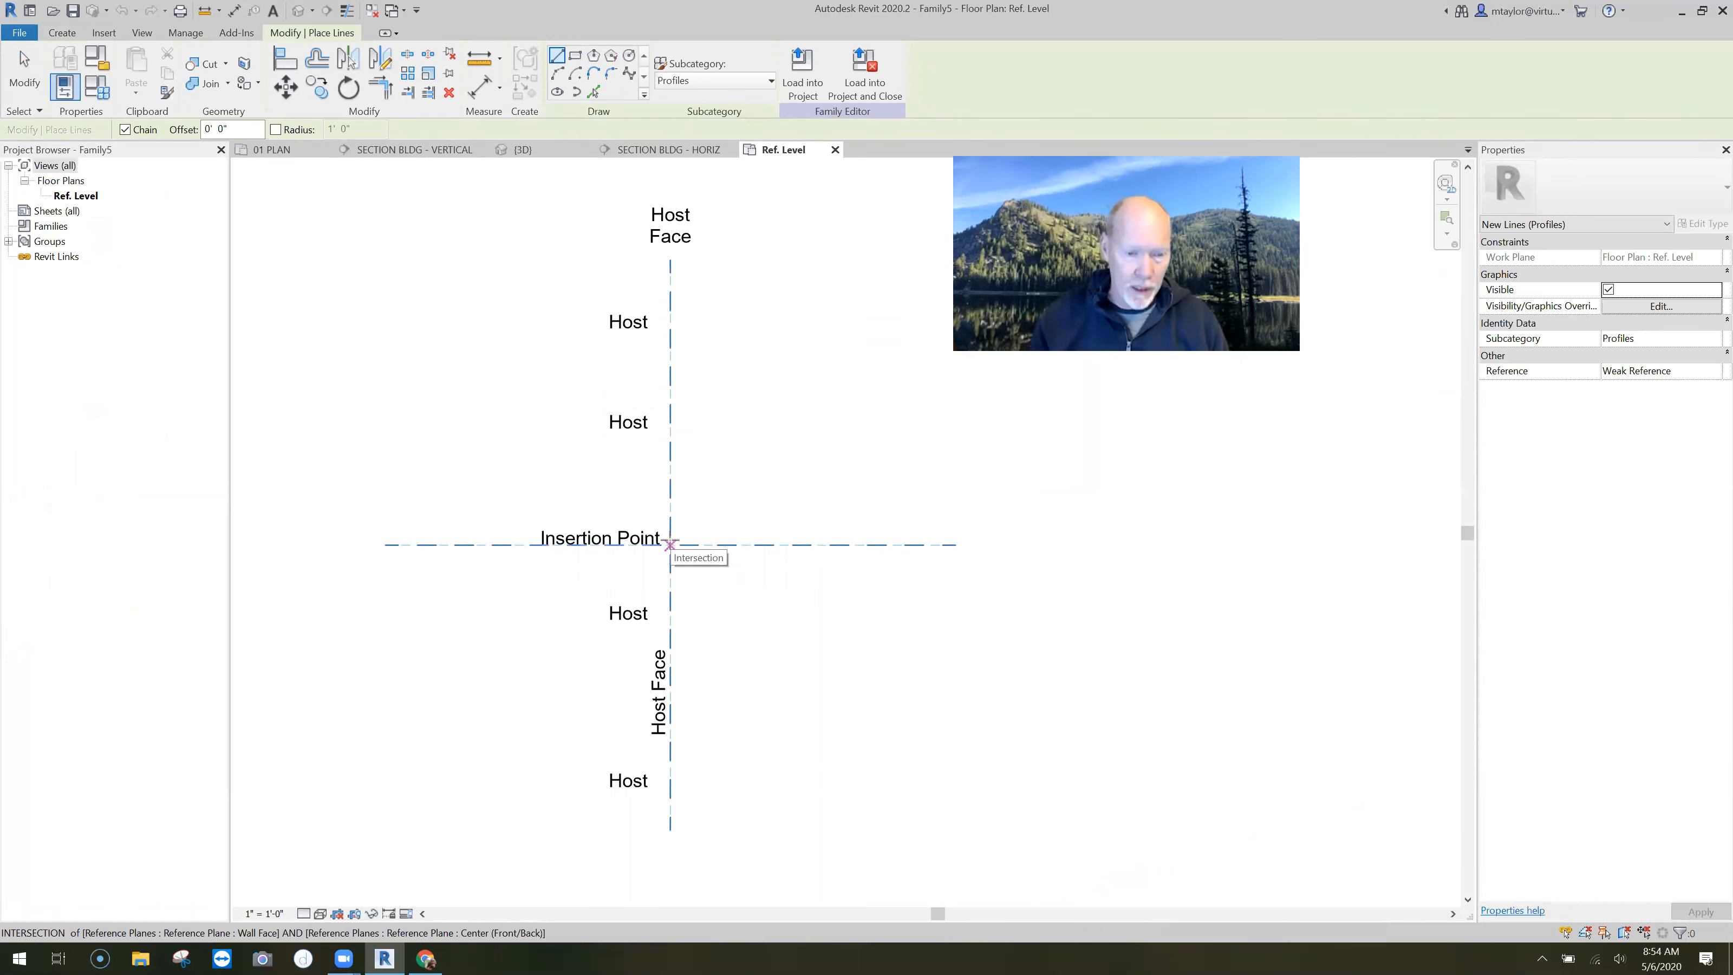
click(669, 544)
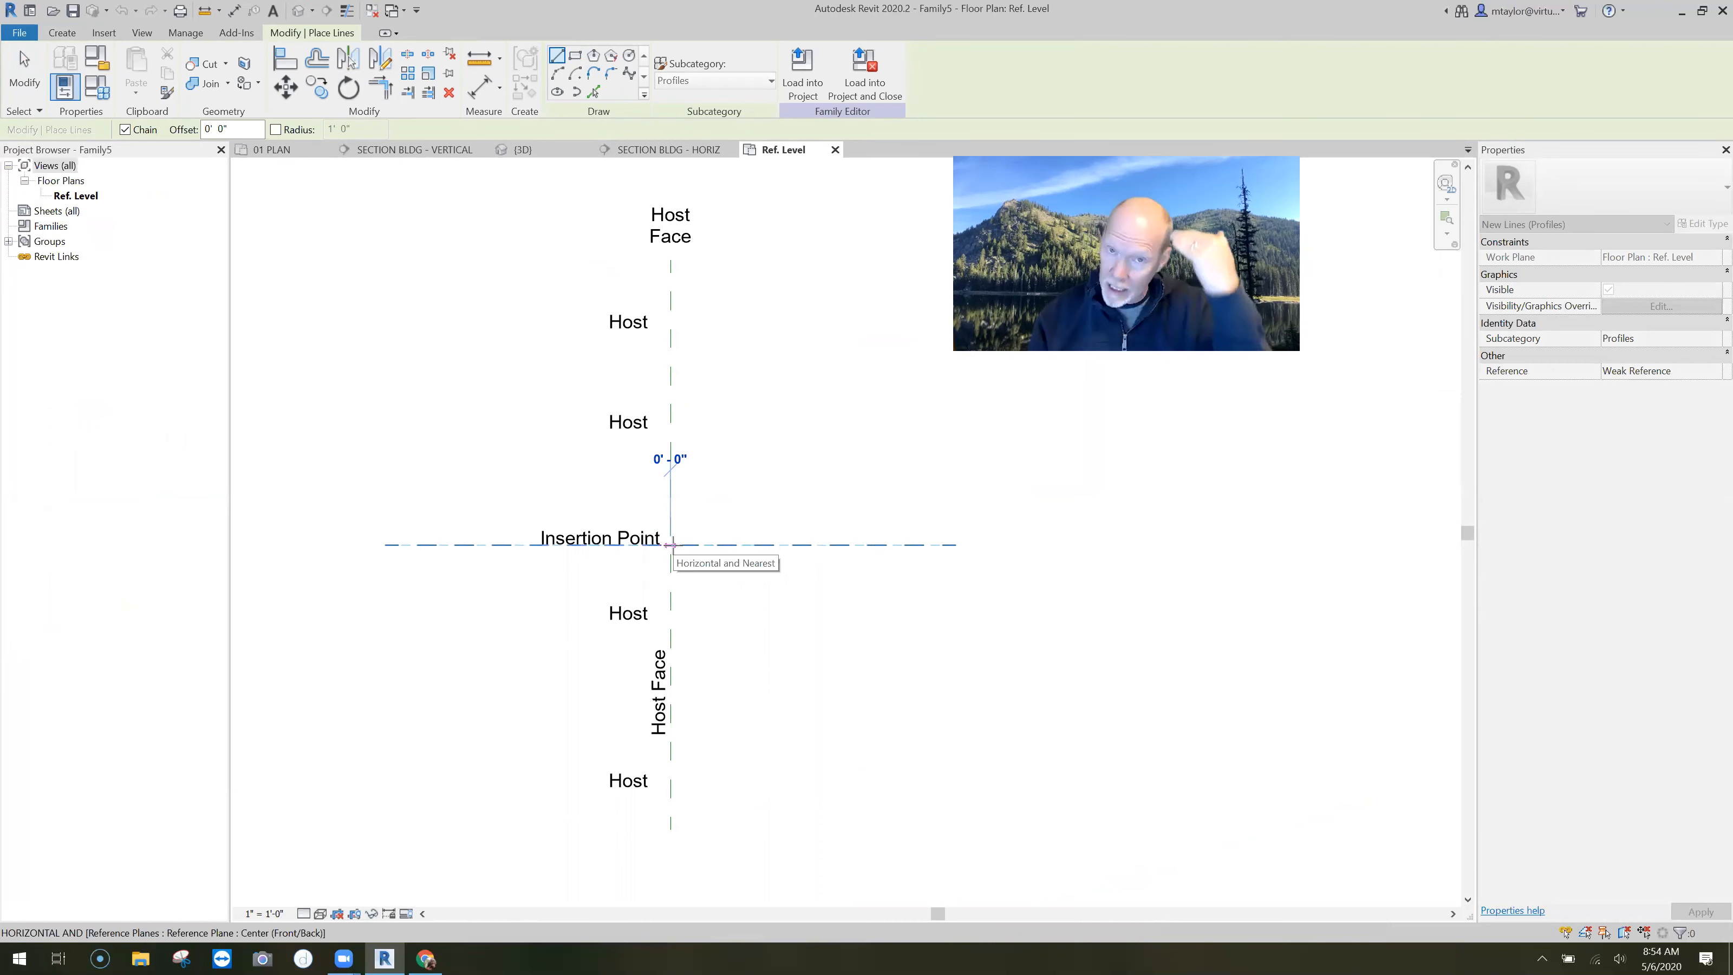
click(672, 543)
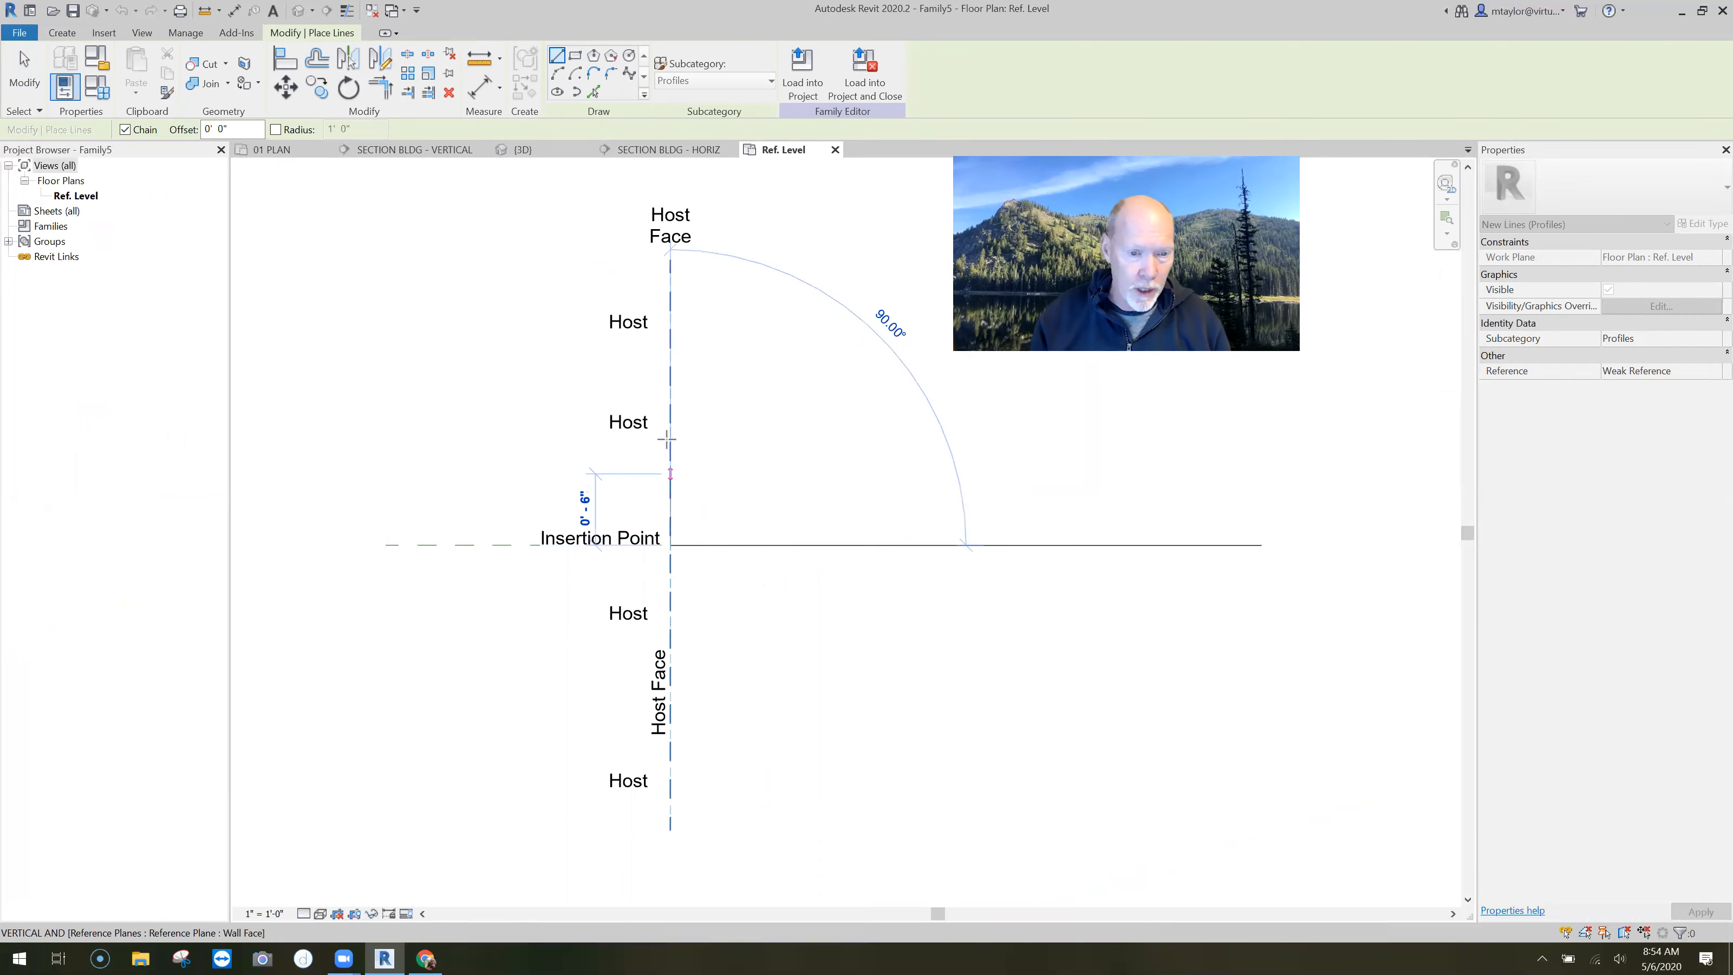
text(4)
key(Return)
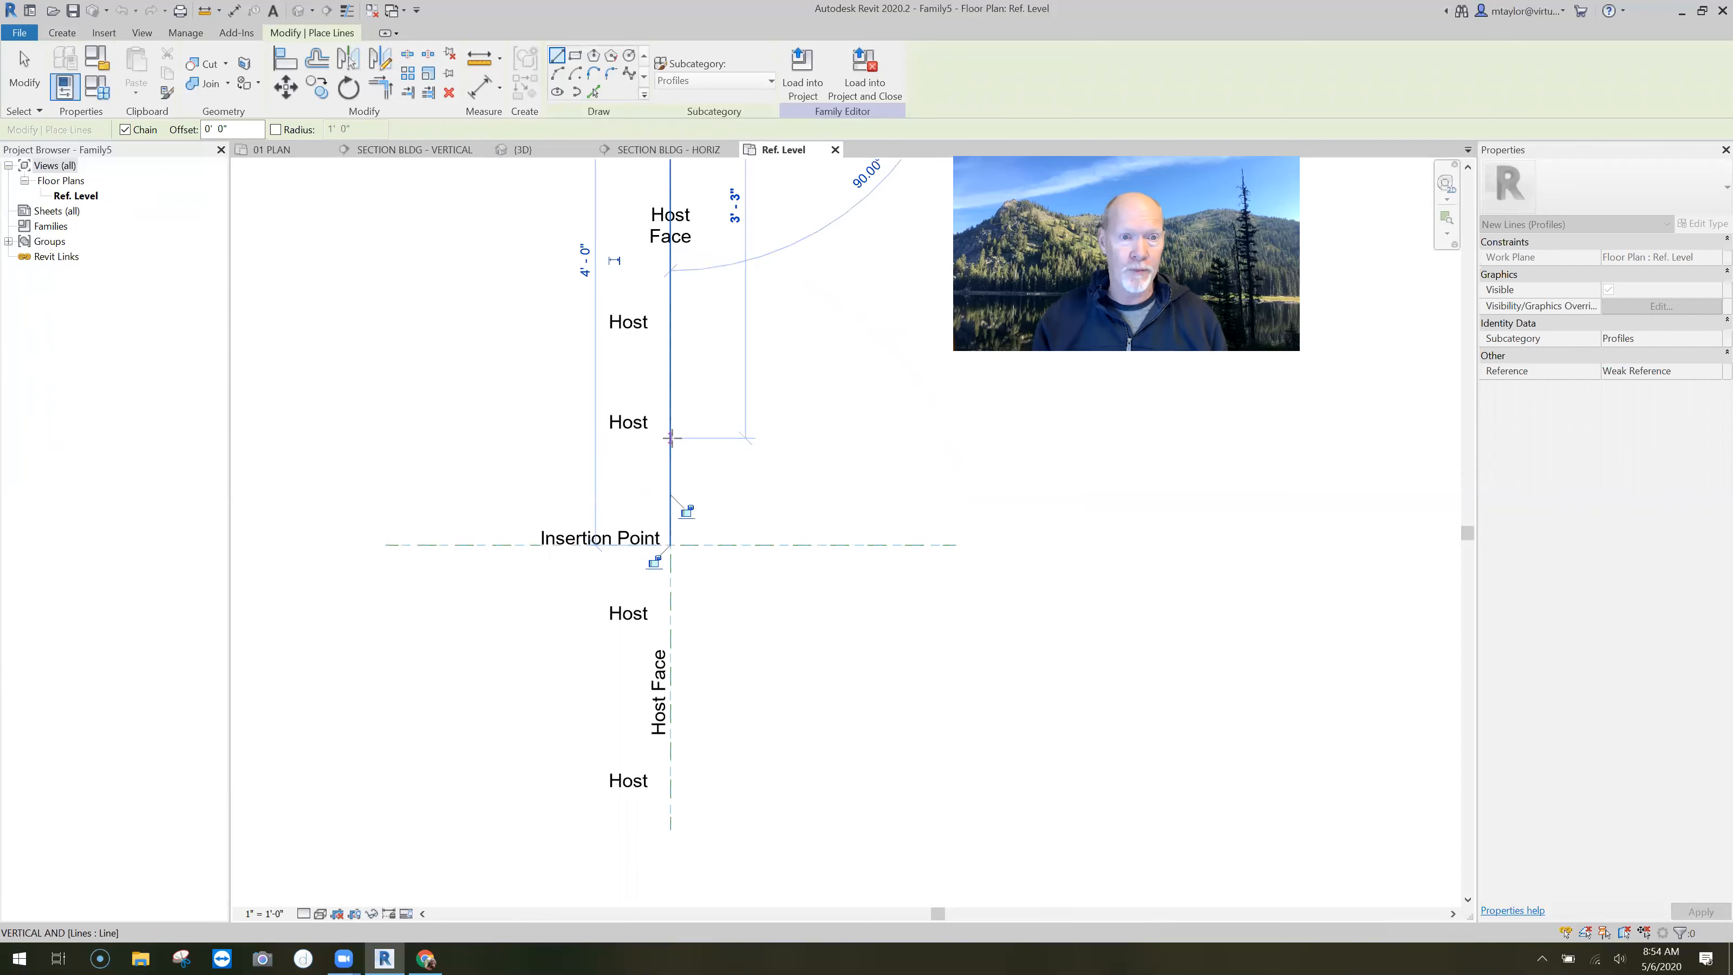
Step: Draw a sloped top edge about 6 1/4" long and the outer edge stepping inward below it, with a second drop of about 2 3/4"
scroll(709, 410, down, 2)
scroll(699, 347, up, 6)
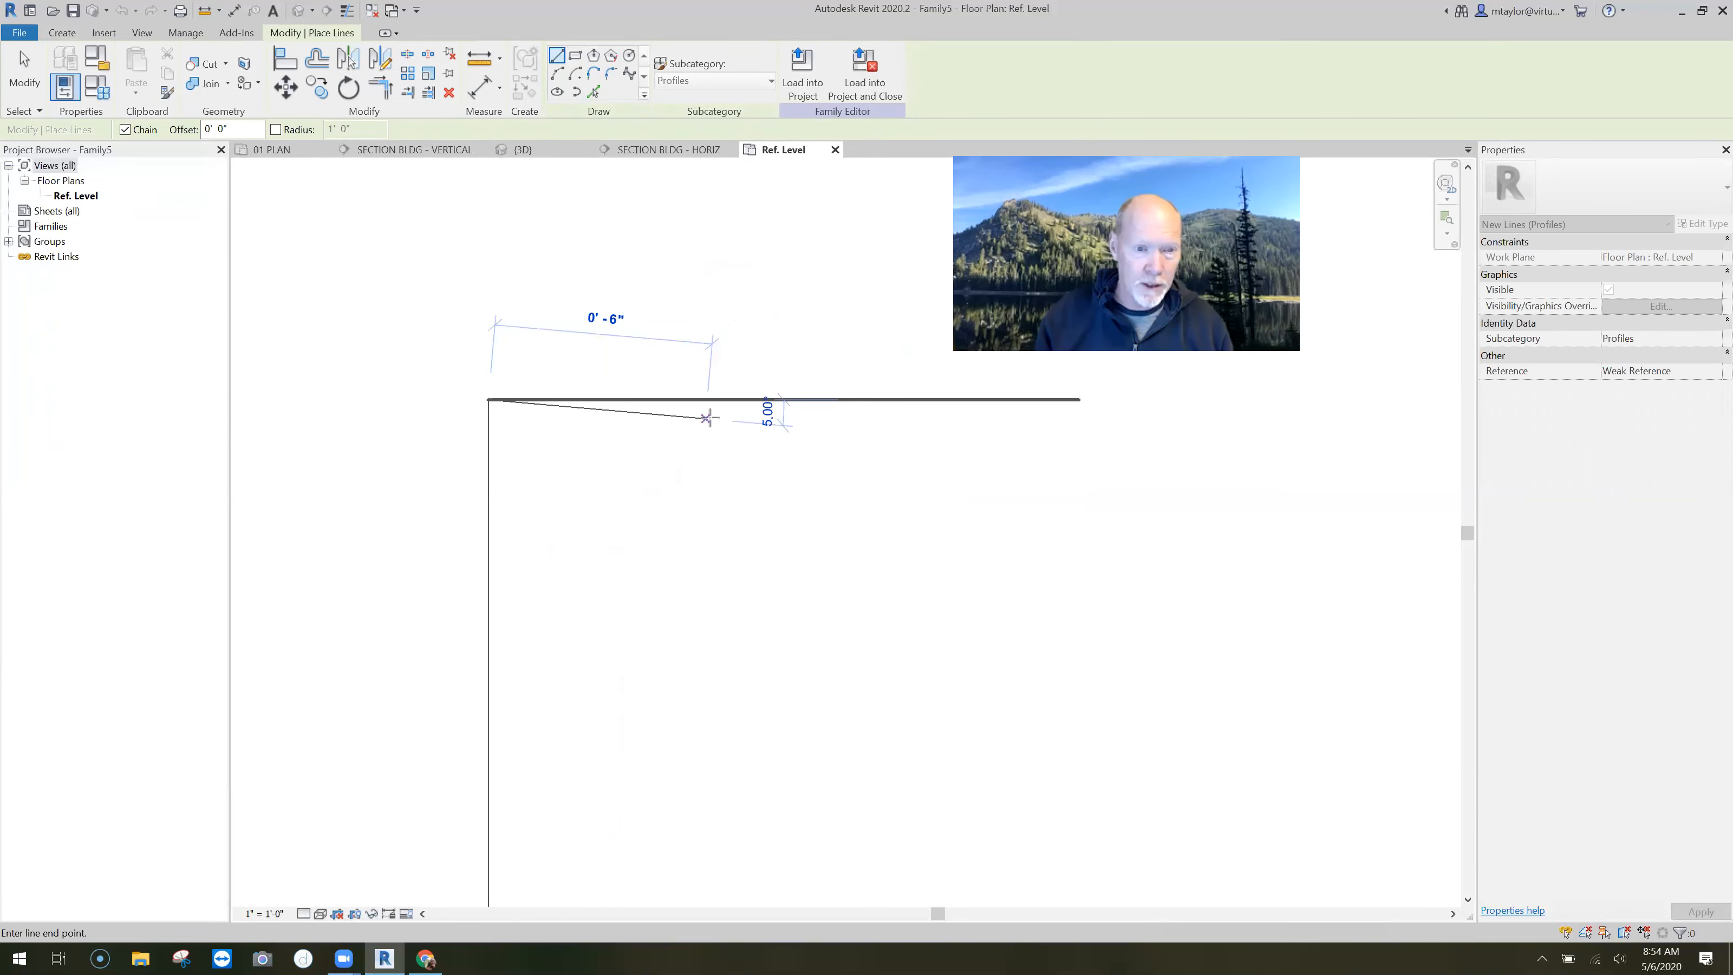
click(712, 418)
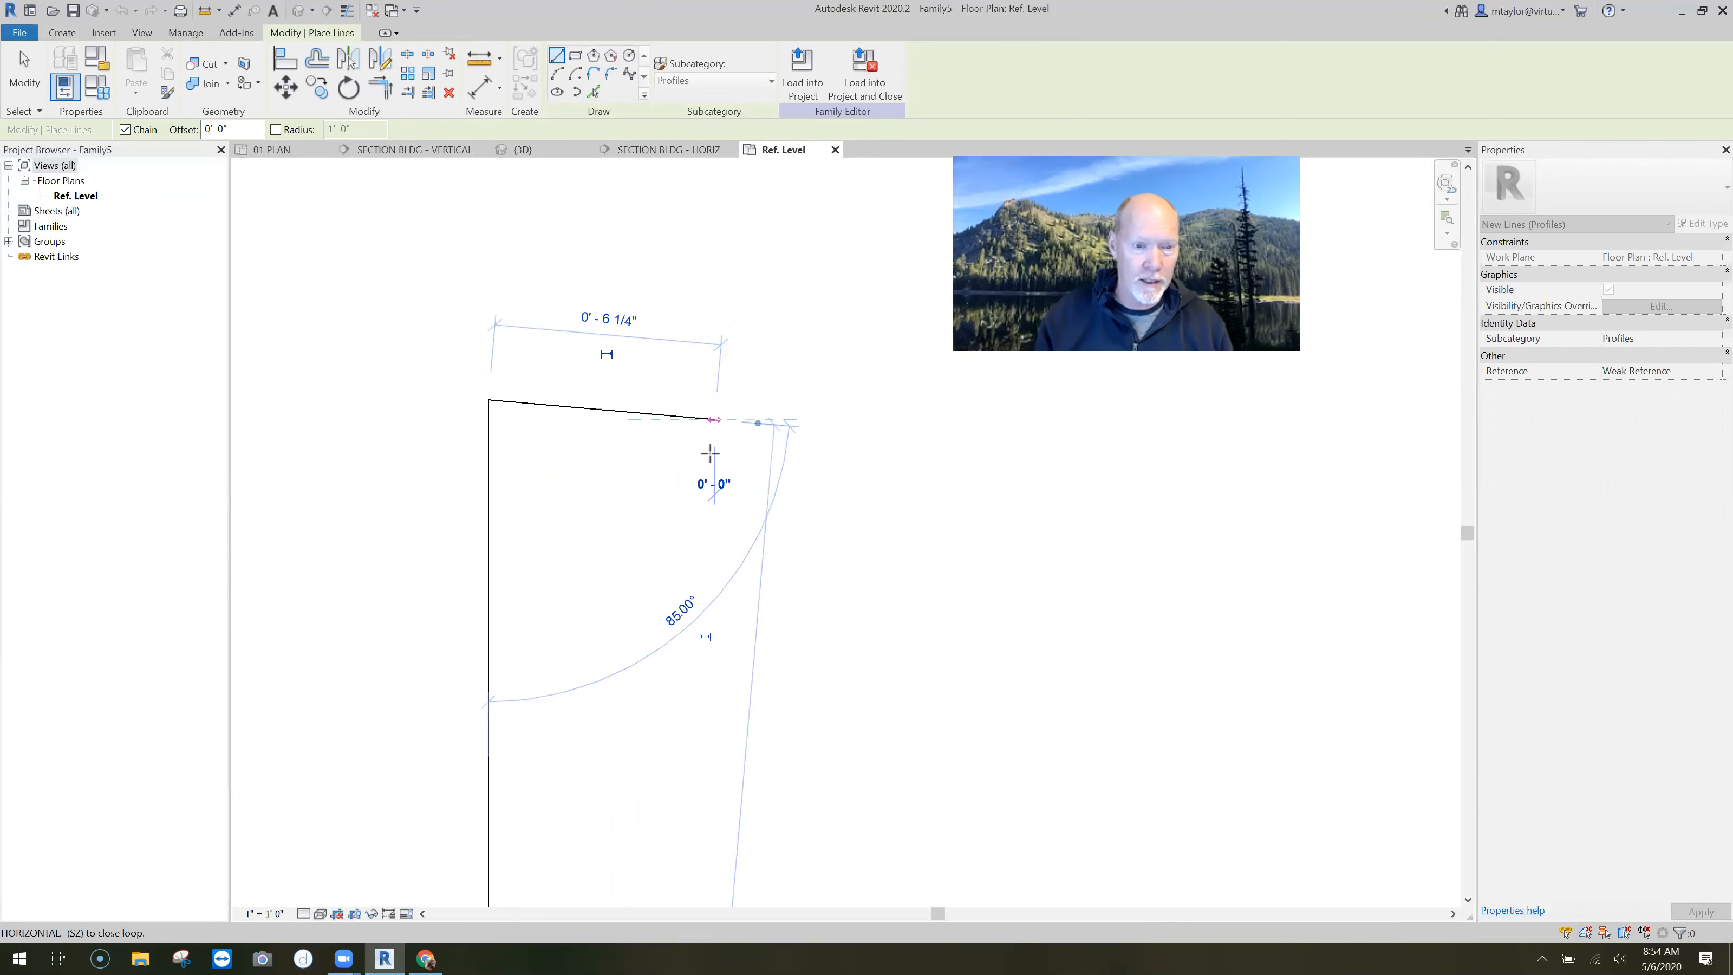
click(708, 502)
click(696, 503)
click(696, 601)
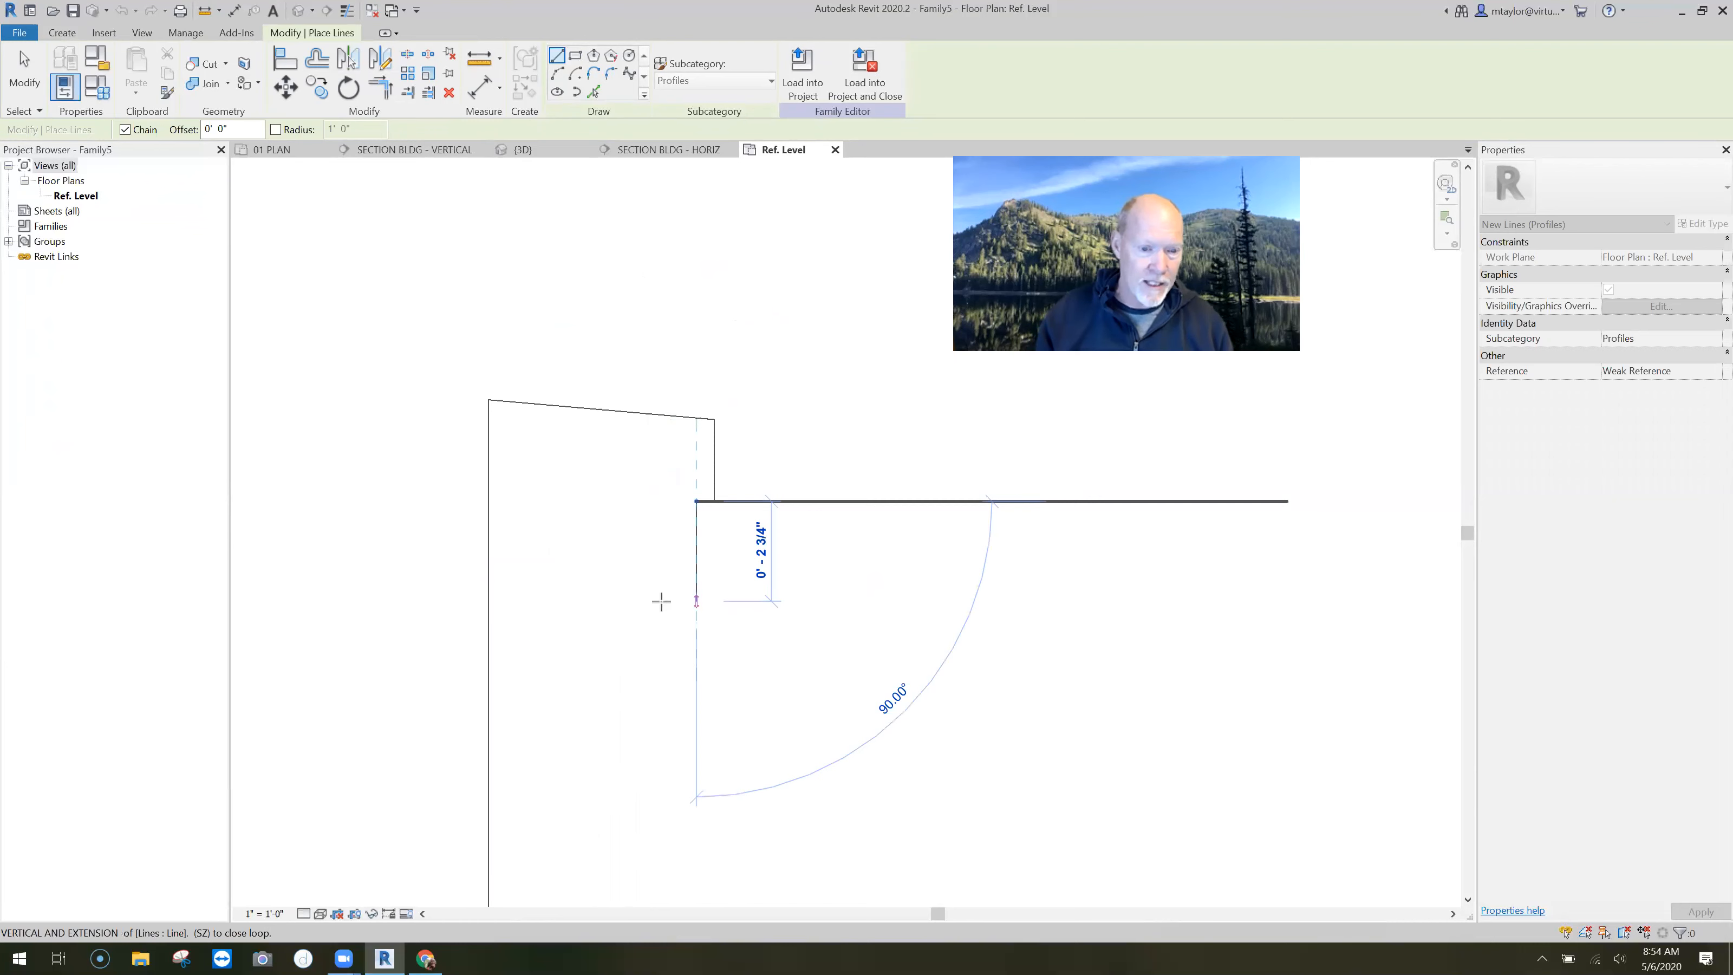
click(625, 660)
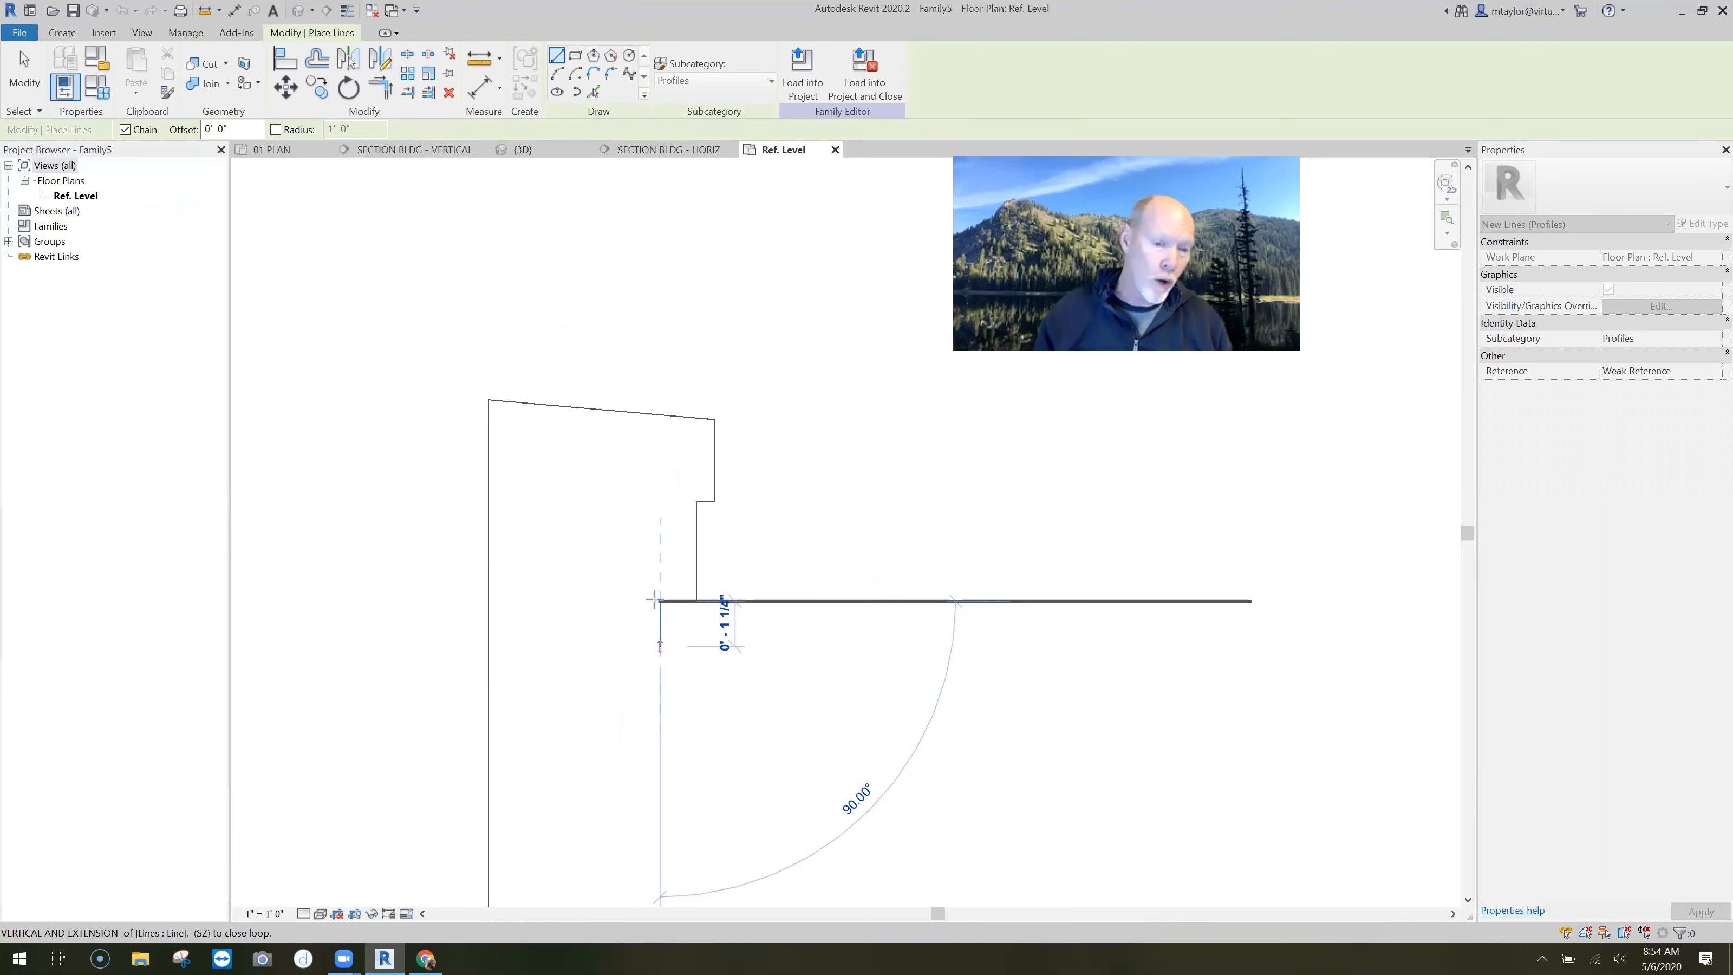
Step: Continue the outer face straight down to the insertion point level and close the profile loop back at the host face
scroll(658, 600, down, 2)
middle_drag(671, 756, 674, 444)
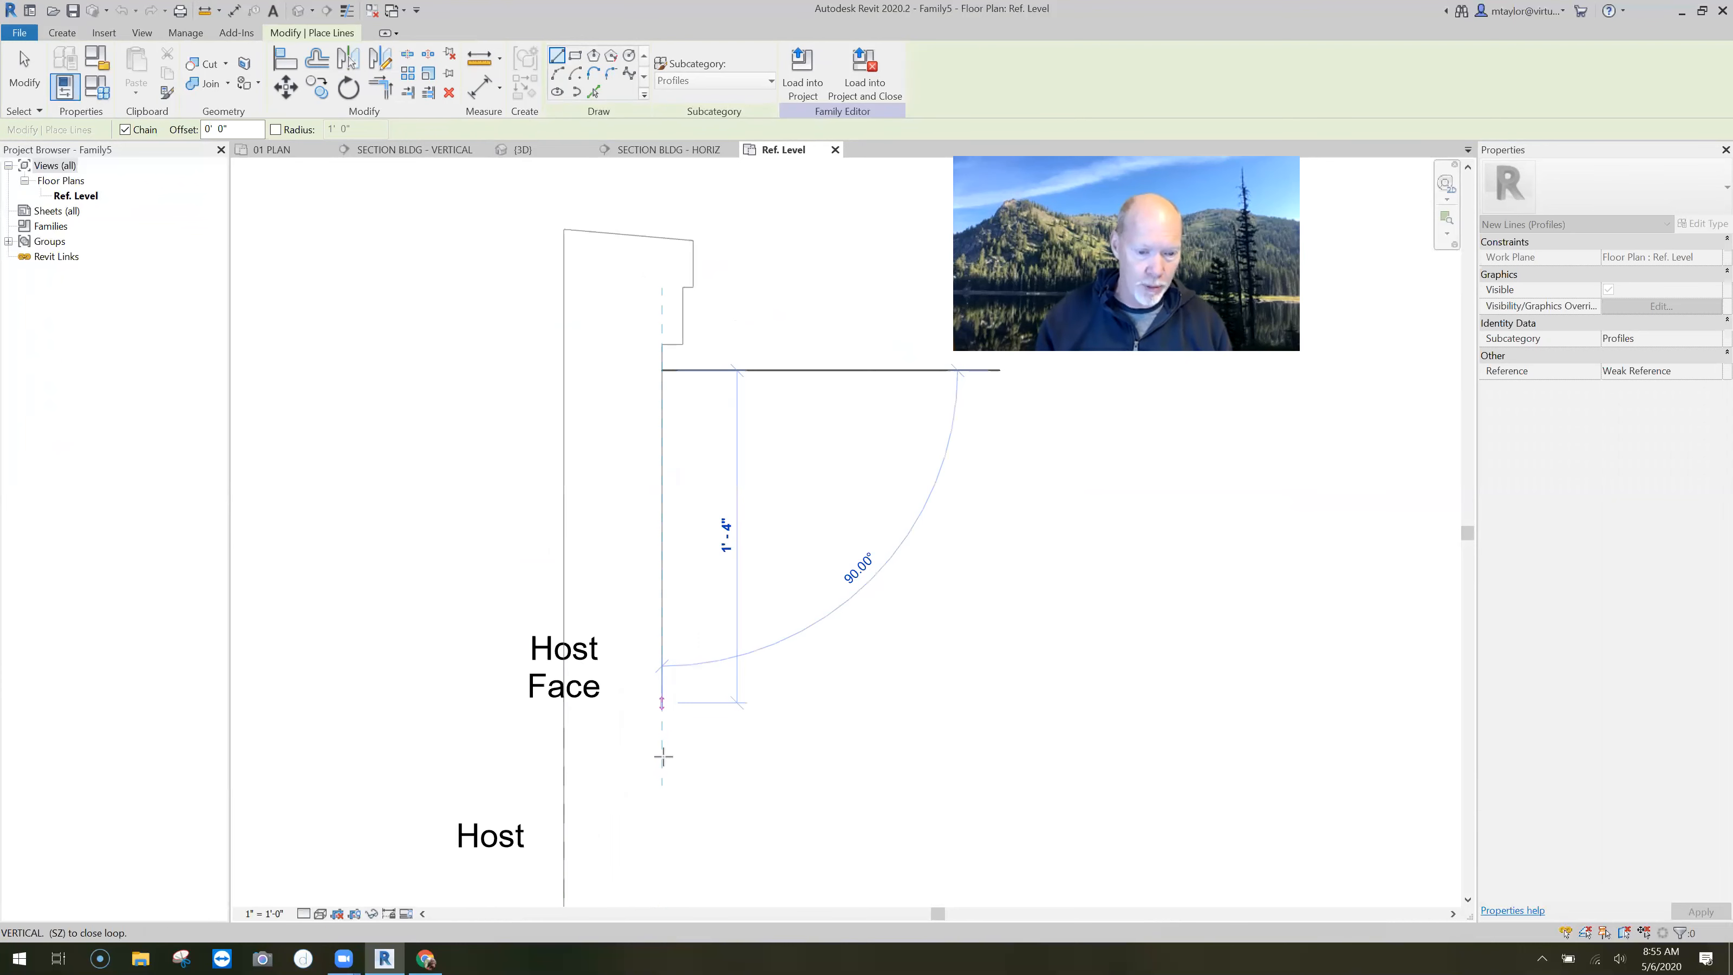
middle_drag(662, 755, 663, 611)
middle_drag(665, 815, 667, 632)
scroll(659, 692, down, 2)
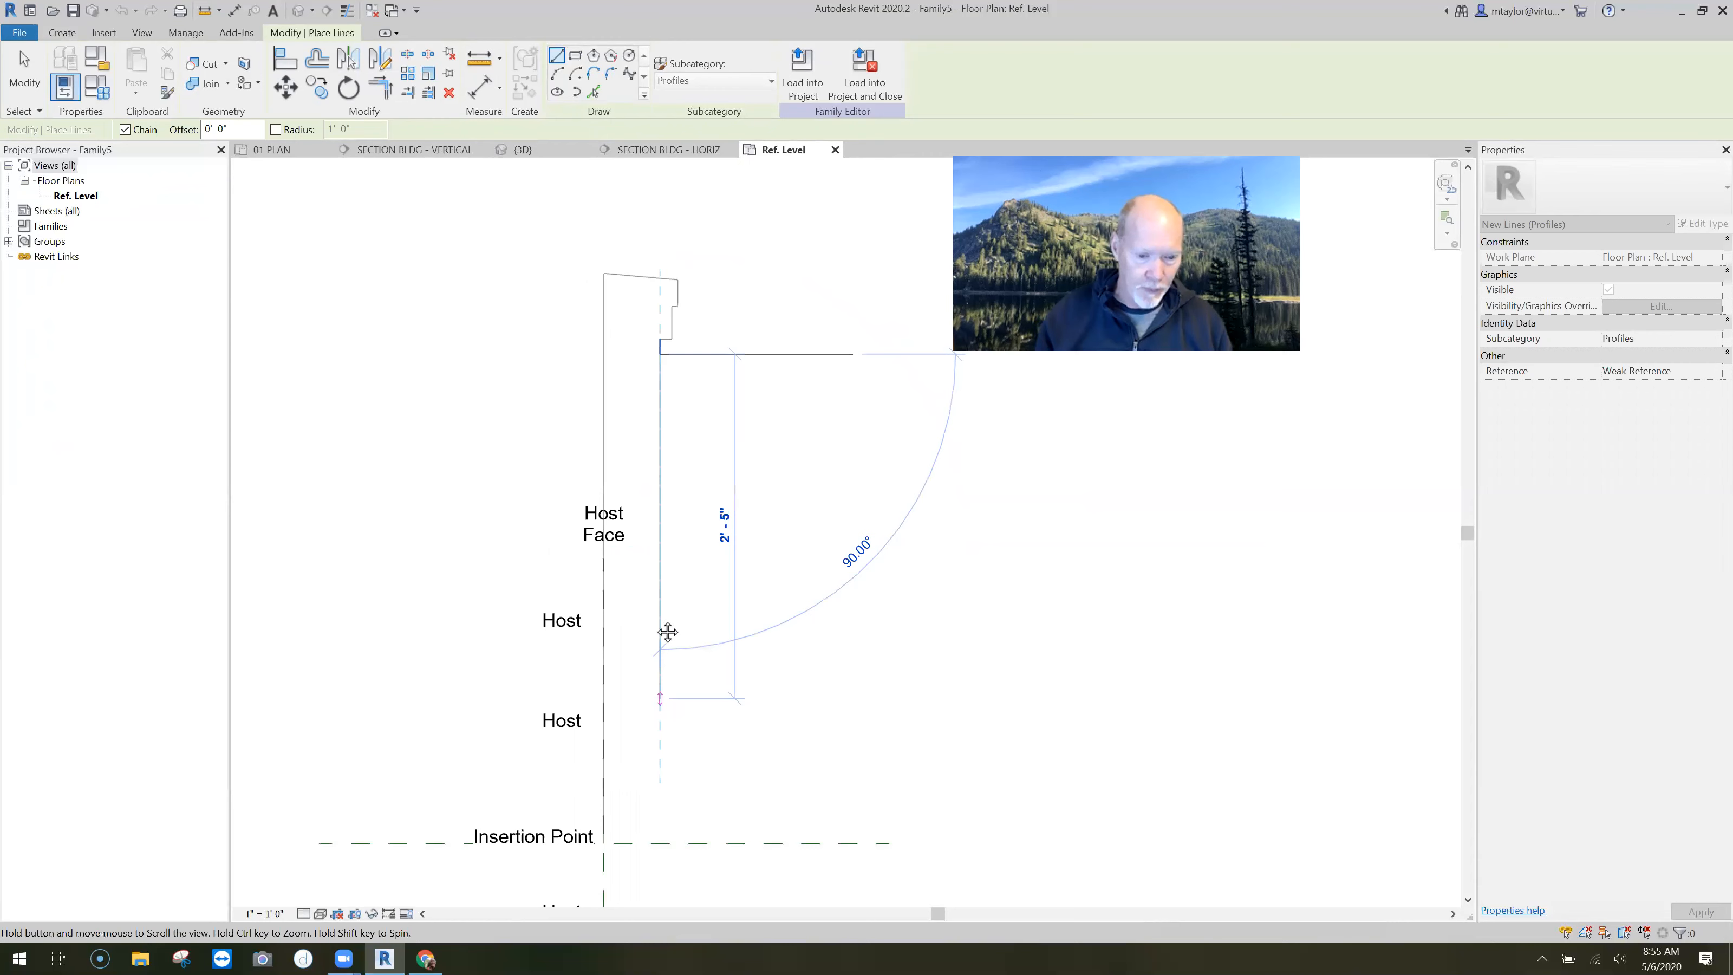
middle_drag(645, 781, 639, 702)
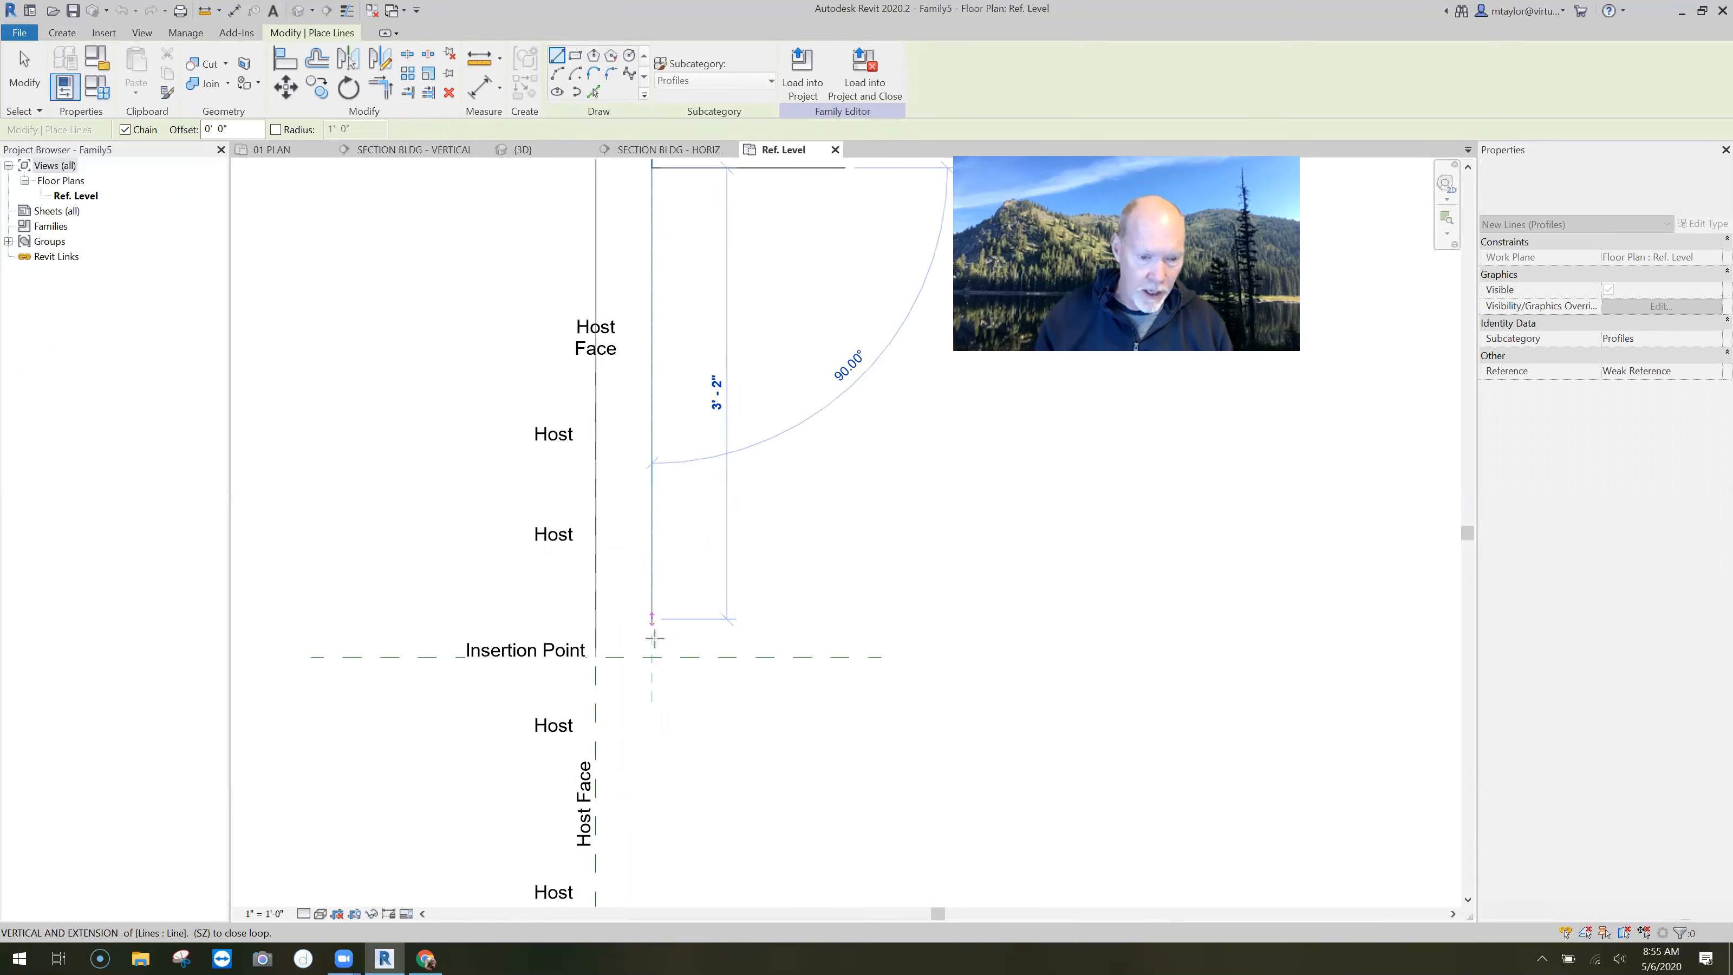
click(705, 558)
scroll(662, 689, down, 1)
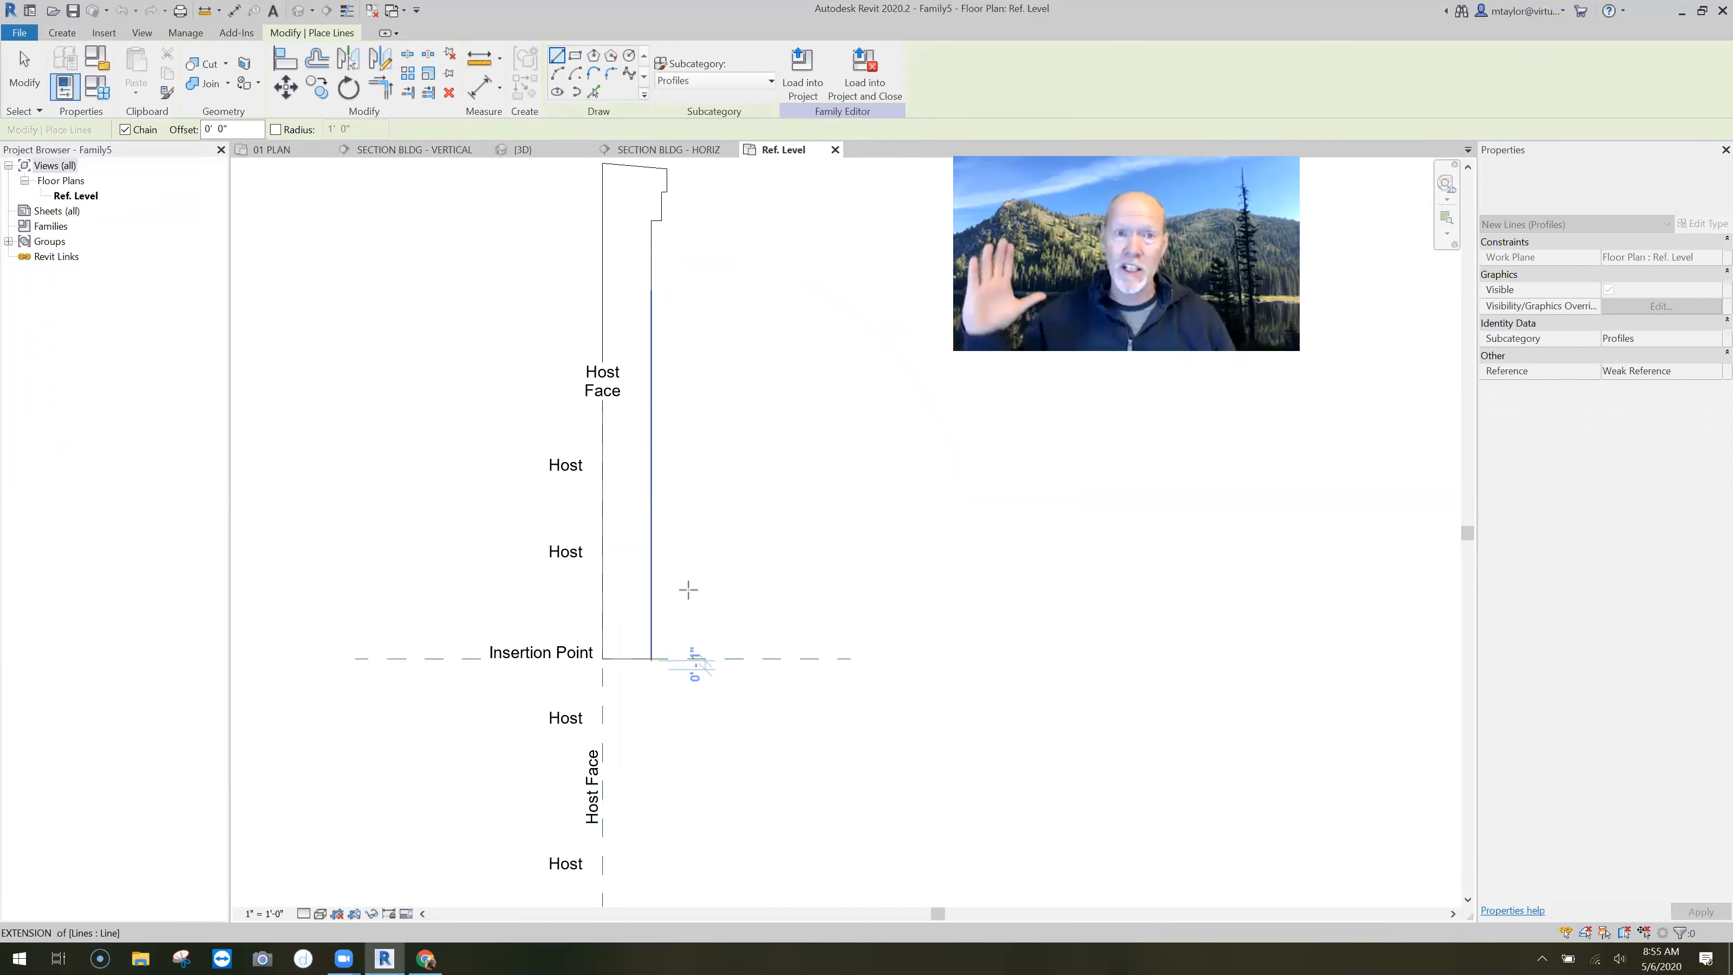
Step: Draw a horizontal line from the profile's upper inner corner toward the host side, entering 3 as its length
scroll(684, 589, down, 2)
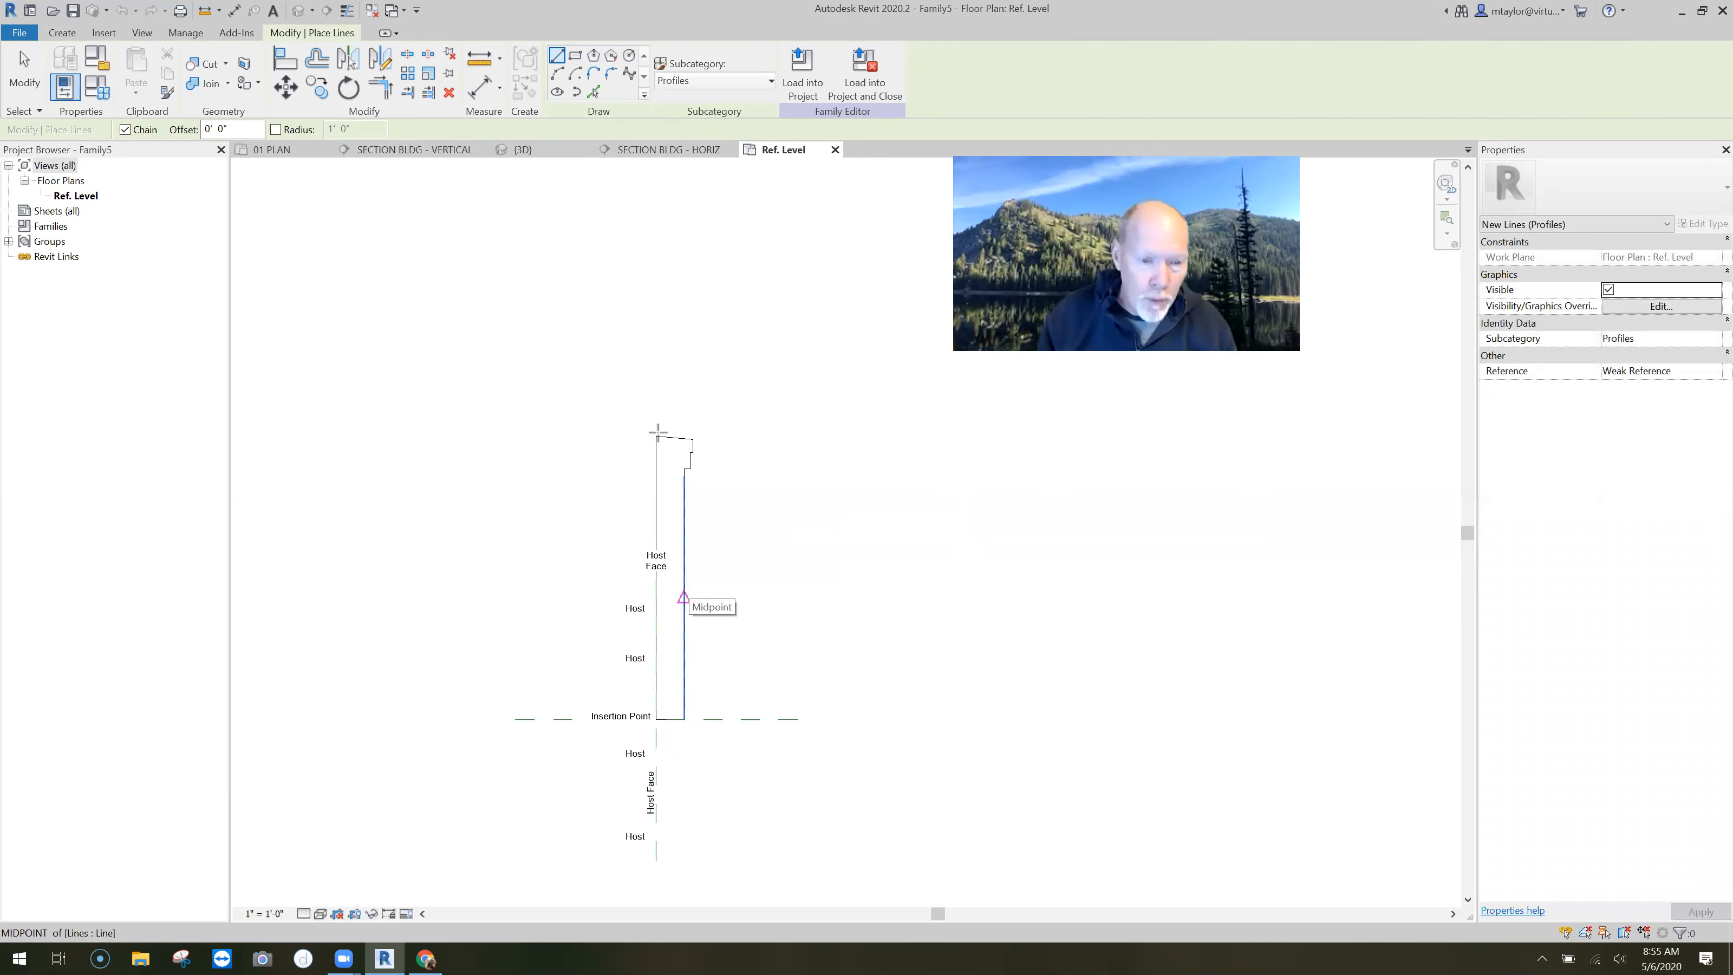
click(604, 435)
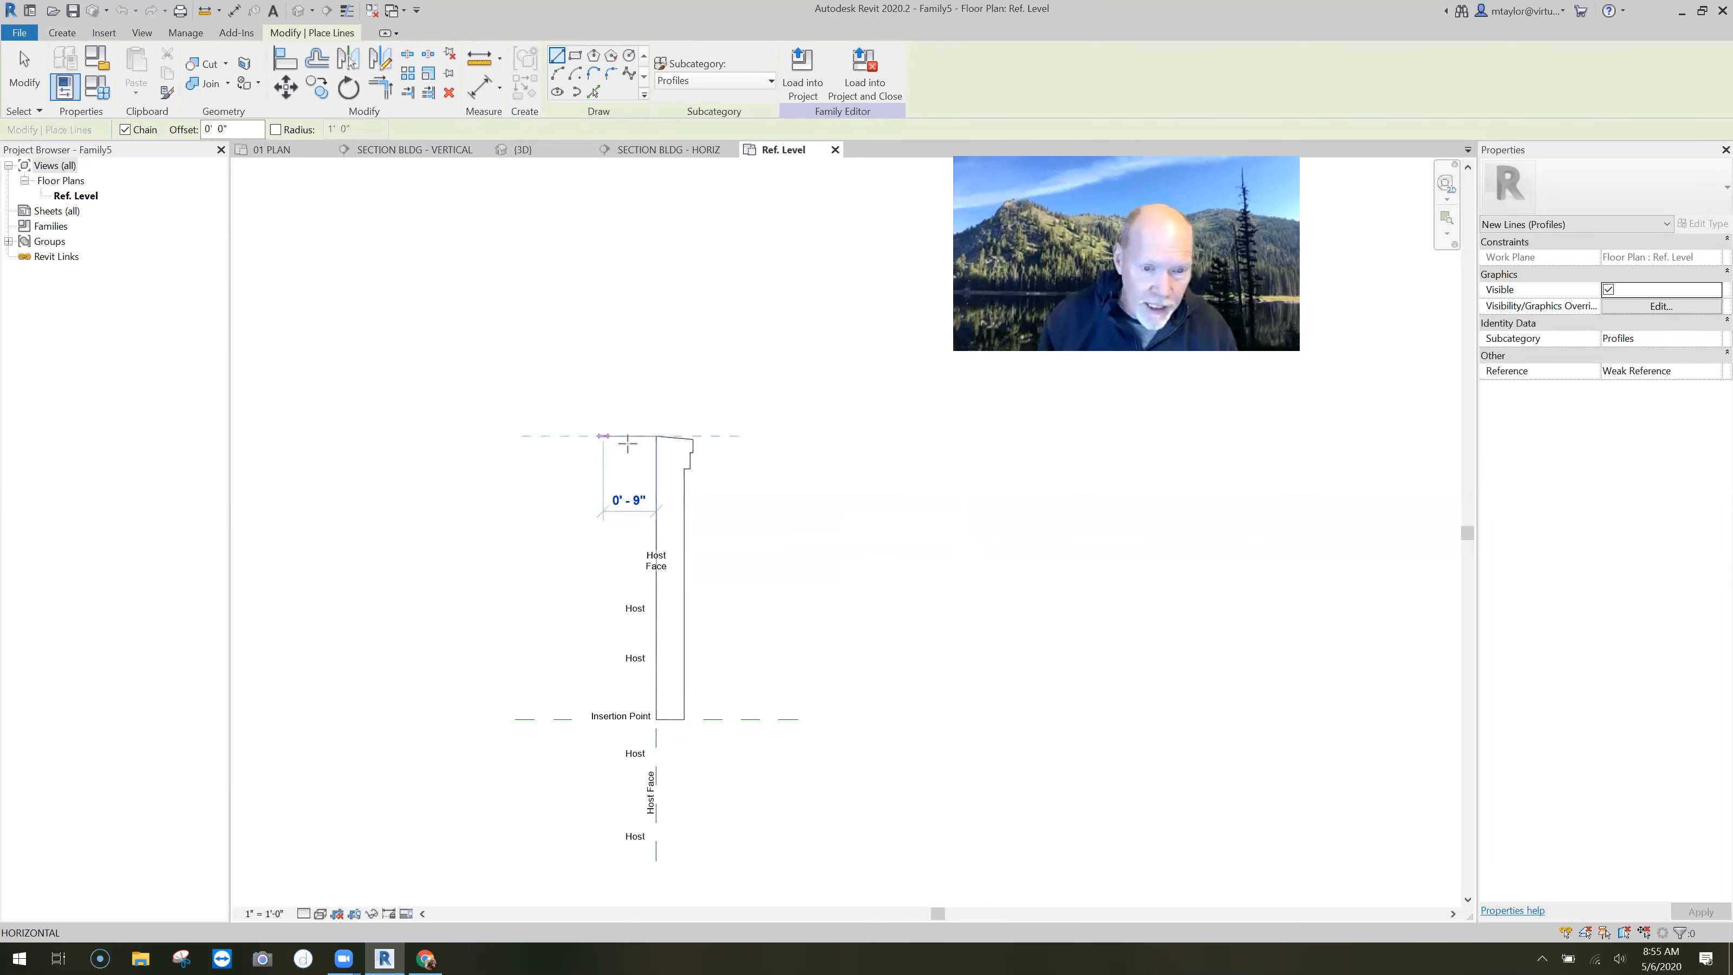
scroll(549, 341, up, 2)
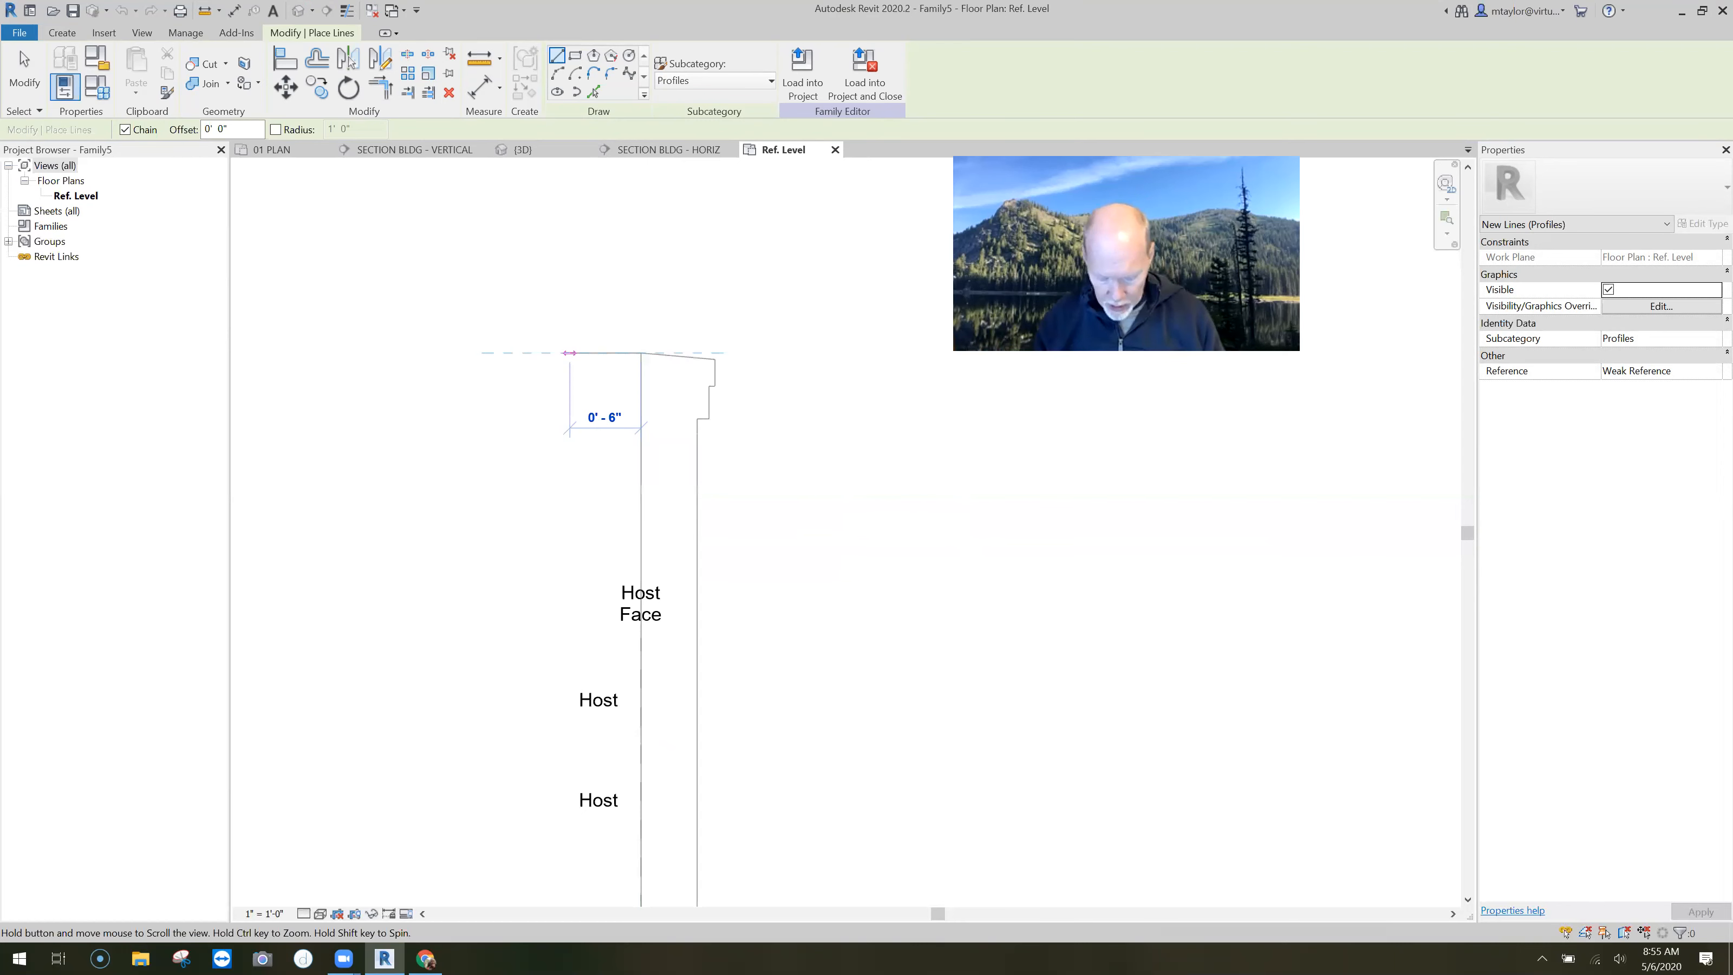
text(3)
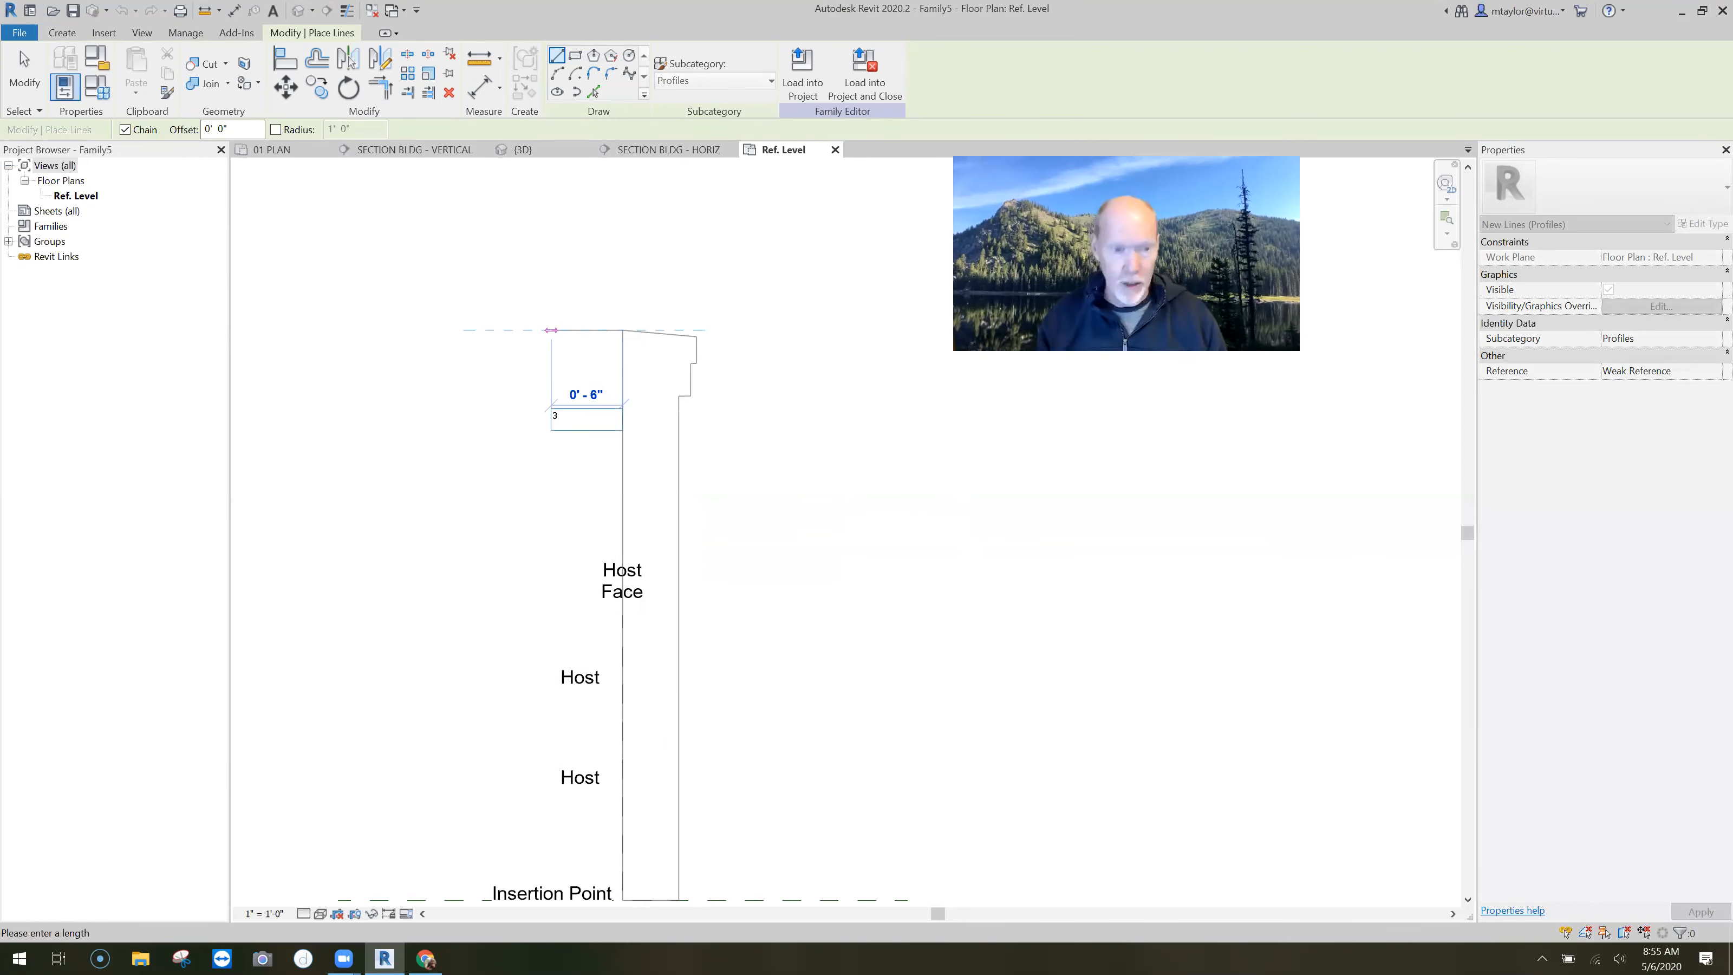
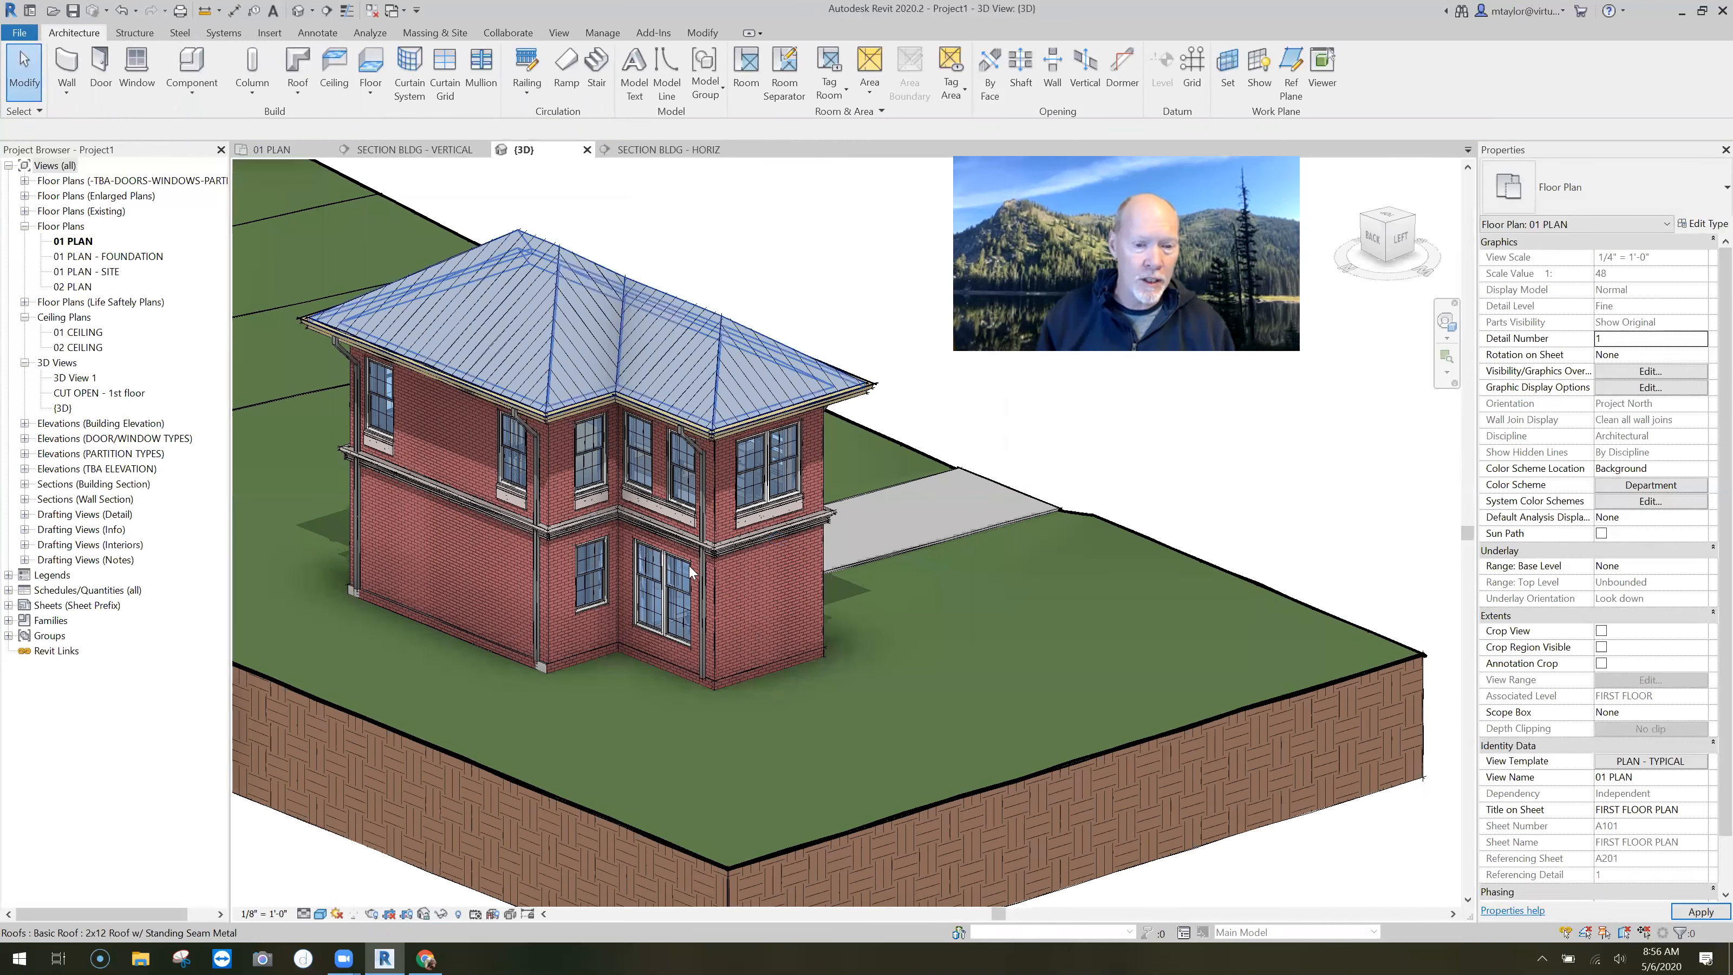
Step: Start a horizontal wall sweep and duplicate its Cornice type as "stone base"
scroll(753, 597, up, 1)
scroll(753, 596, up, 1)
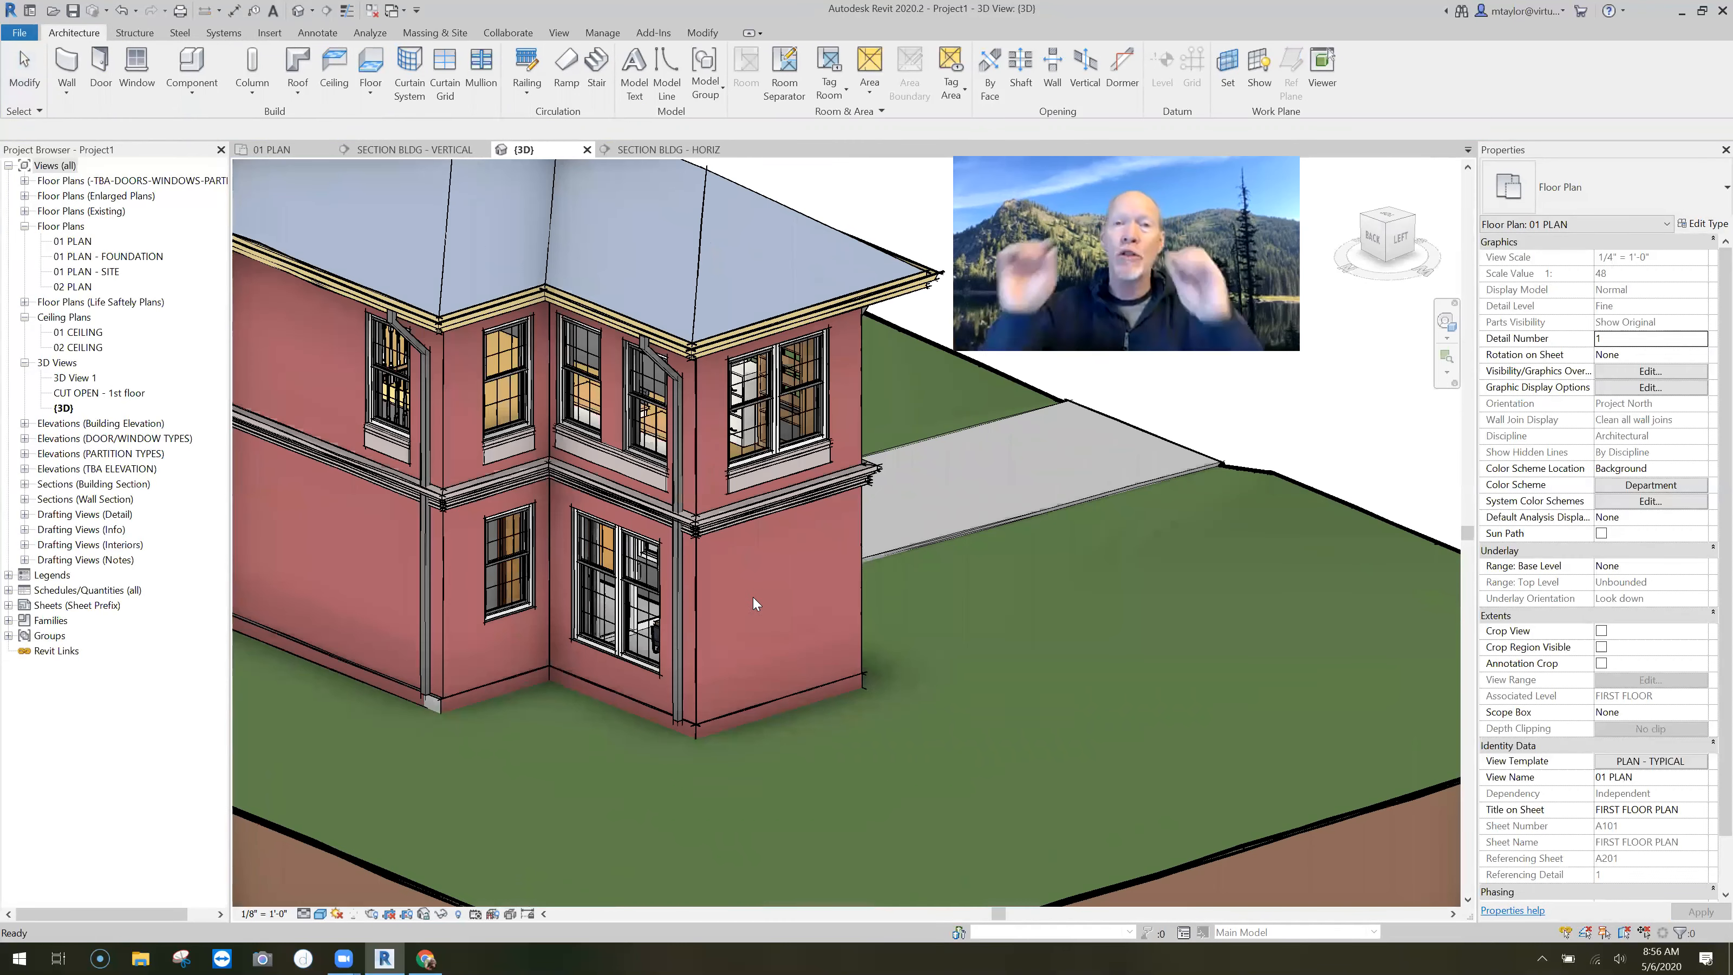
scroll(752, 596, up, 1)
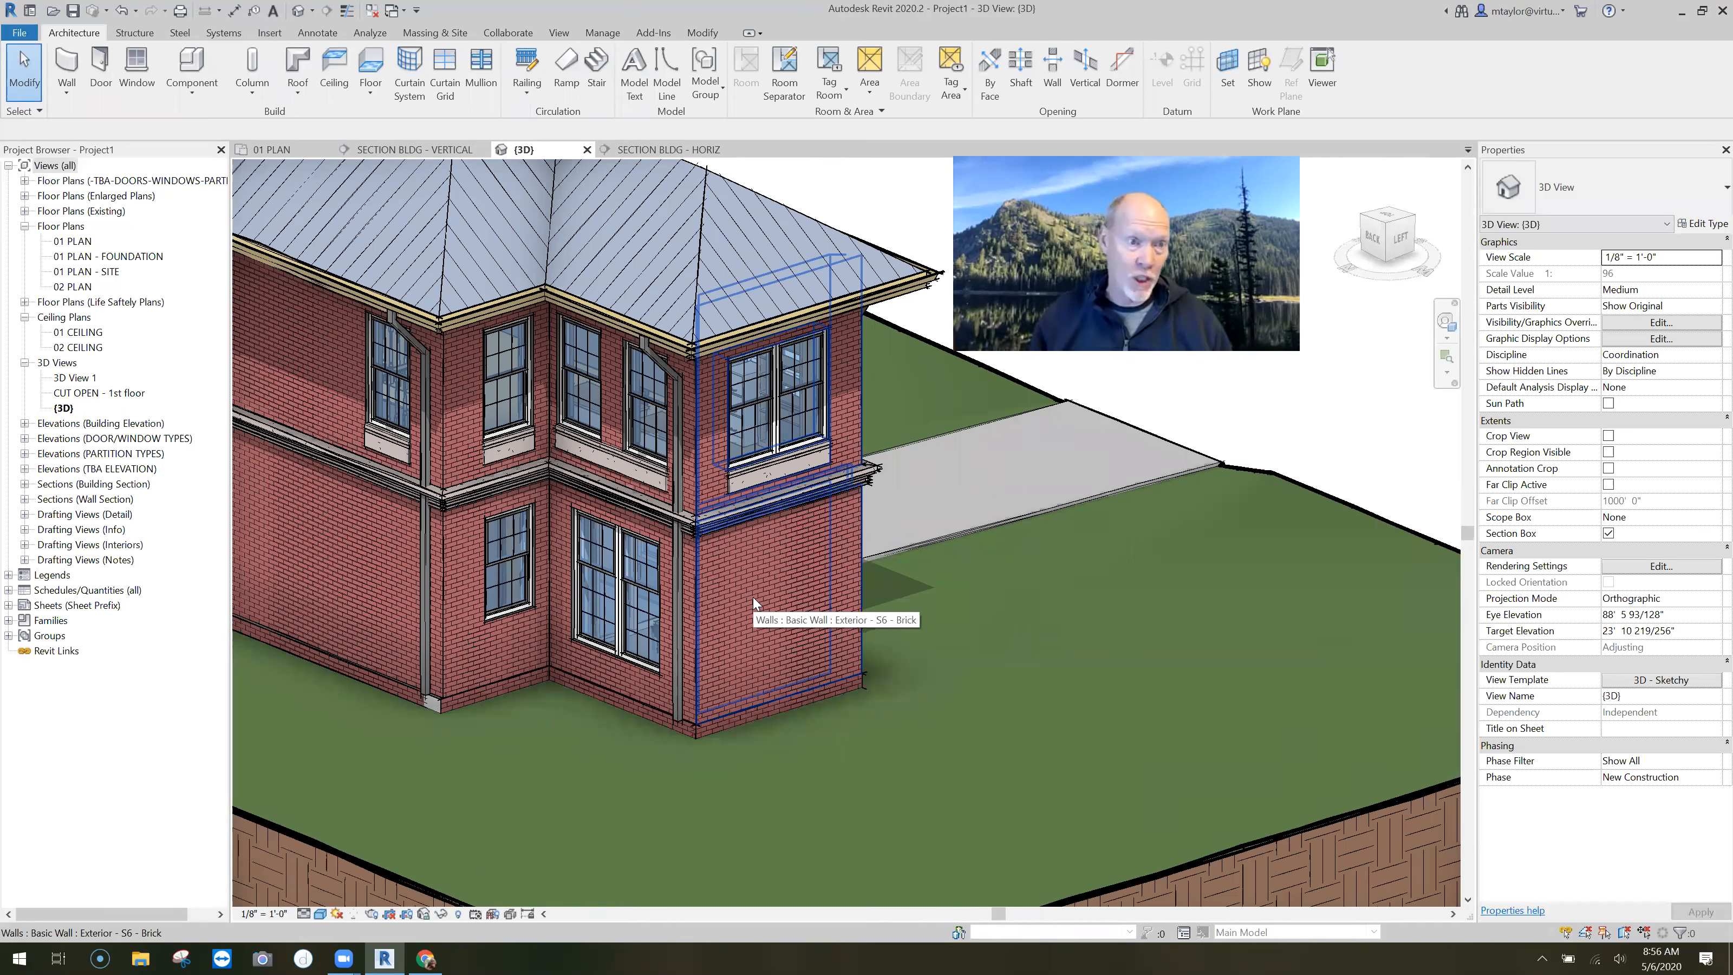
click(73, 91)
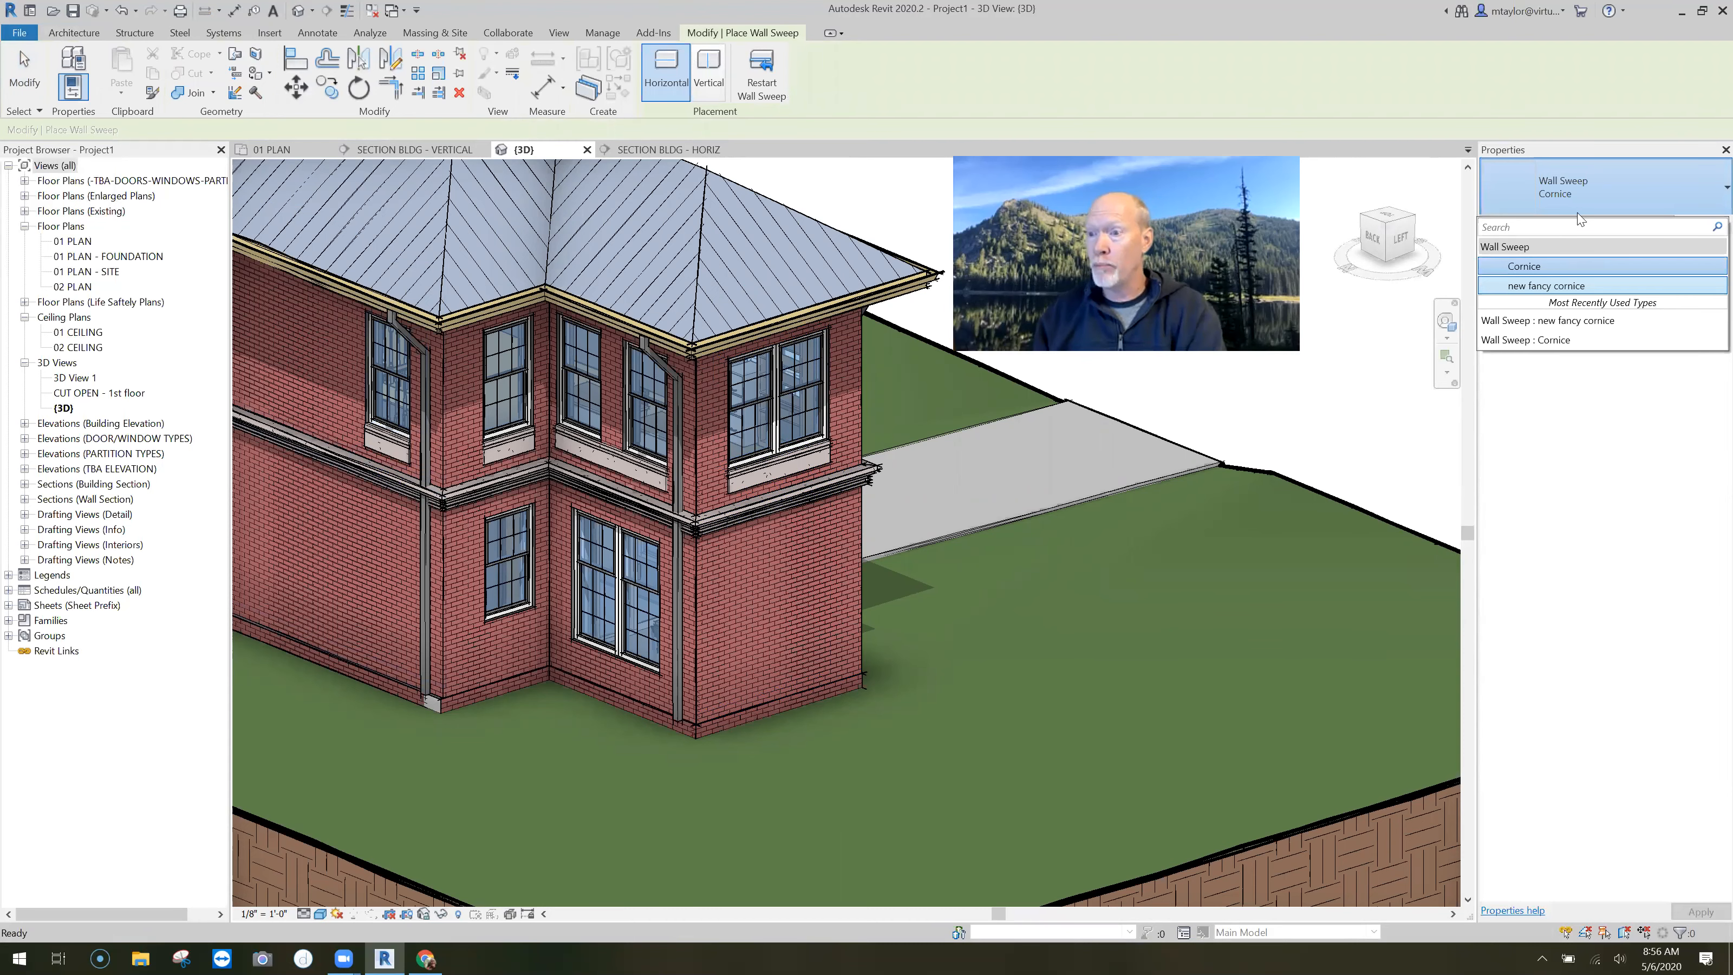
click(1562, 270)
click(1706, 224)
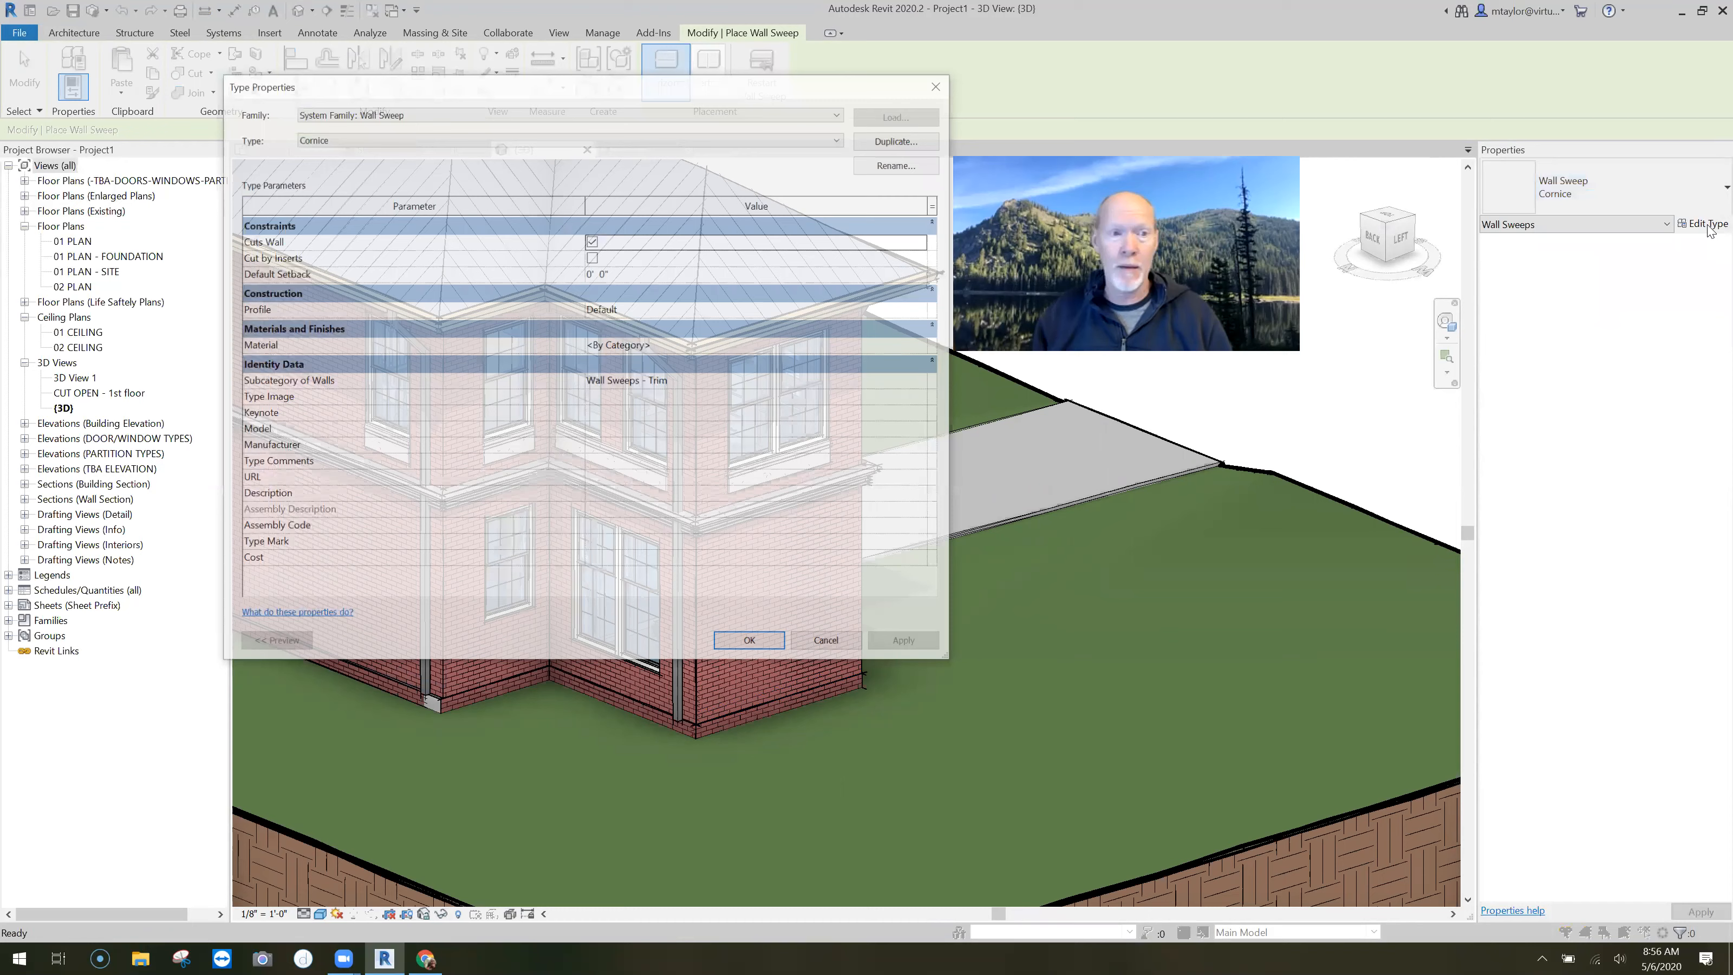
click(896, 141)
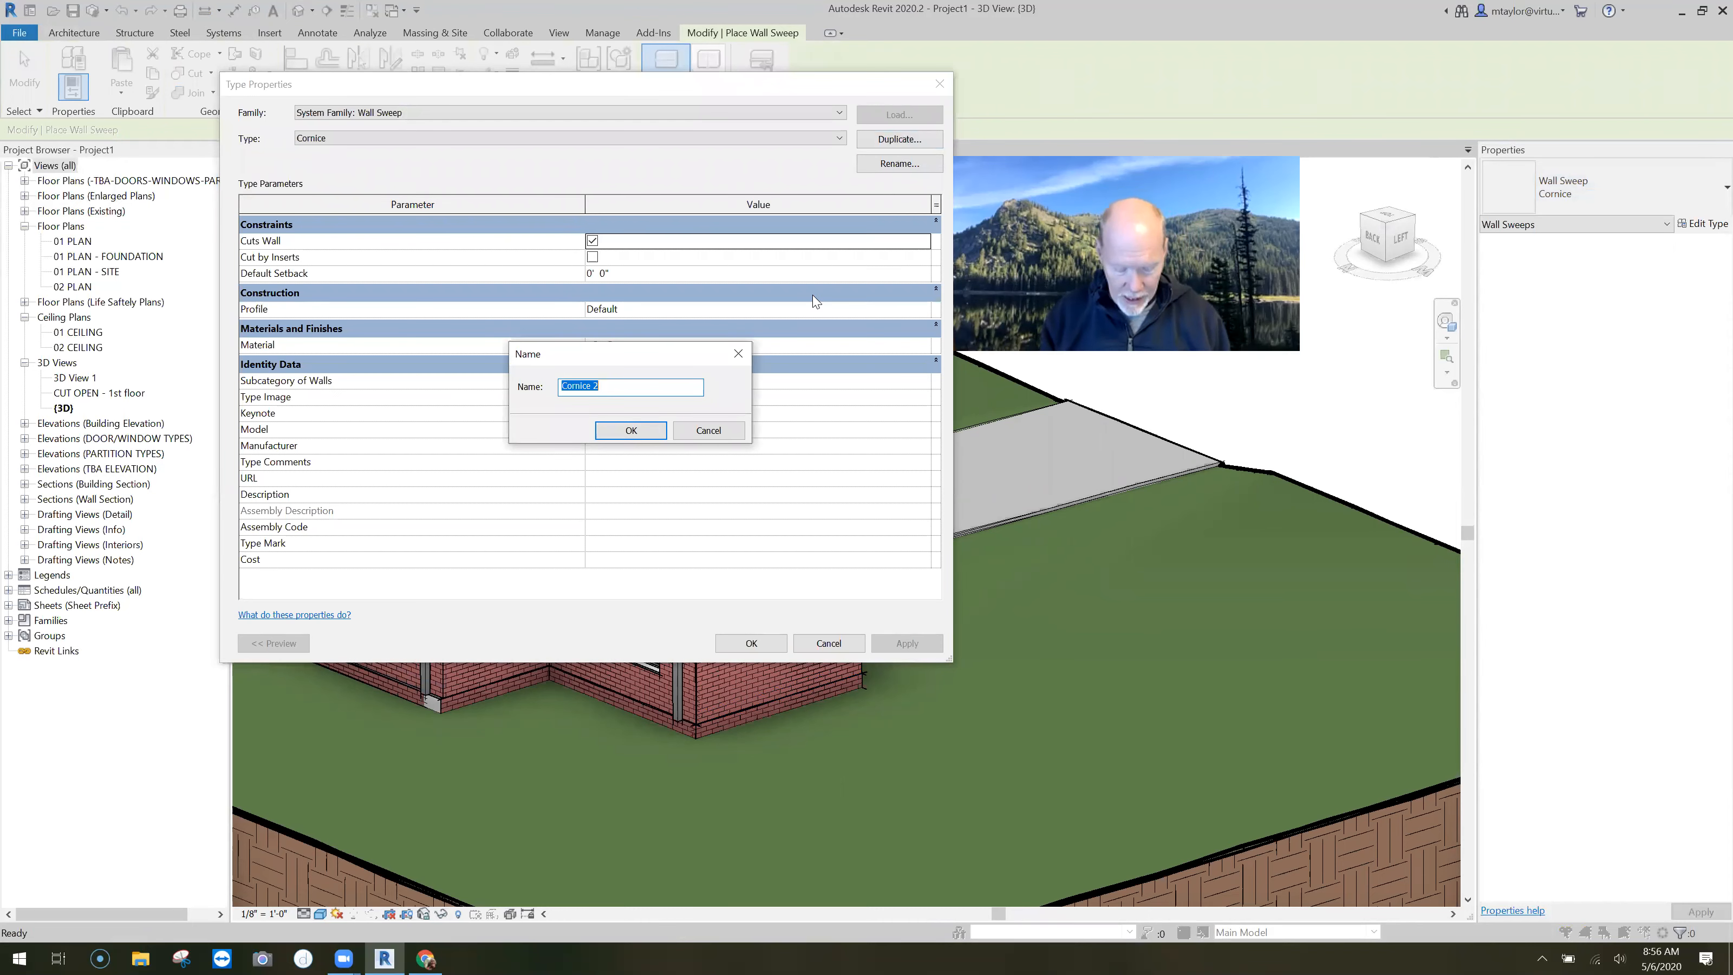
text(stone base)
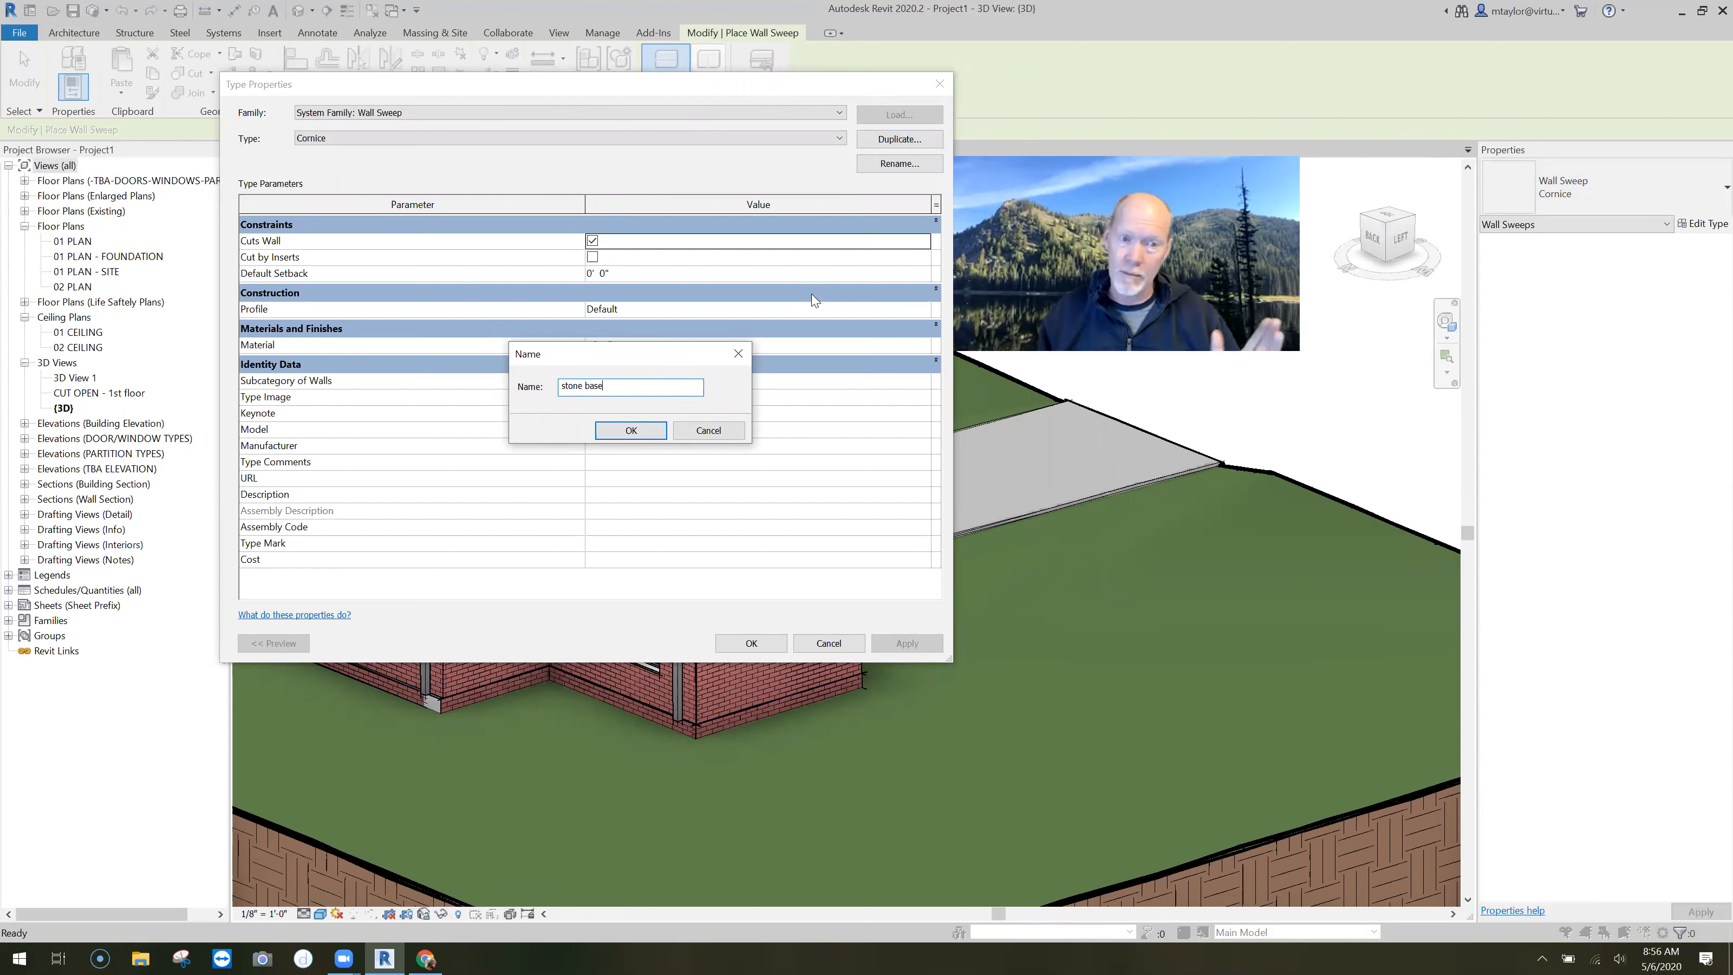
click(633, 432)
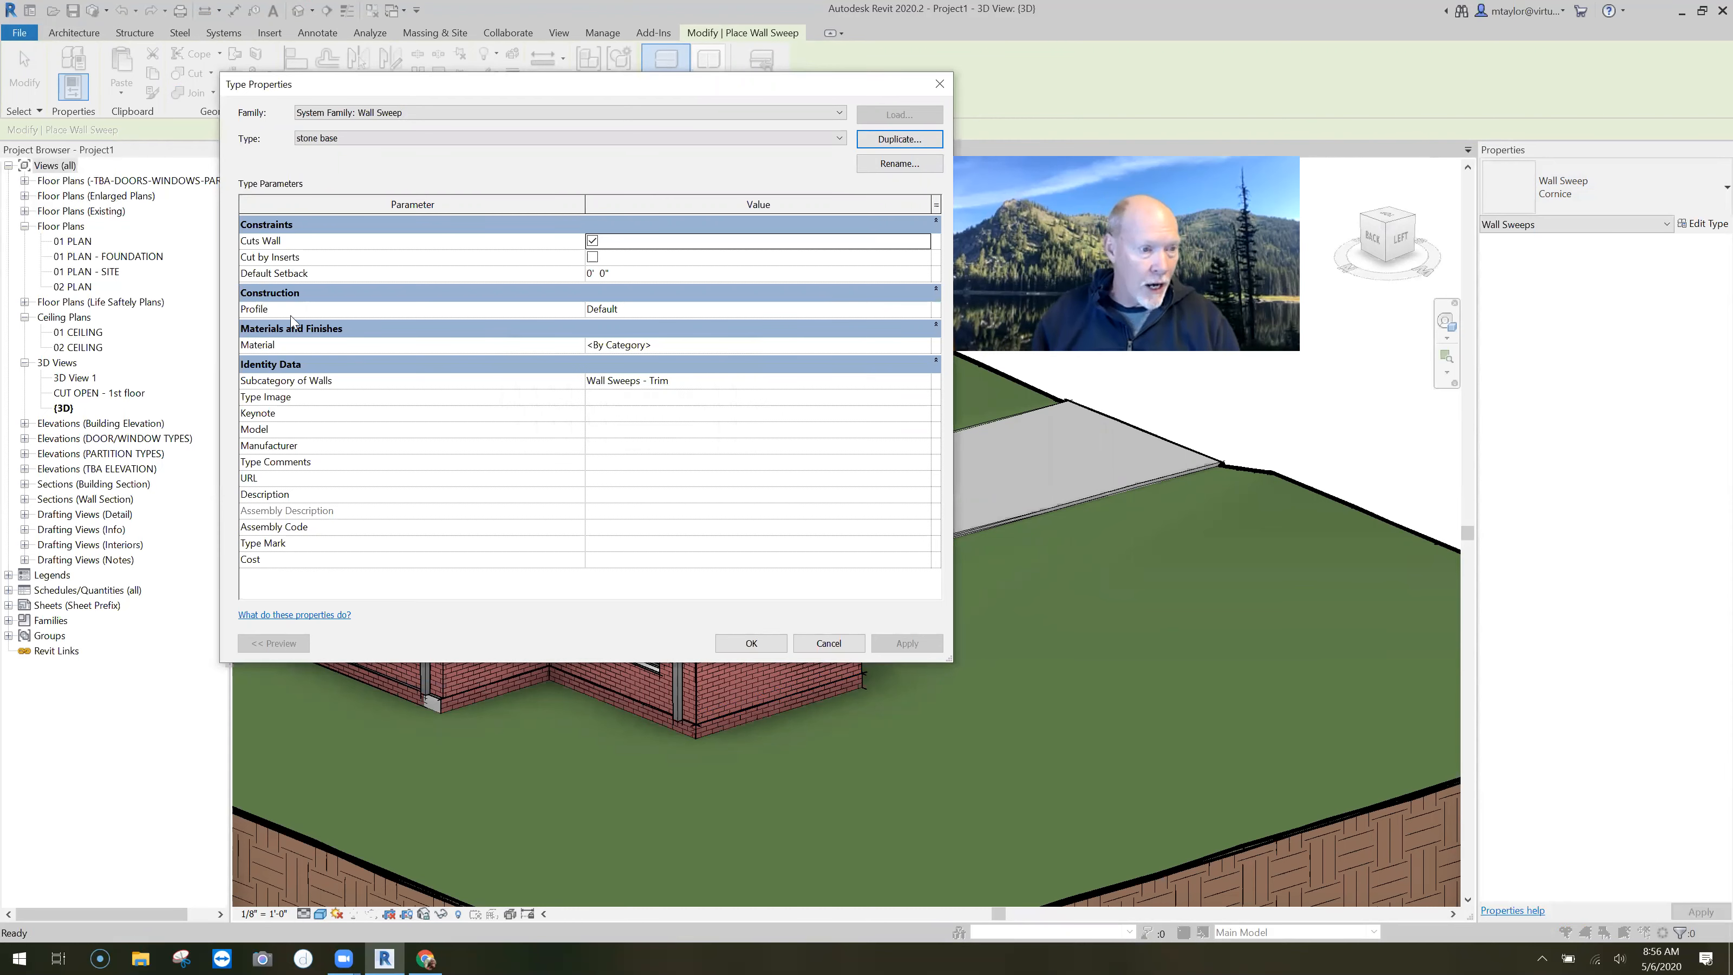
Step: Assign the profile "profile - stone base : profile - stone base" to the stone base sweep type
click(656, 310)
click(924, 309)
drag(926, 341, 927, 382)
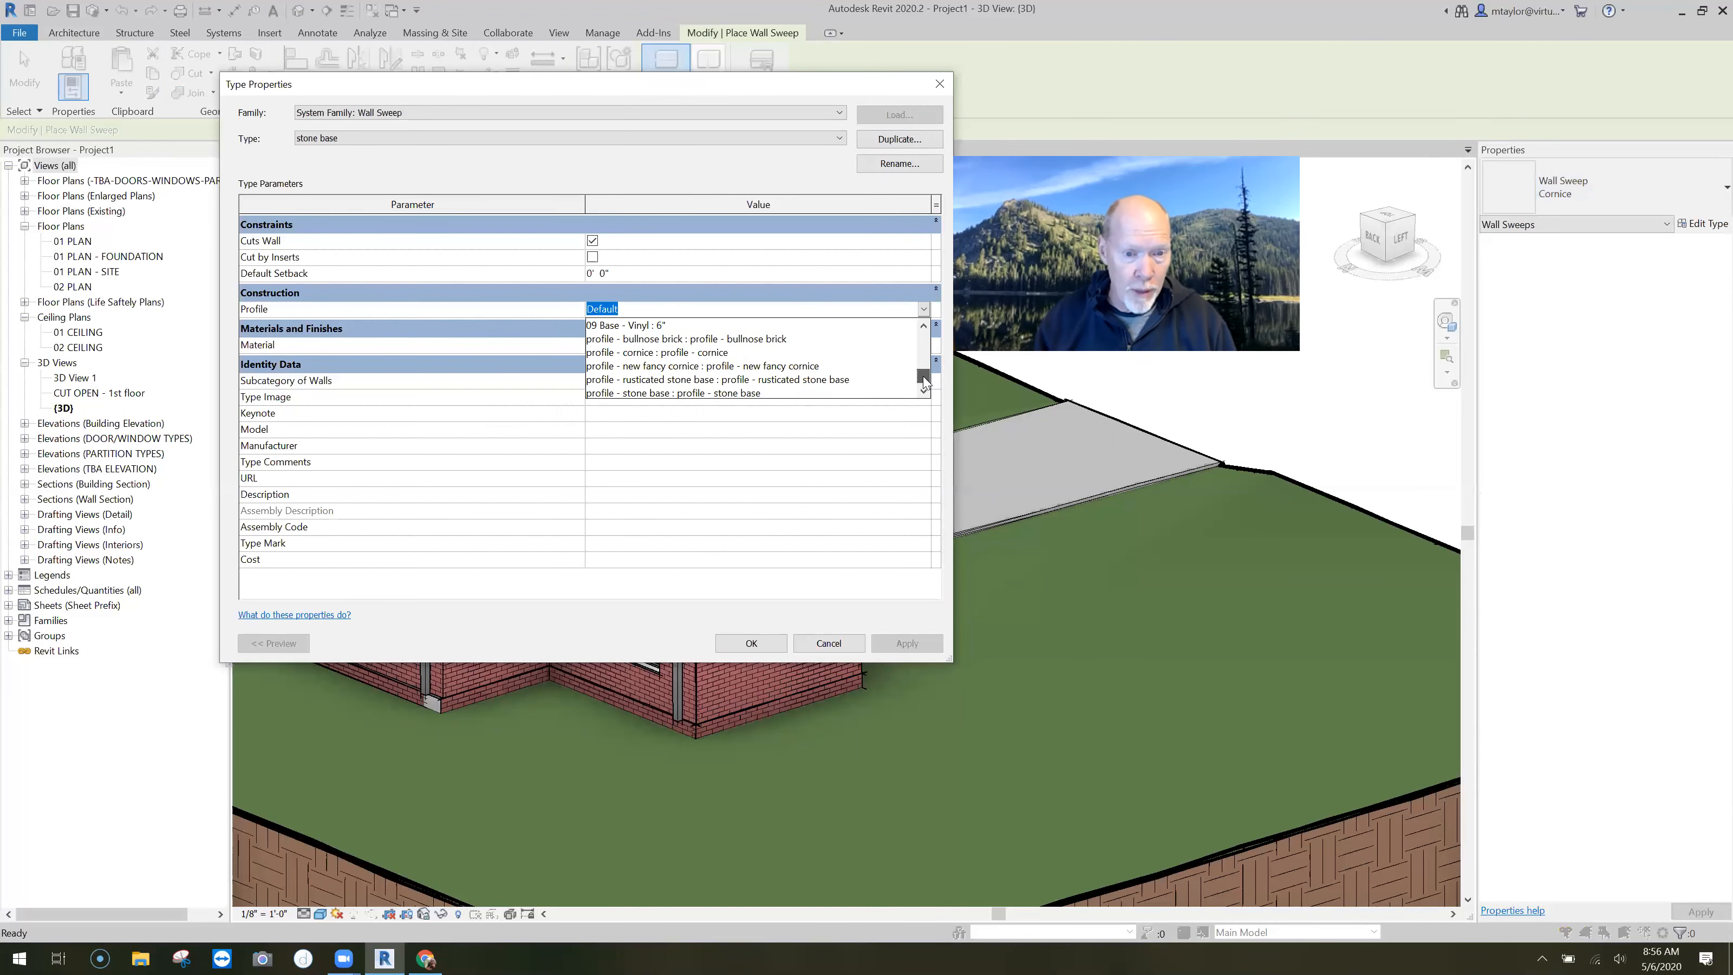
click(731, 393)
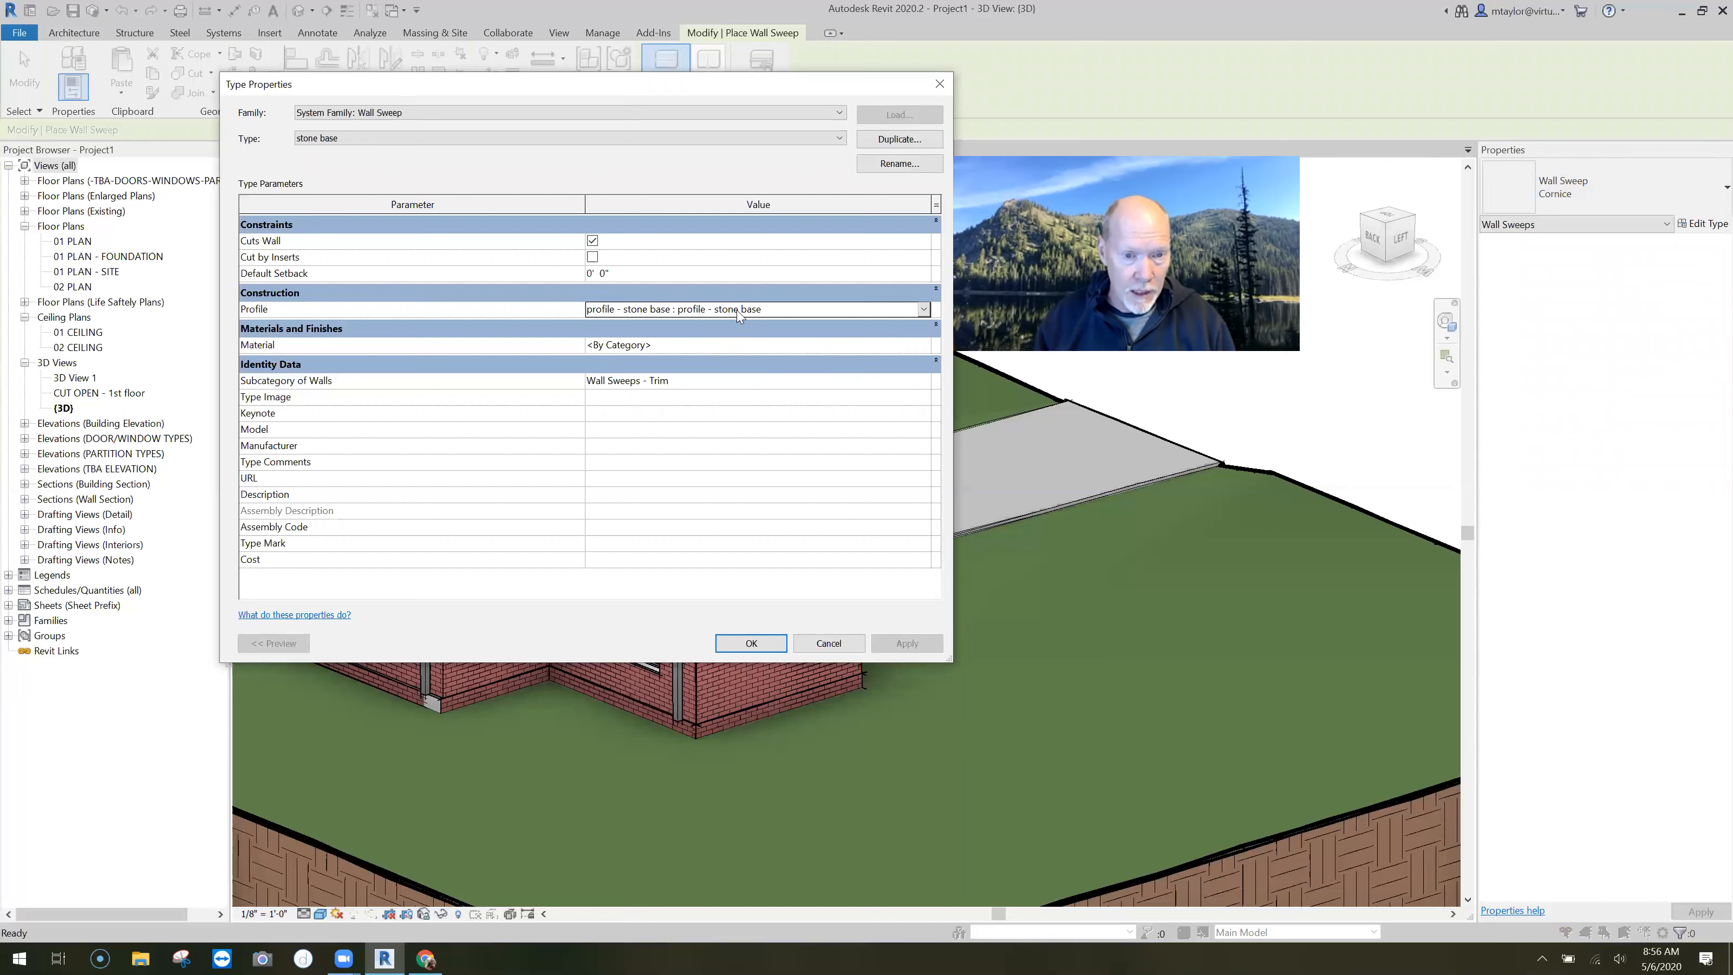
Step: Find the Masonry - Stone material with the search term "stone" and apply it to the stone base sweep type
click(656, 345)
click(925, 344)
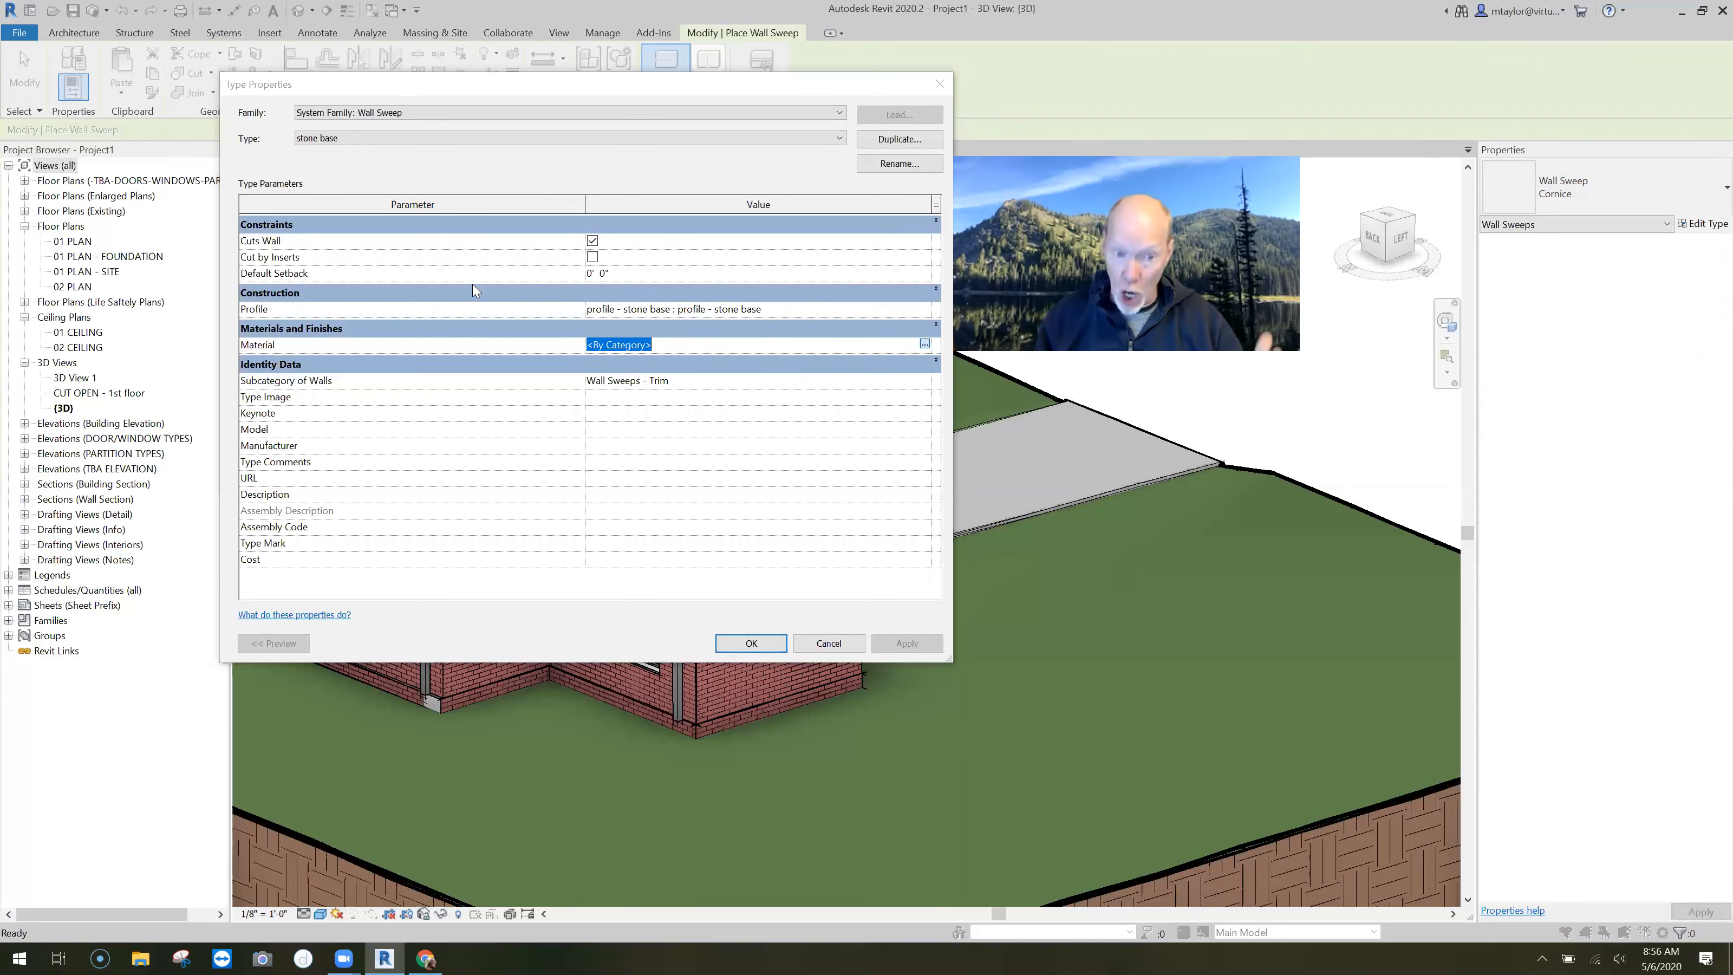
click(274, 215)
text(stone)
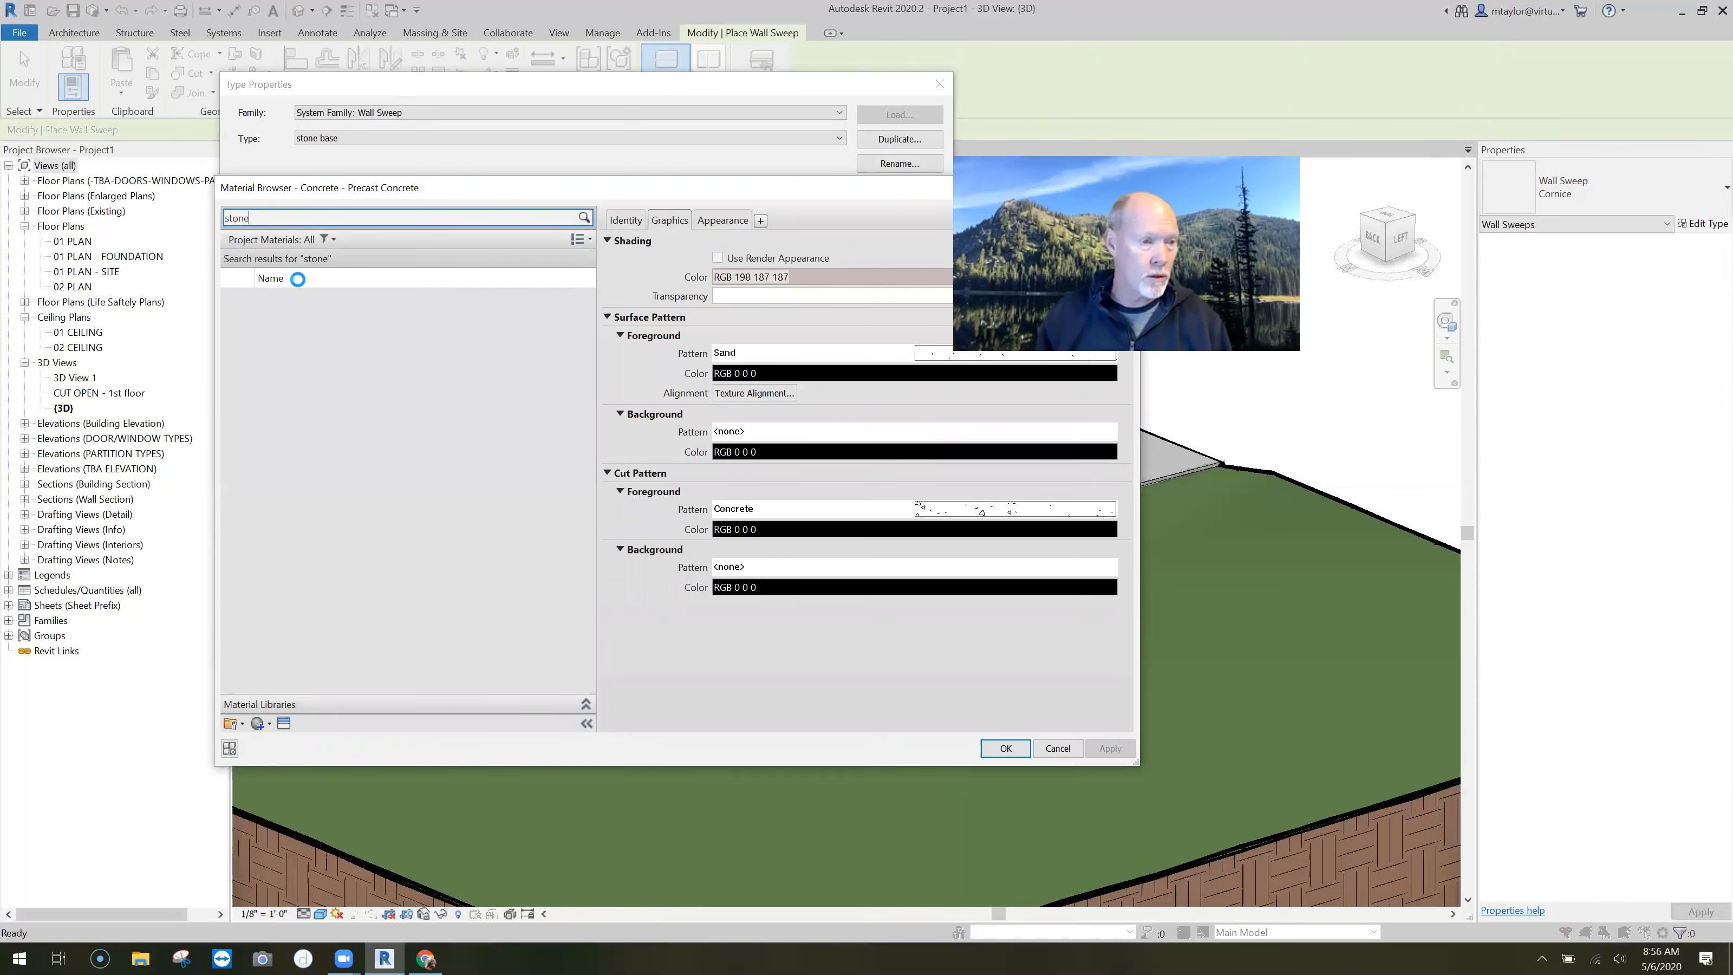
click(321, 304)
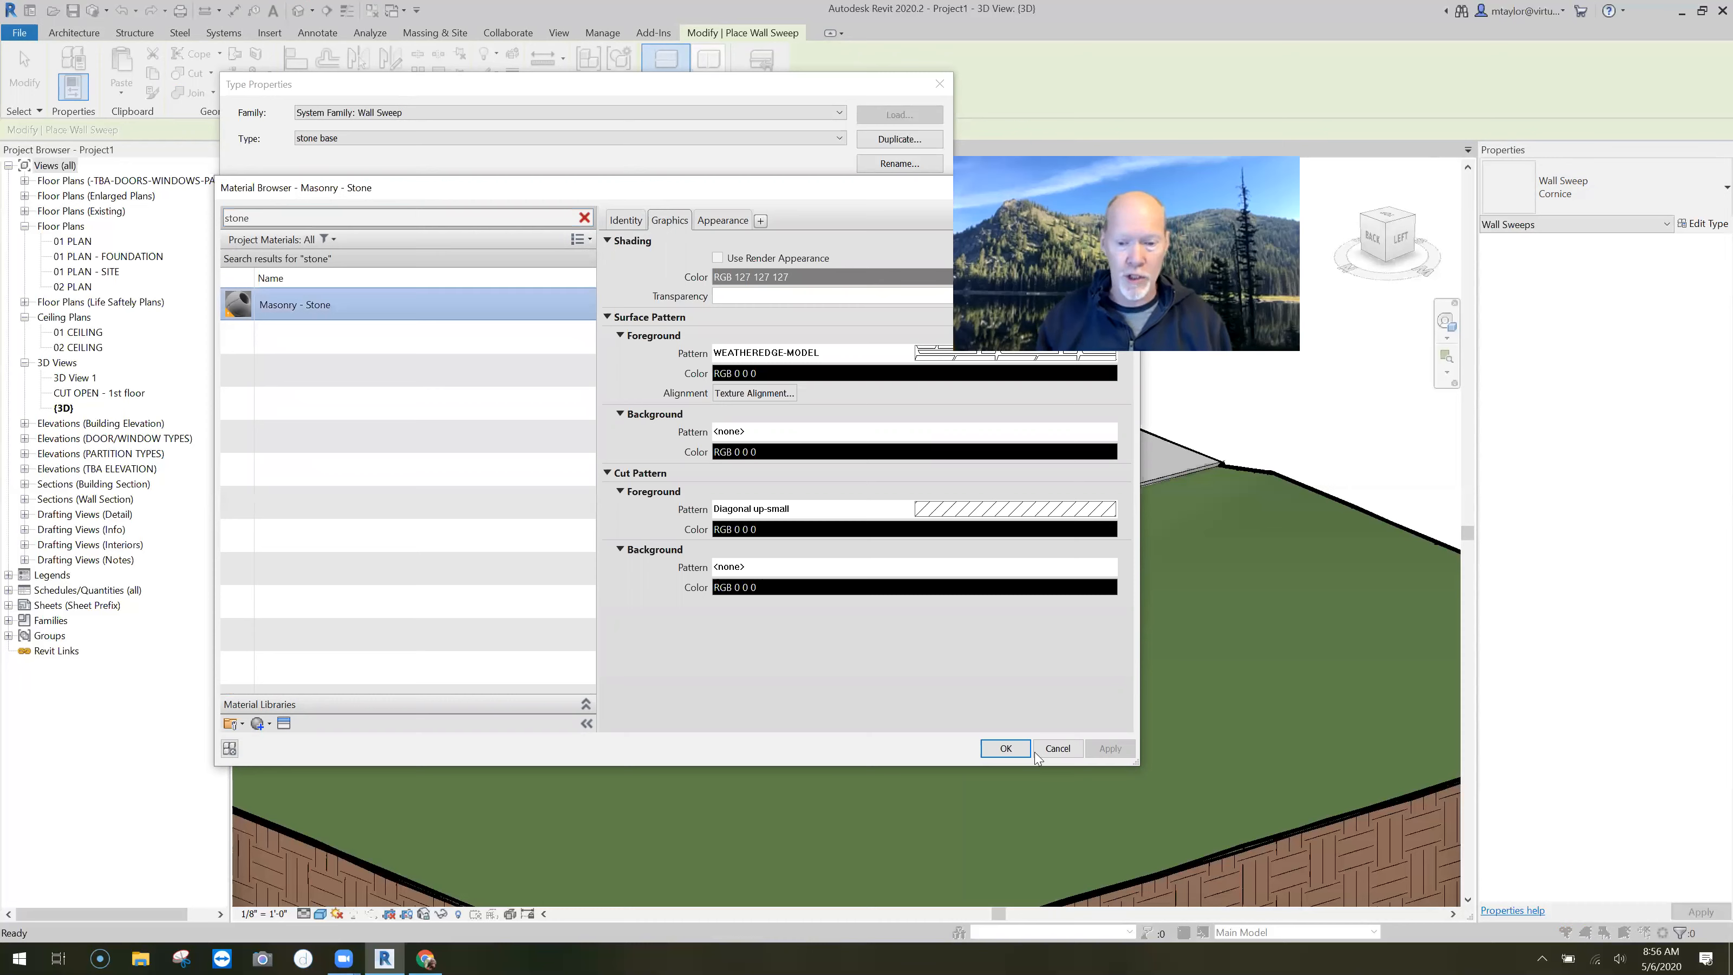
click(1001, 749)
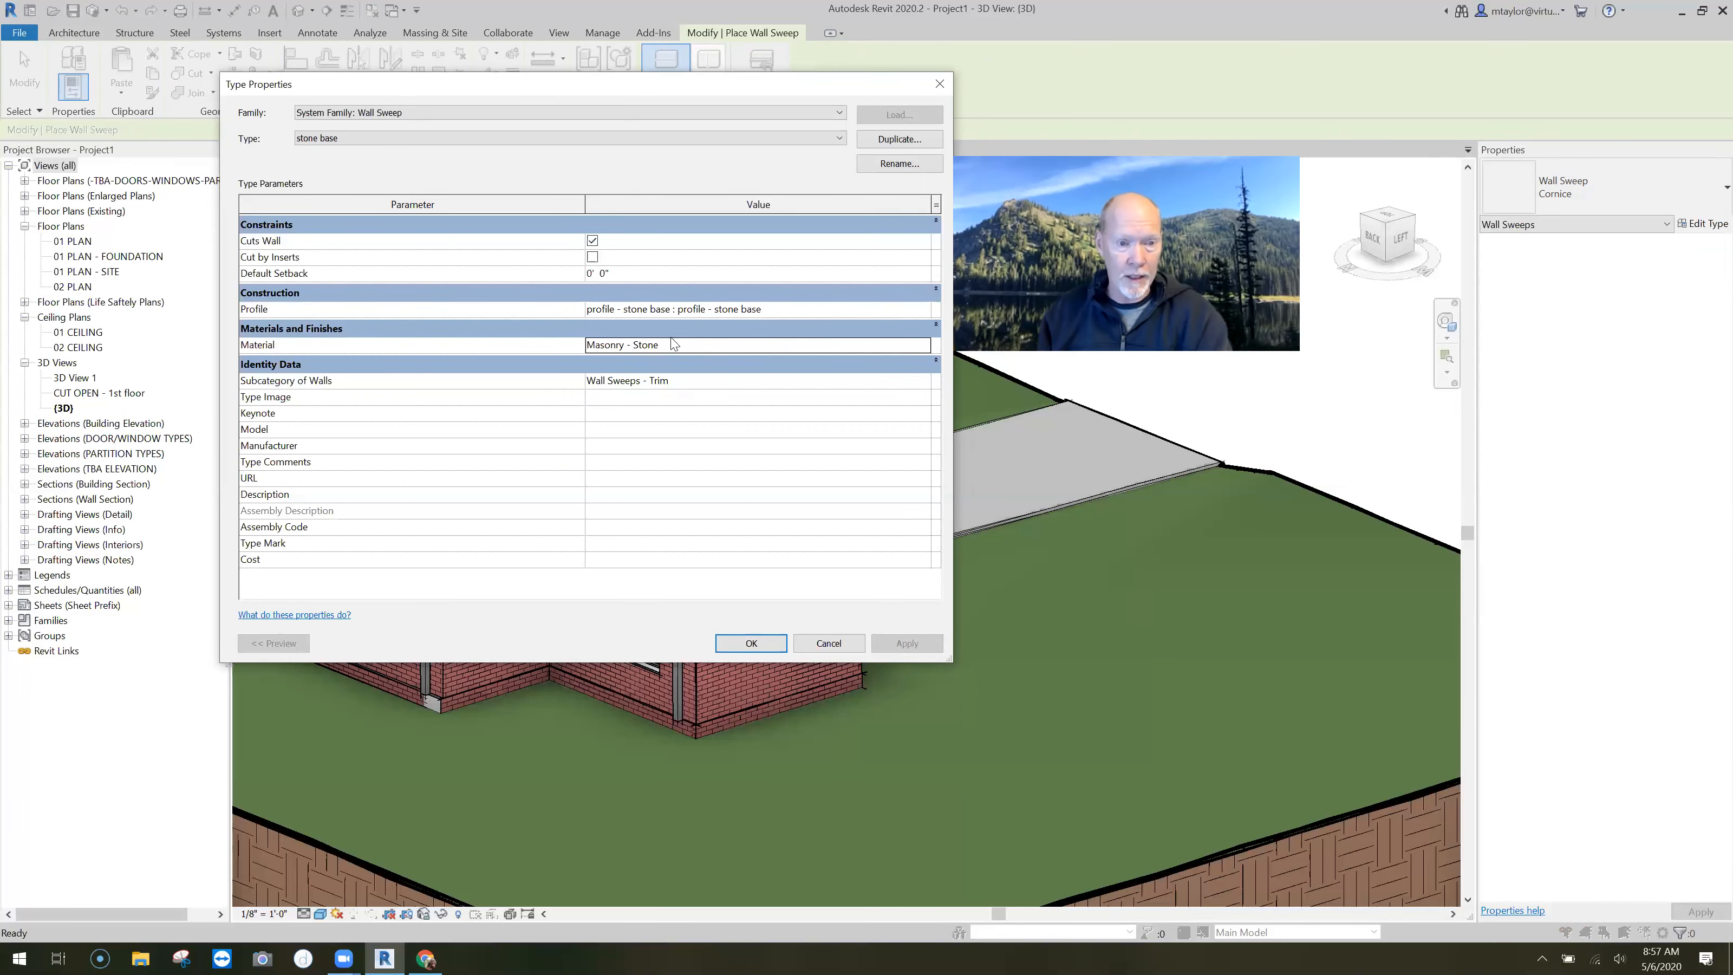
click(752, 643)
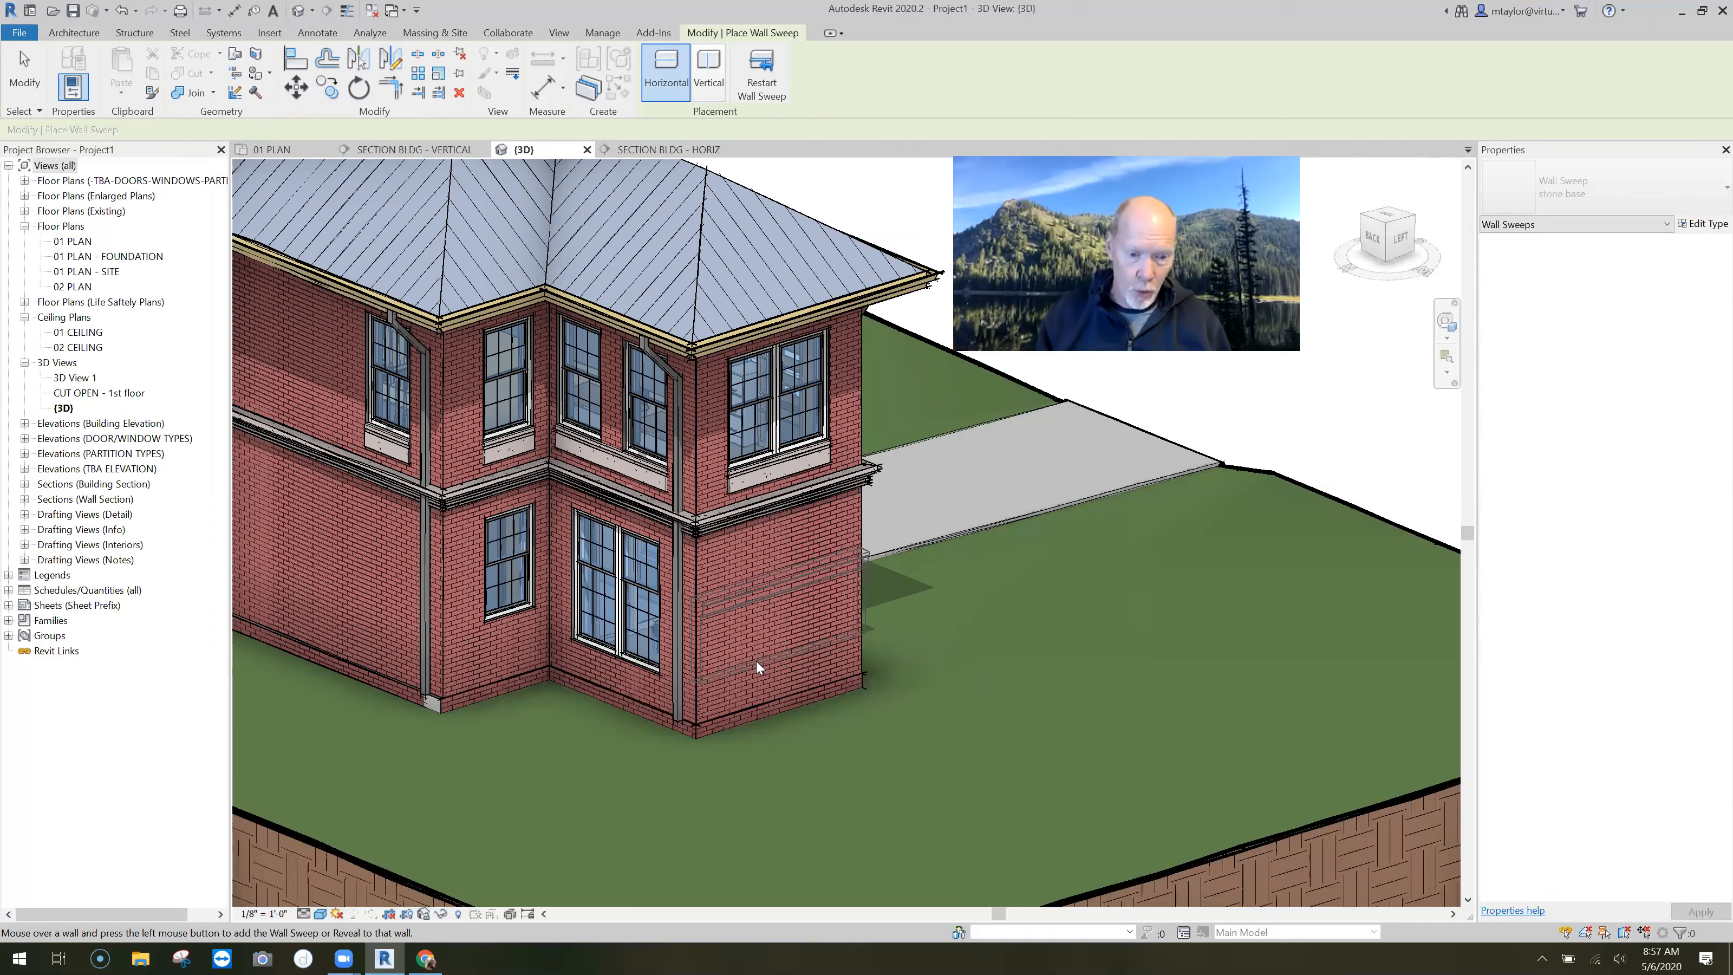
Step: Place the stone base sweep on the lower part of the short brick end wall and set its offset from level to 0
click(756, 662)
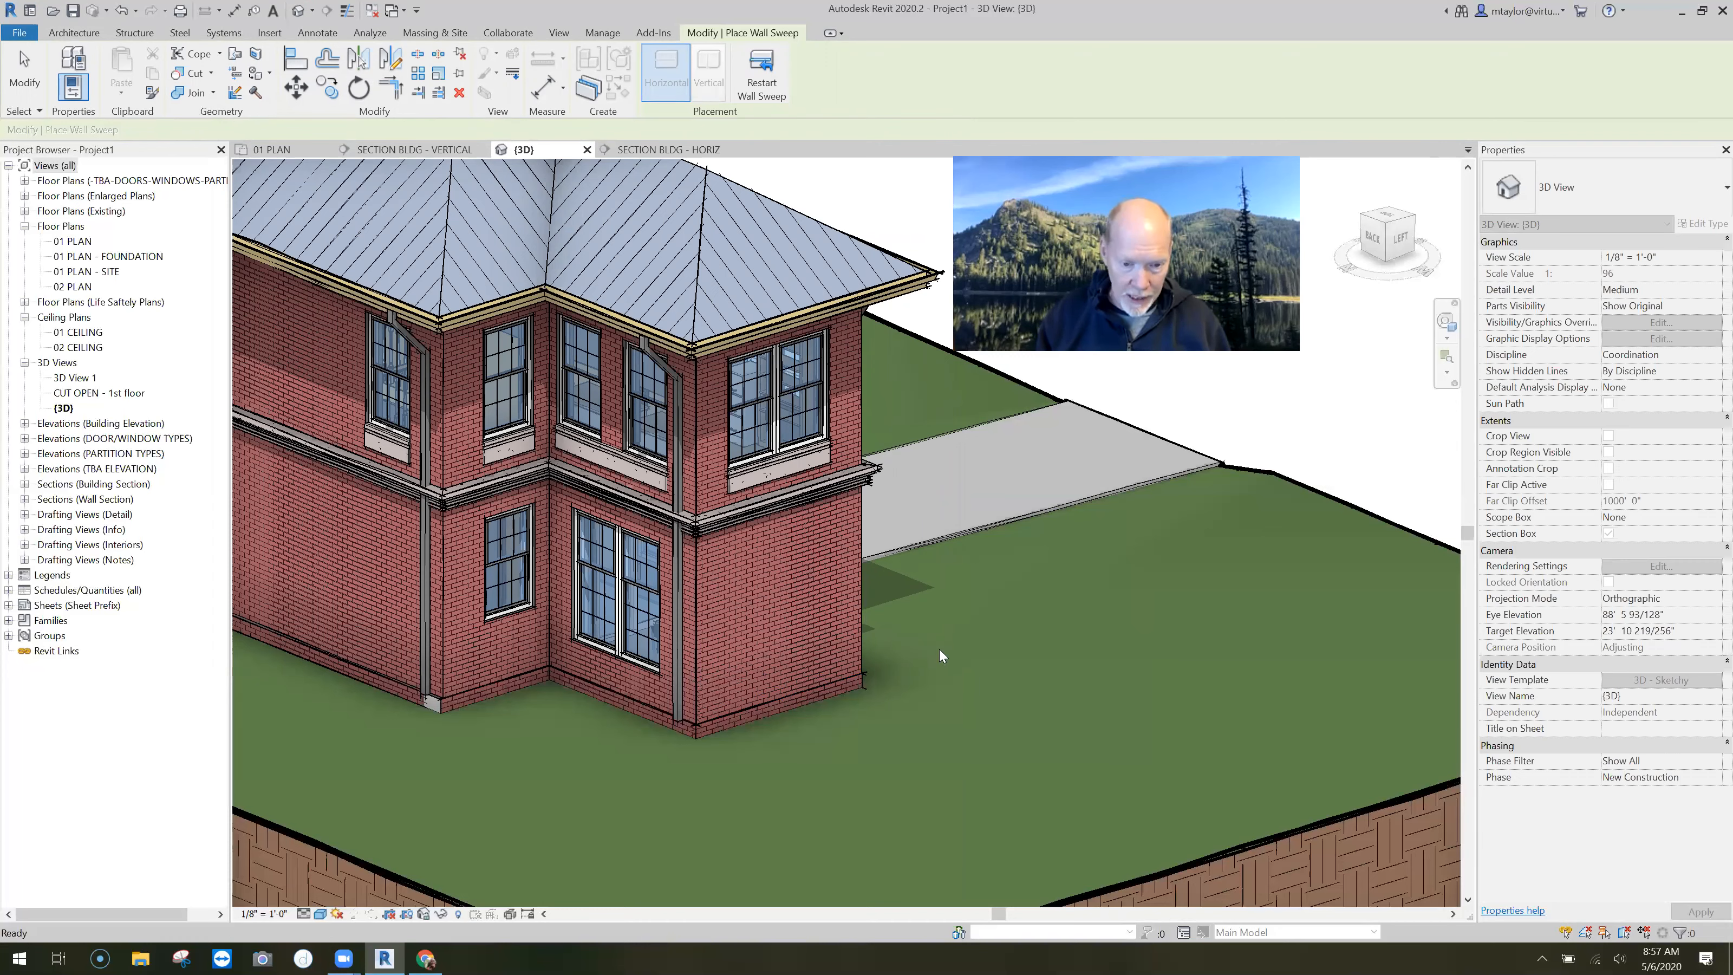
key(Escape)
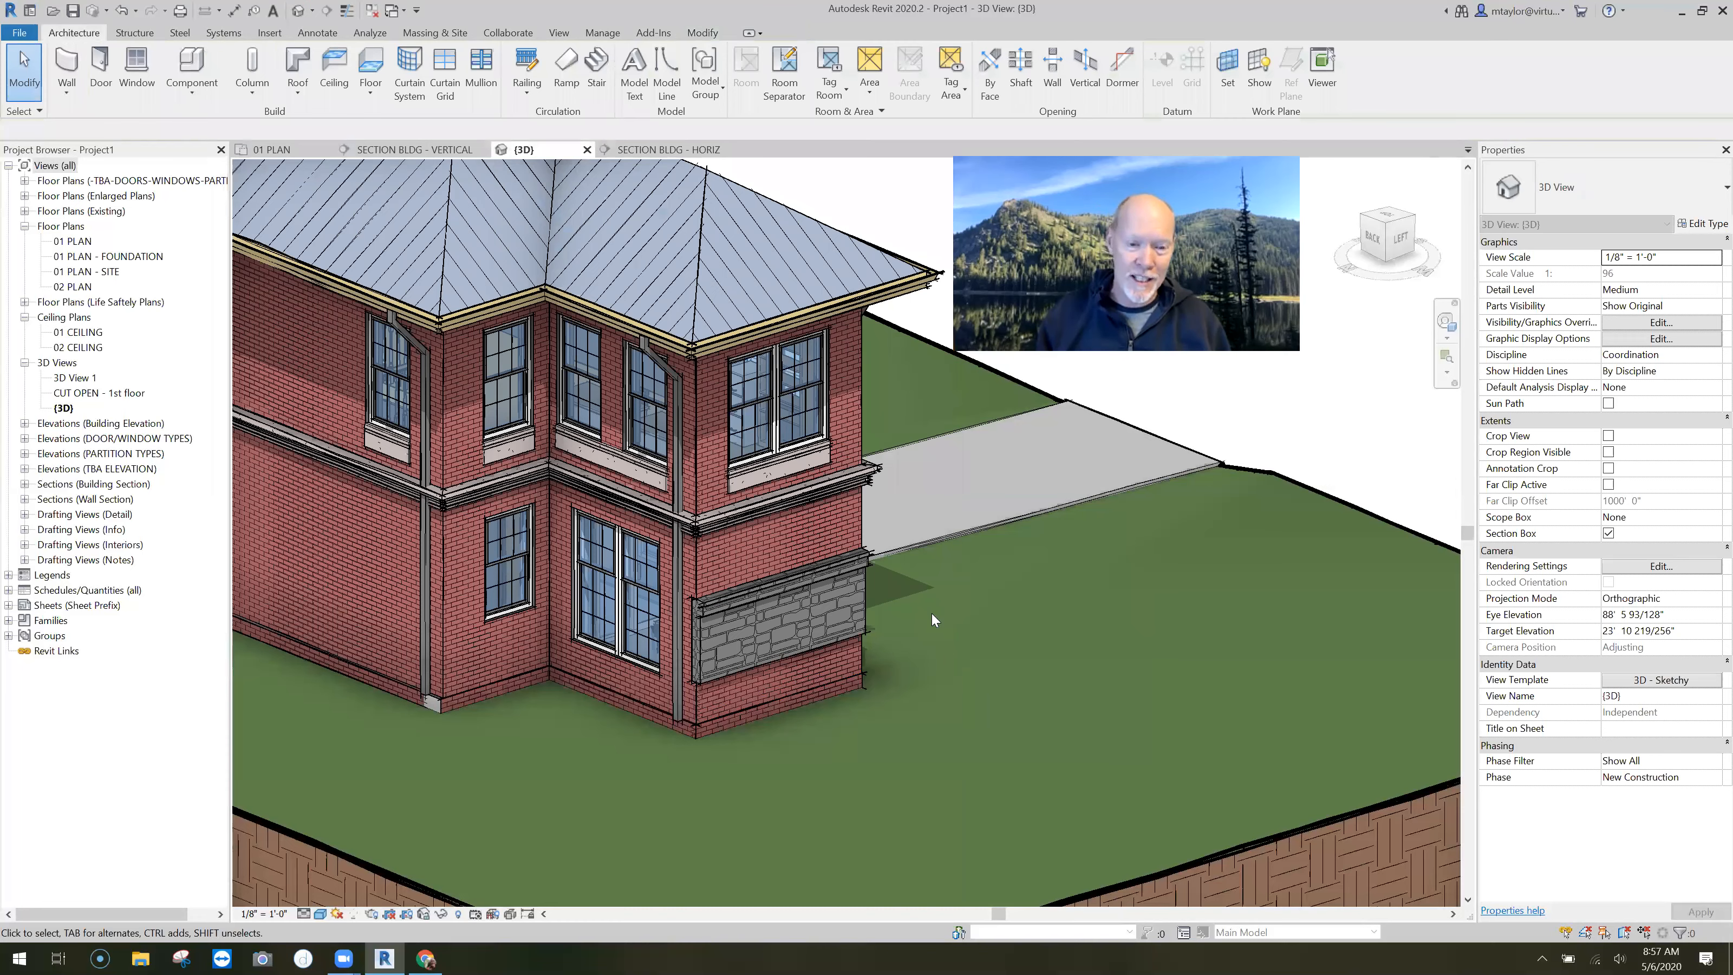
shift+middle_drag(932, 613, 933, 608)
scroll(933, 608, up, 2)
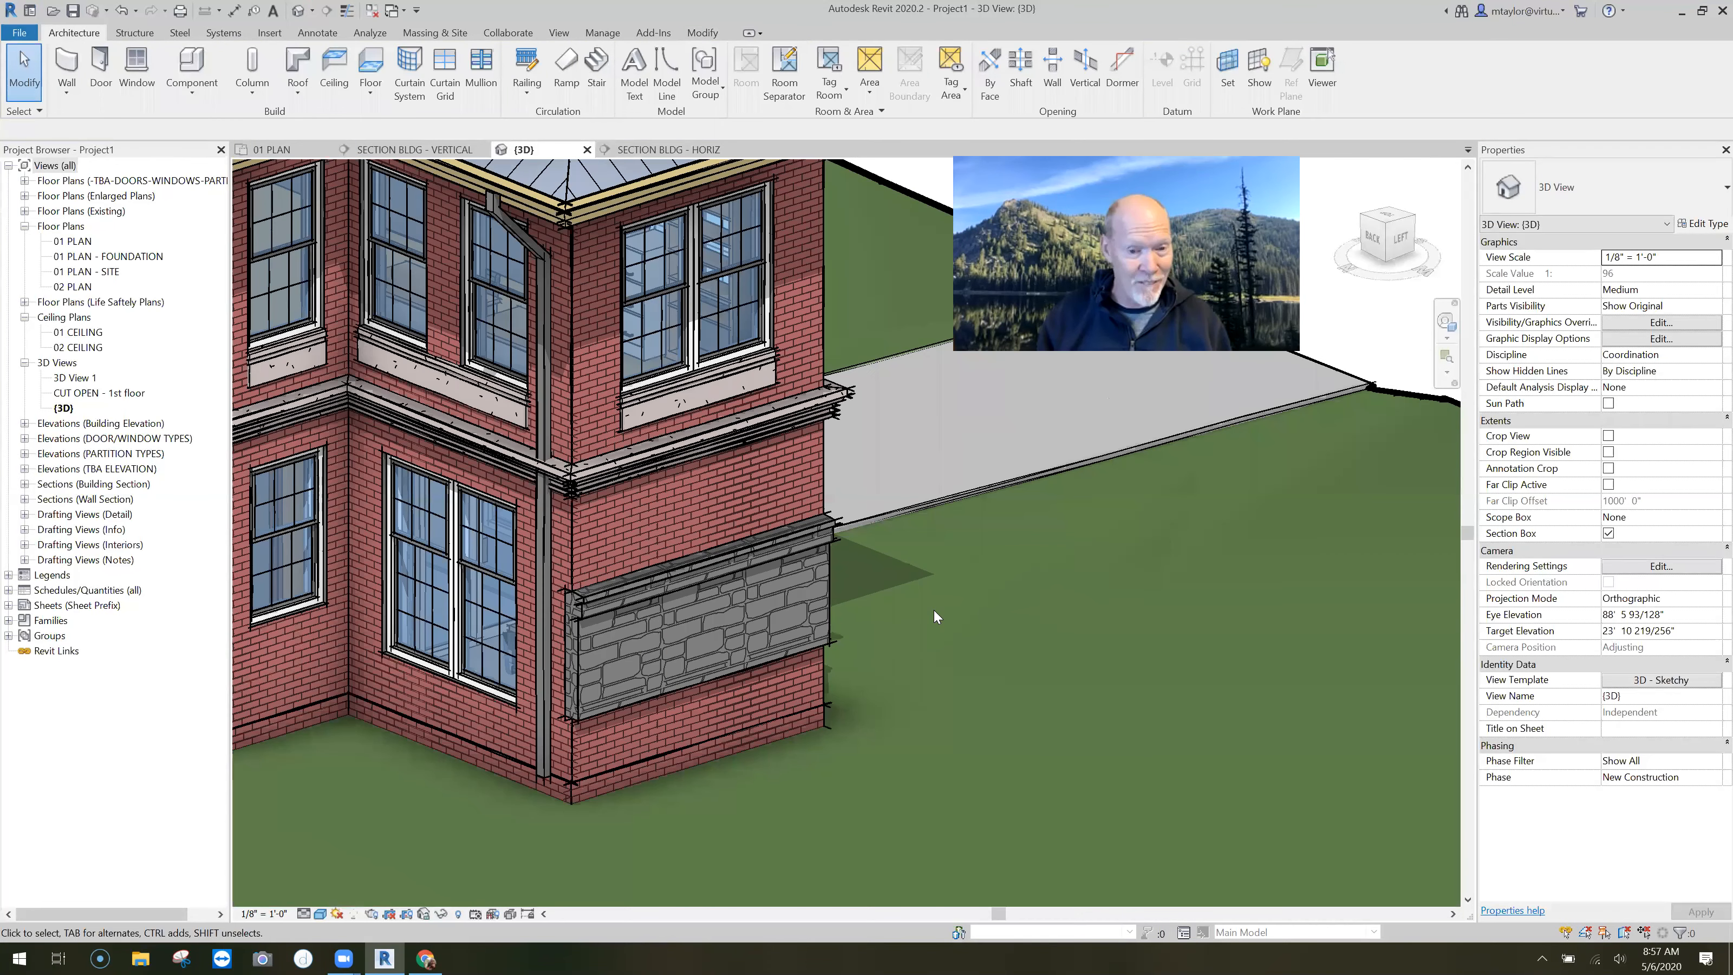
middle_drag(729, 569, 814, 548)
click(814, 549)
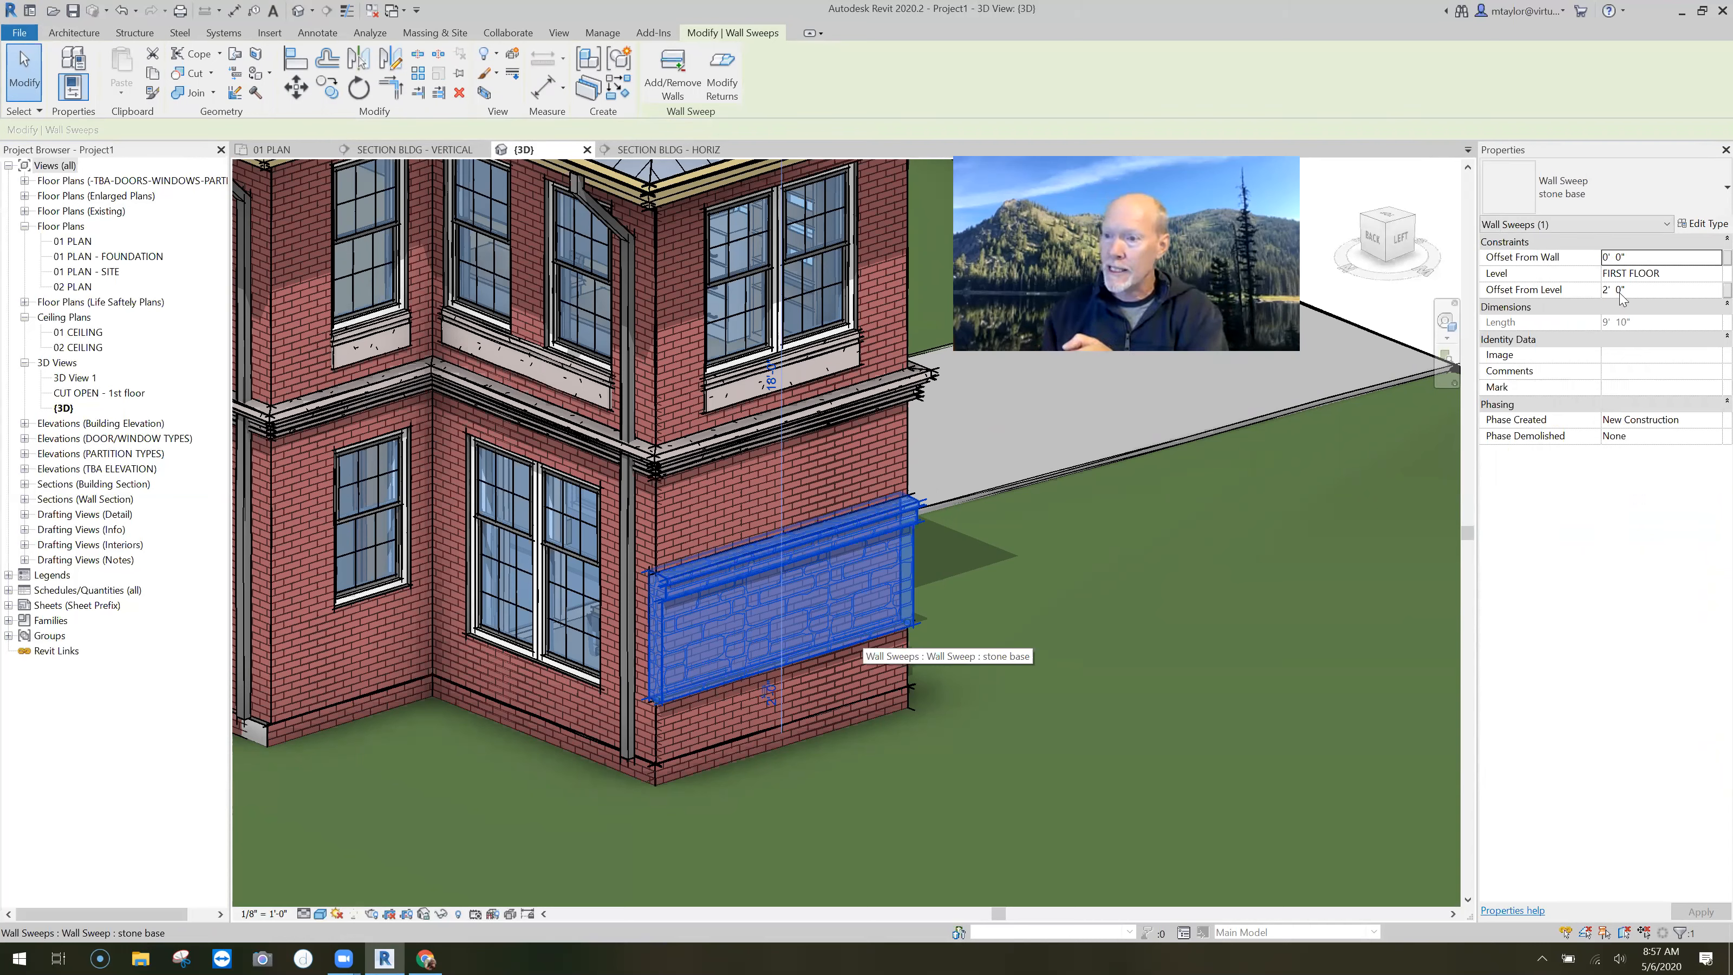
drag(1639, 291, 1608, 292)
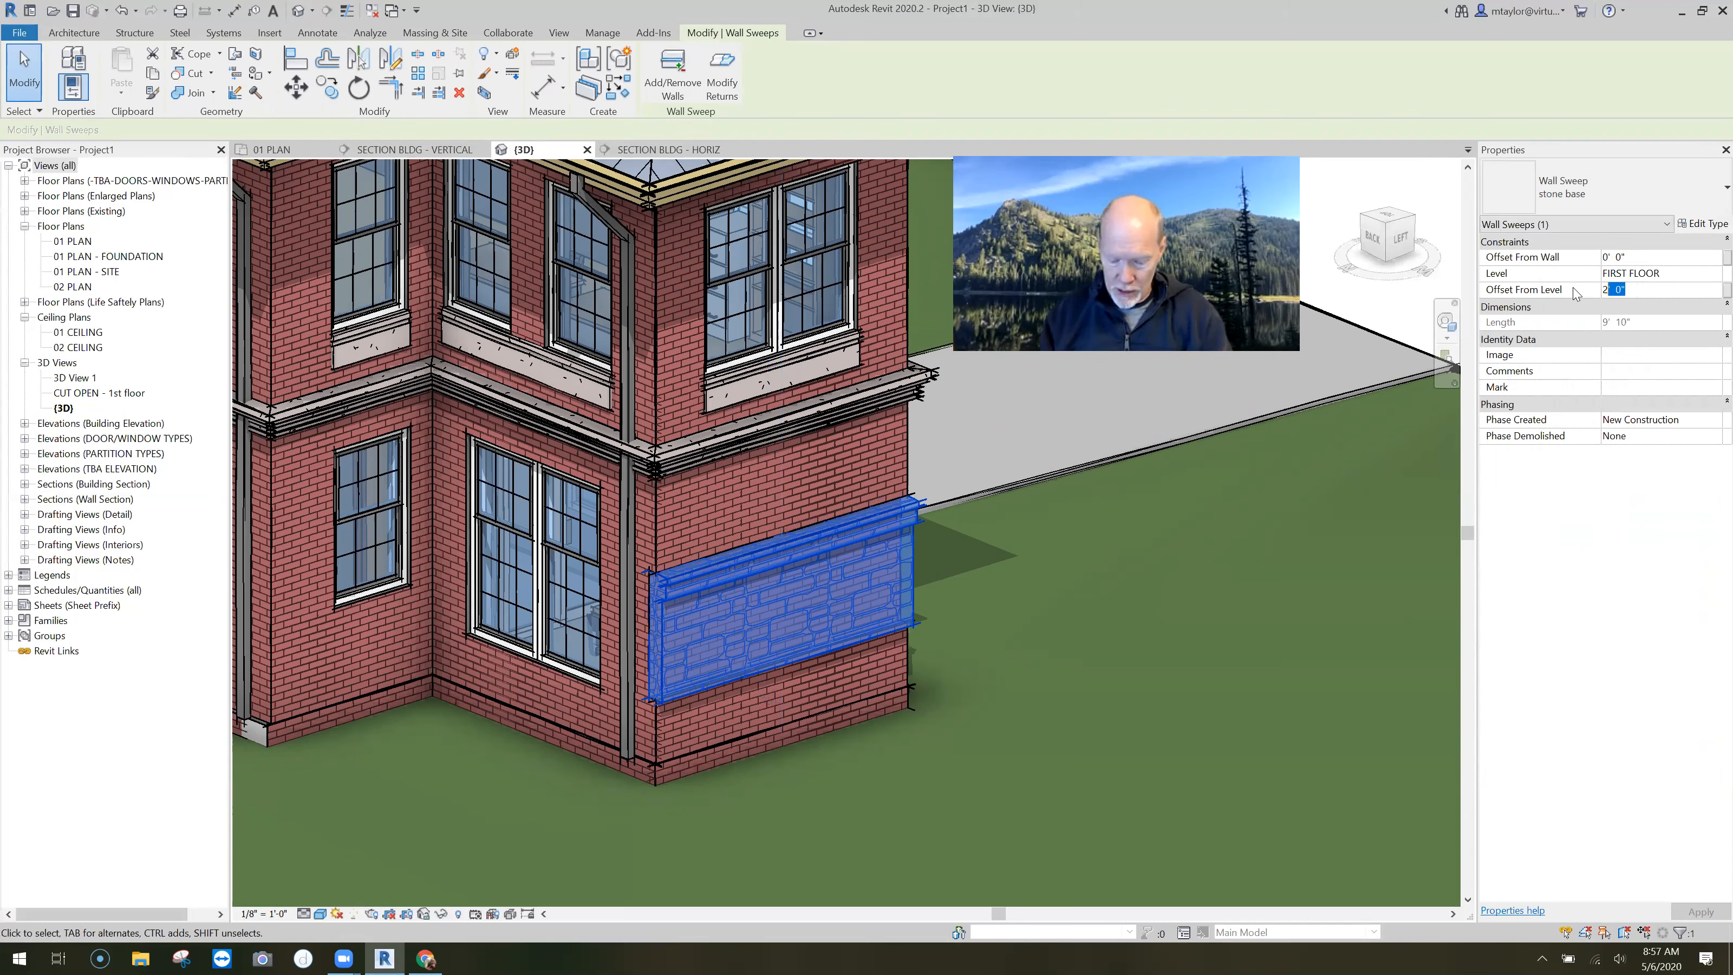
text(0)
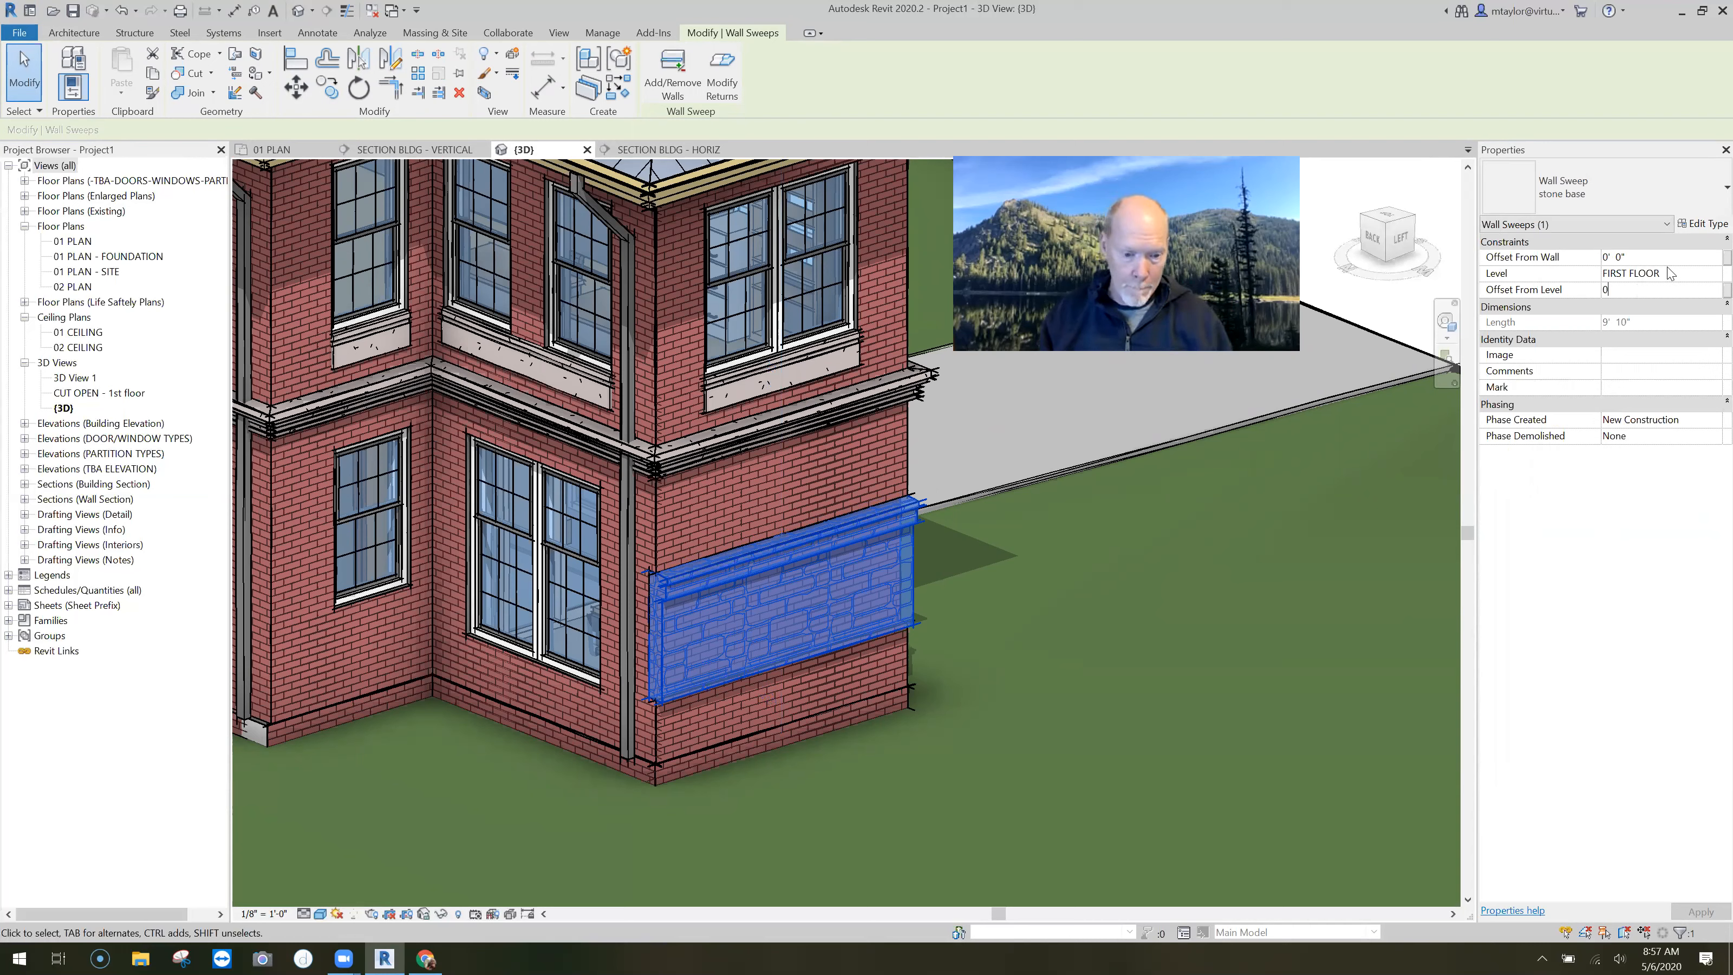
key(Return)
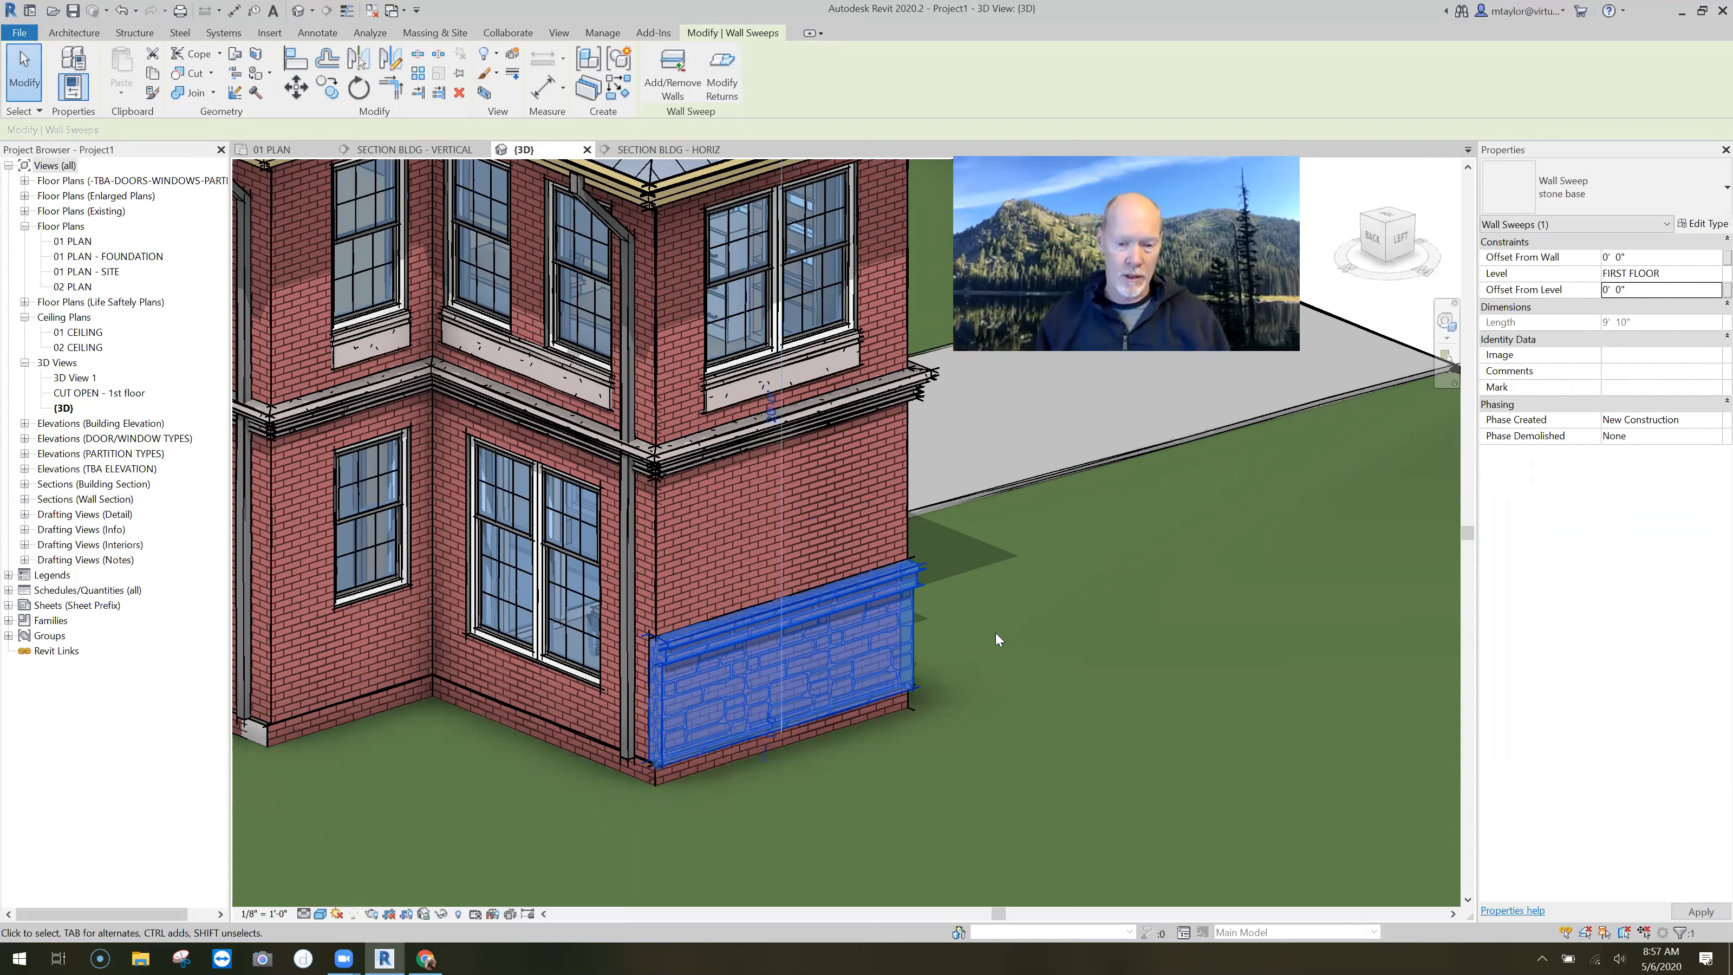
click(1052, 728)
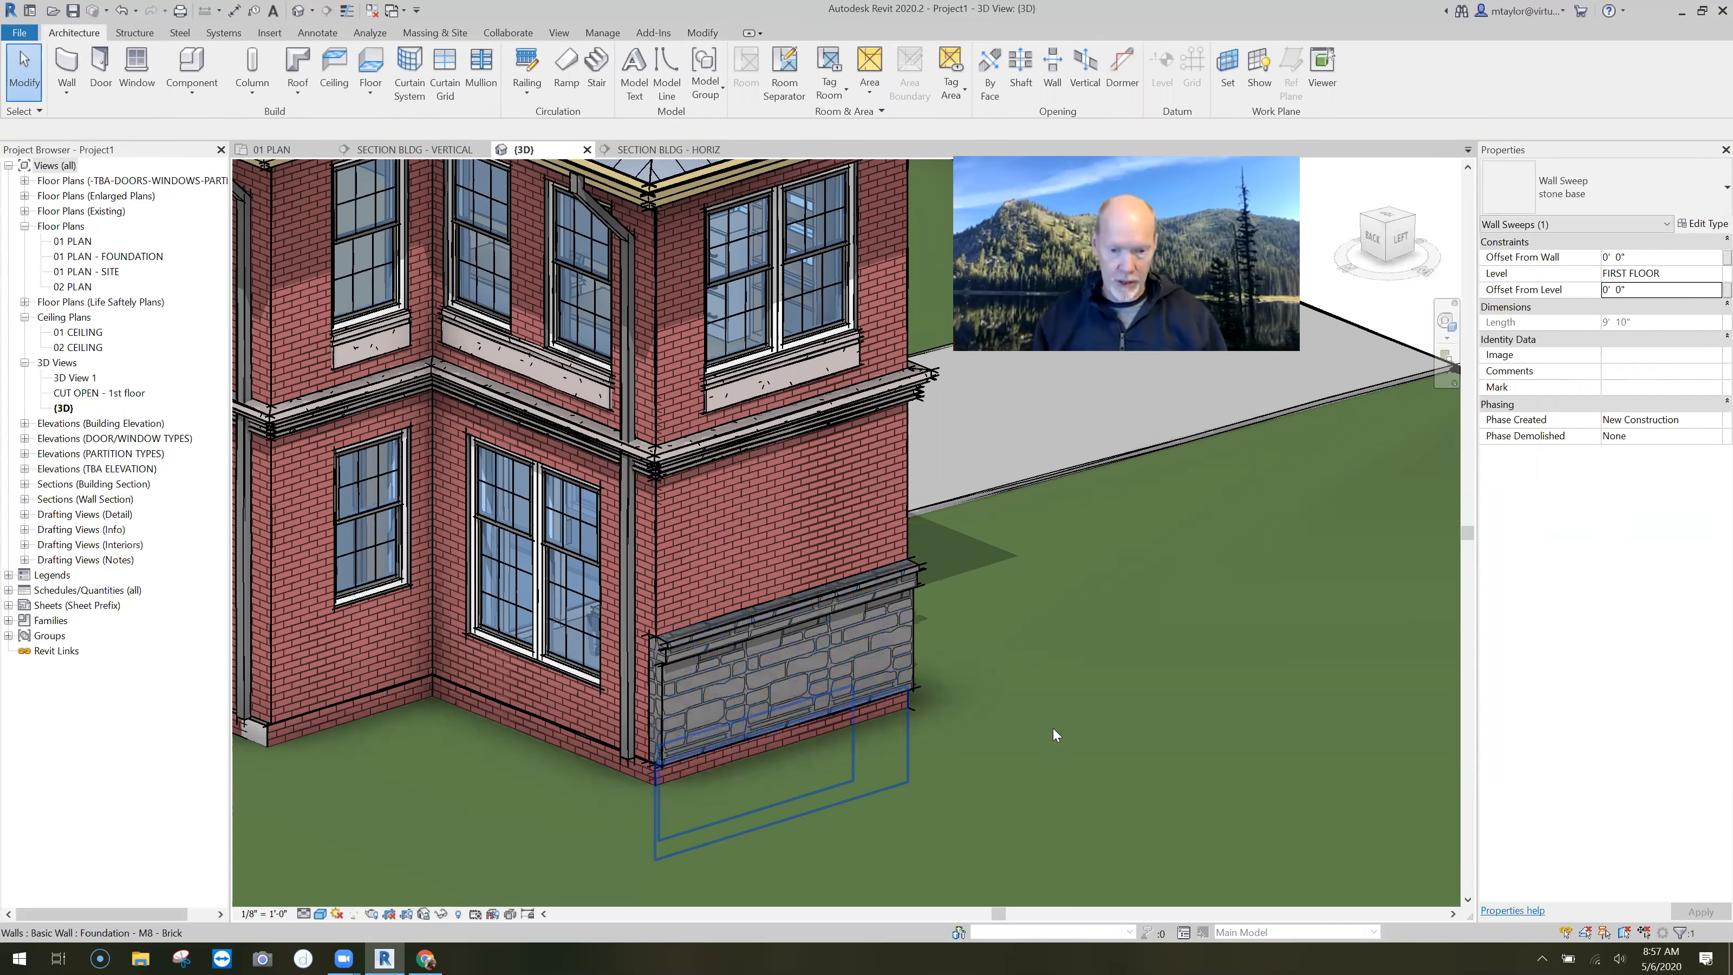
Step: Try the Cut by Inserts option in the stone base sweep's type properties, then switch it back off
mouse_move(977, 770)
shift+middle_down()
mouse_move(840, 769)
mouse_move(697, 711)
mouse_move(986, 614)
shift+middle_up()
scroll(447, 674, up, 3)
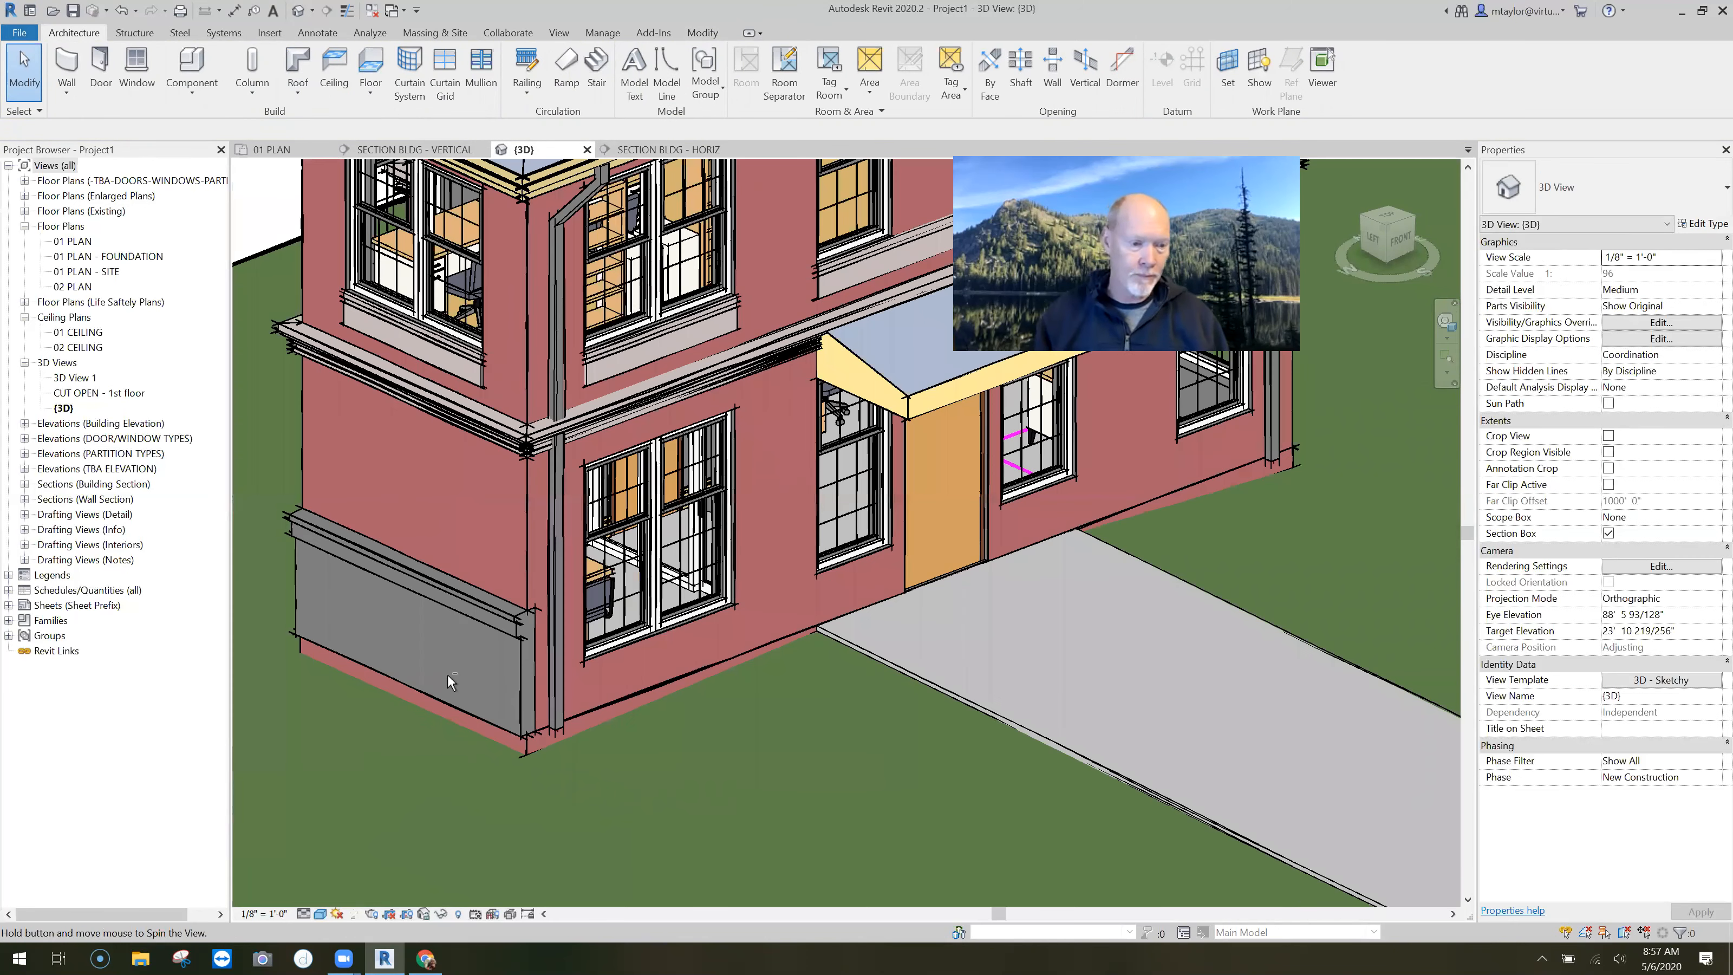
shift+middle_drag(446, 674, 415, 608)
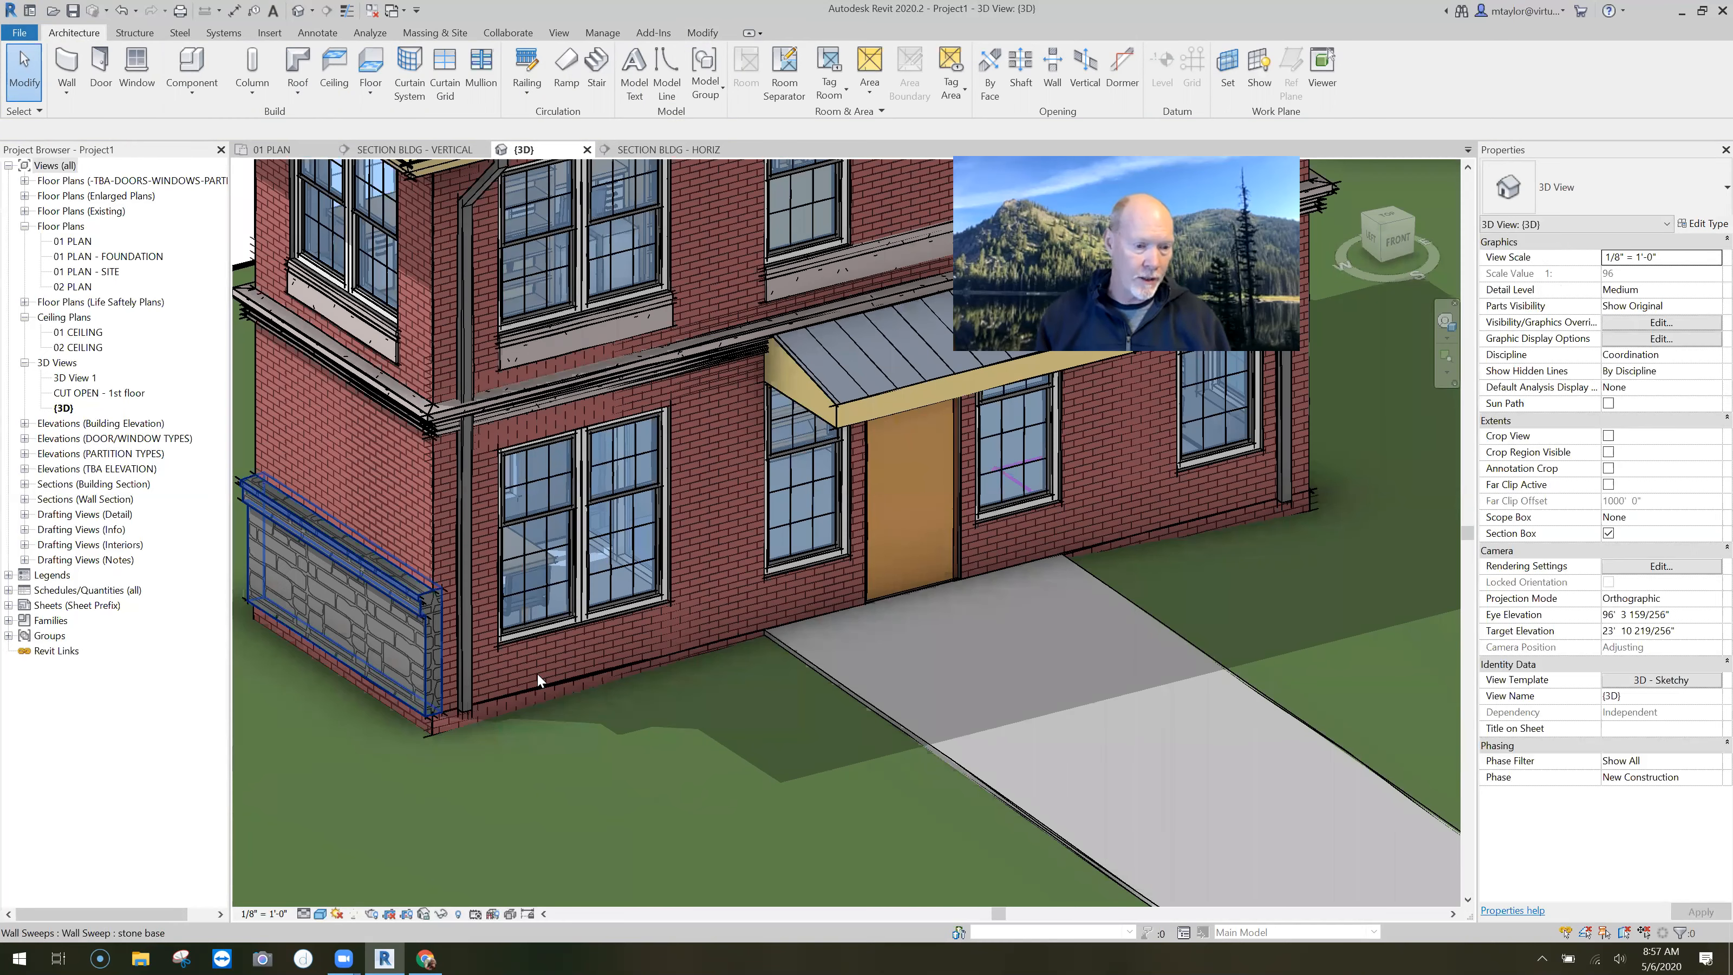
click(607, 697)
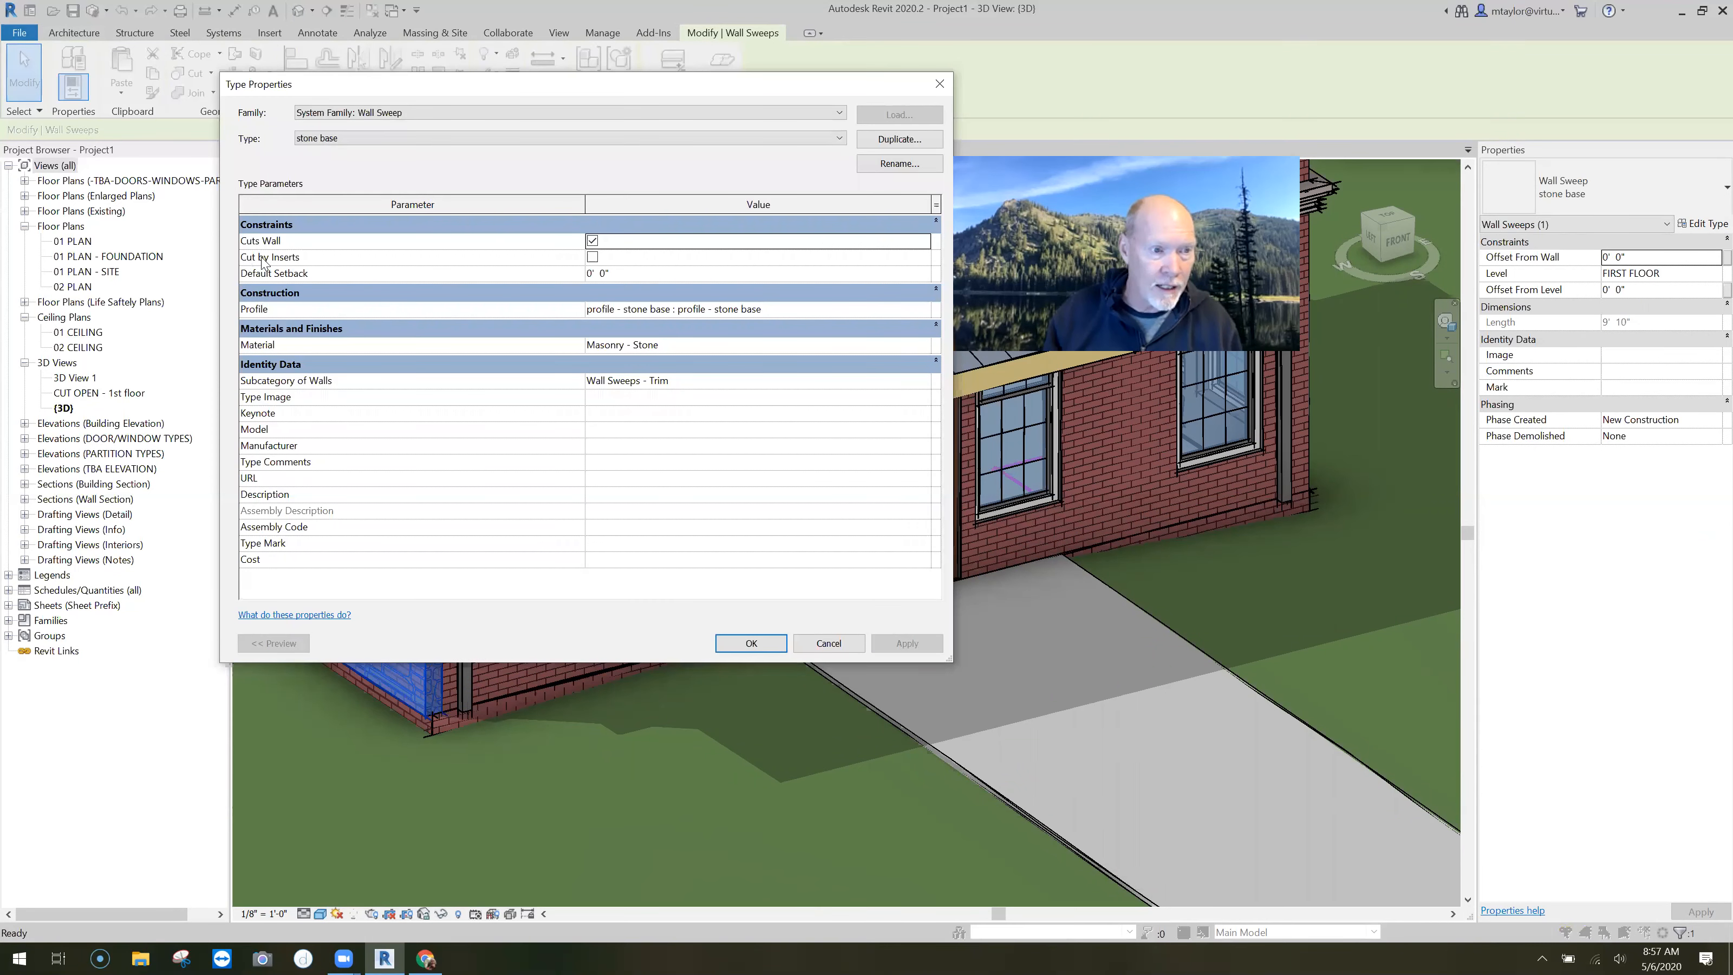
click(592, 257)
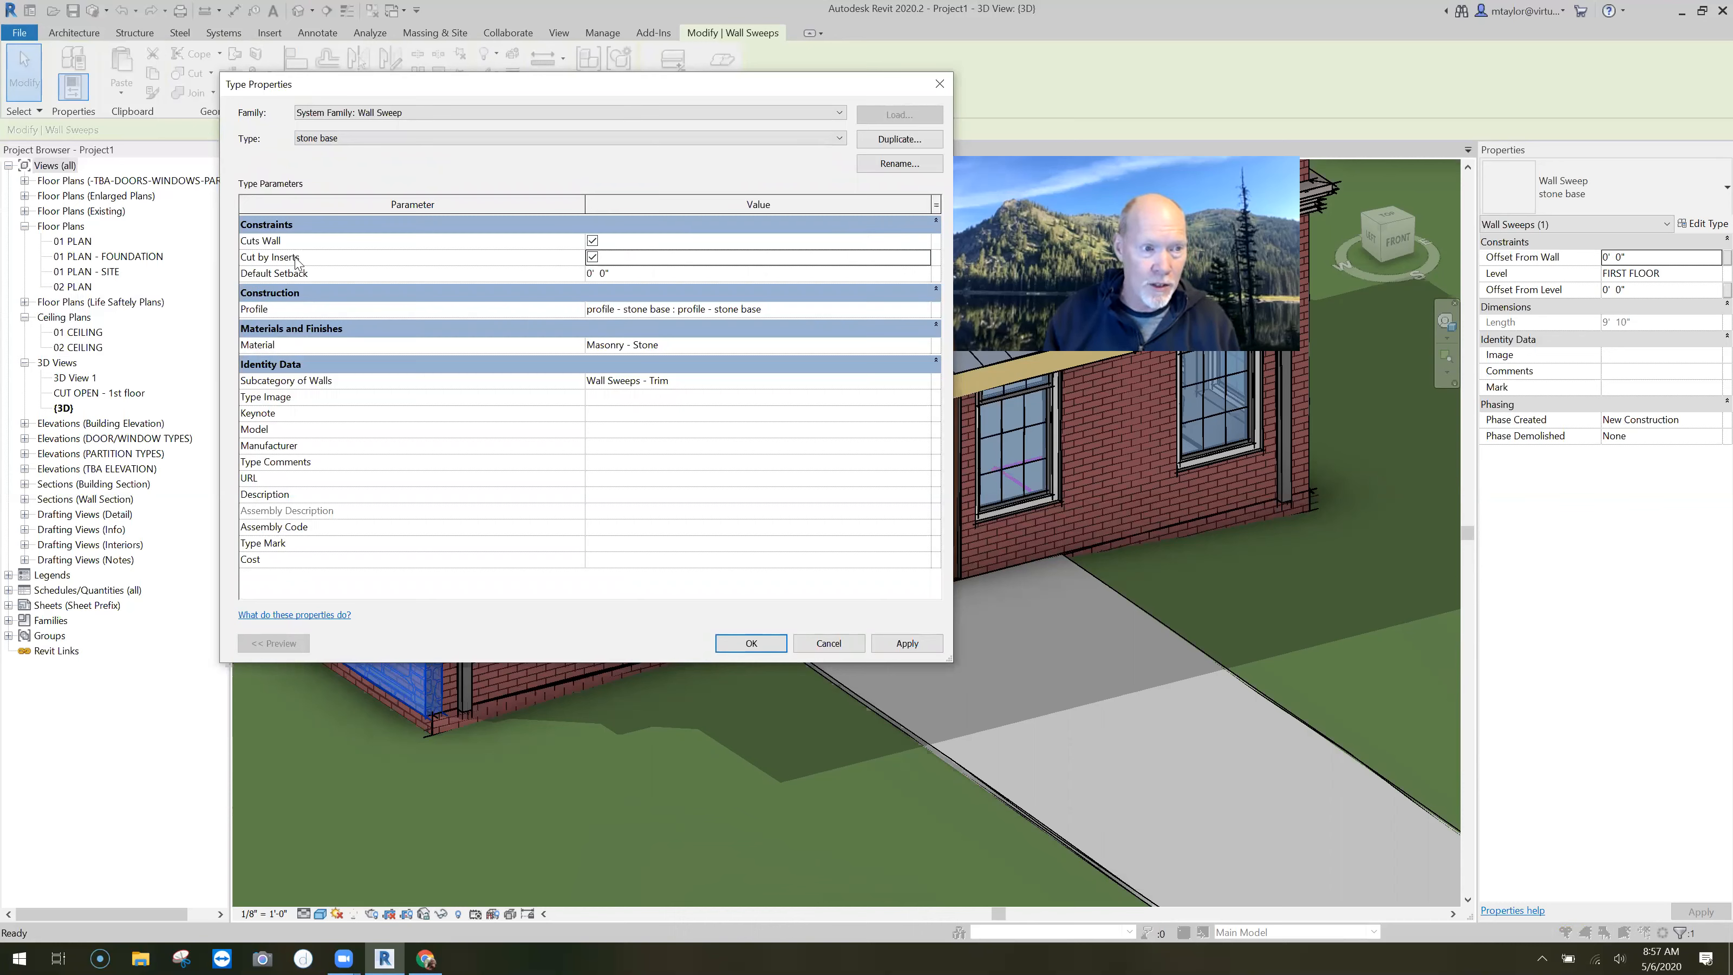
click(592, 257)
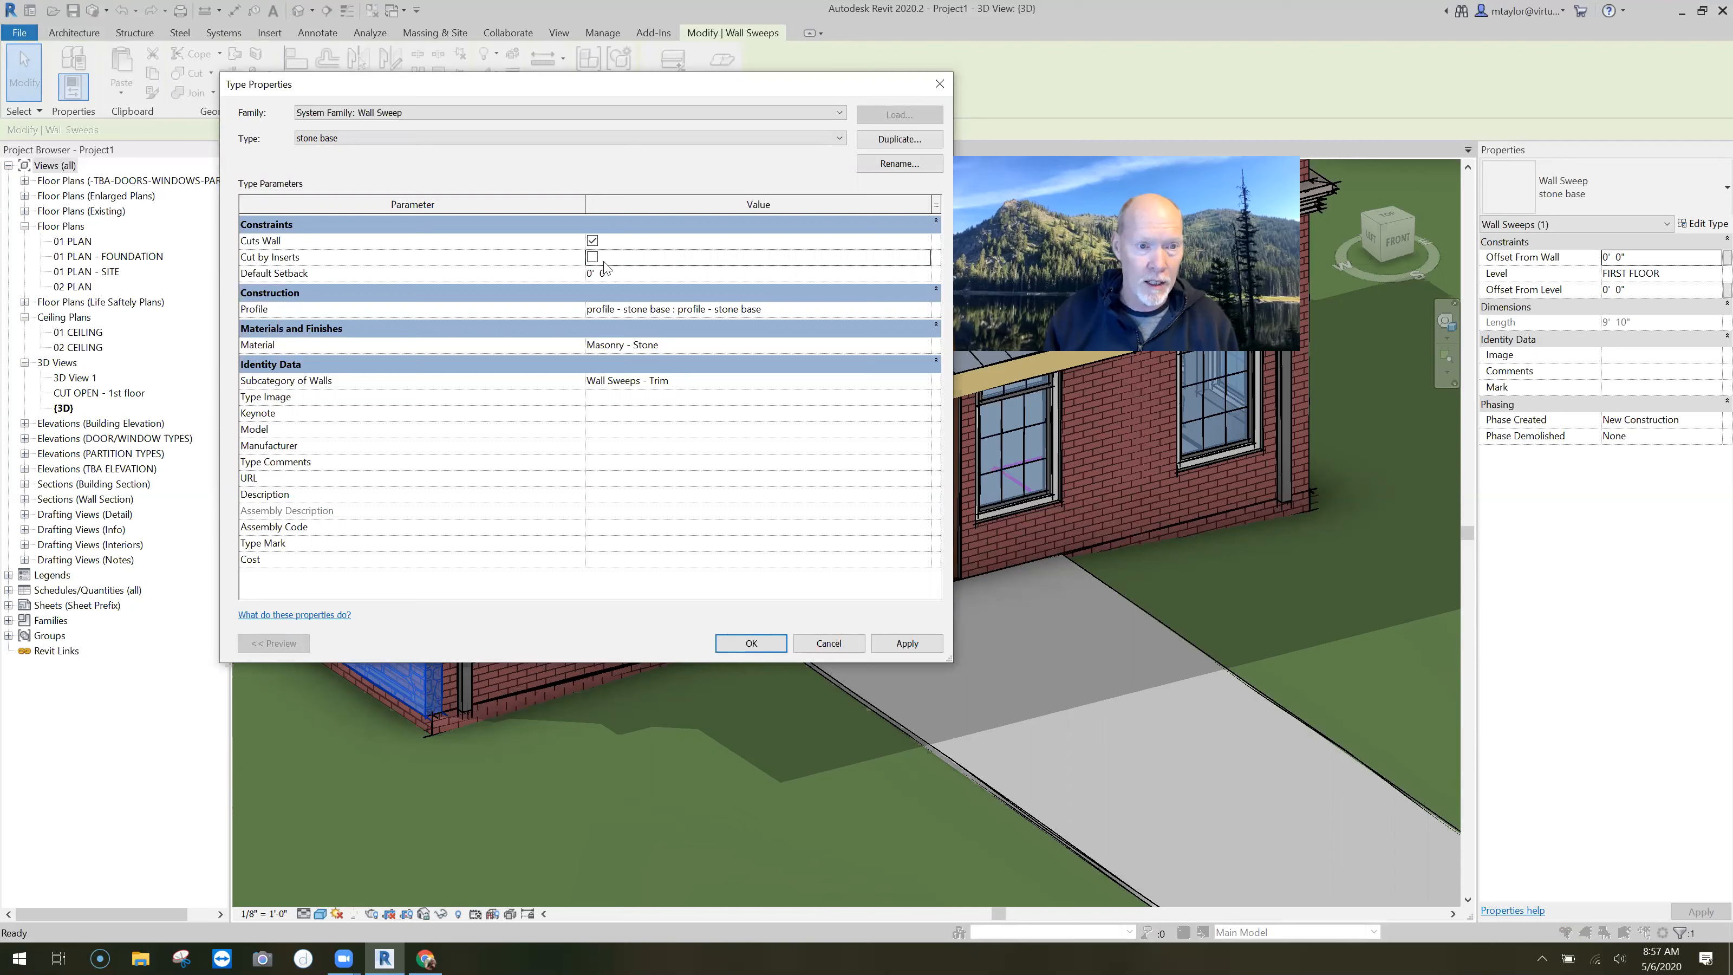
click(756, 643)
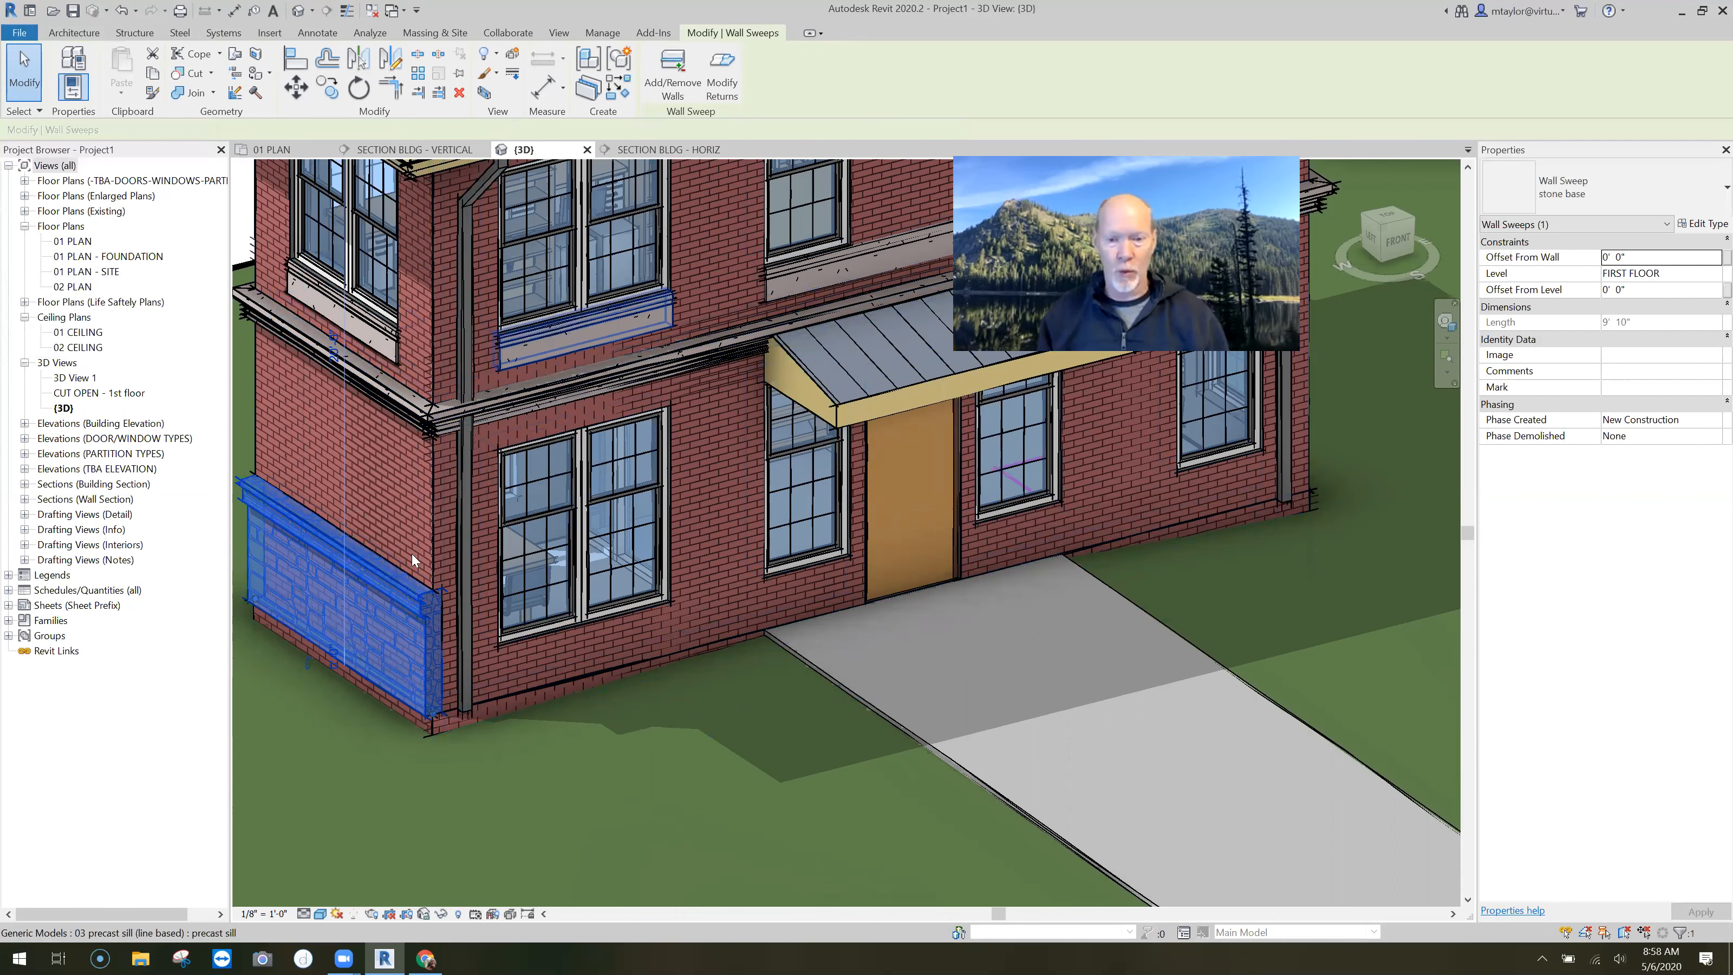
Step: Add the front entrance wall to the stone base sweep so it wraps around the corner
scroll(782, 700, down, 3)
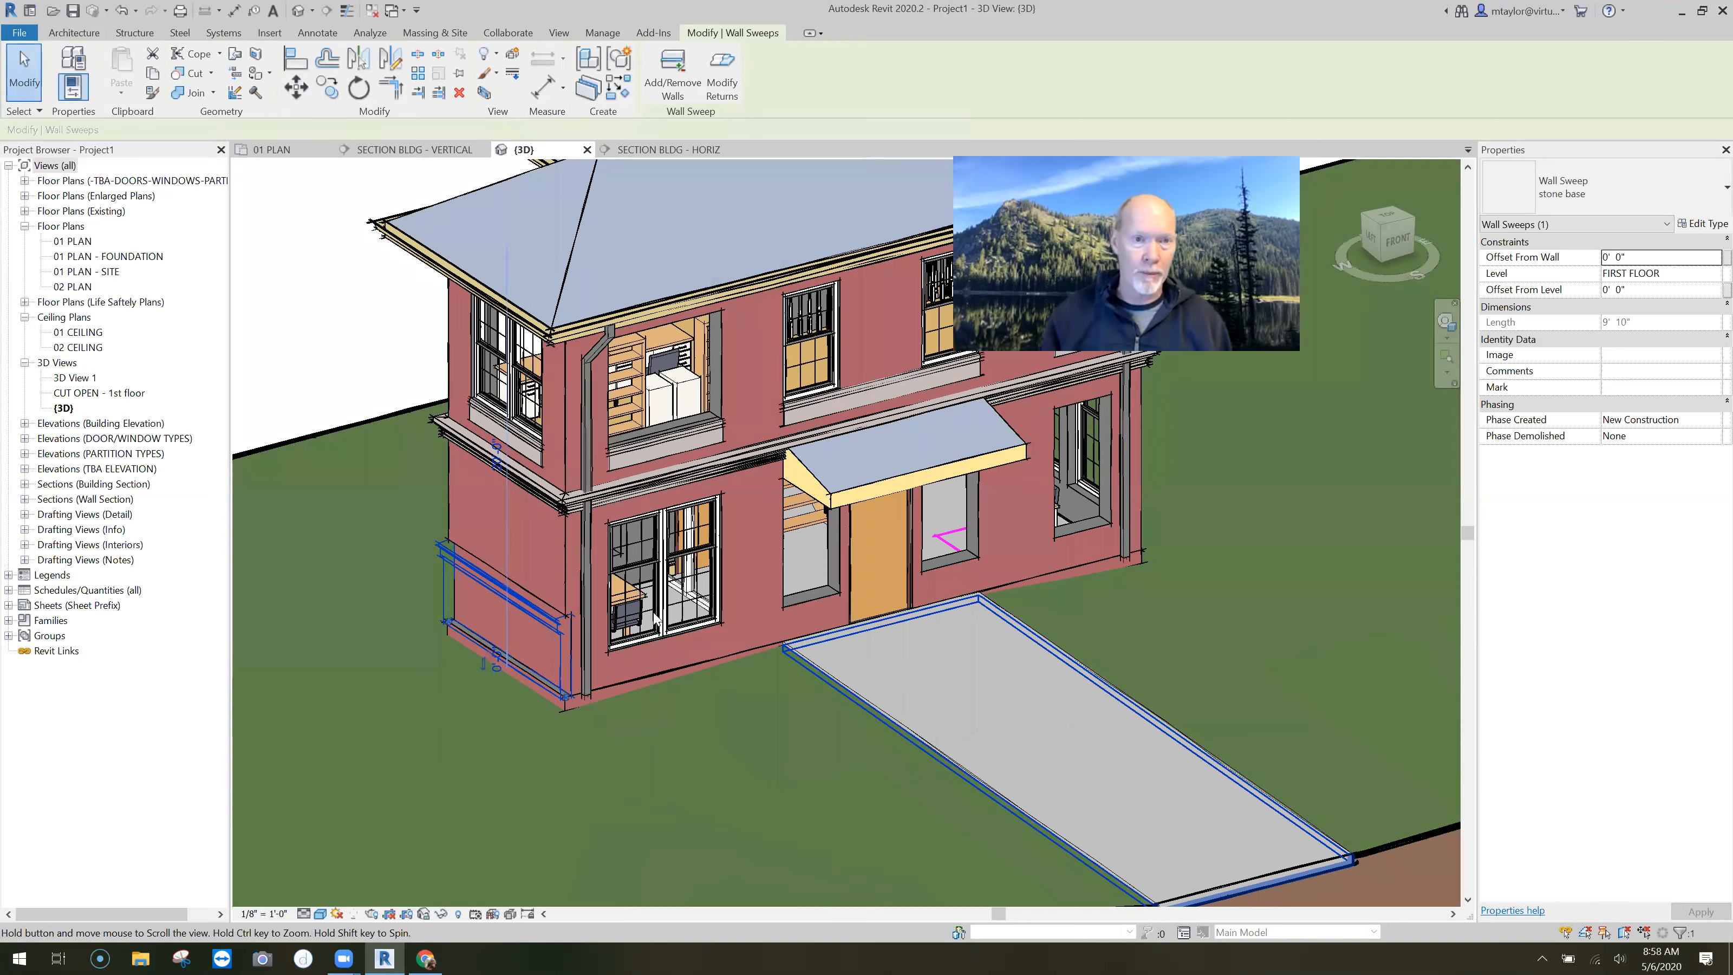
click(664, 84)
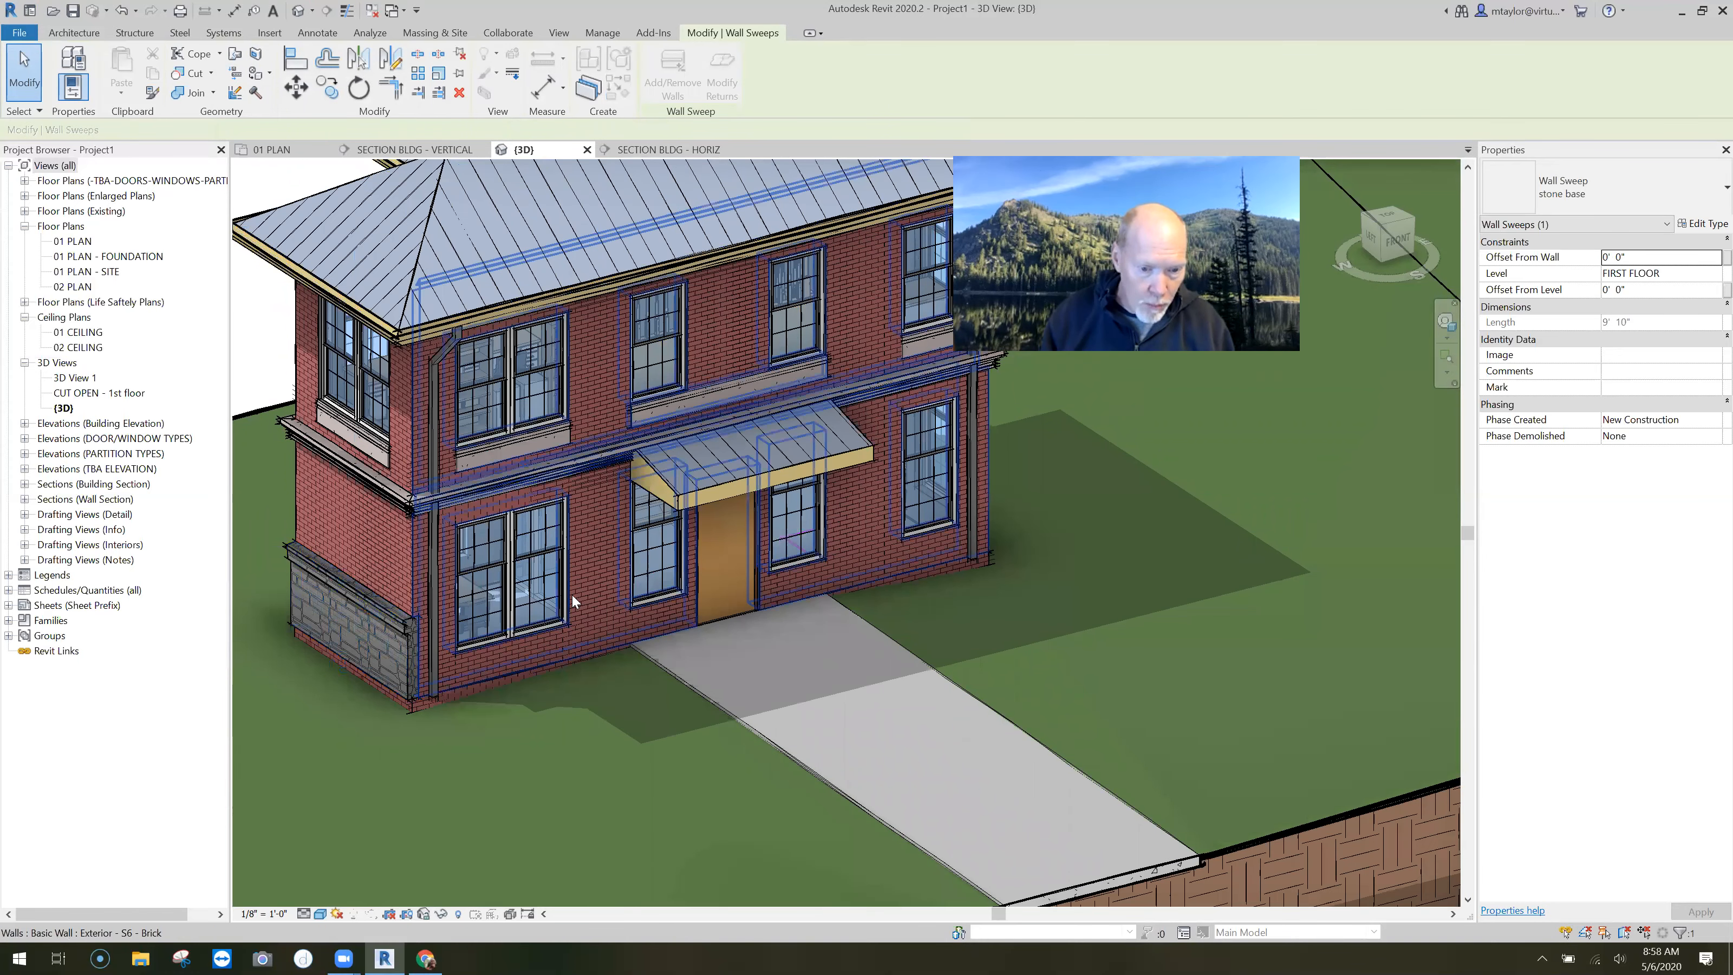
click(620, 653)
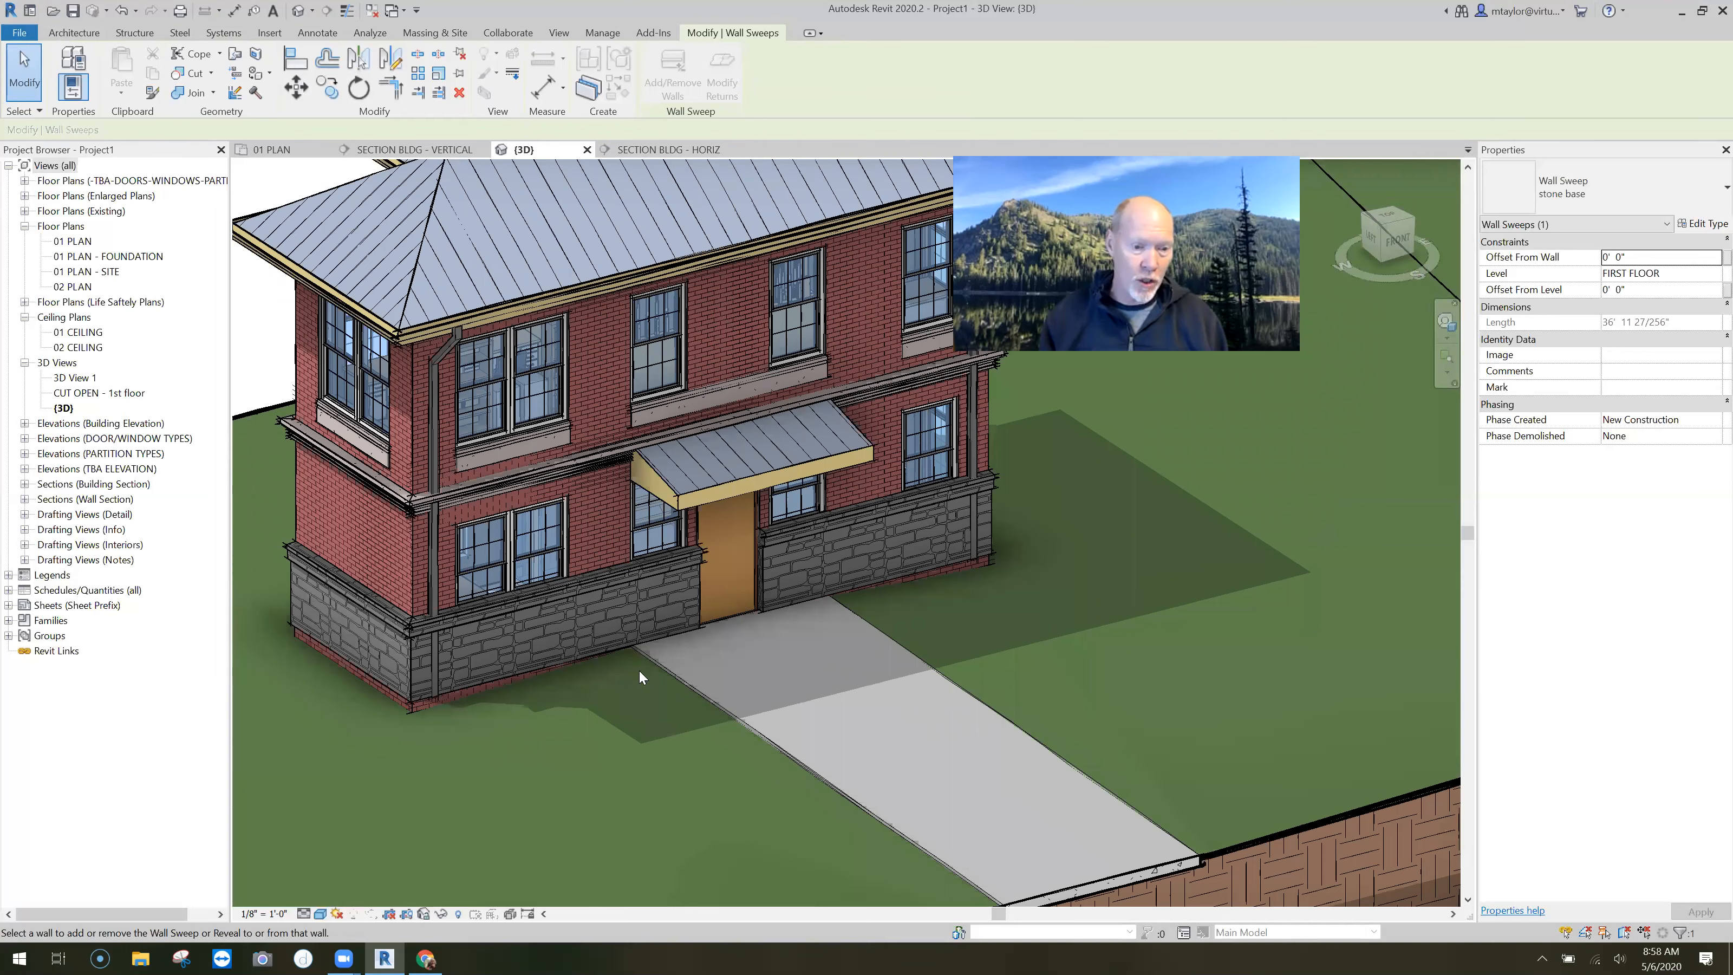
key(Escape)
key(Escape)
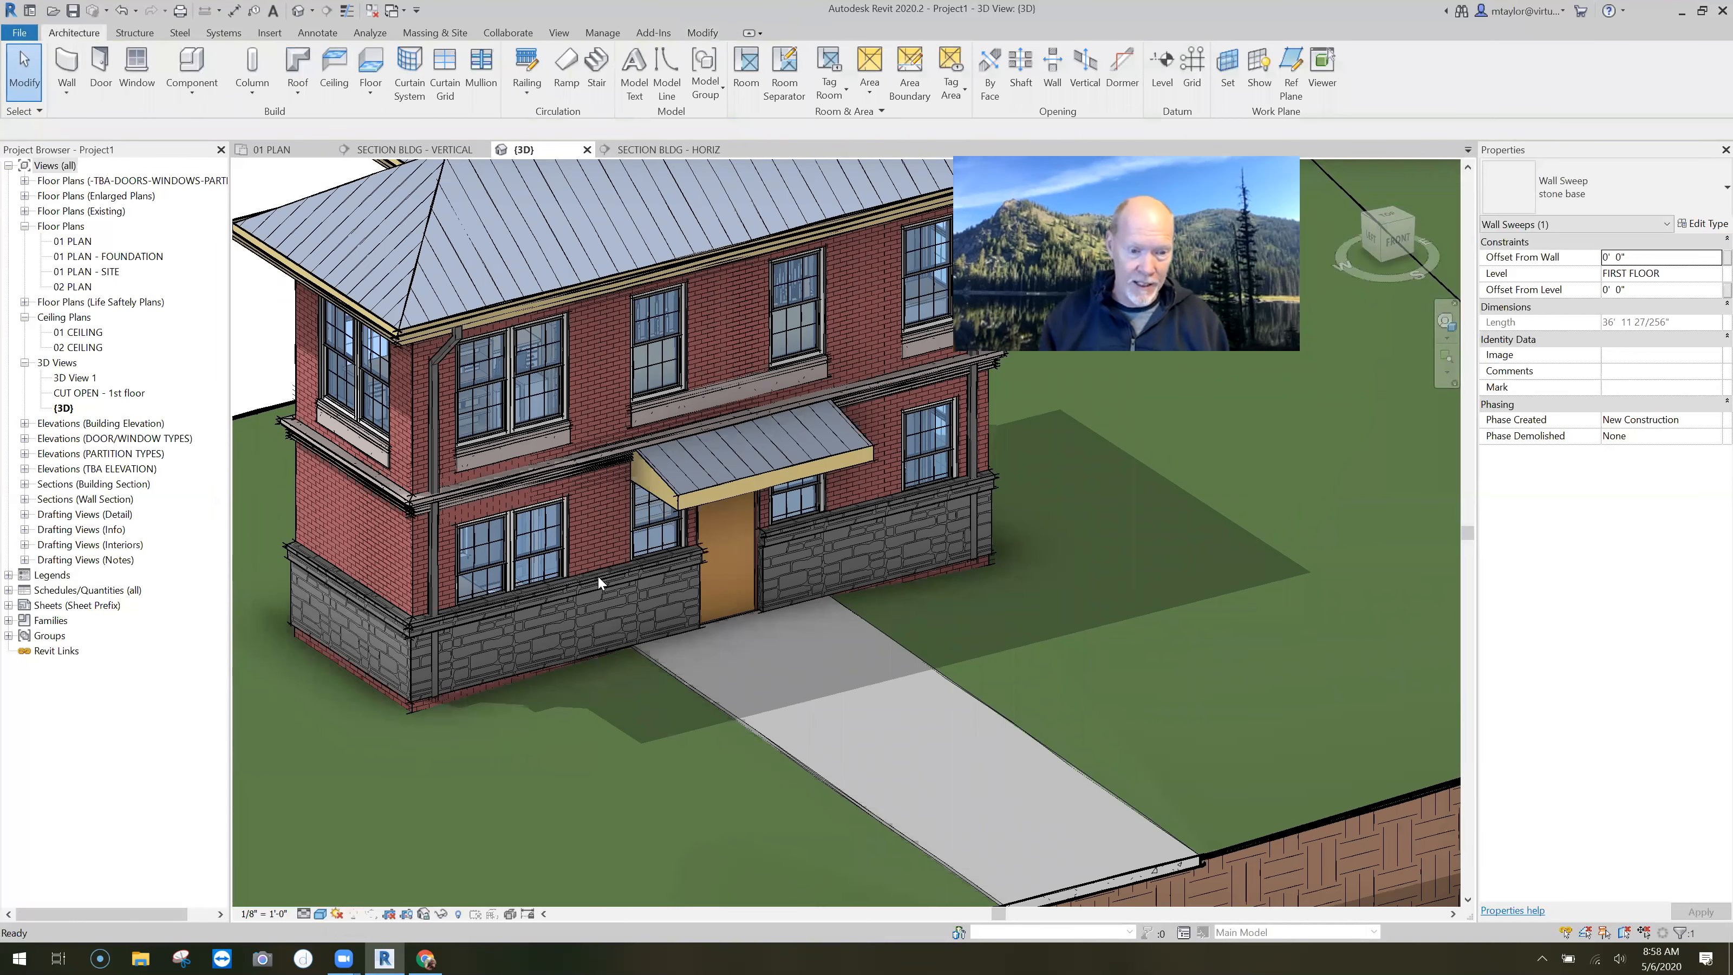
Step: Enable Cut by Inserts for the type of the stone base sweep on the end and front walls
click(558, 612)
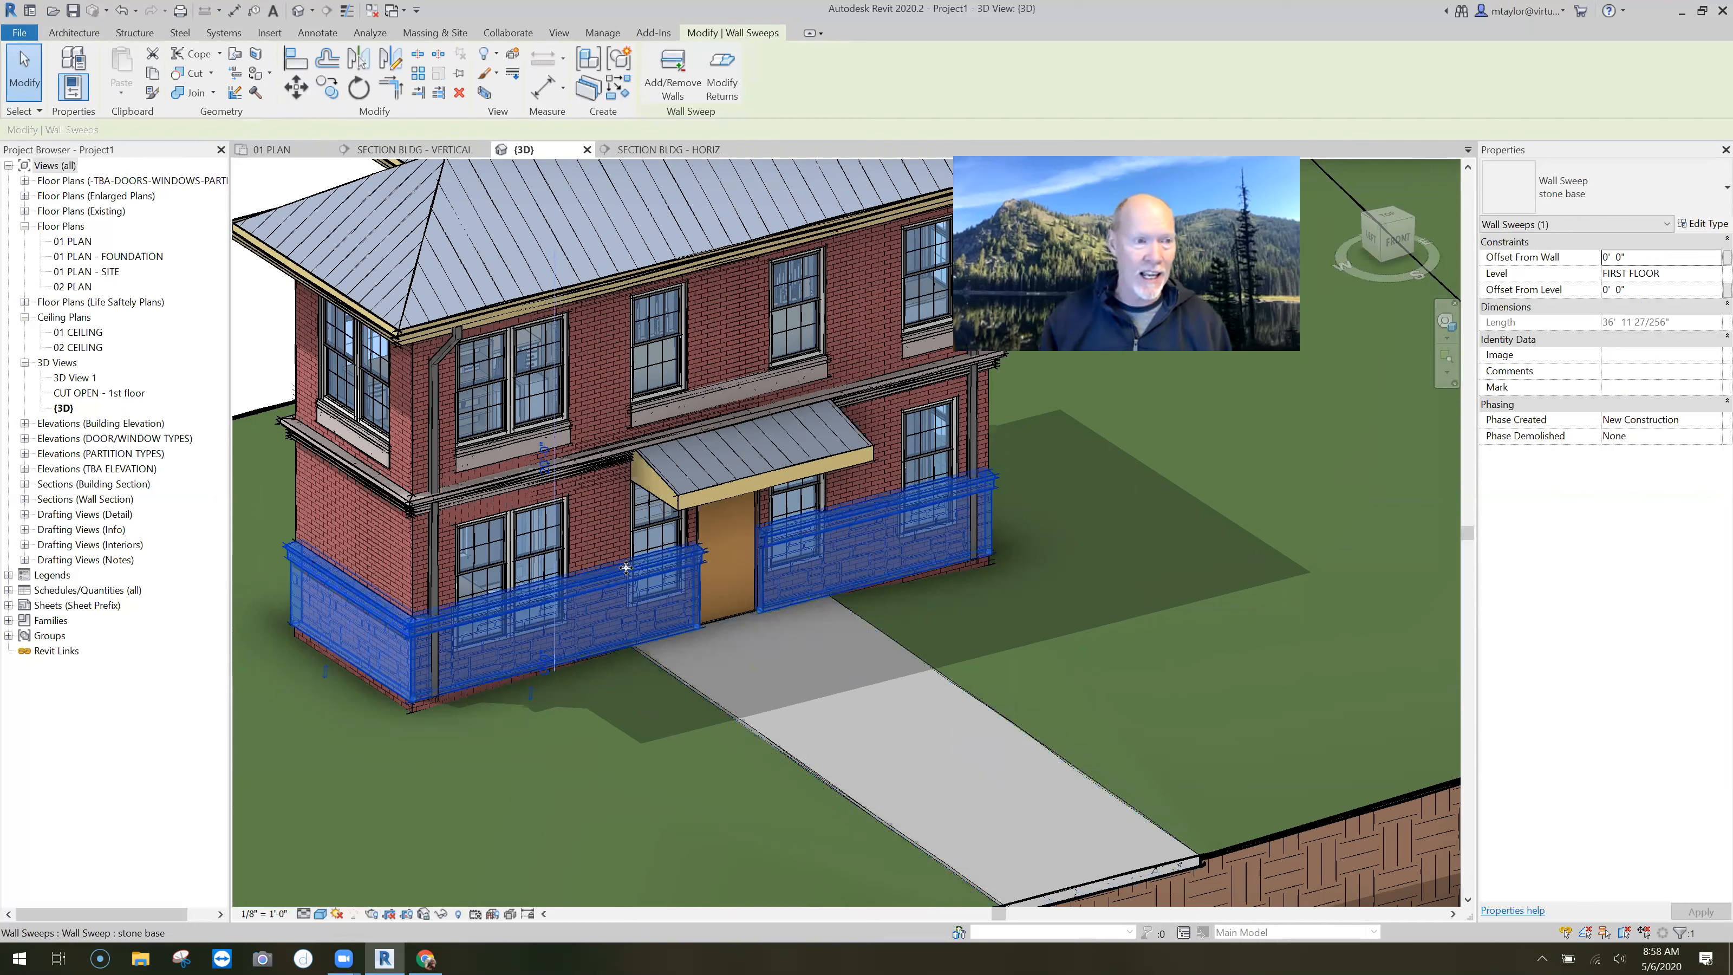
click(593, 258)
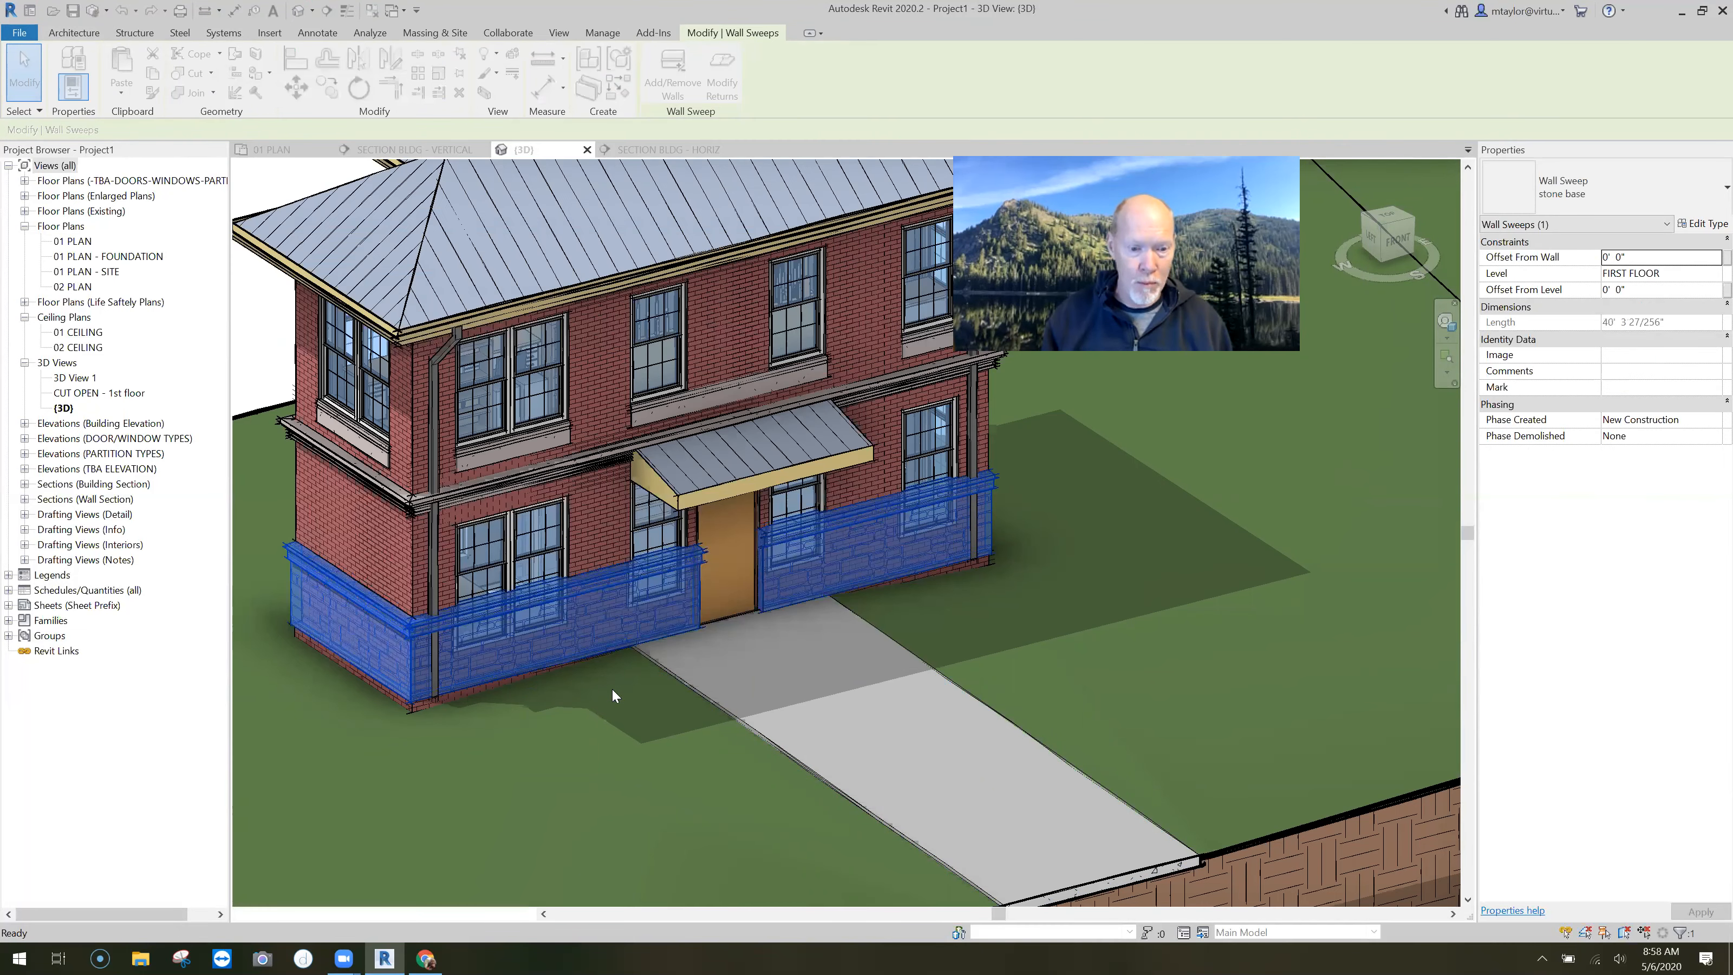
key(Escape)
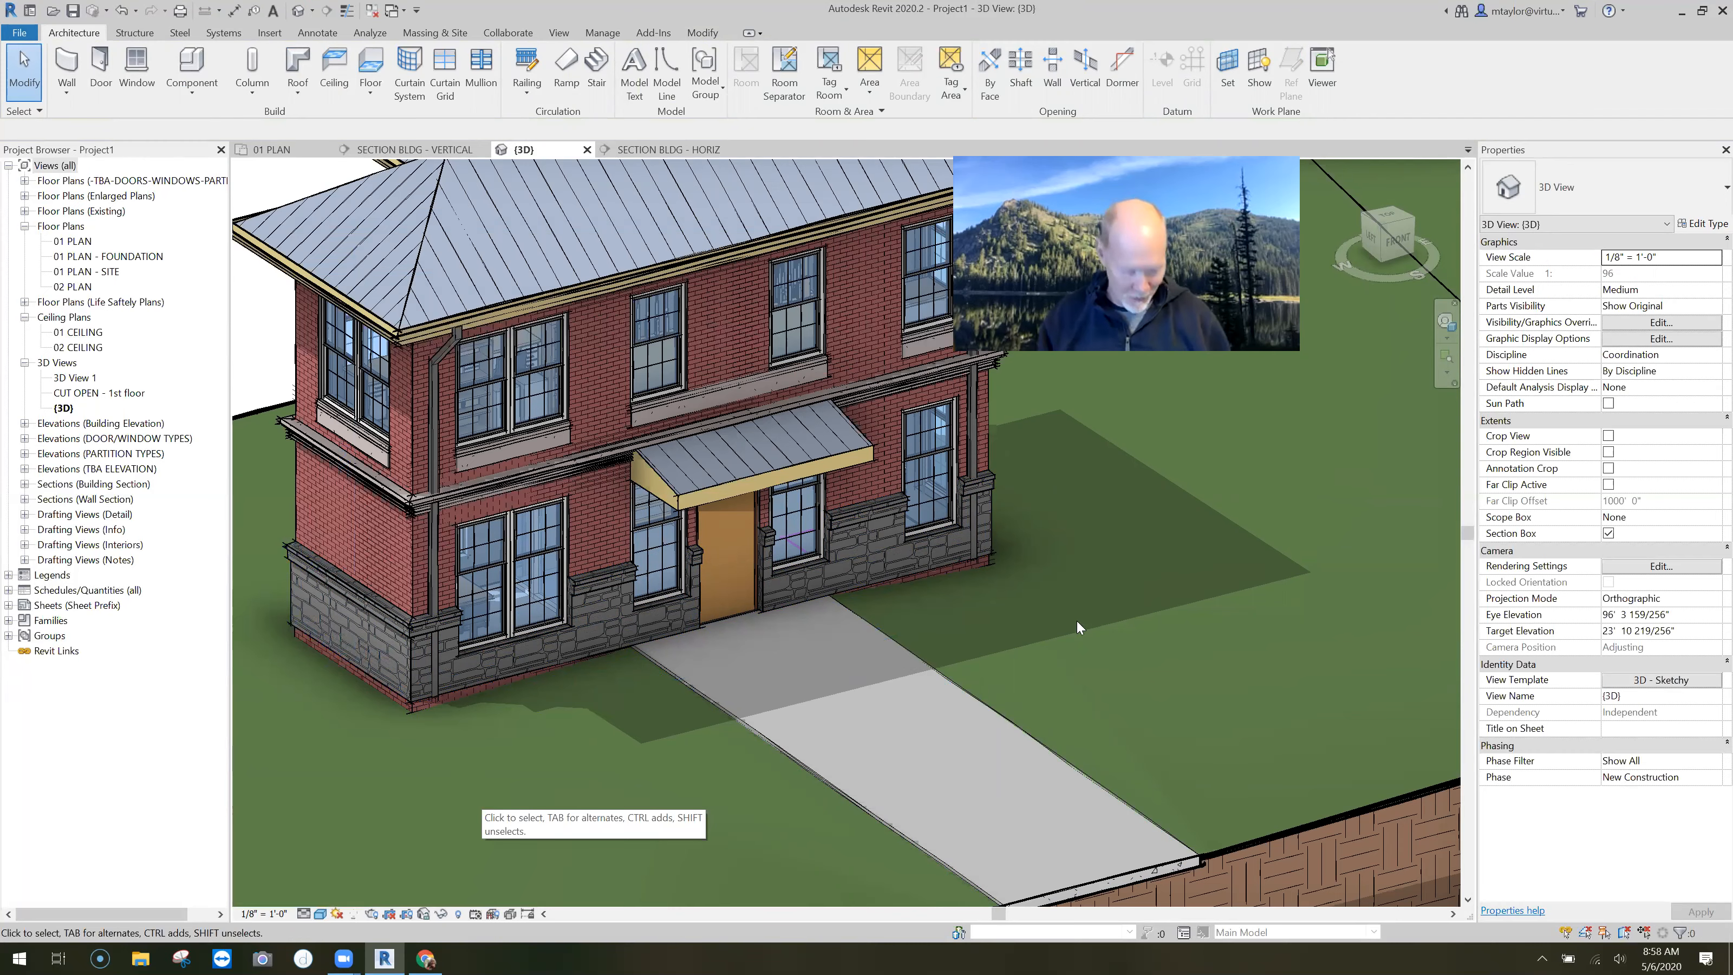
Step: Add the remaining exterior brick walls at the side and back to the stone base sweep so it wraps around the building
shift+middle_drag(1017, 640, 778, 617)
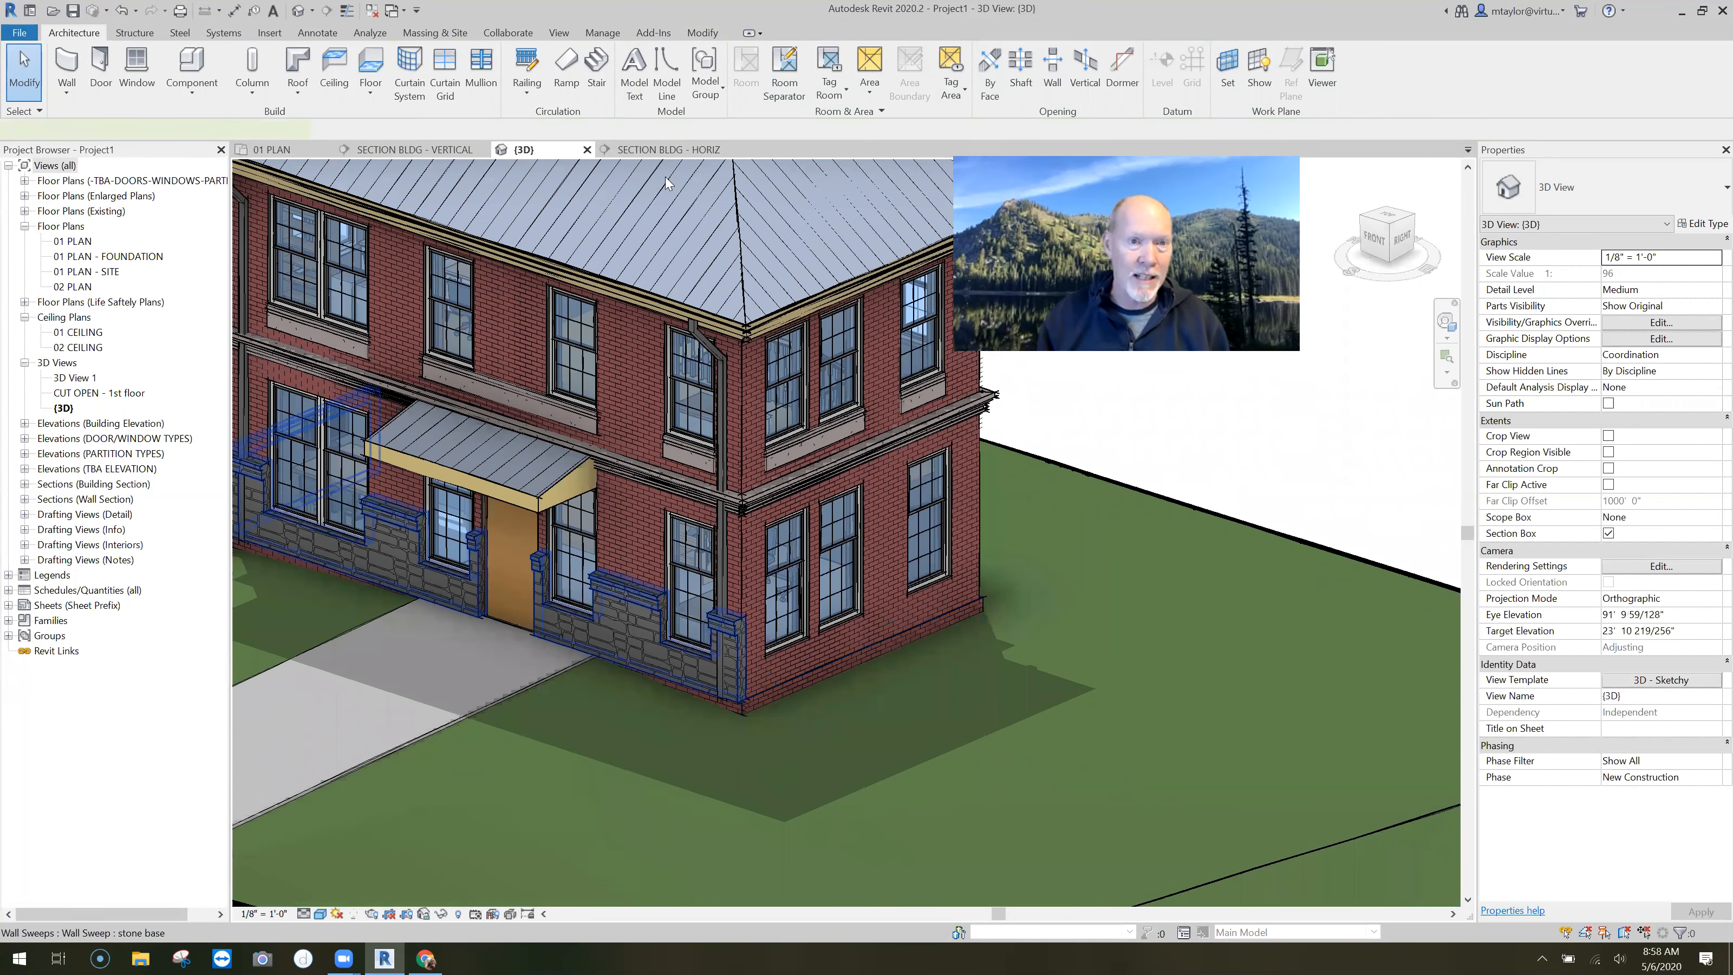
click(667, 183)
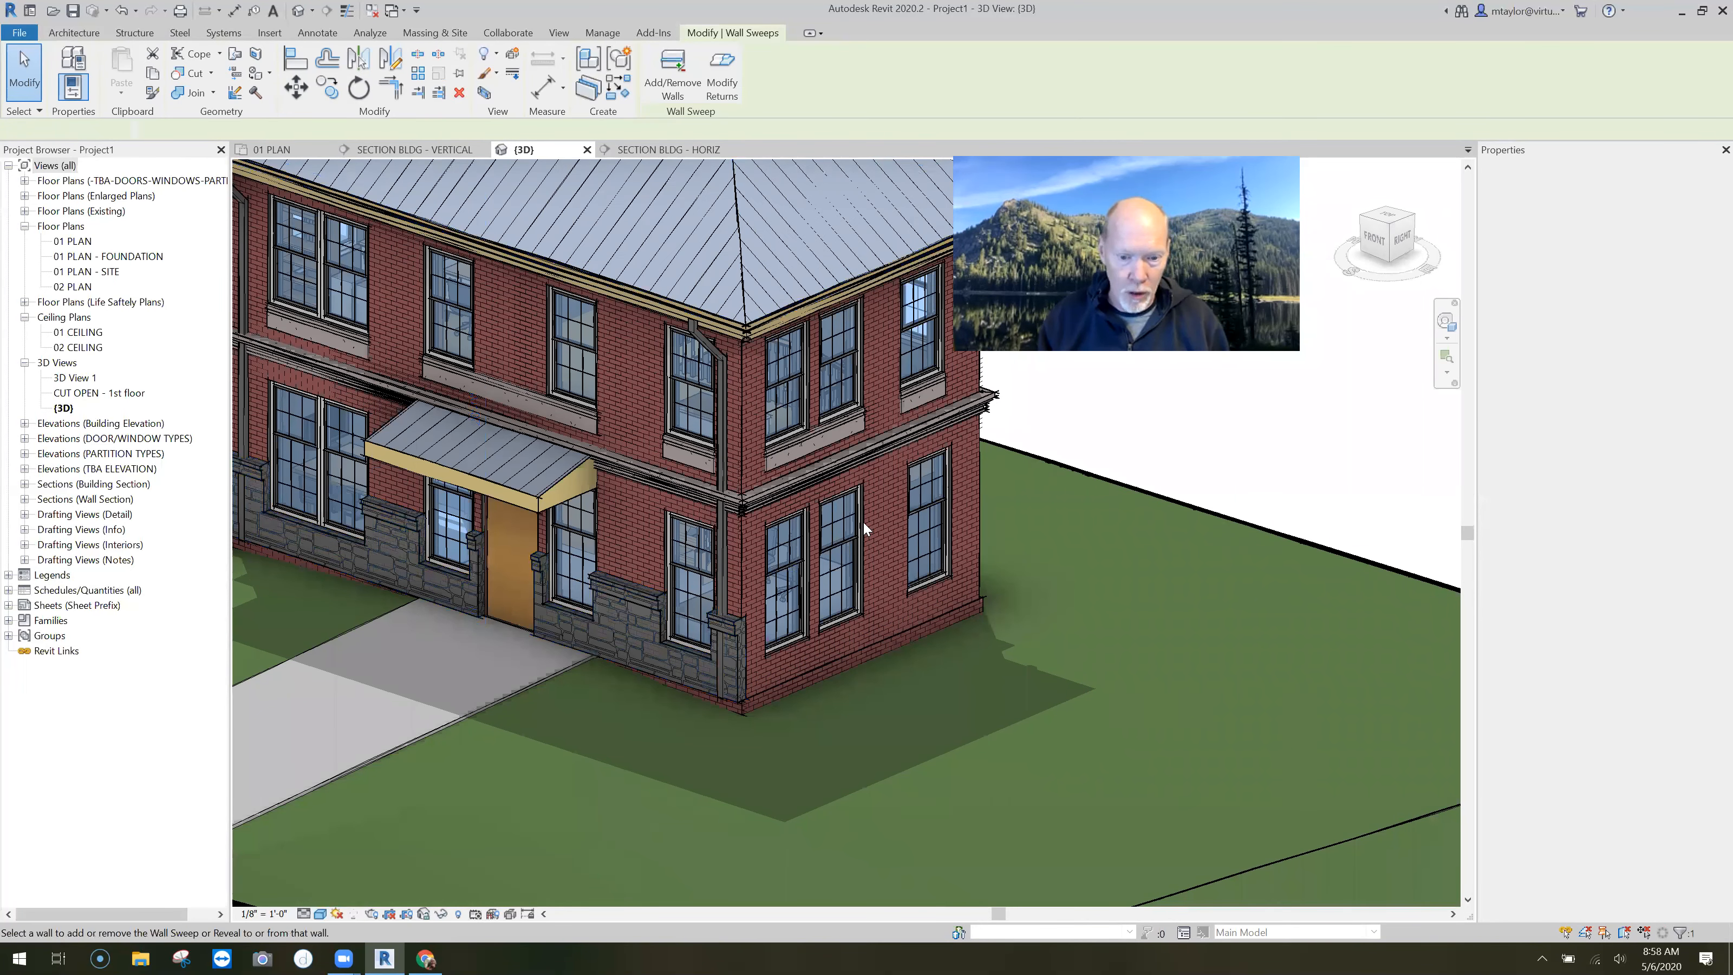
click(863, 521)
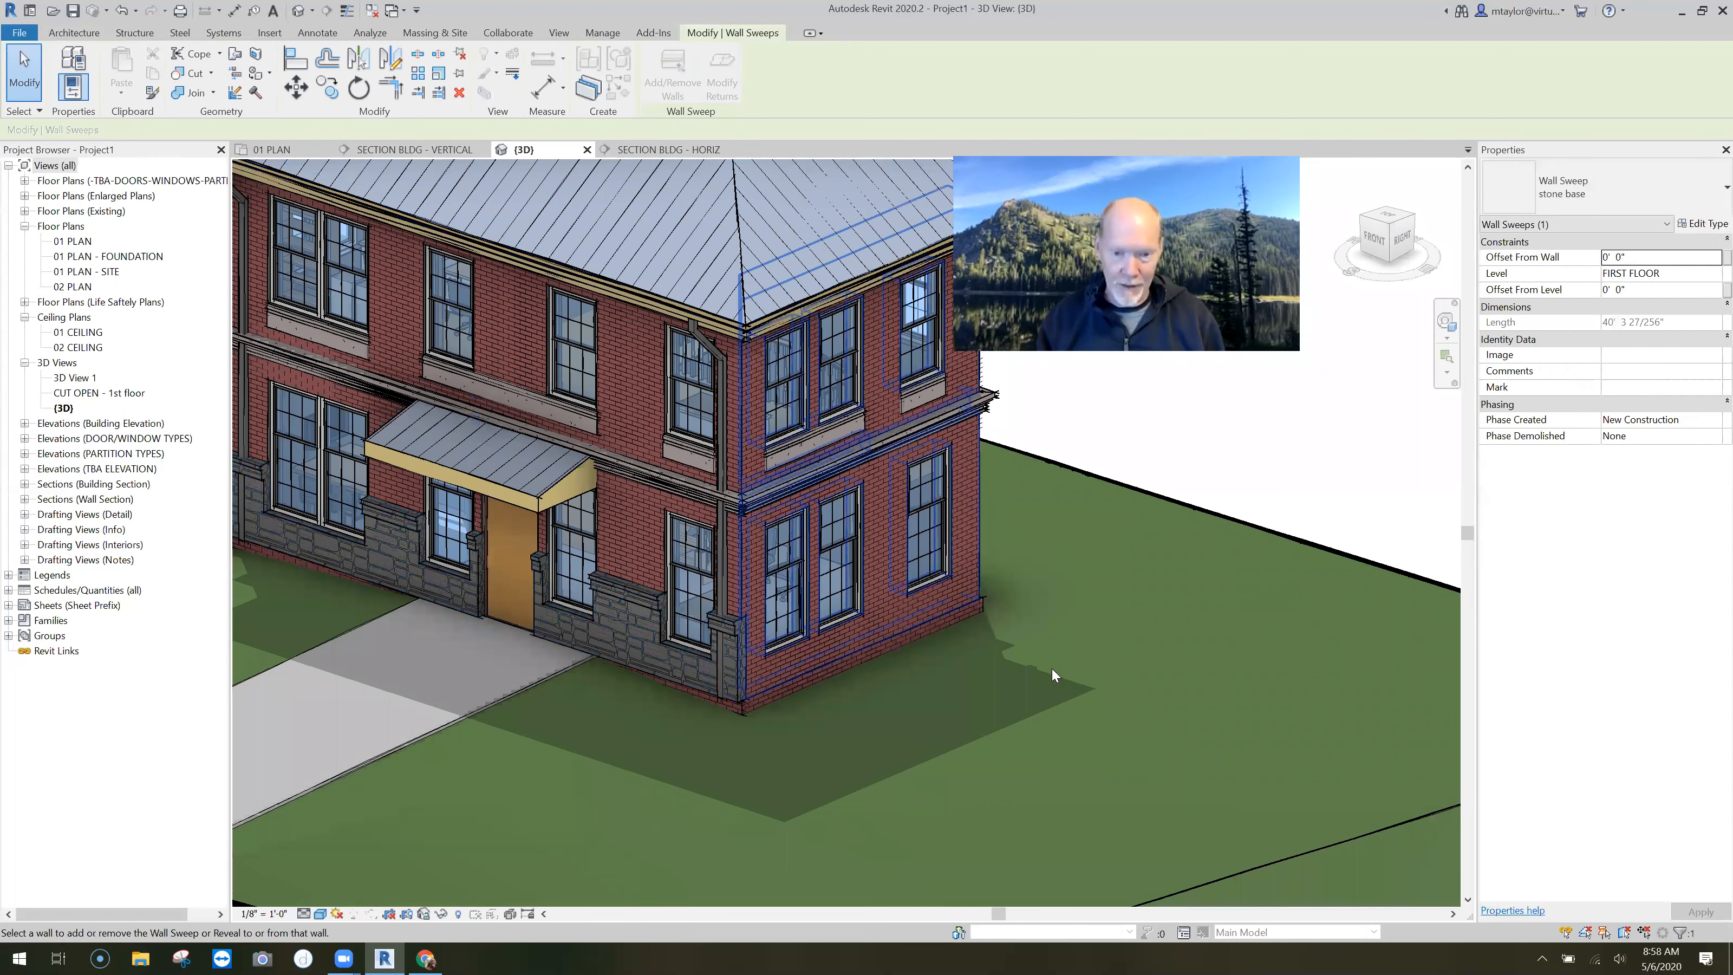
shift+middle_drag(695, 679, 584, 444)
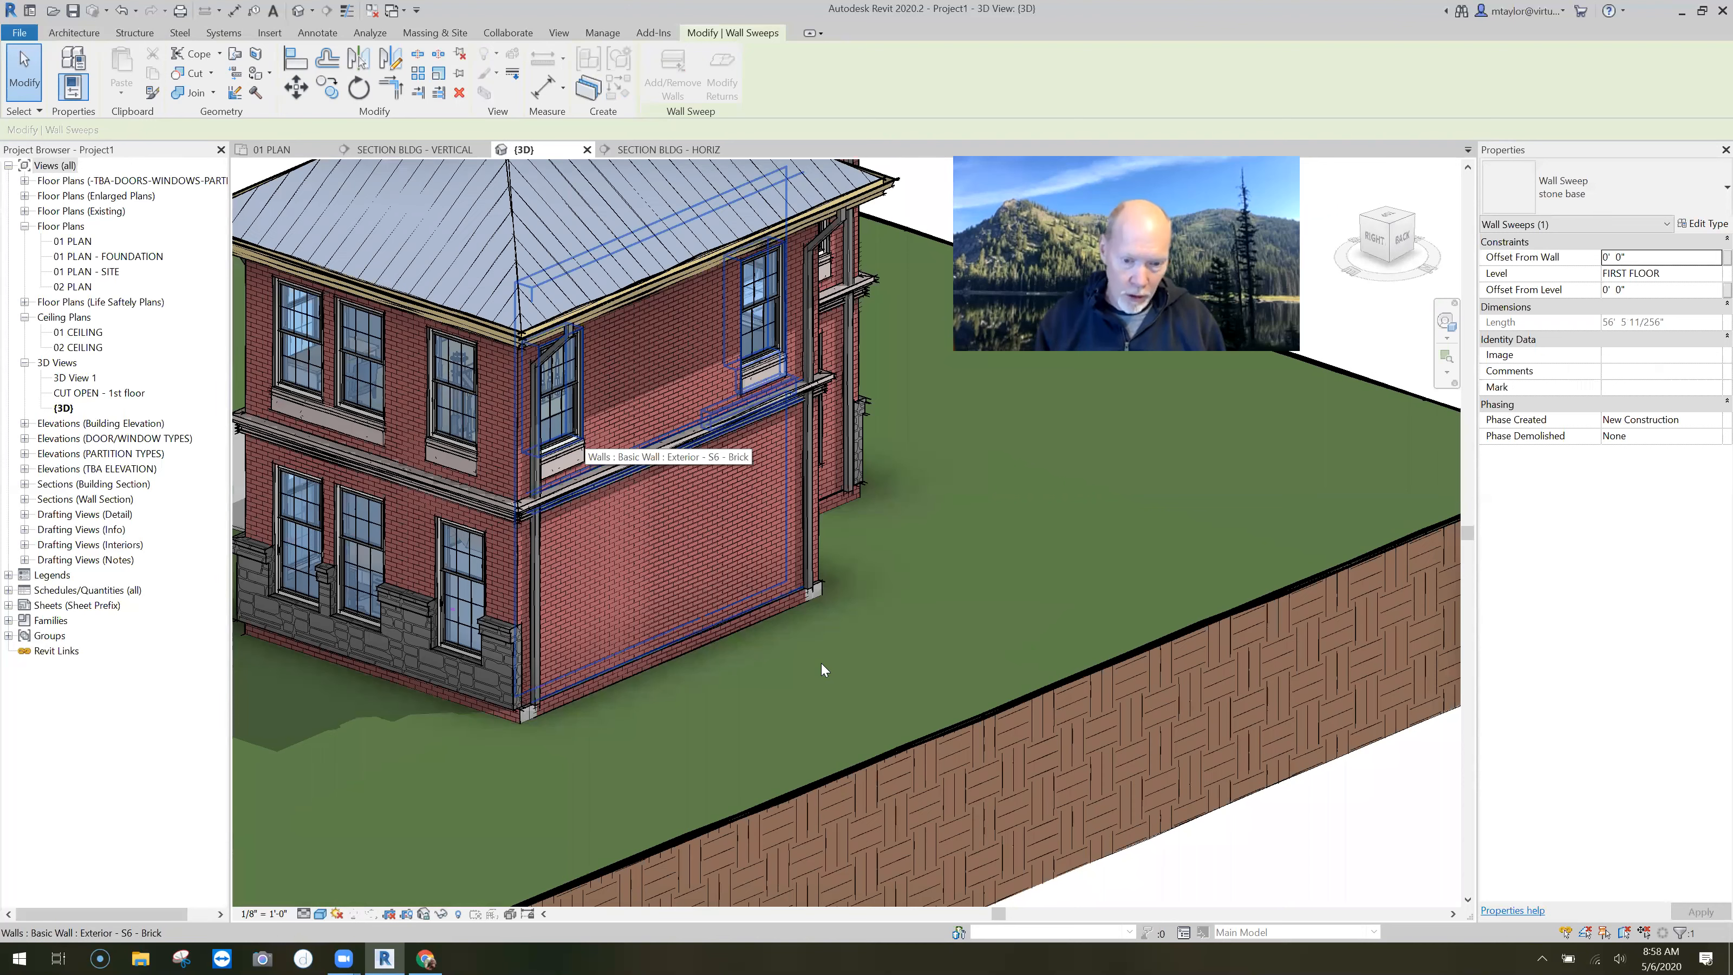
shift+middle_drag(907, 641, 641, 573)
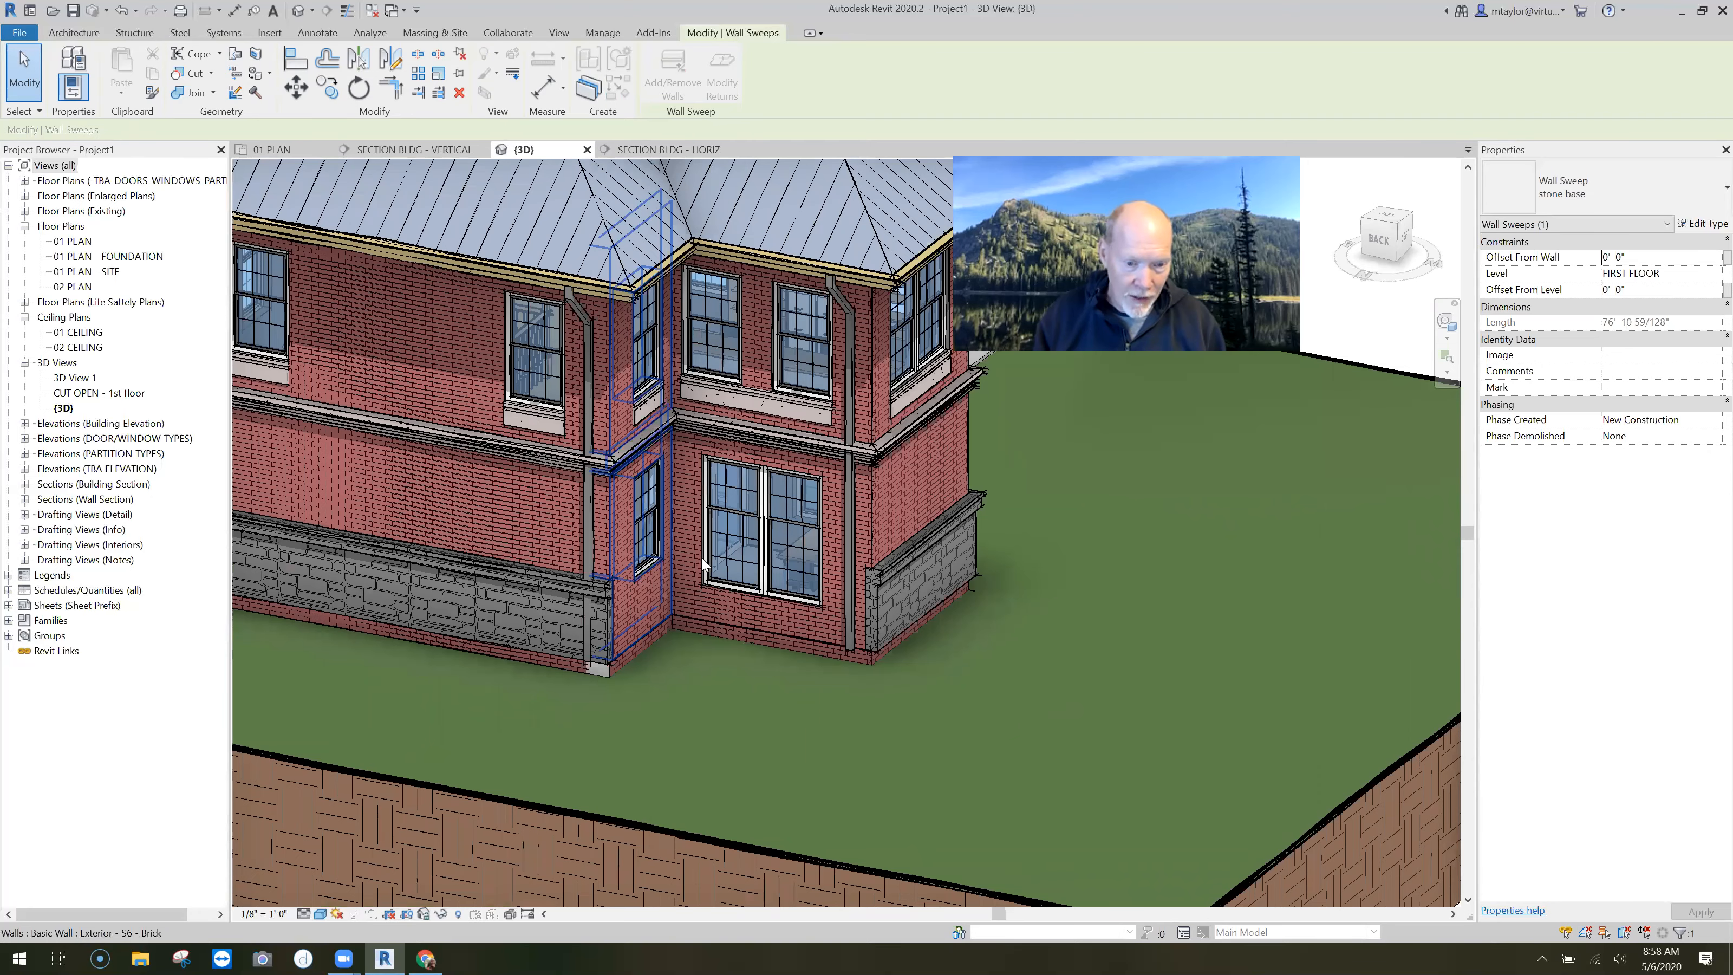
click(742, 612)
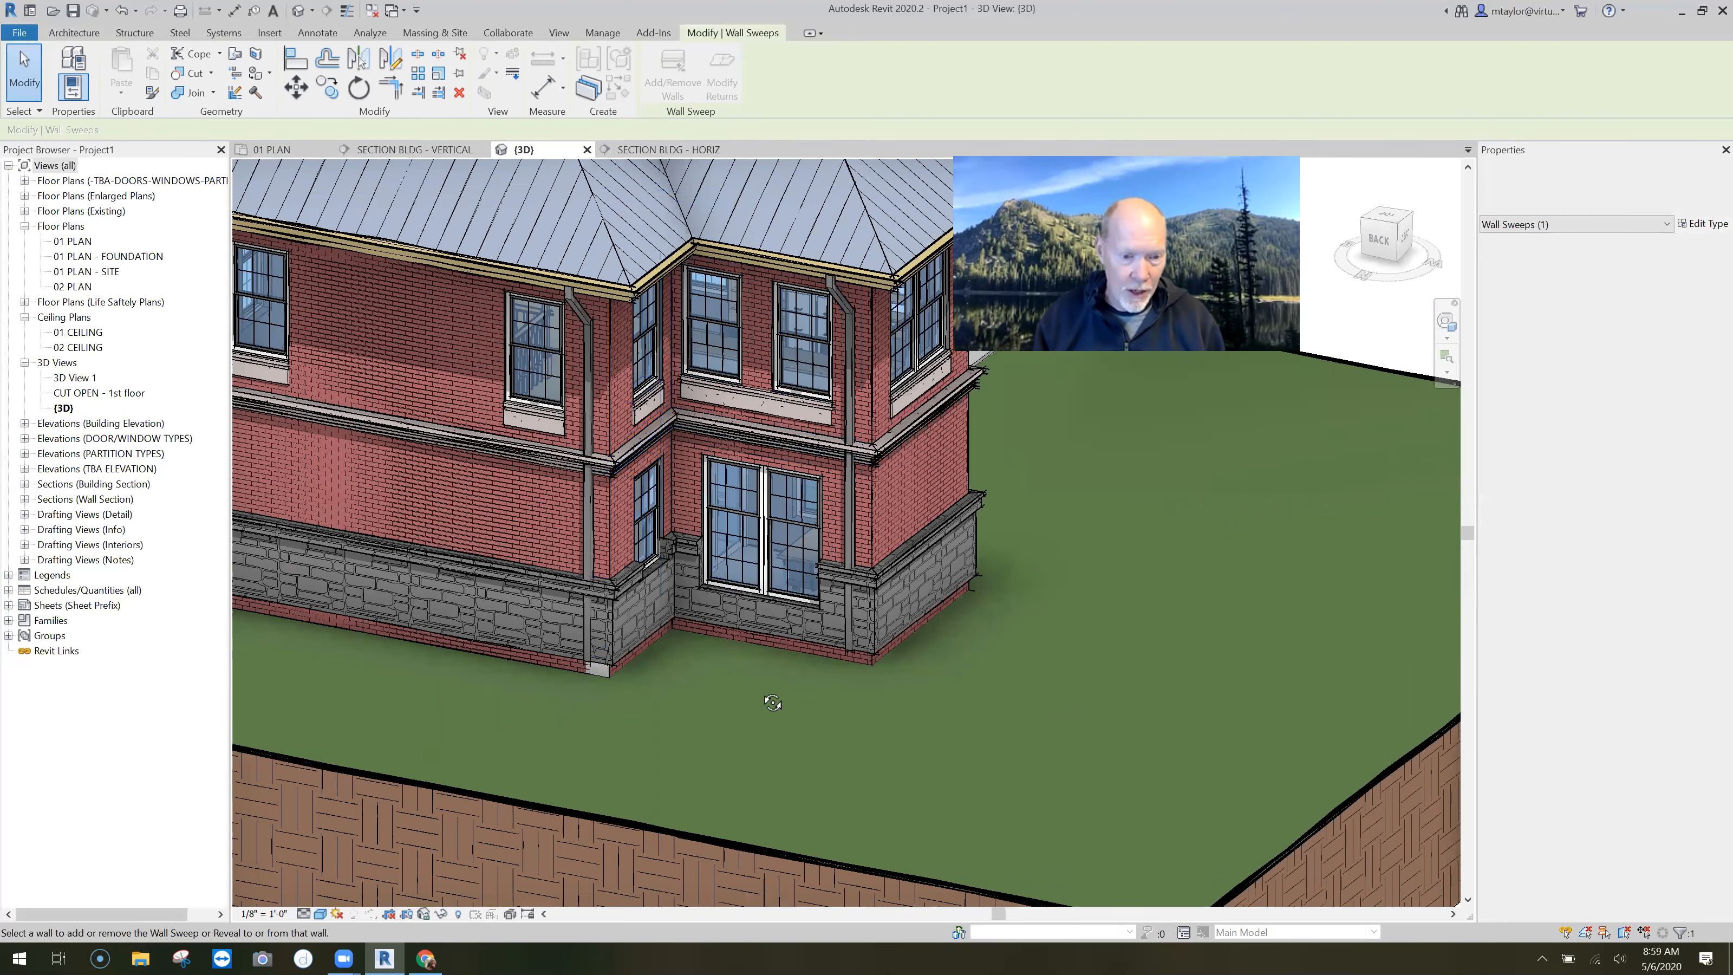
shift+middle_drag(772, 702, 618, 707)
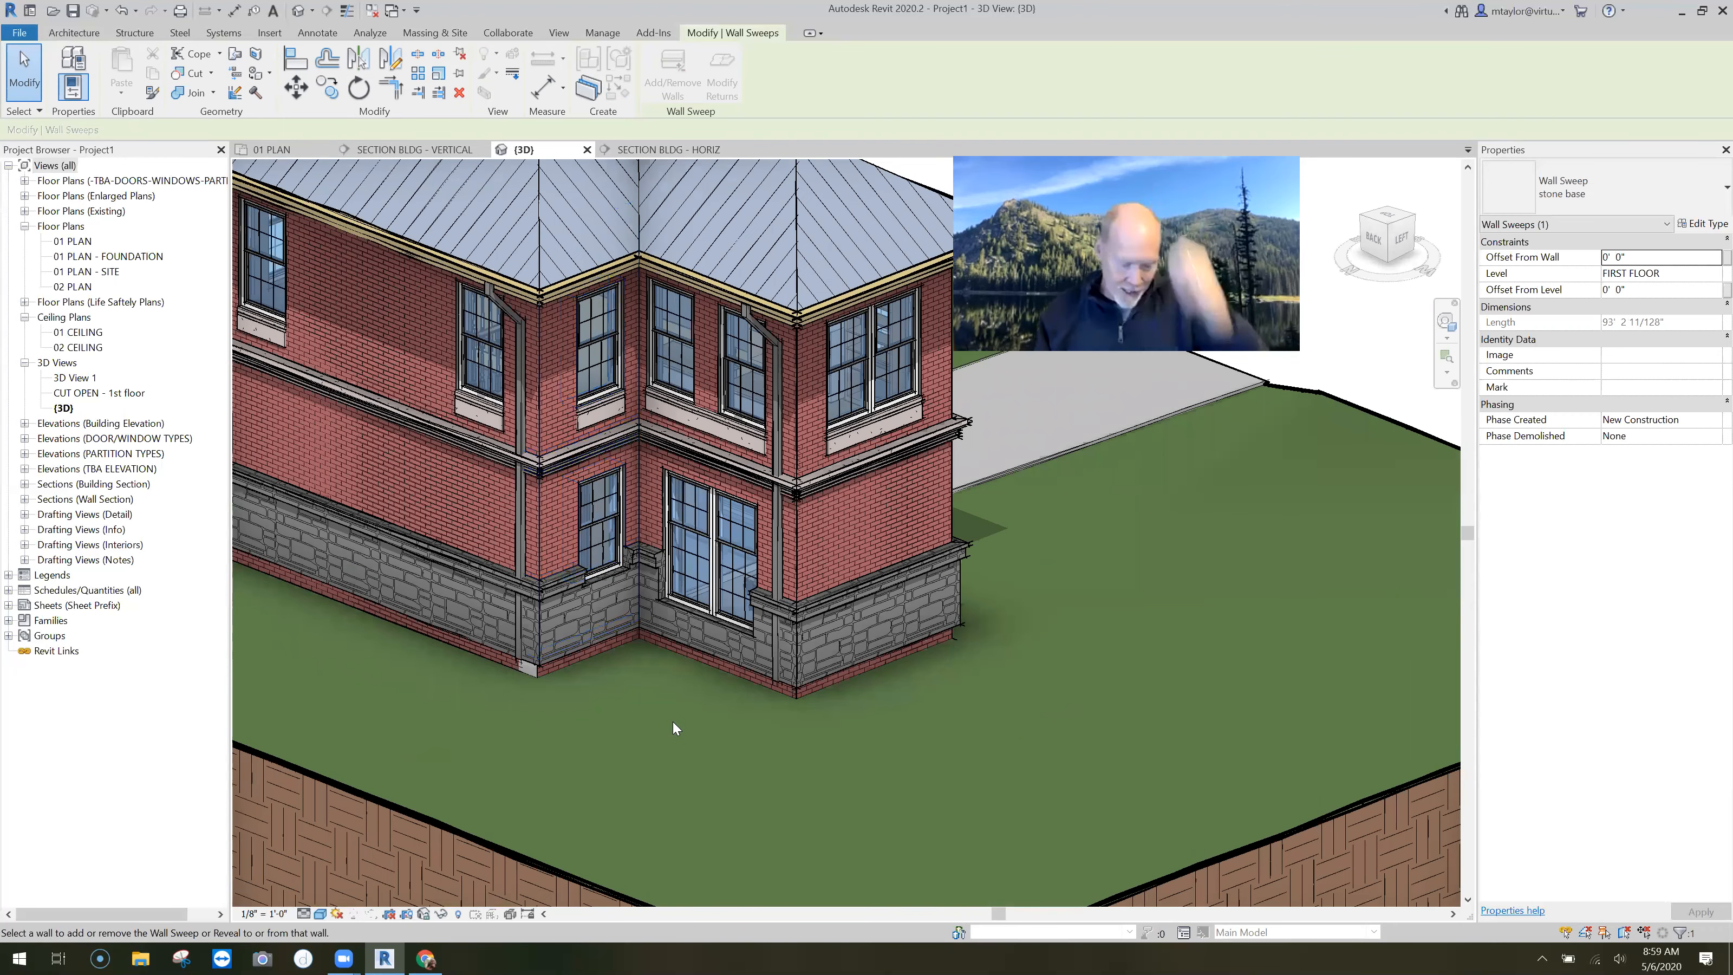
shift+middle_drag(840, 718, 872, 687)
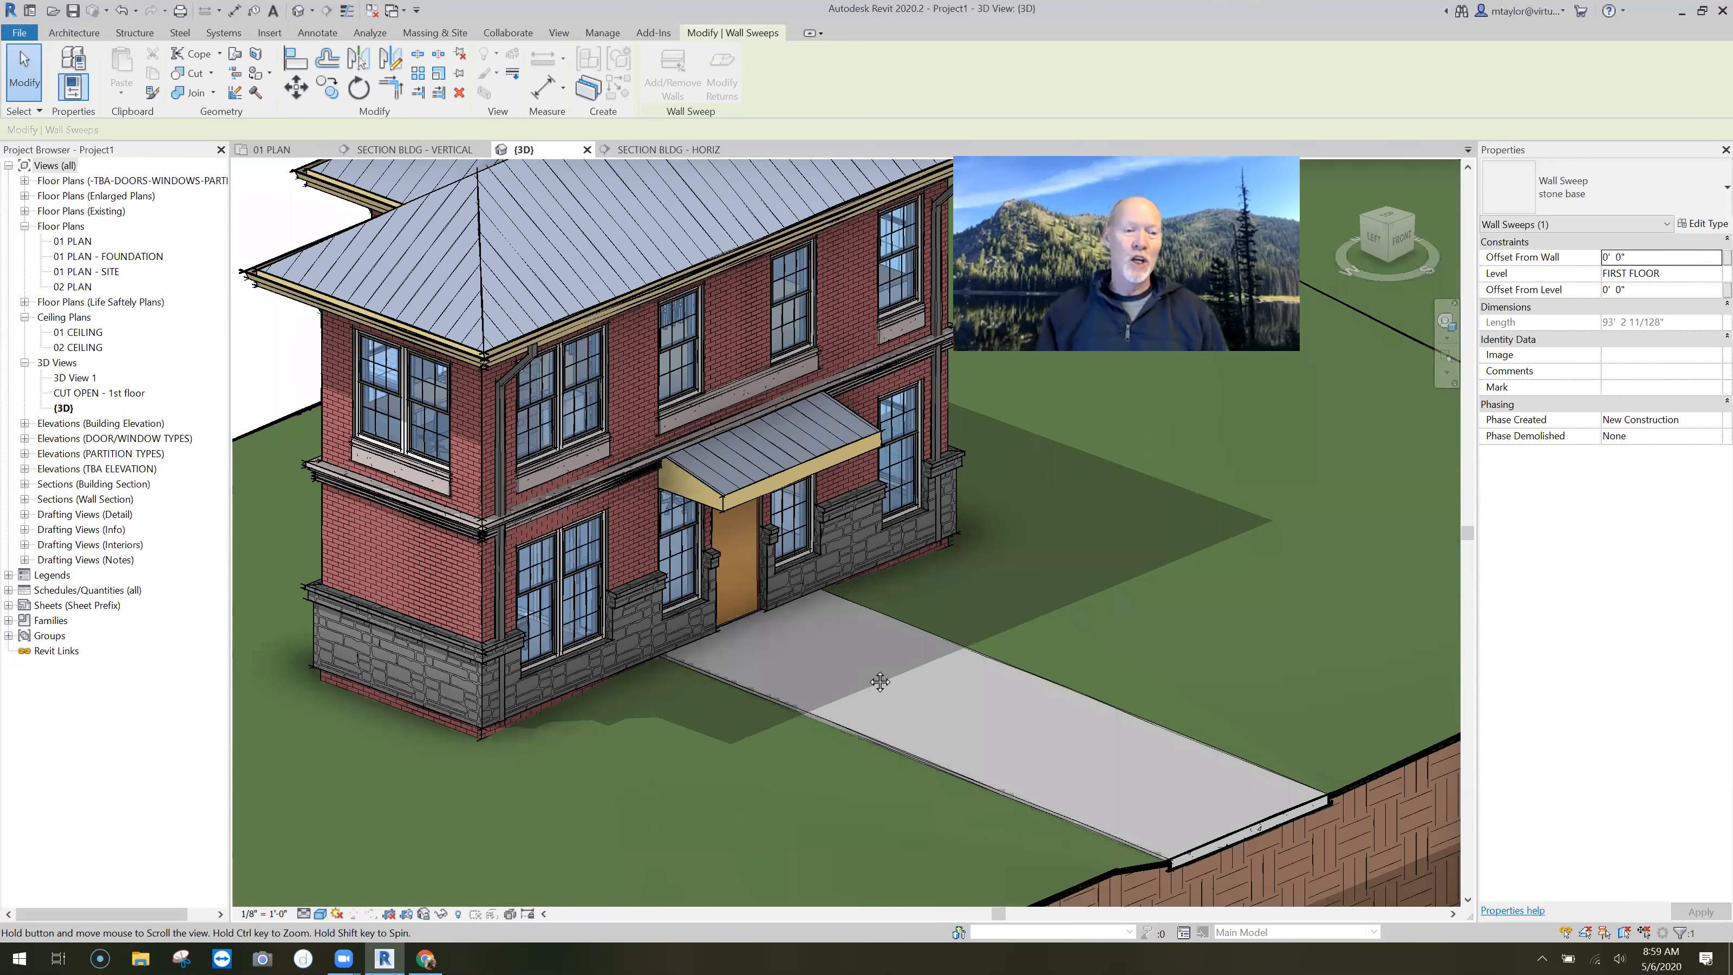
key(Escape)
middle_drag(560, 503, 454, 546)
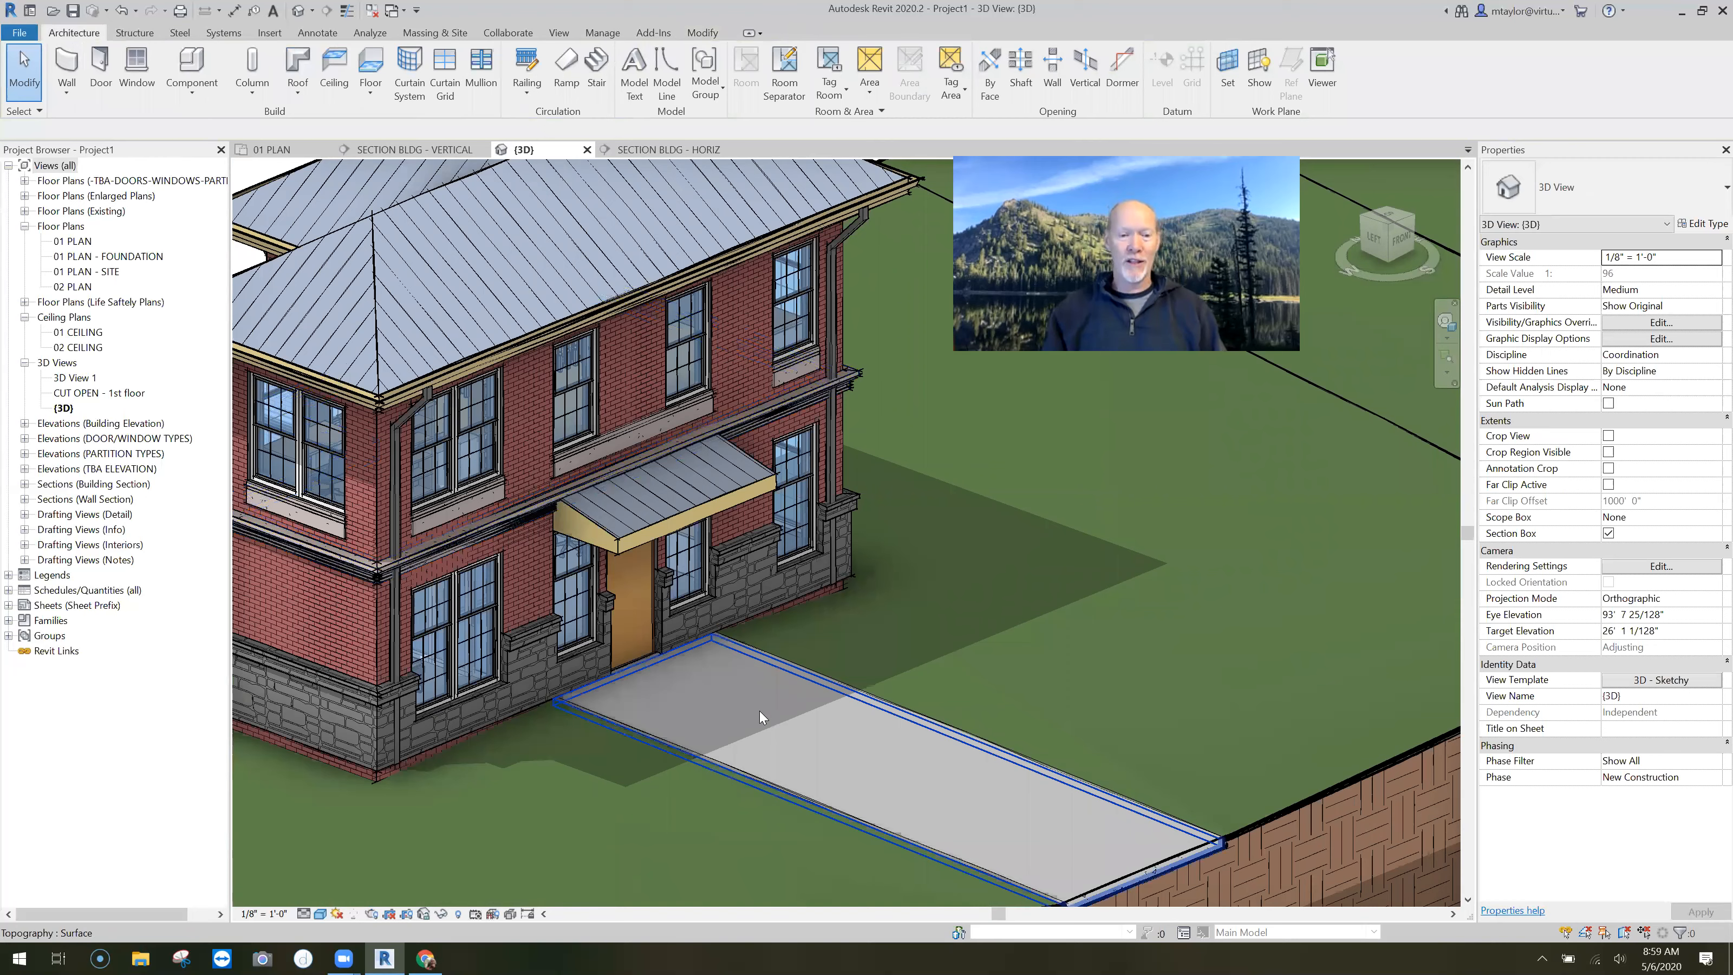
scroll(761, 711, down, 1)
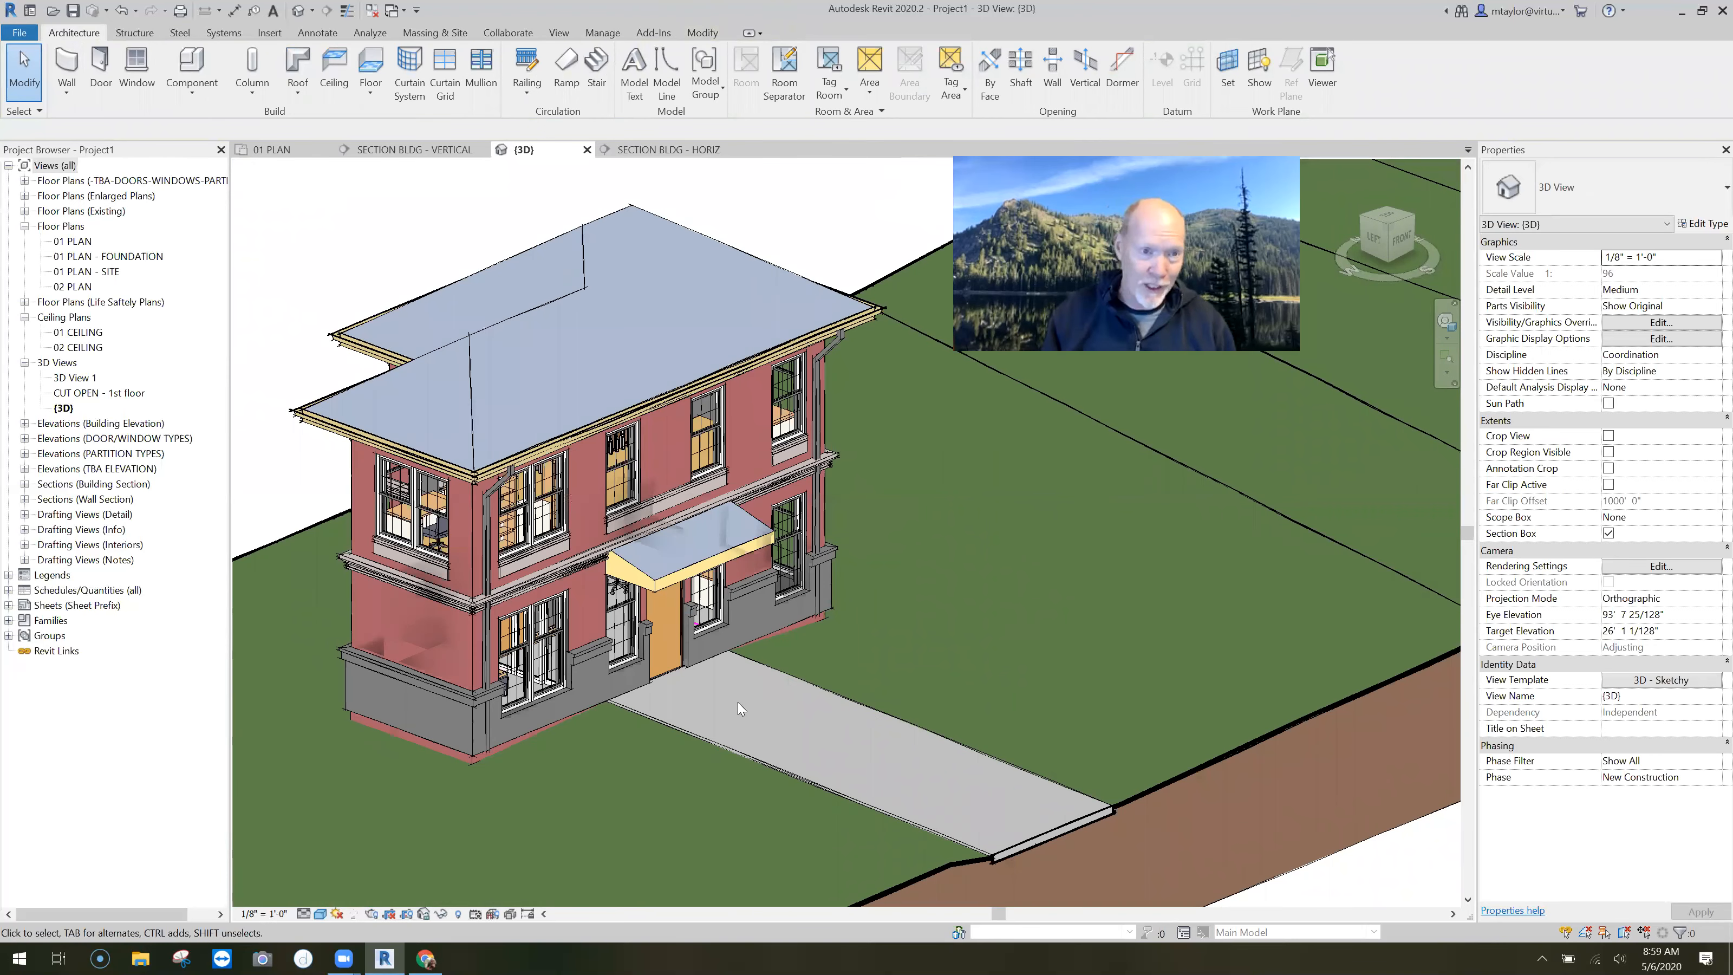
scroll(742, 709, down, 1)
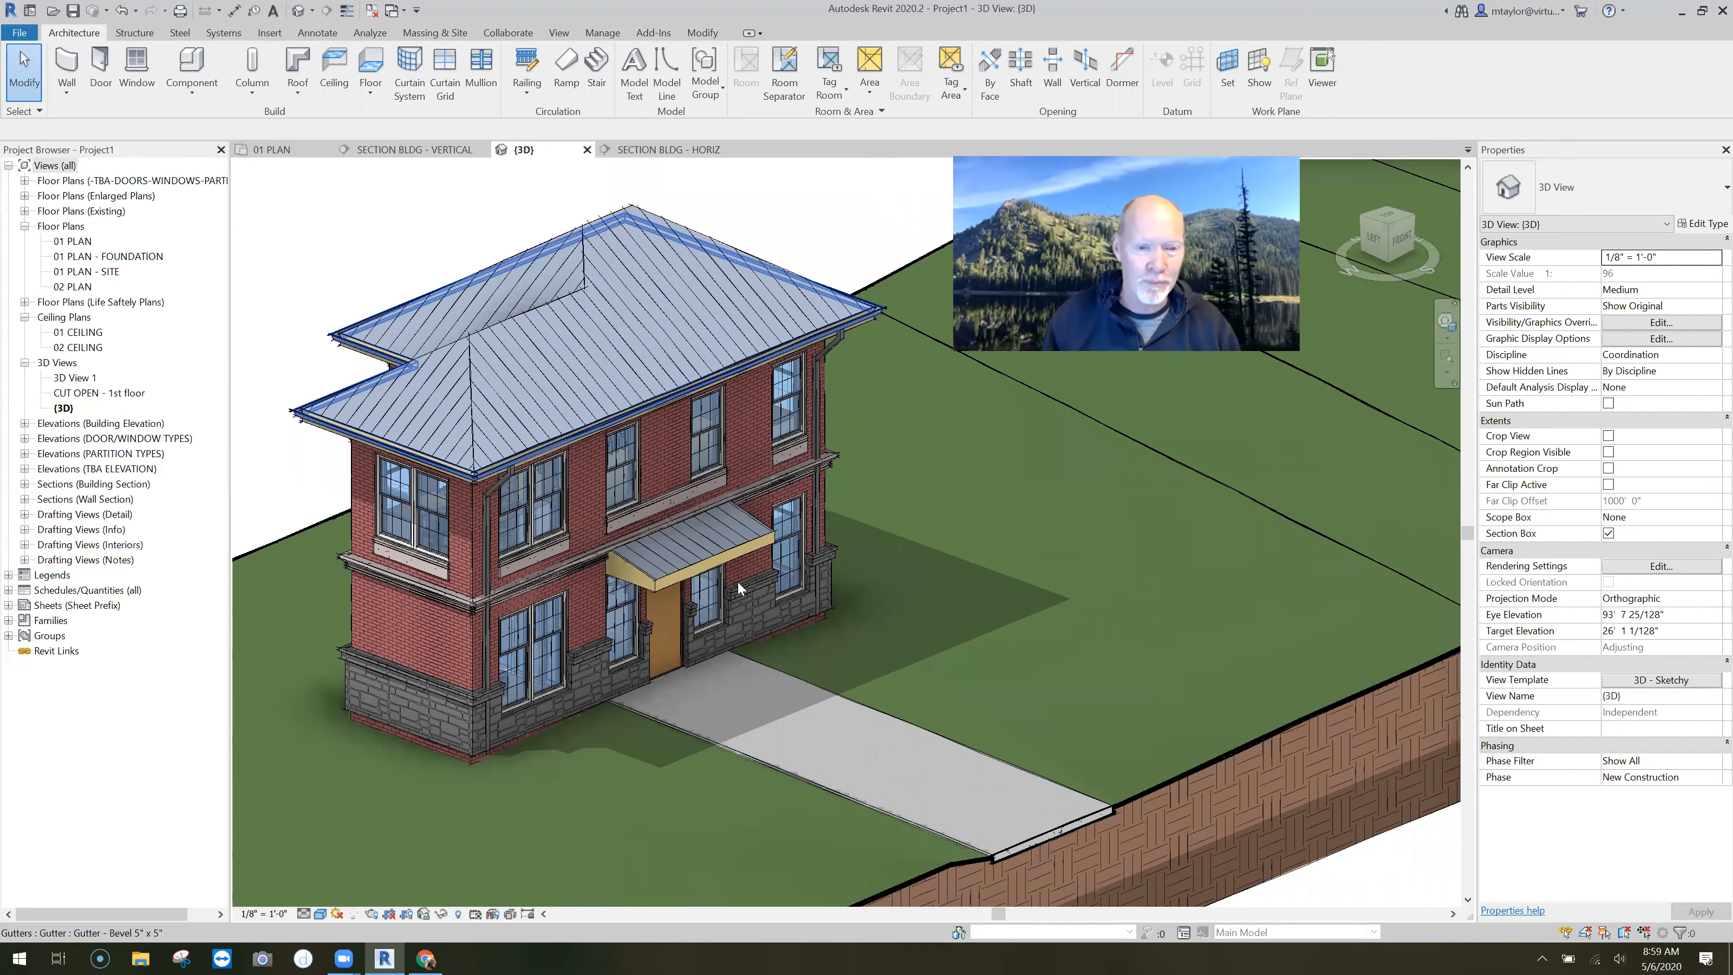
Step: Join the precast cornice sweep to the exterior brick wall in the SECTION BLDG - HORIZ view
key(ctrl+Tab)
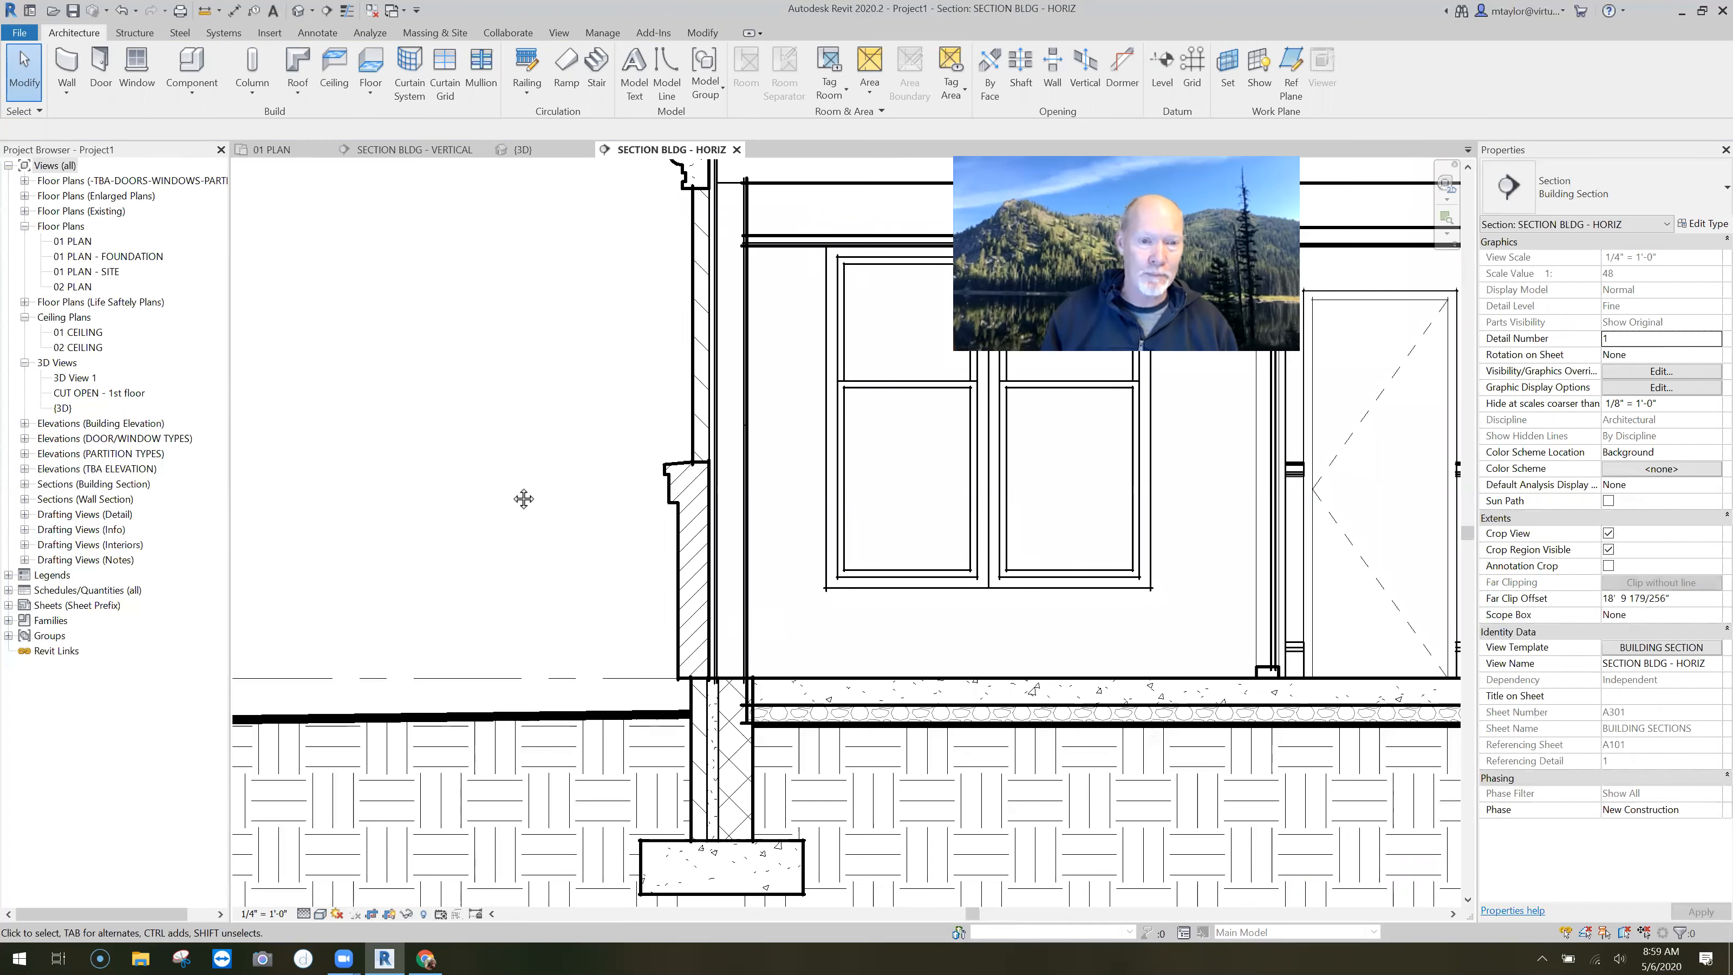
middle_drag(523, 498, 506, 641)
scroll(563, 410, up, 2)
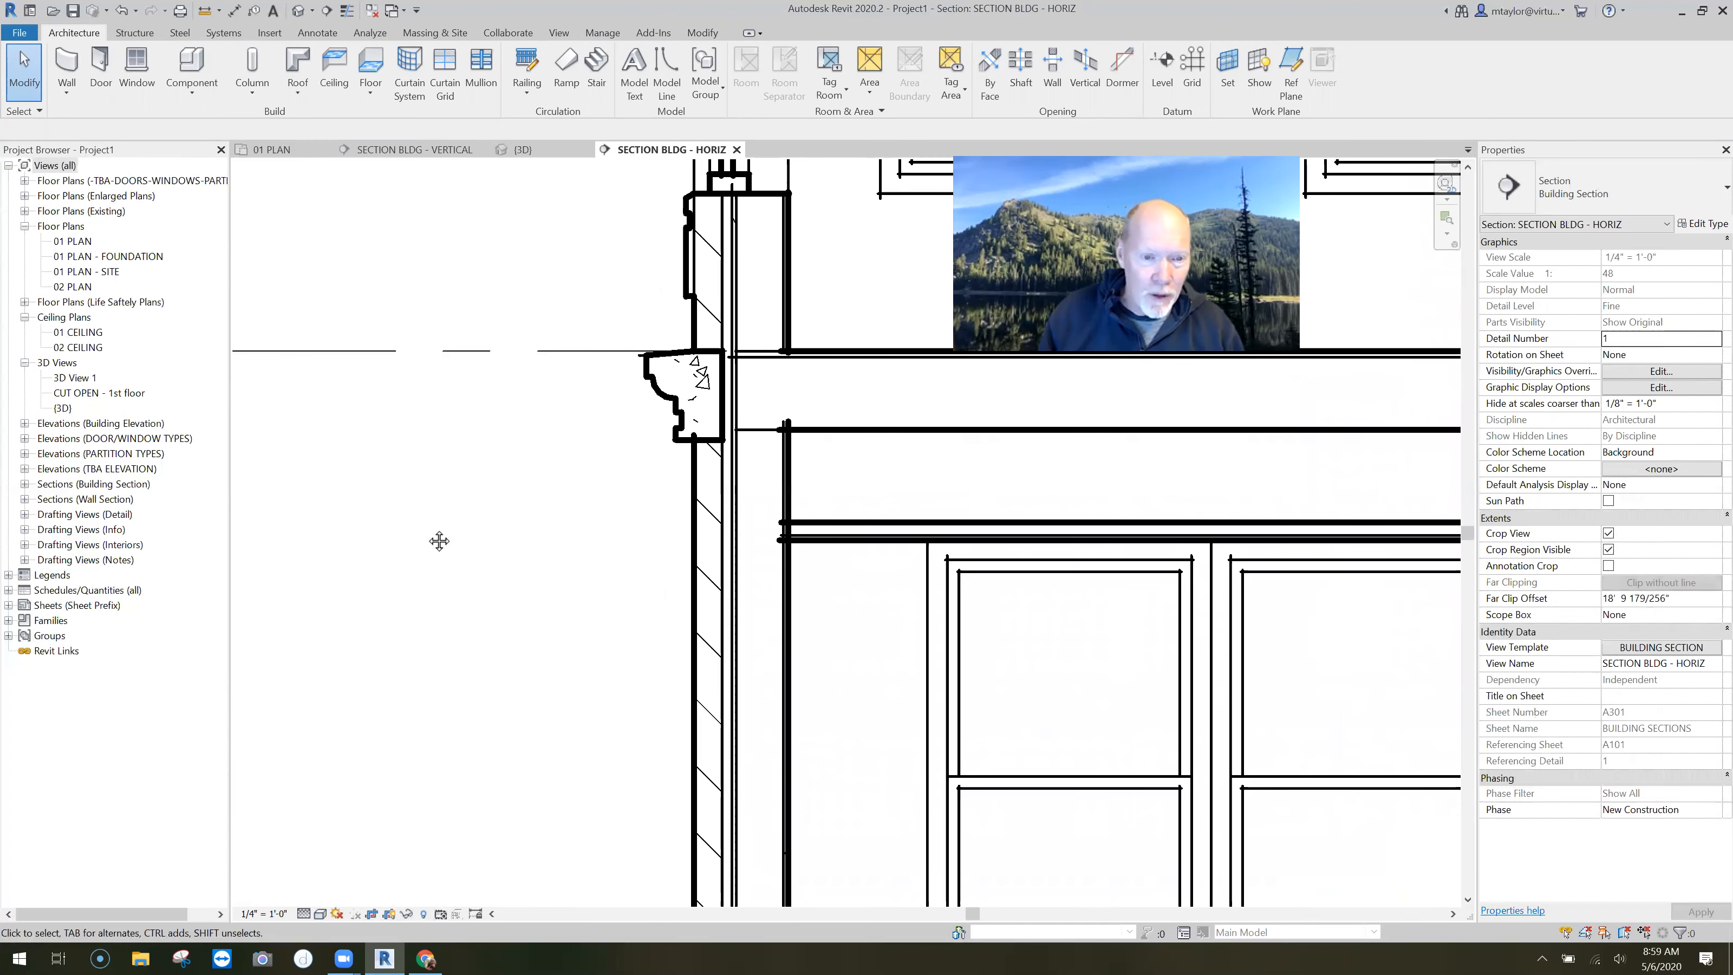
scroll(399, 555, up, 1)
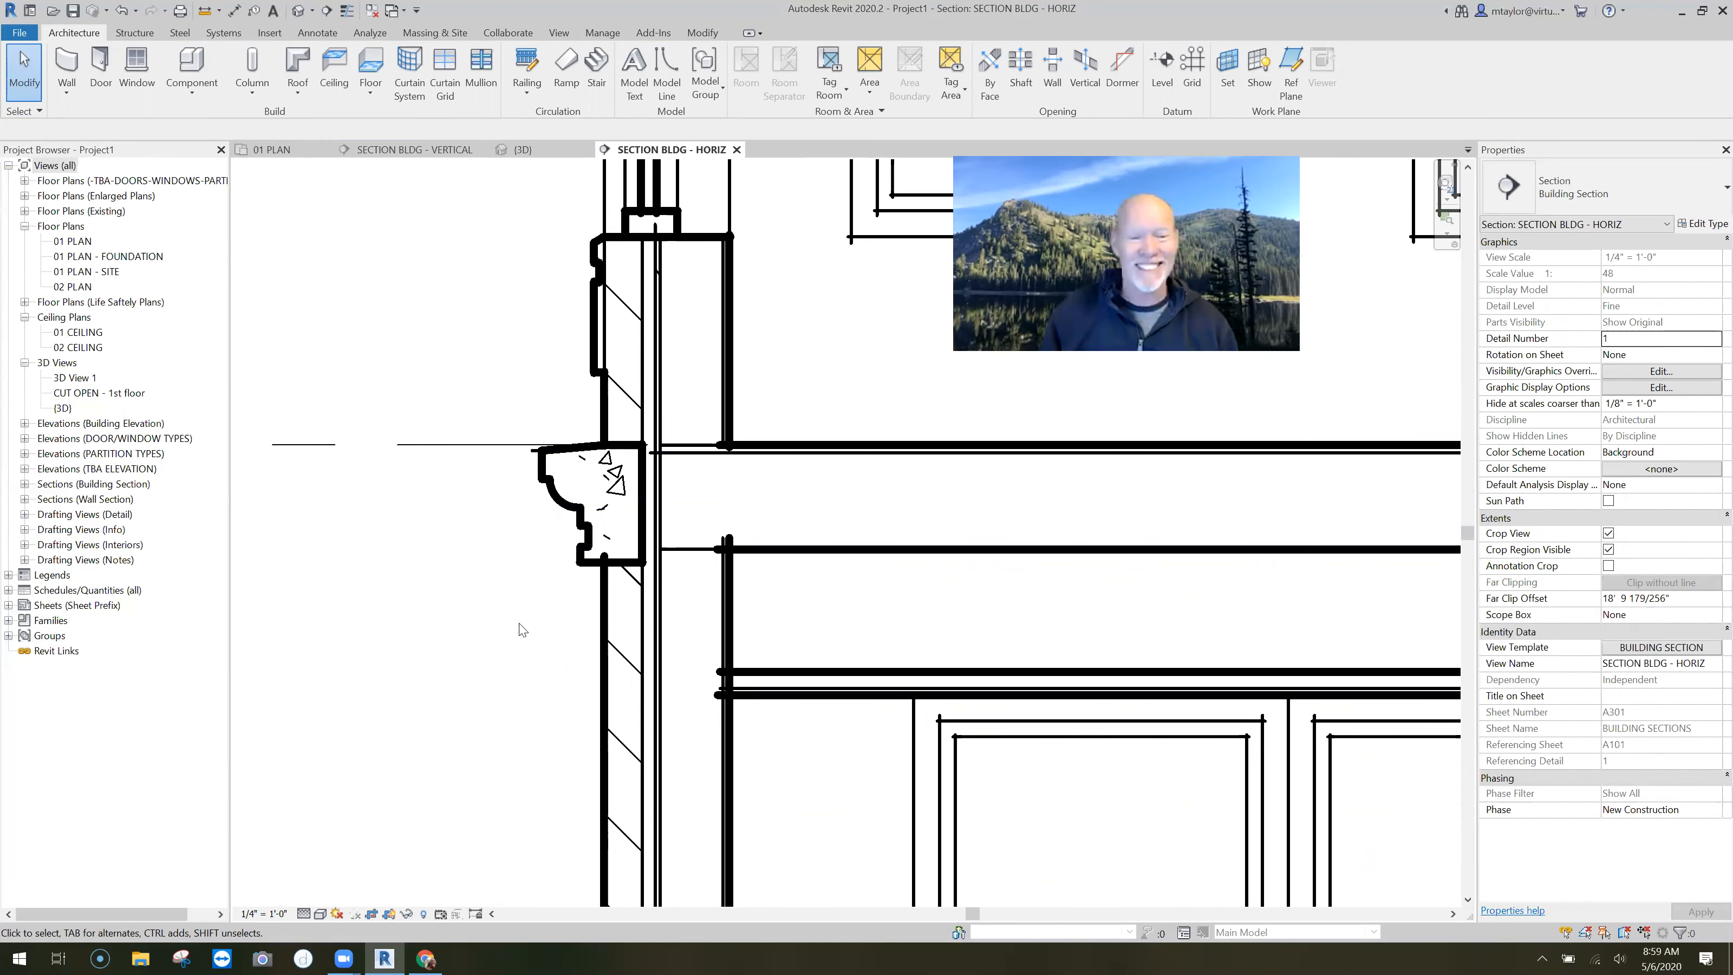
scroll(522, 629, down, 1)
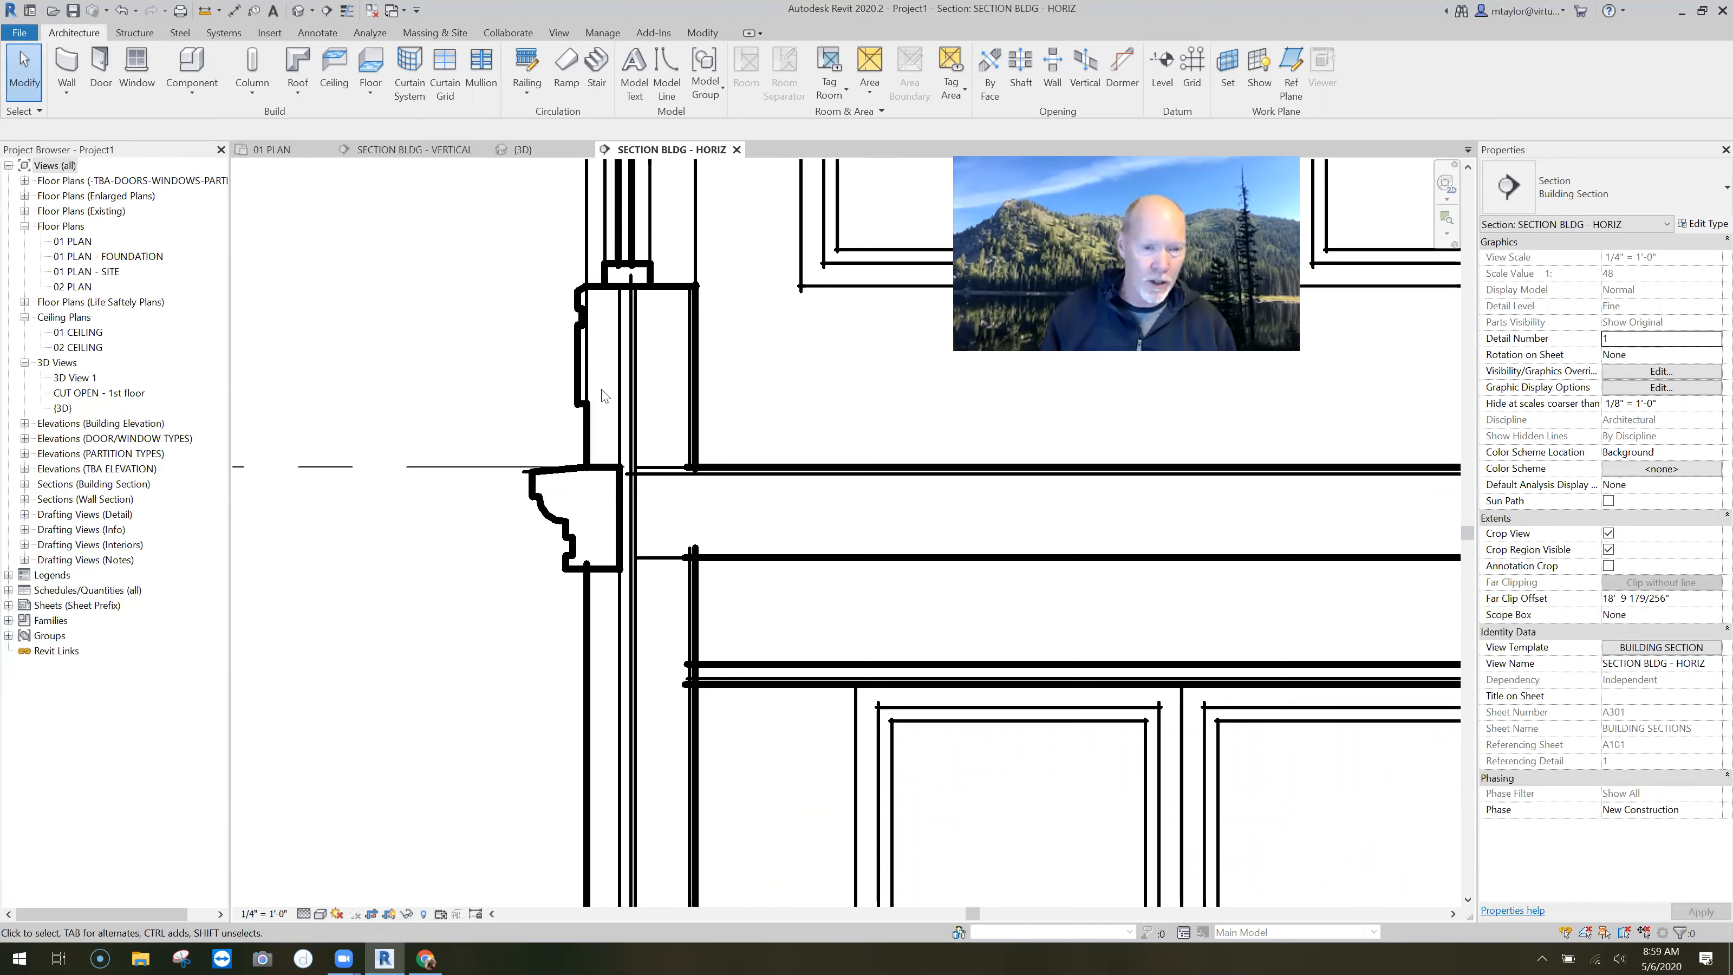
click(635, 604)
scroll(636, 604, down, 1)
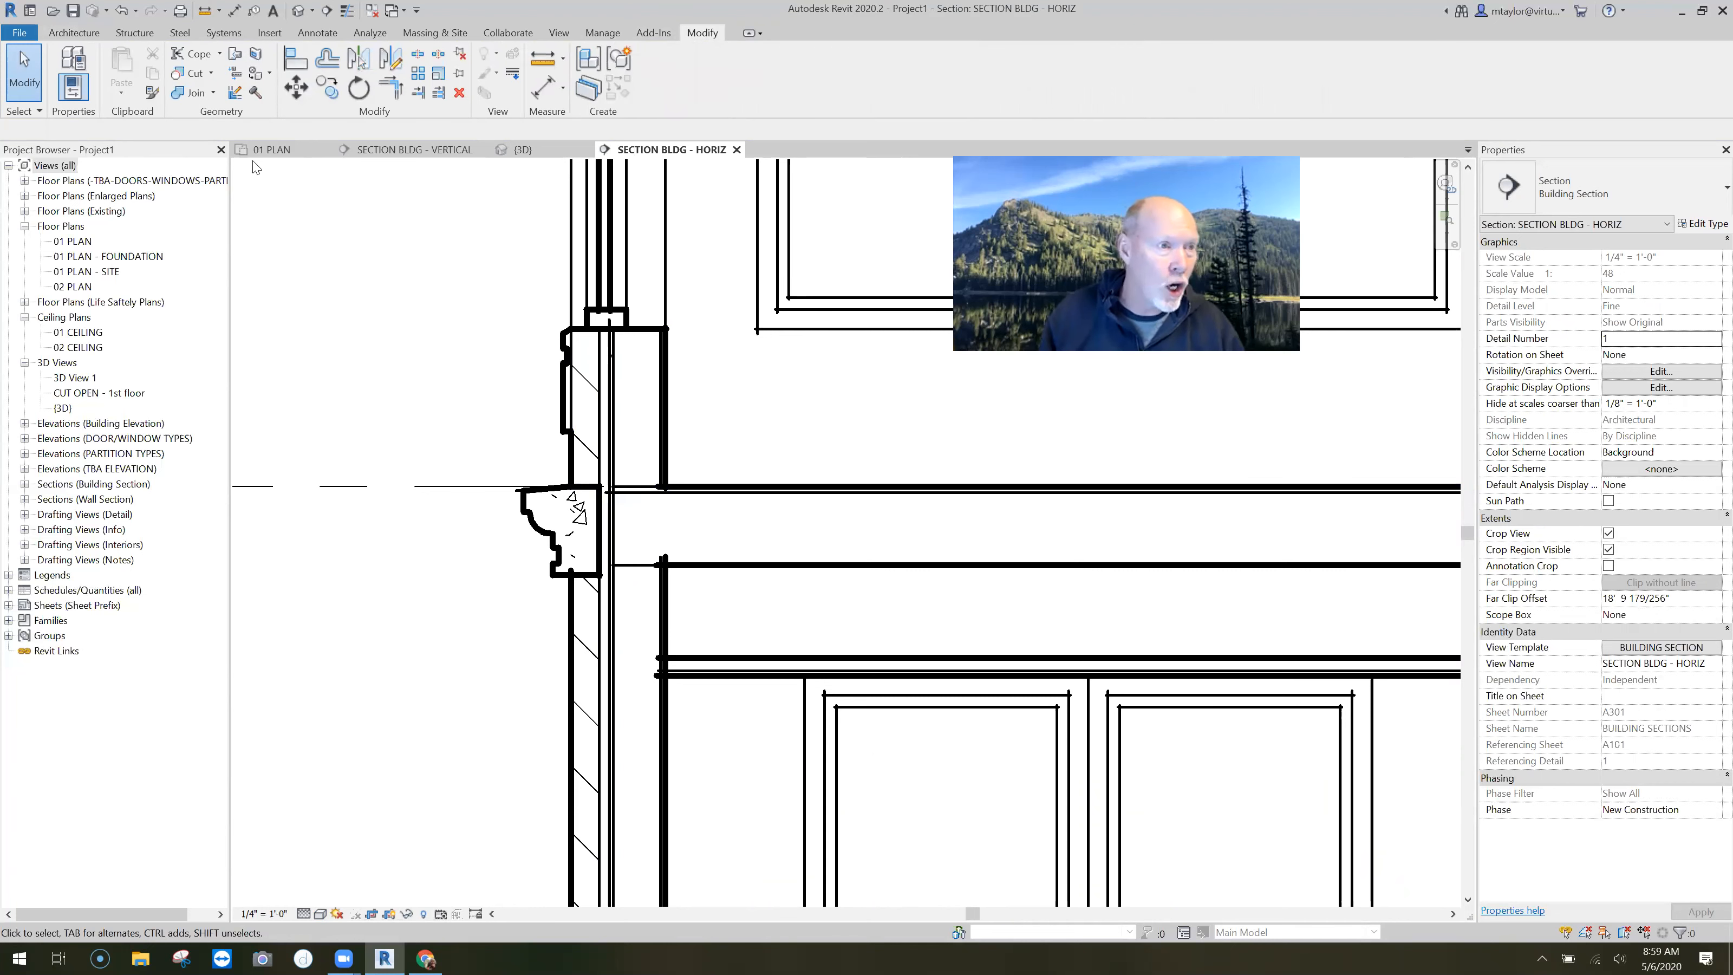
click(195, 94)
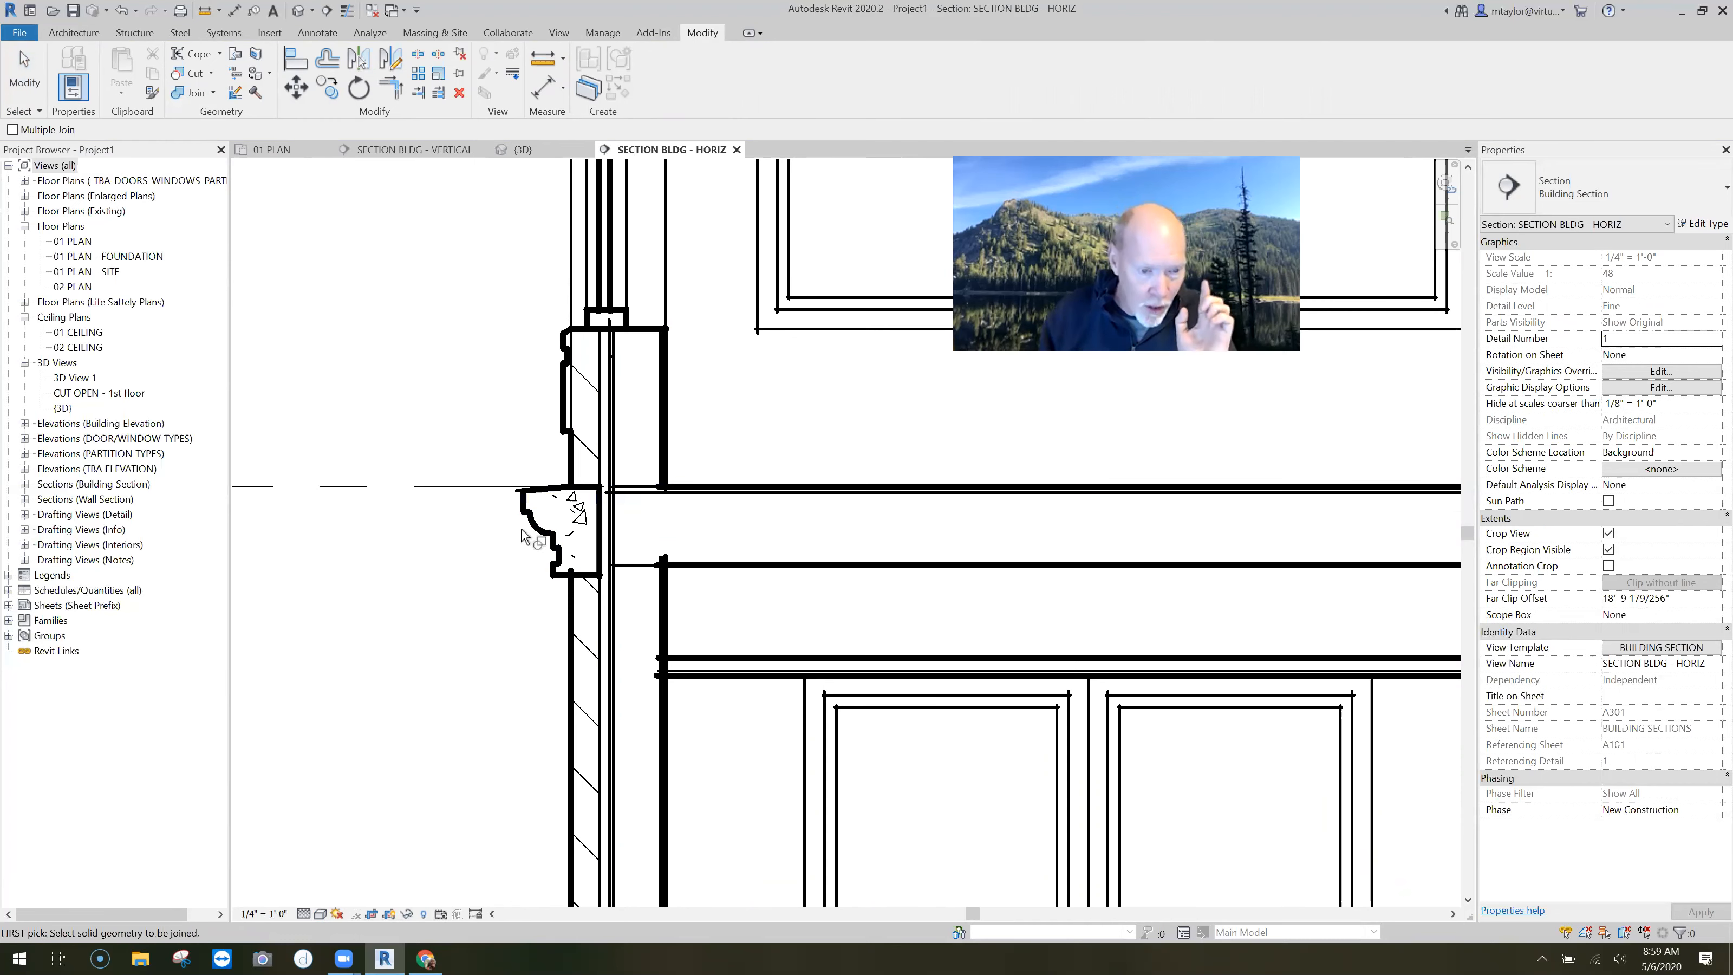
click(539, 614)
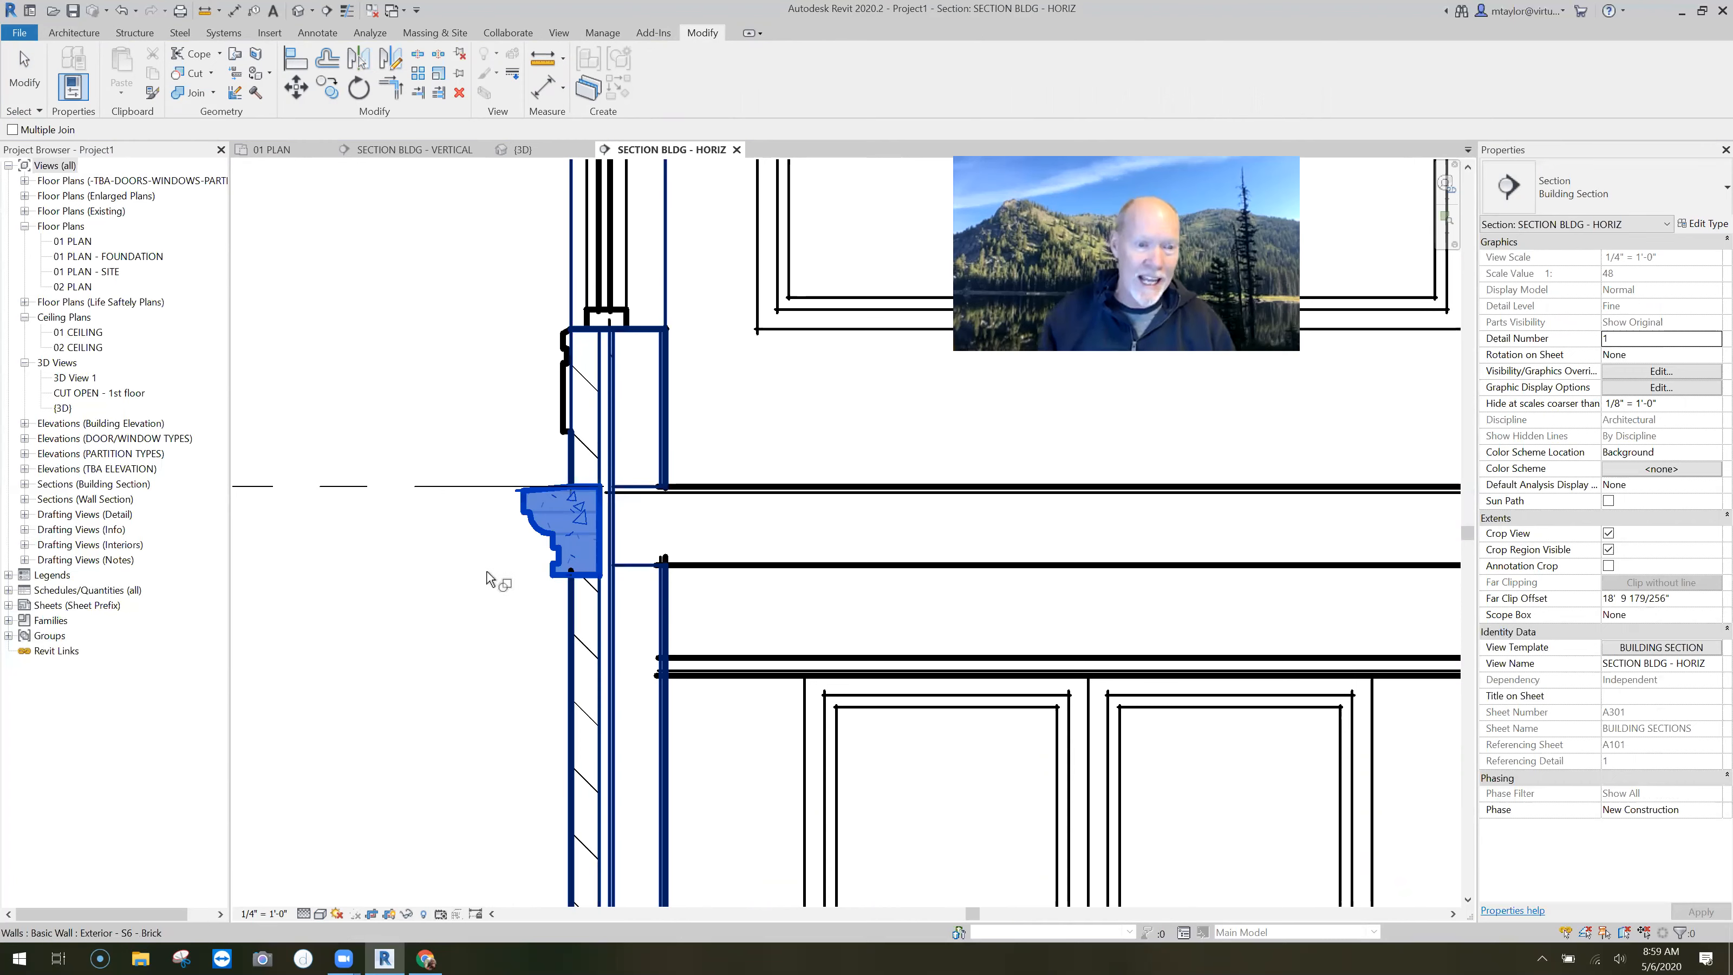
click(622, 524)
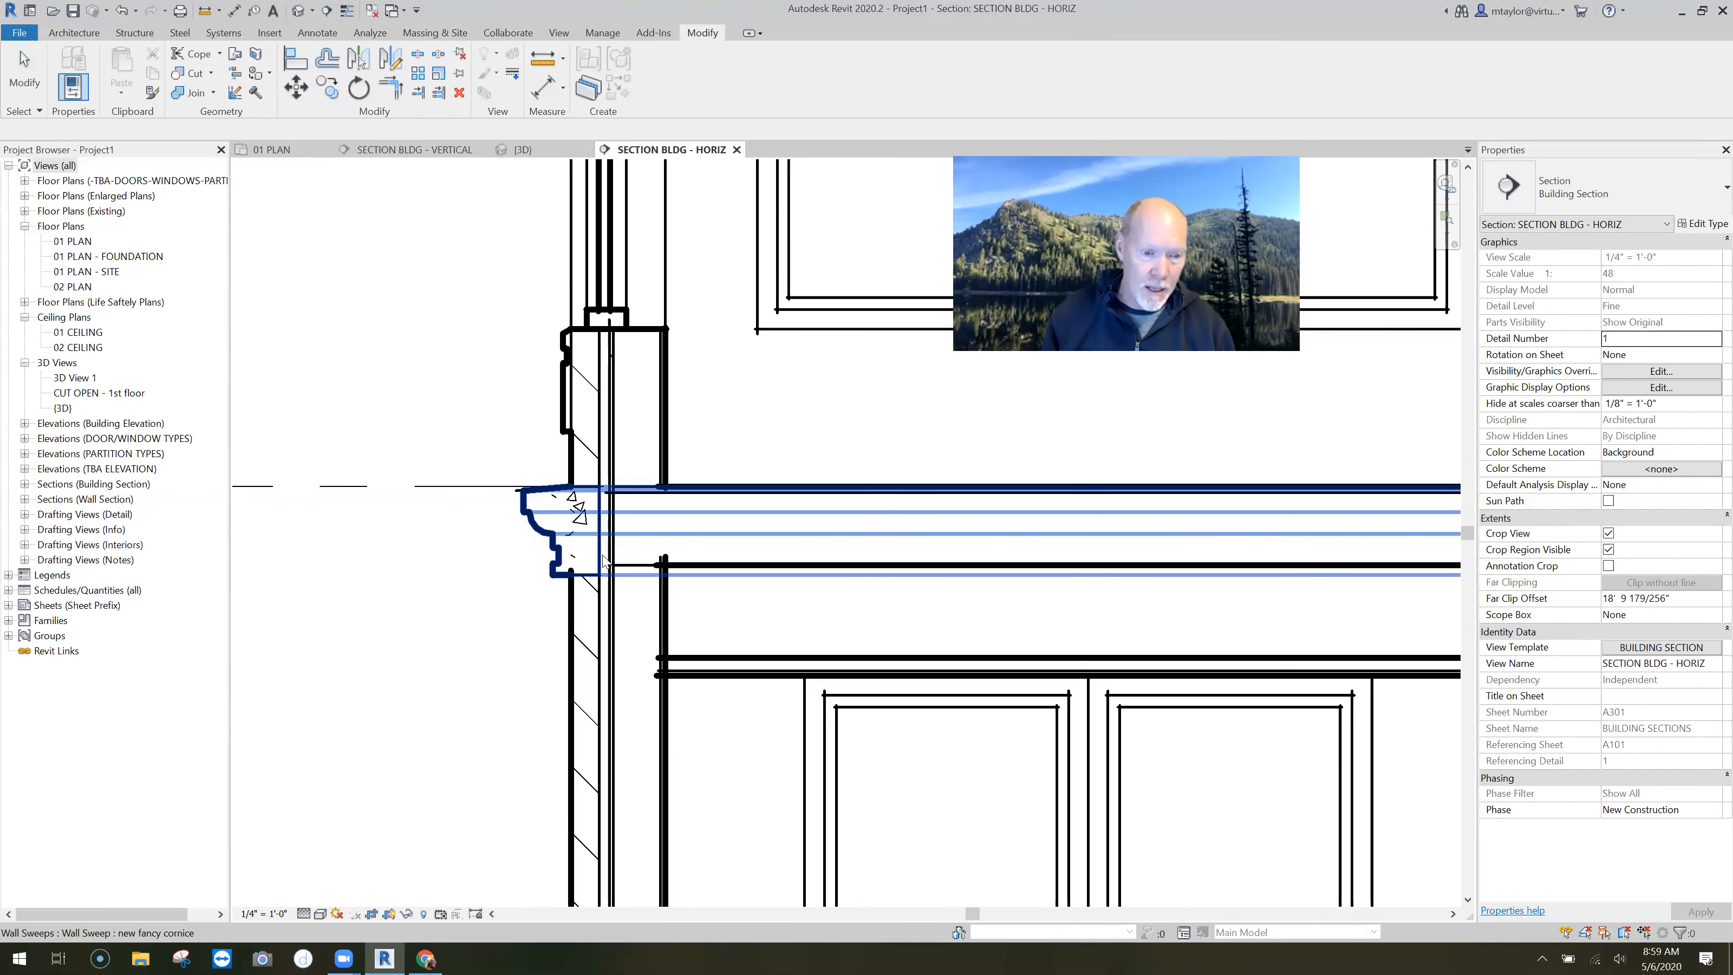
key(Escape)
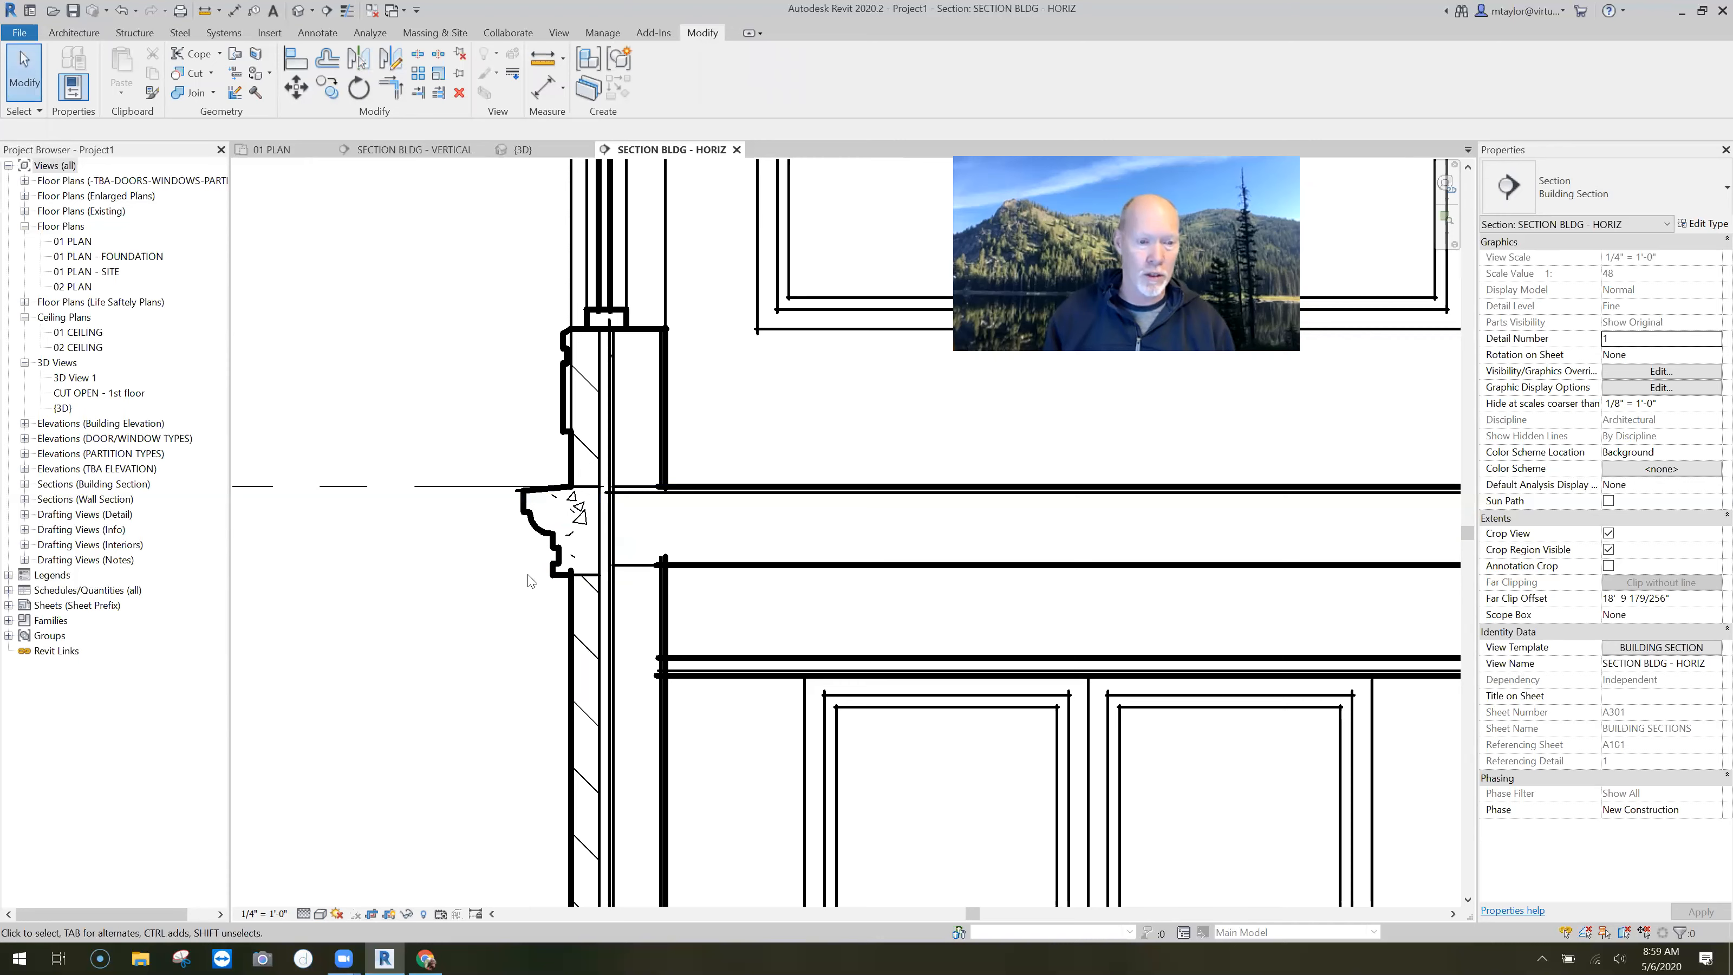
Step: Join the stone base sweep to the exterior brick wall in the section, and return to the {3D} view
scroll(495, 639, down, 1)
scroll(486, 720, down, 1)
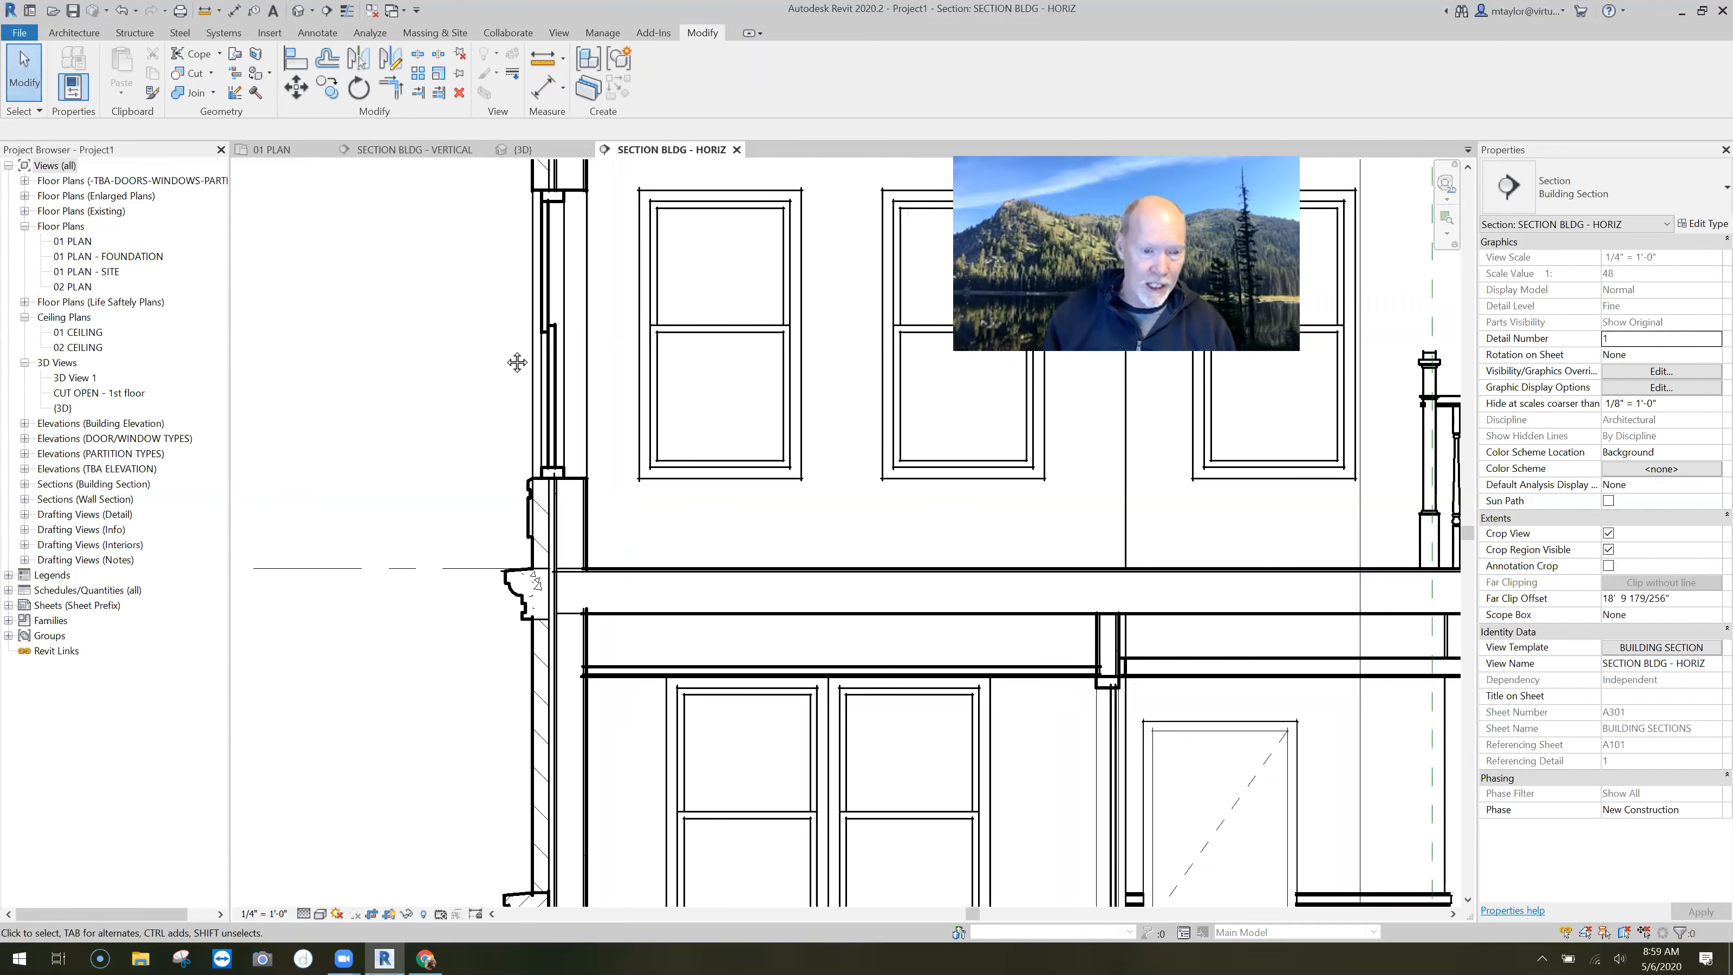
middle_drag(462, 750, 517, 362)
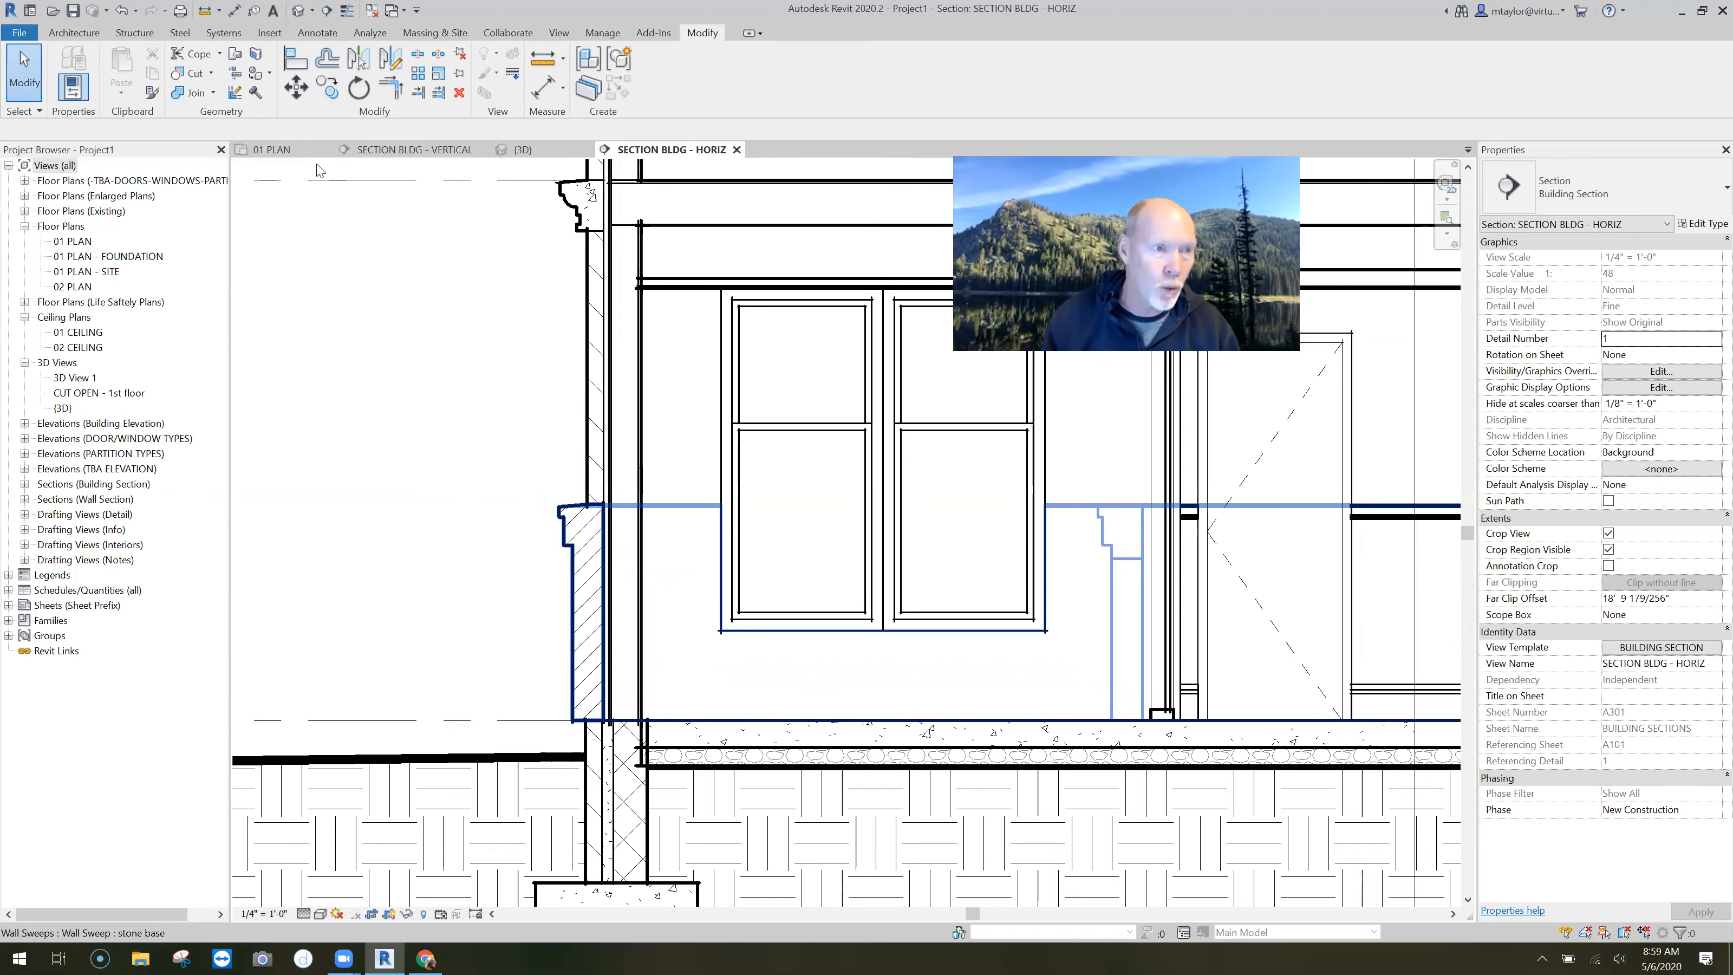
click(182, 95)
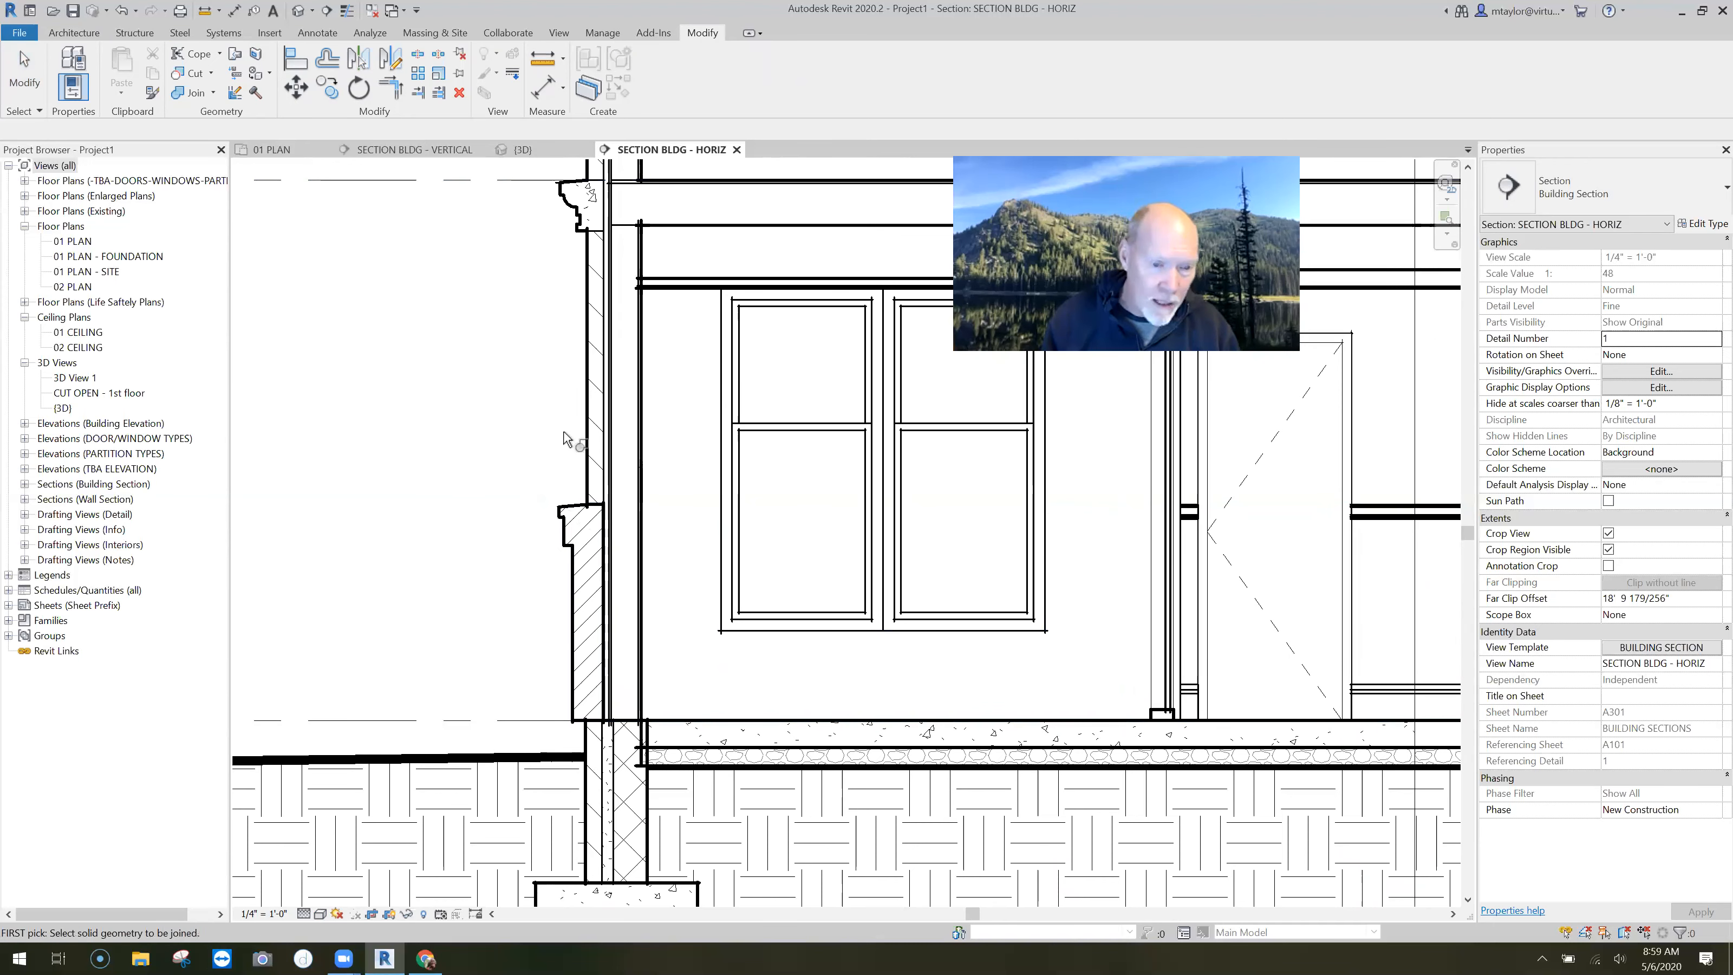
click(567, 507)
click(588, 481)
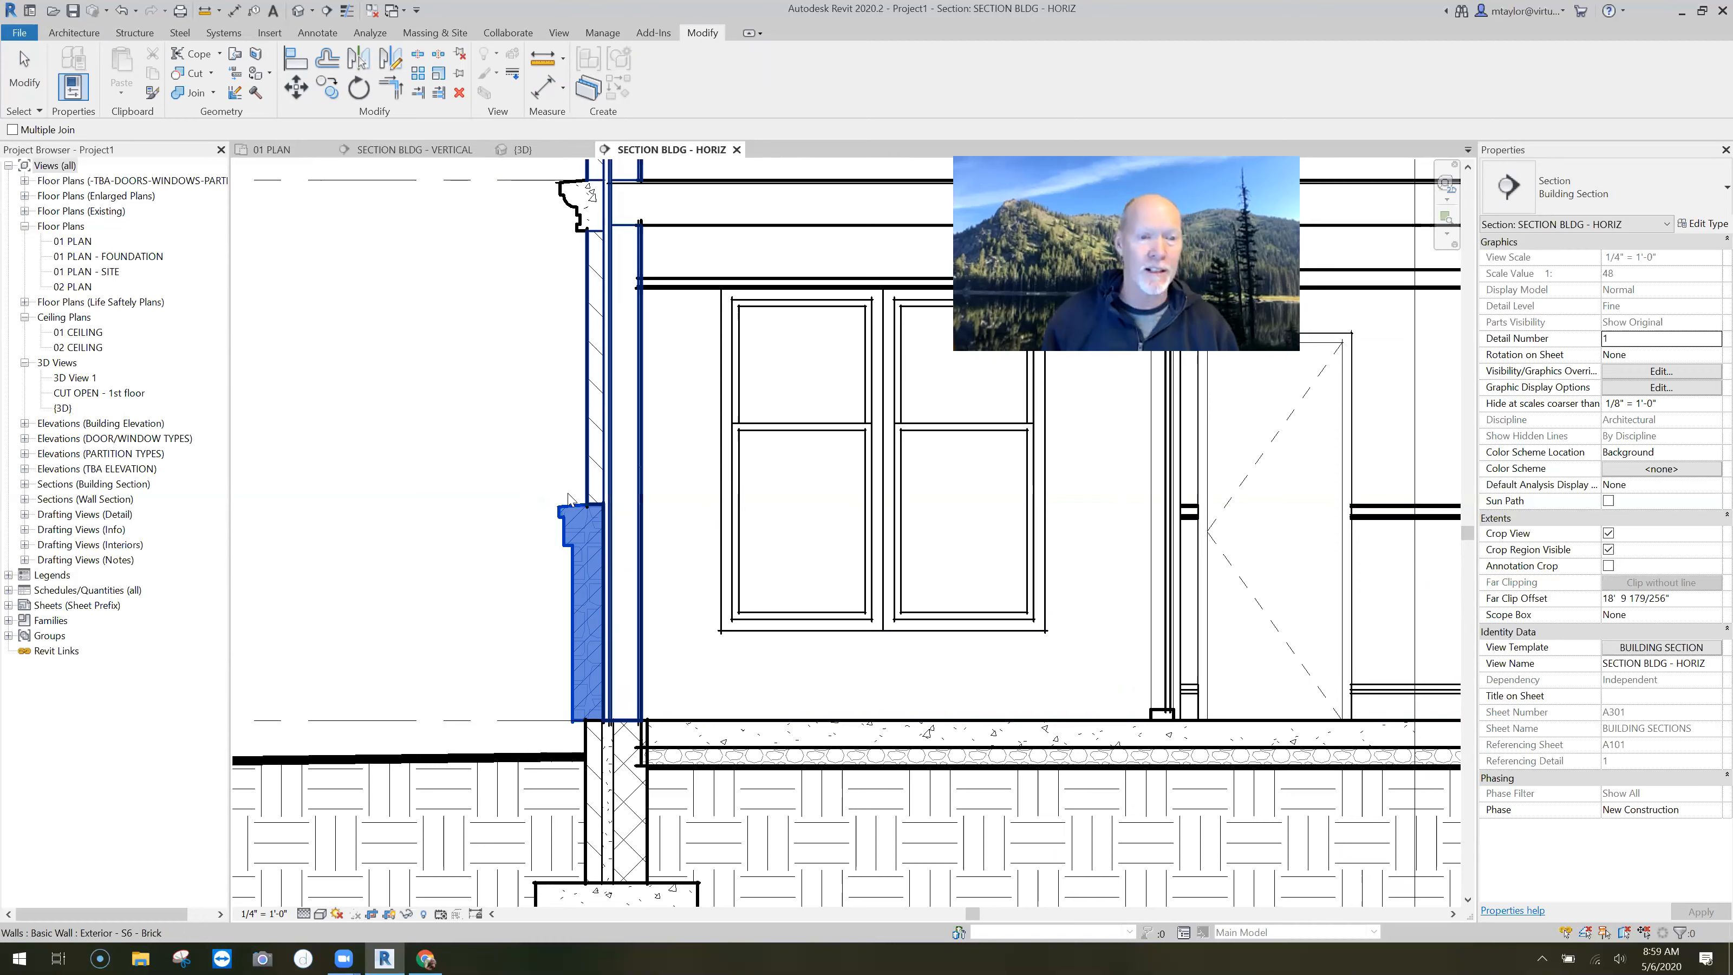
key(Escape)
scroll(426, 451, up, 2)
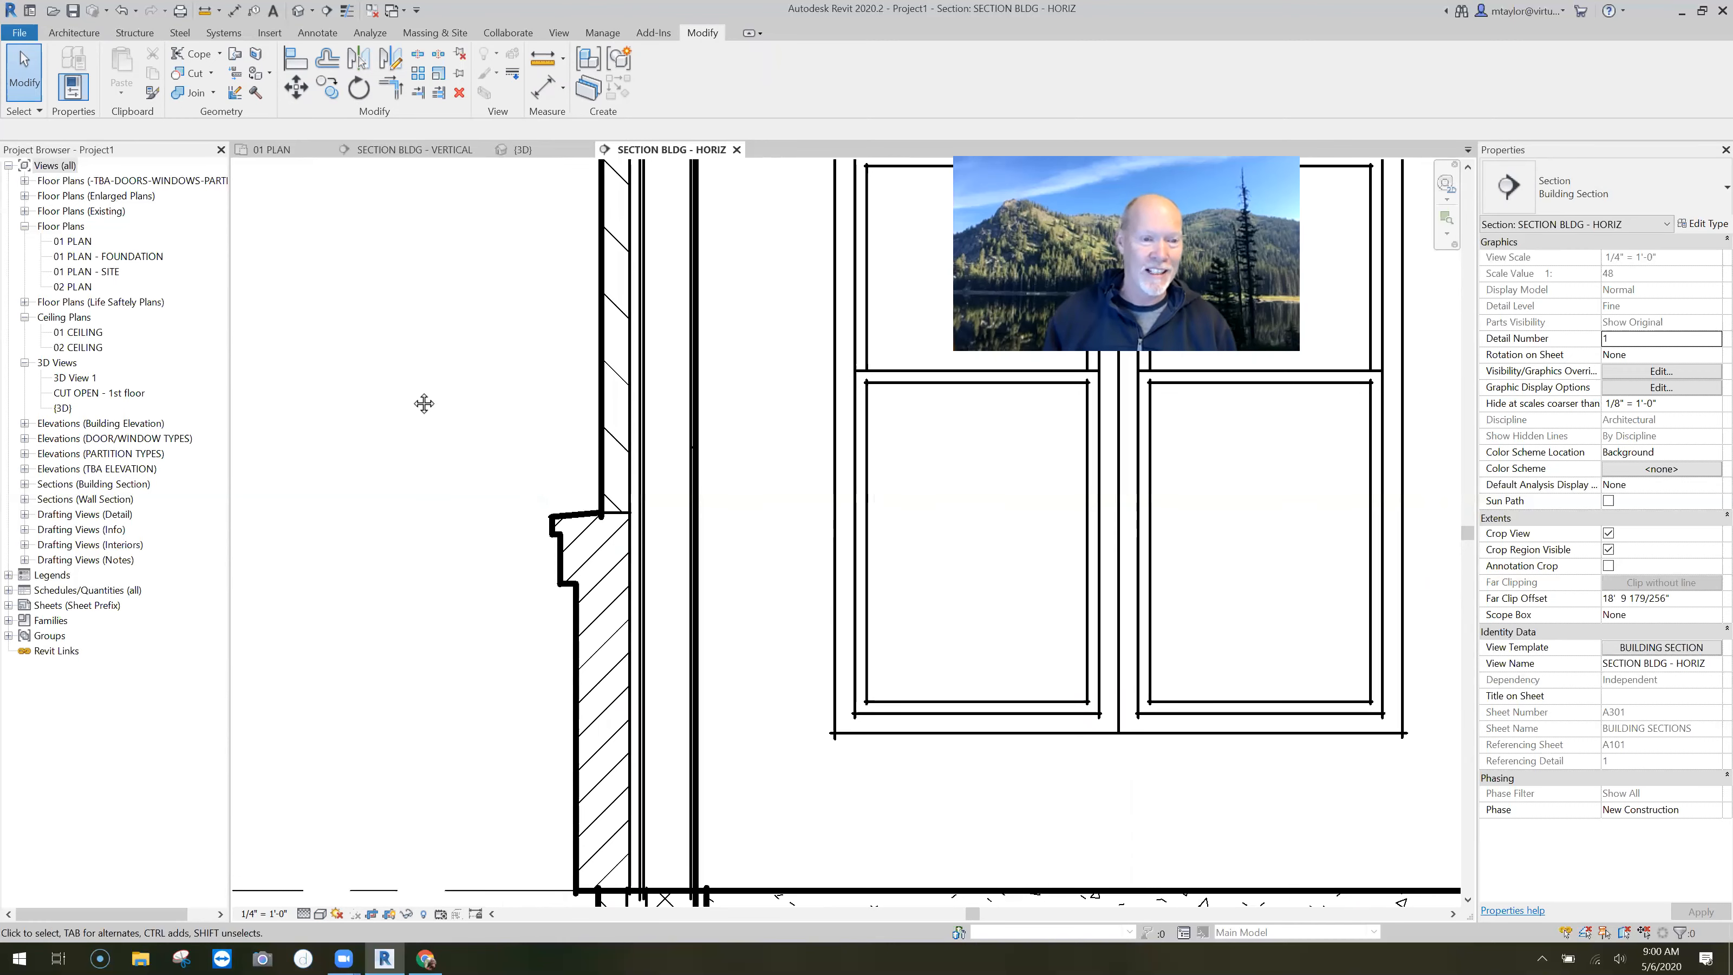
scroll(419, 443, down, 1)
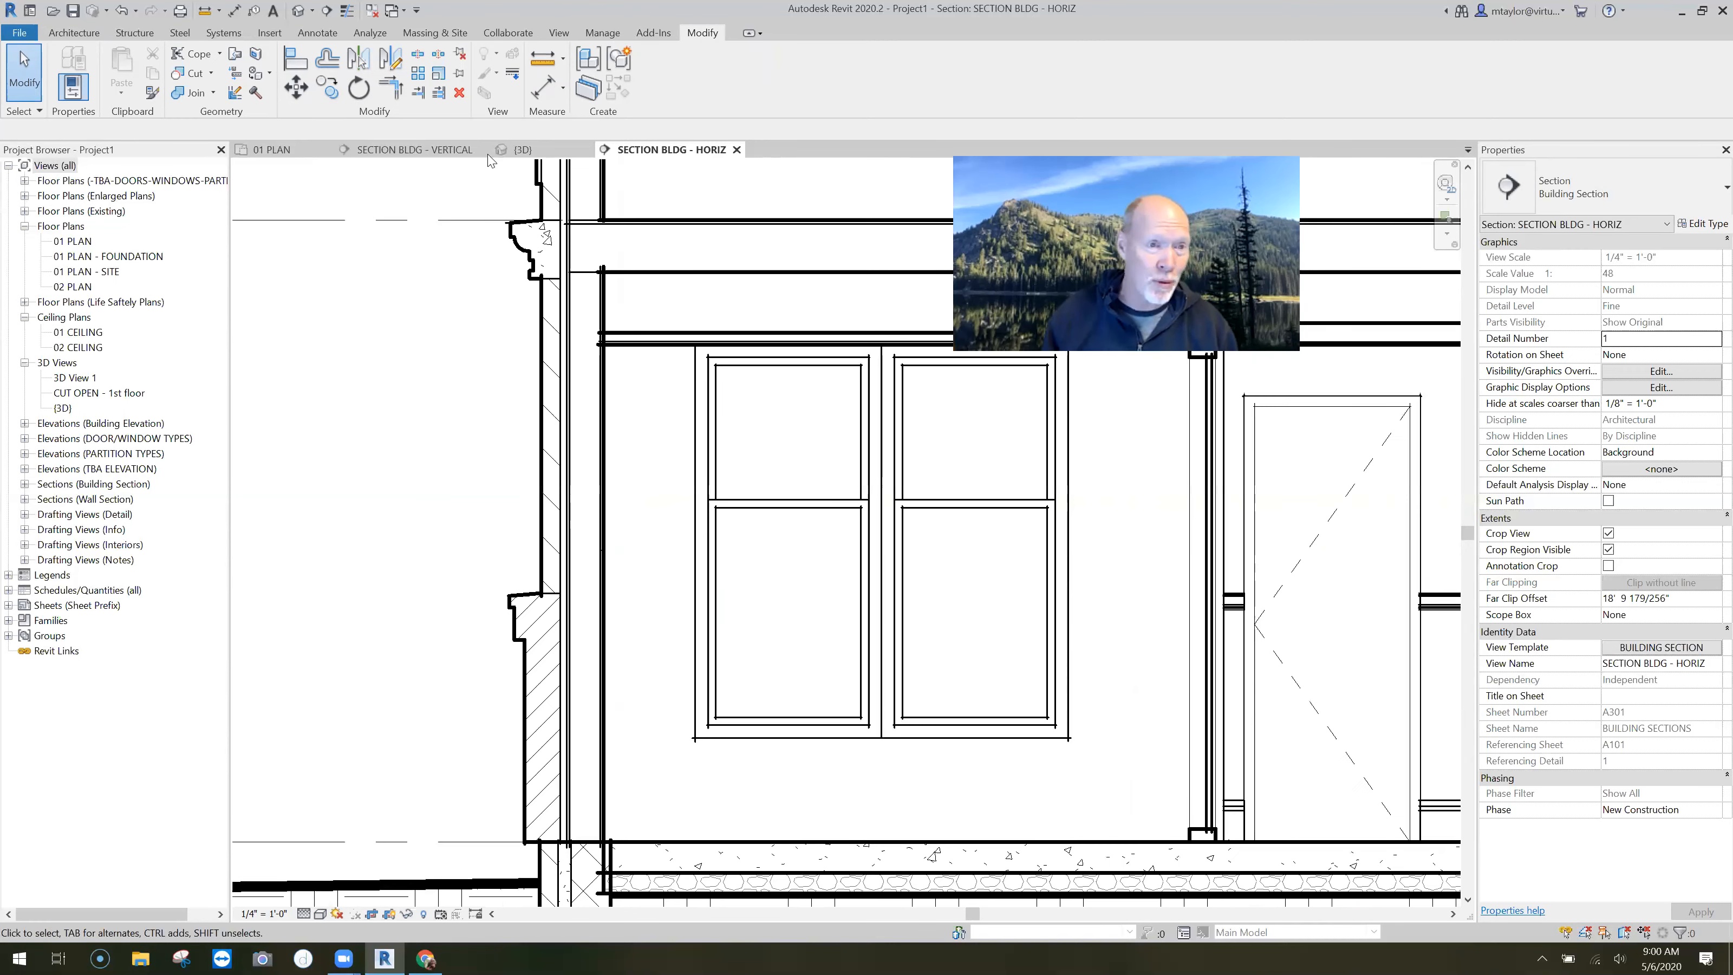
scroll(410, 451, down, 1)
key(ctrl+Tab)
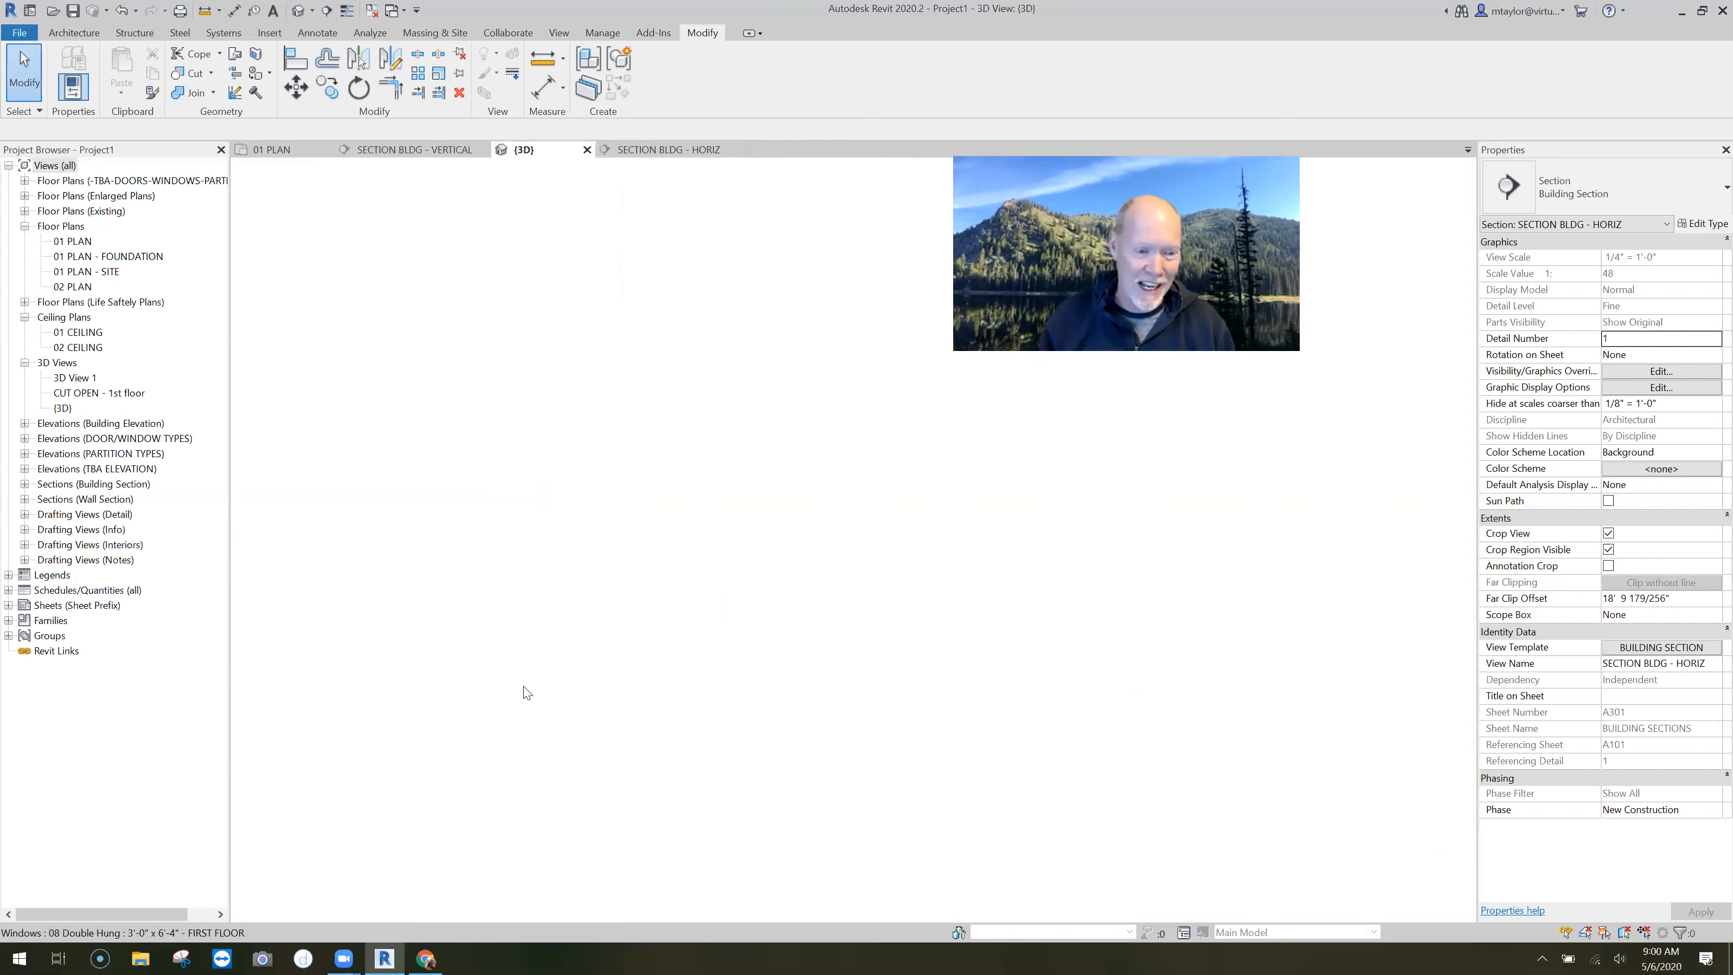